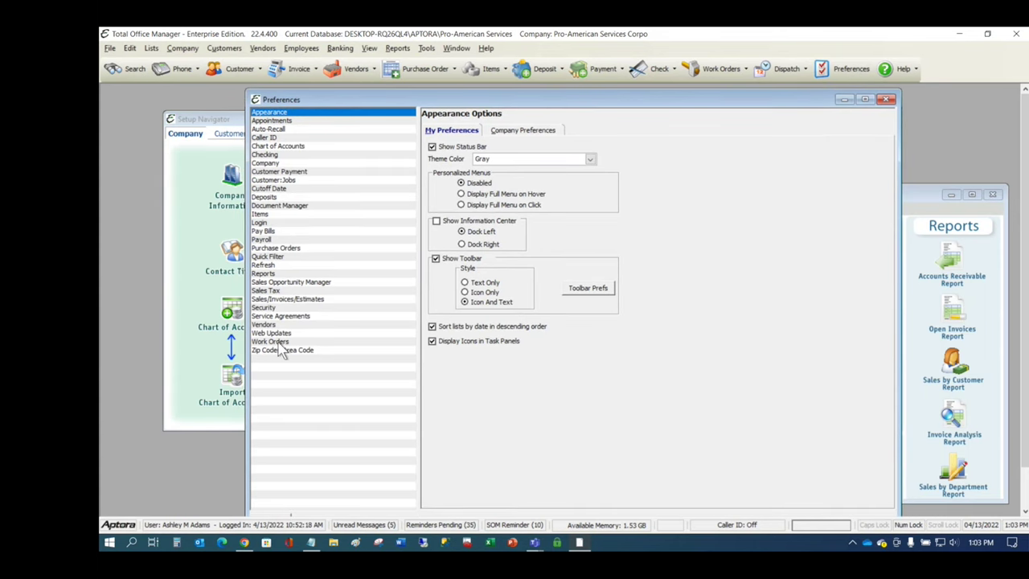
Step: Show the Service Agreements page on the Company Preferences tab
left_click(283, 316)
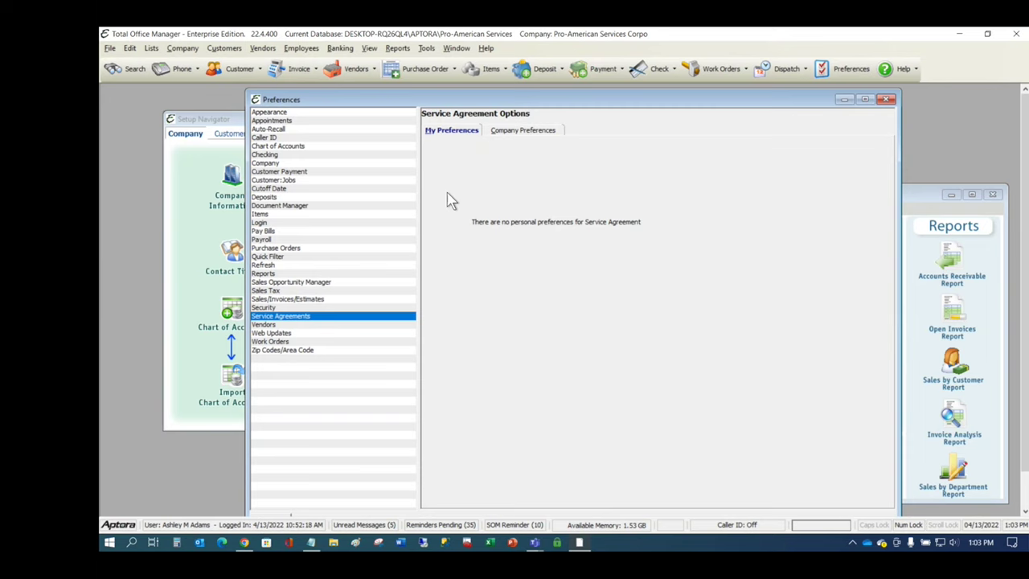
left_click(523, 130)
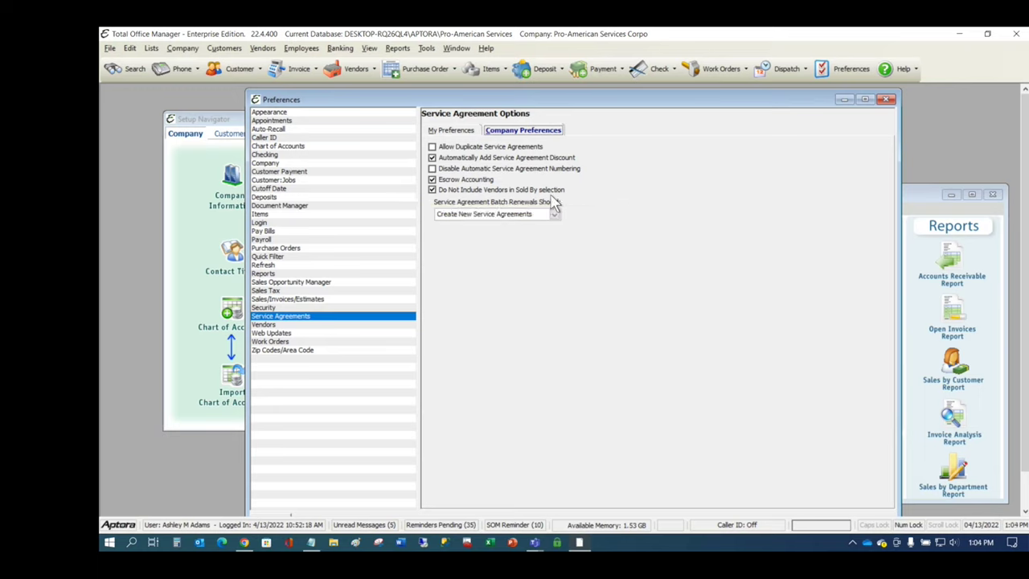
Step: Browse the Employees and Vendors menu commands, then dismiss the list
left_click(304, 50)
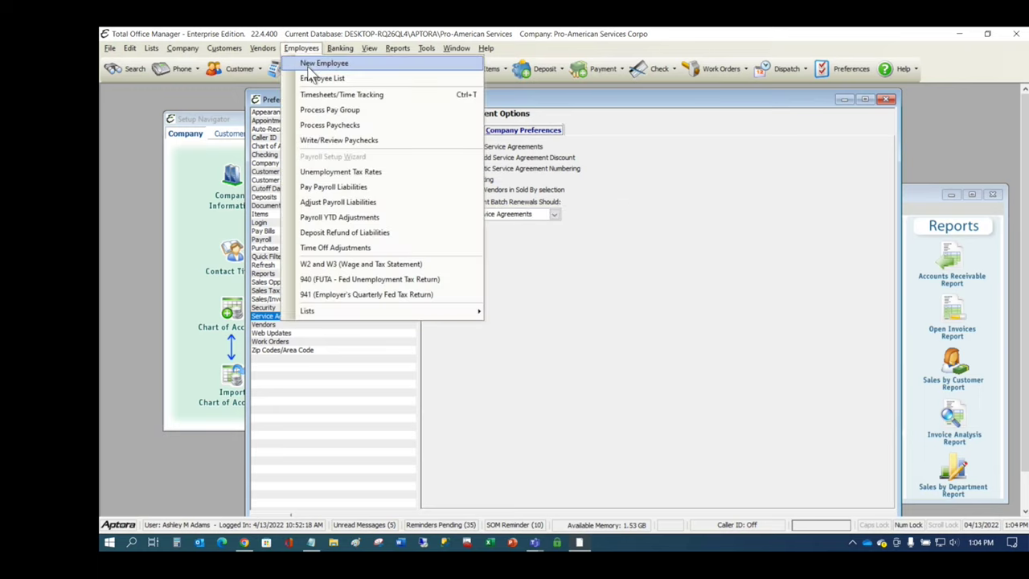
mouse_move(262, 48)
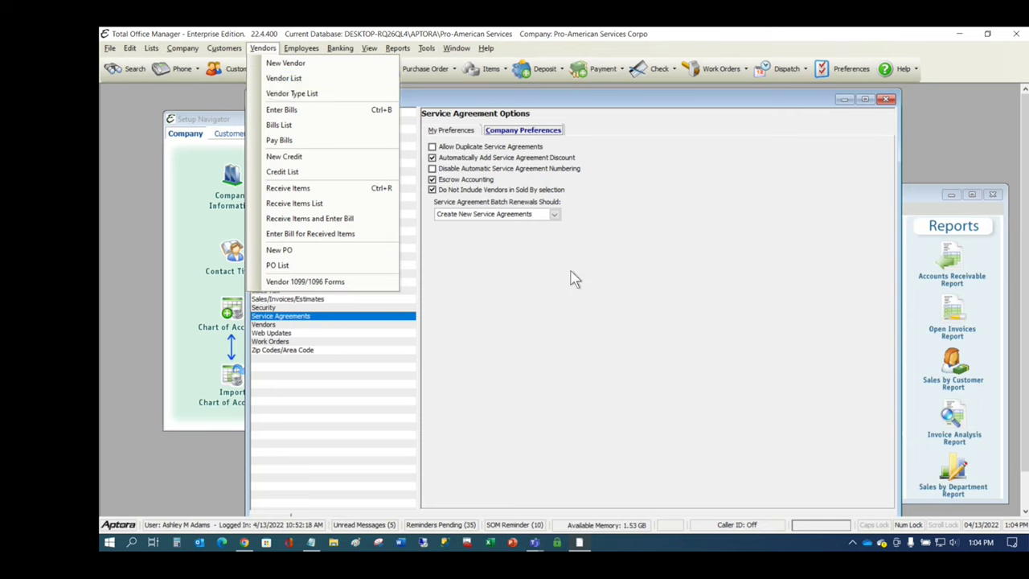
left_click(483, 219)
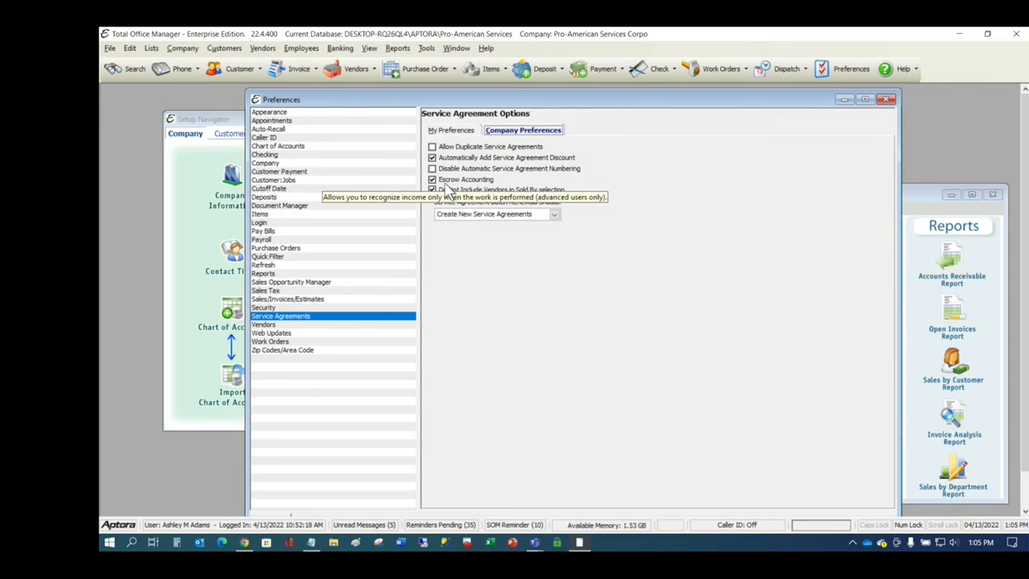
Step: Keep Escrow Accounting enabled through its confirmation prompt and close Preferences
left_click(446, 184)
left_click(668, 353)
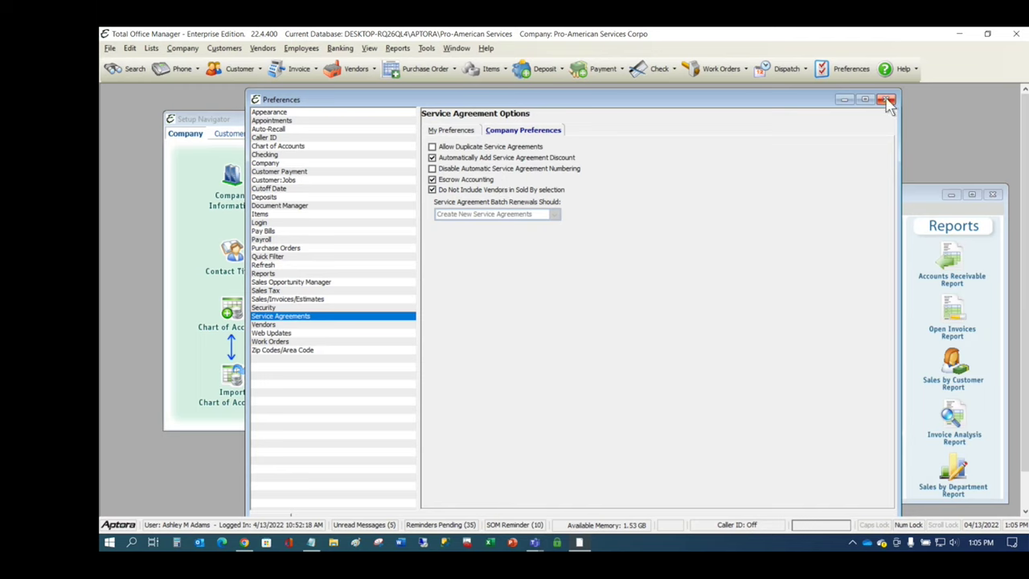
left_click(886, 99)
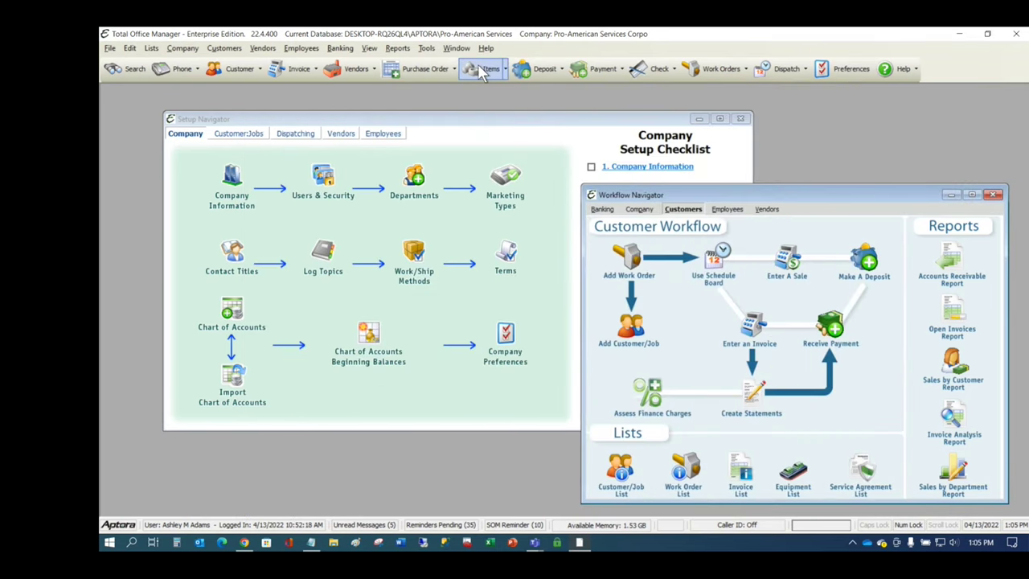
Step: Add a new item of type Service Agreement and view its Accounting escrow fields
left_click(519, 187)
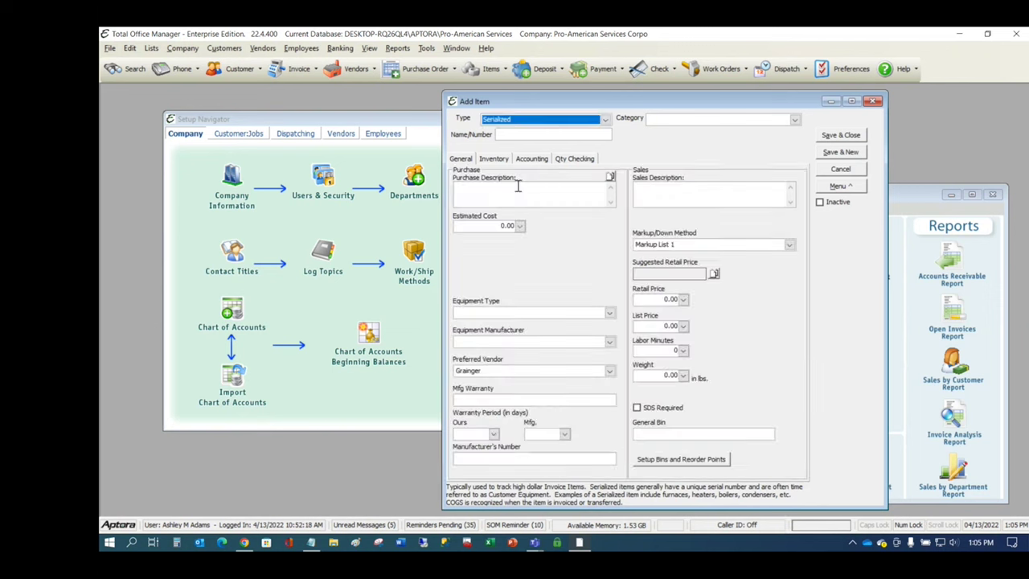
left_click(605, 119)
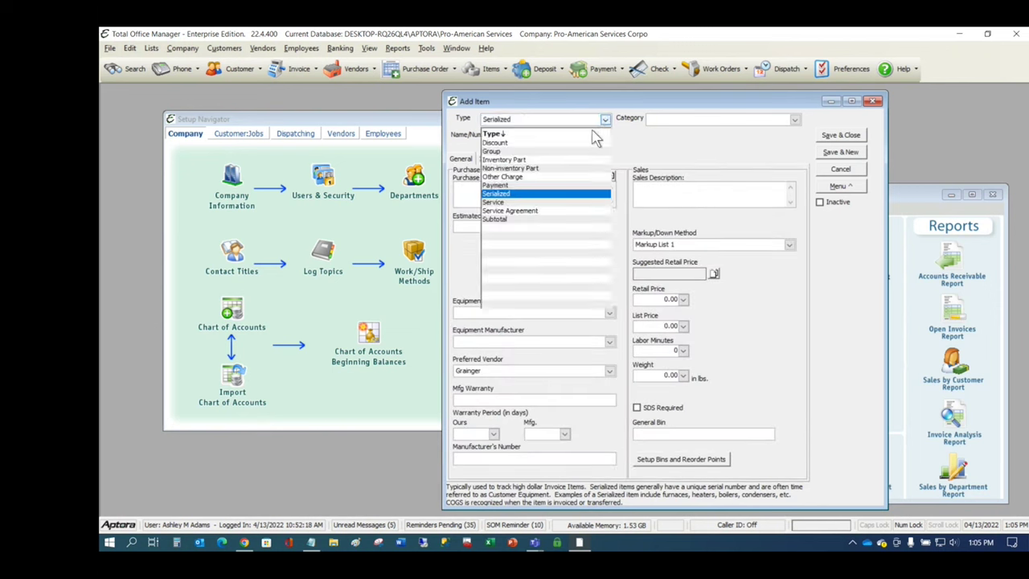
left_click(524, 211)
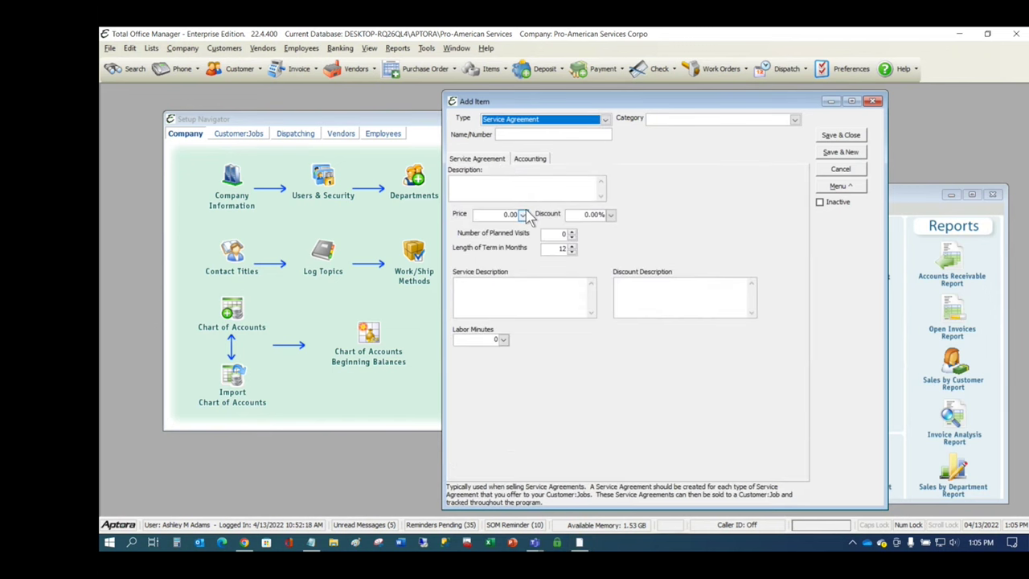
left_click(532, 159)
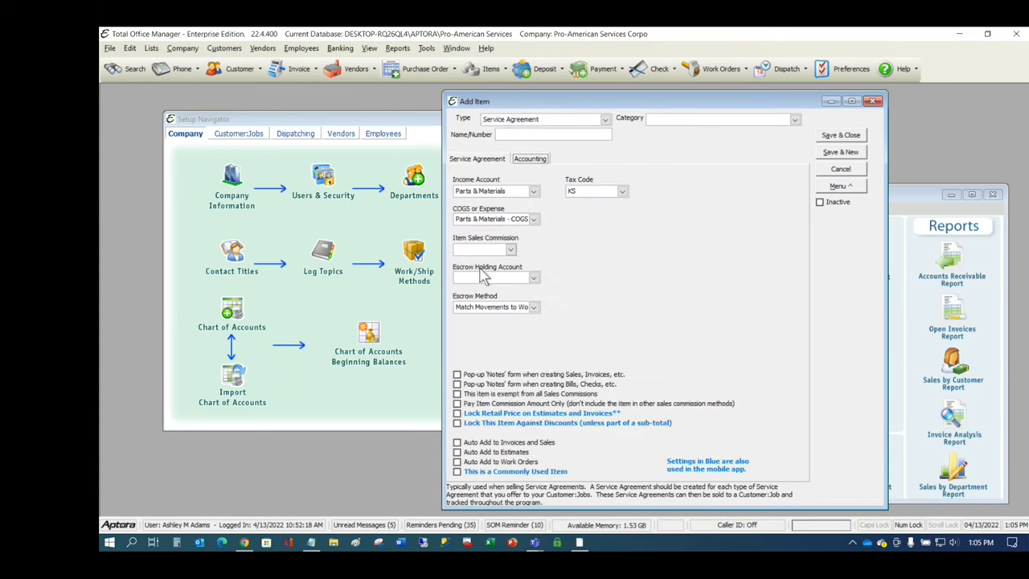
mouse_move(514, 276)
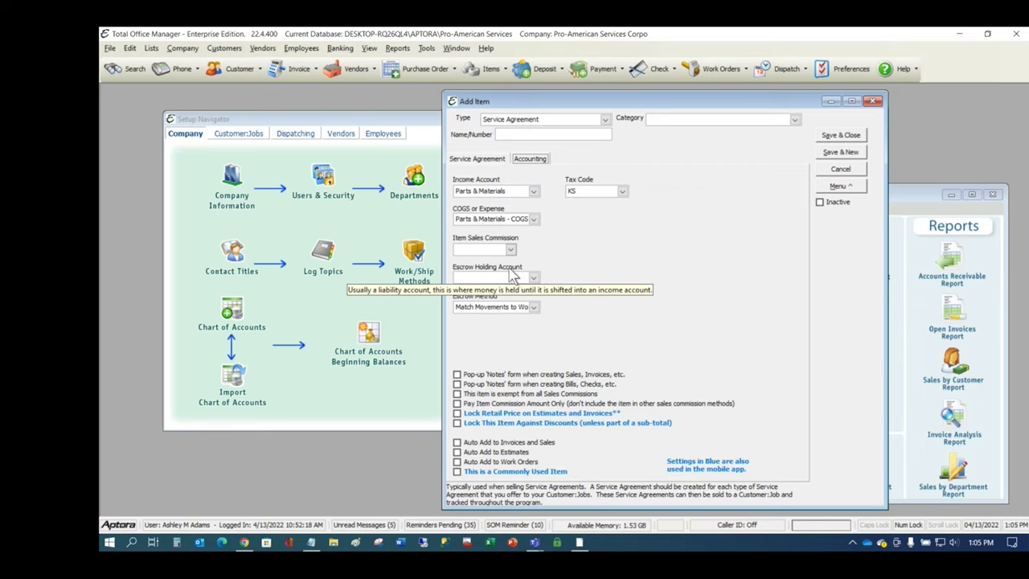
mouse_move(480, 303)
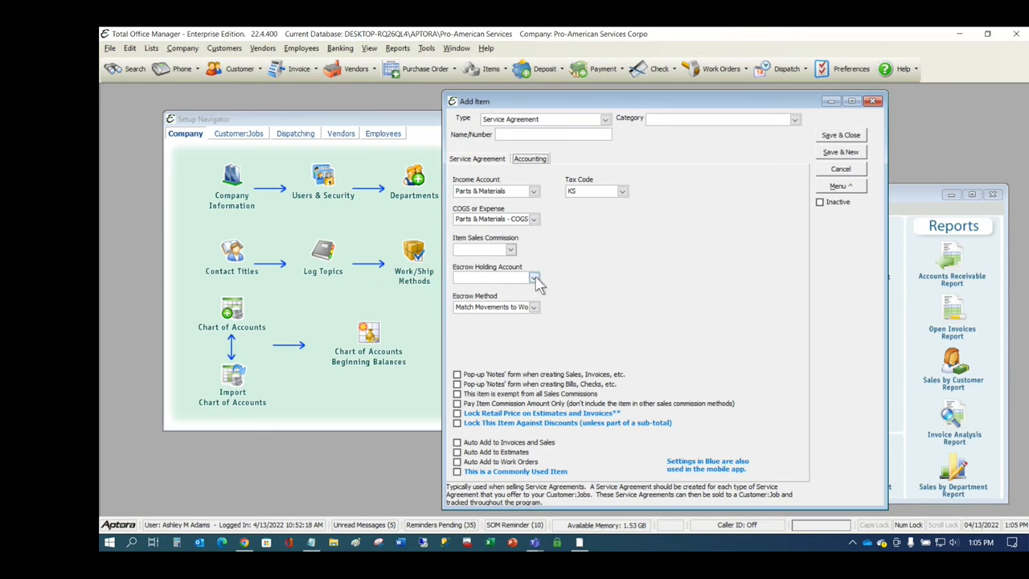
left_click(534, 278)
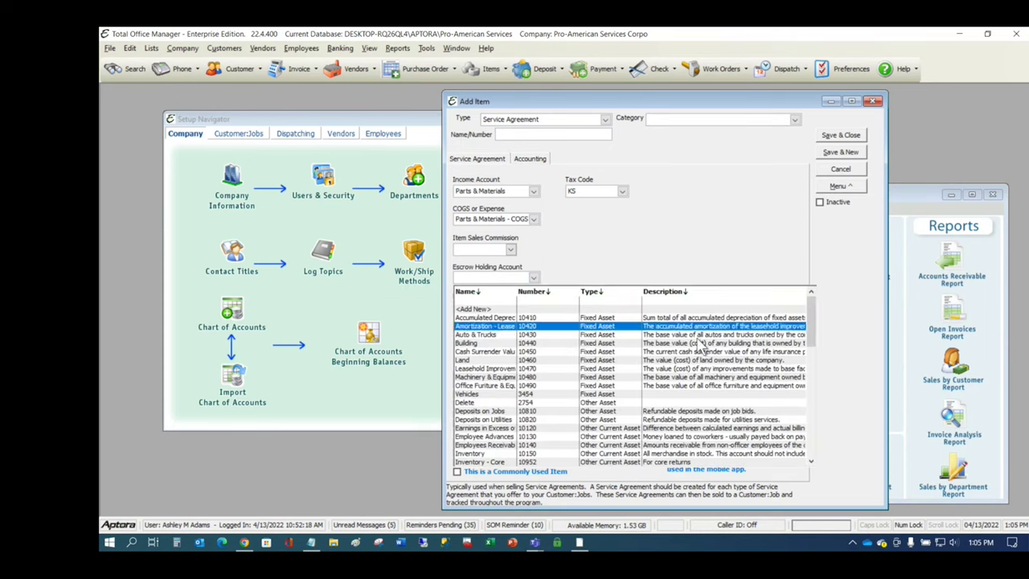
left_click_drag(817, 312, 821, 345)
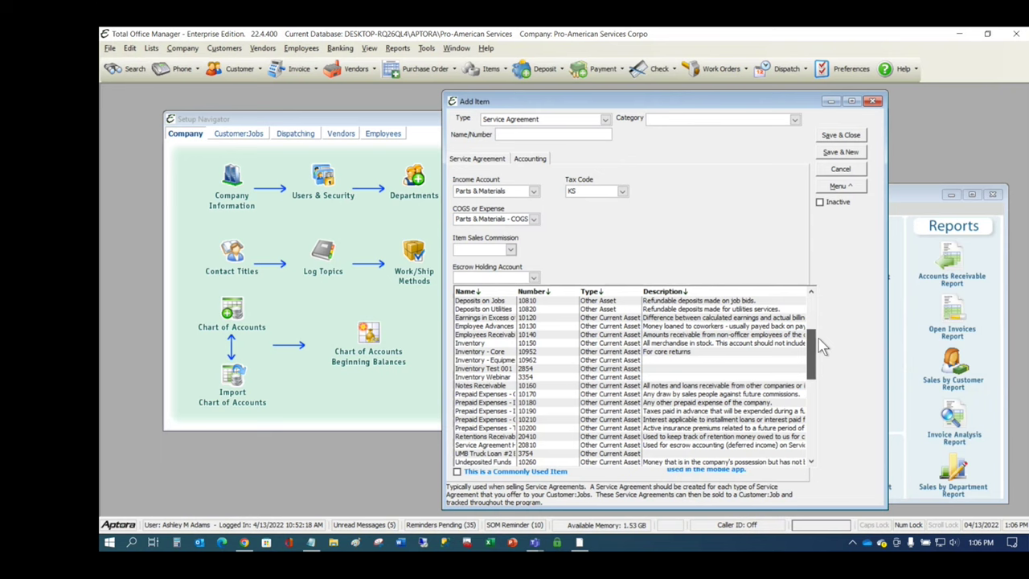
left_click_drag(818, 336, 812, 441)
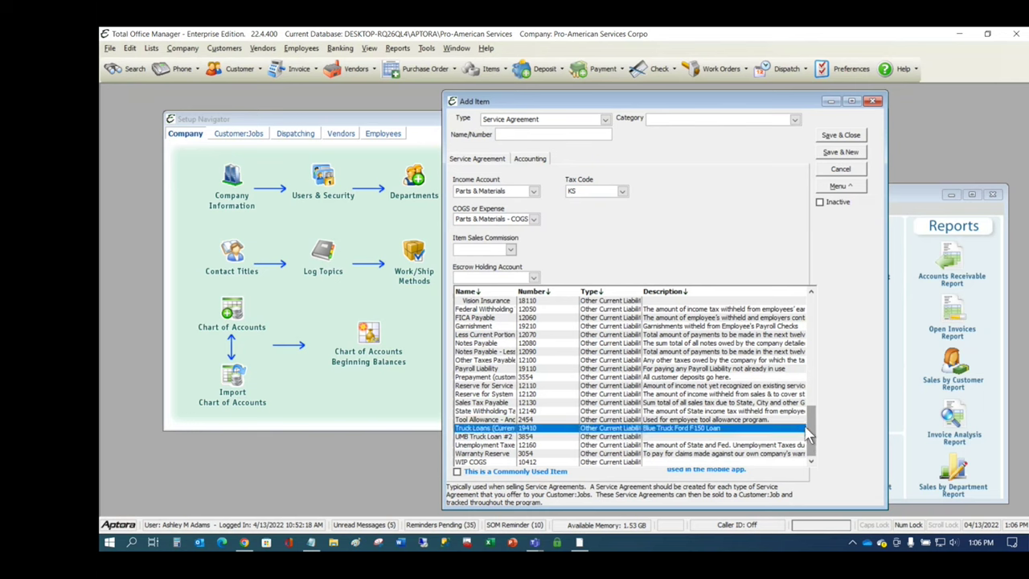
key("Up")
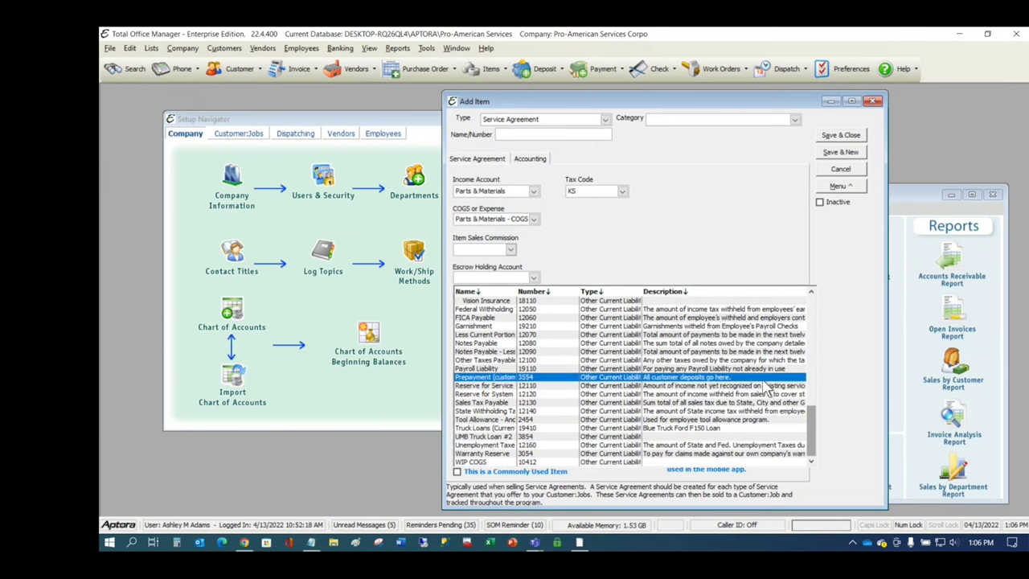
left_click(678, 232)
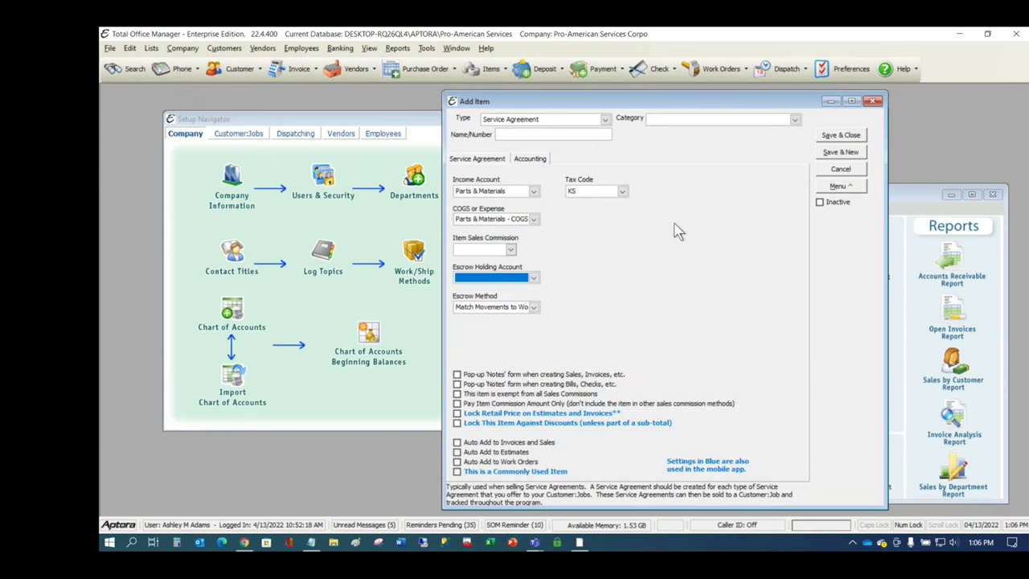
Step: Preview the 04/13/2022 Balance Sheet, check page 2's Reserve for Service Contracts, and close it
left_click(397, 48)
mouse_move(429, 125)
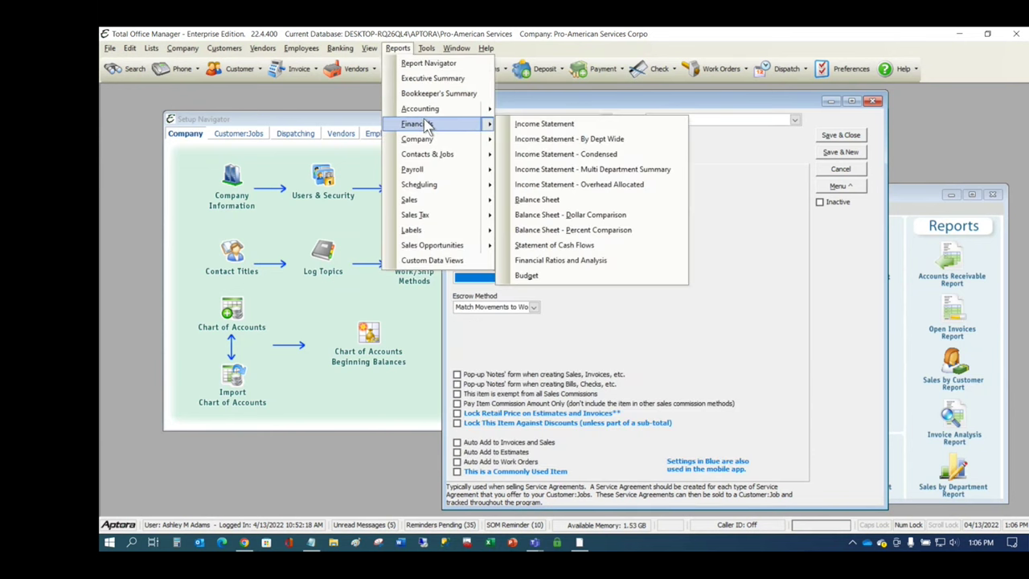
left_click(537, 199)
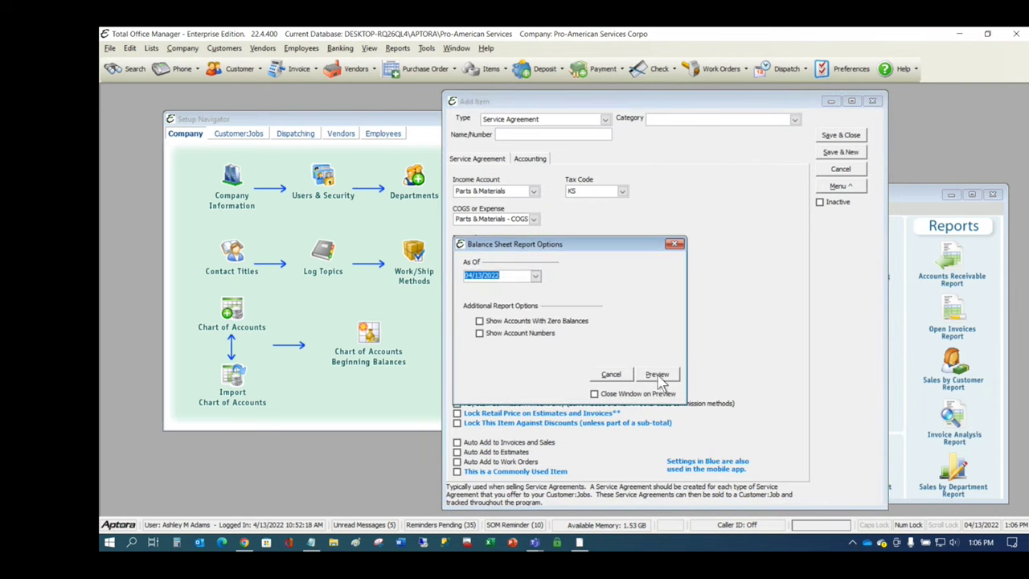
left_click(657, 374)
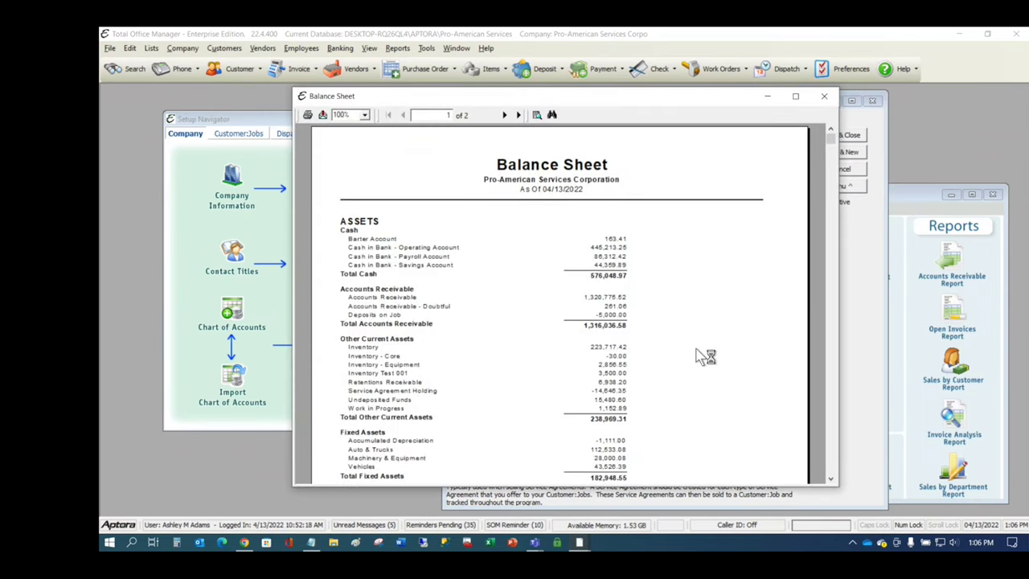
scroll(705, 356, "down", 5)
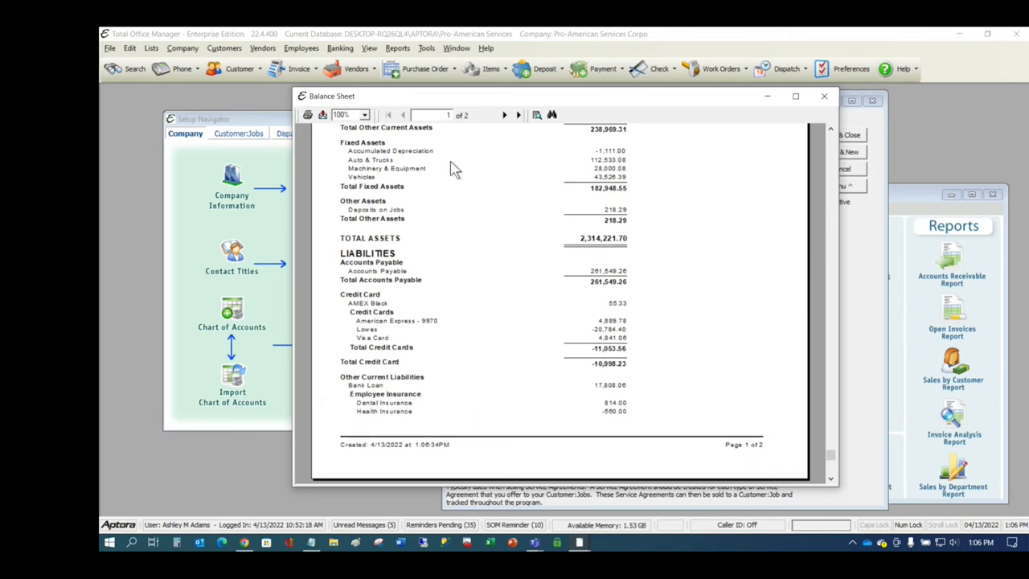
left_click(504, 115)
scroll(563, 201, "up", 5)
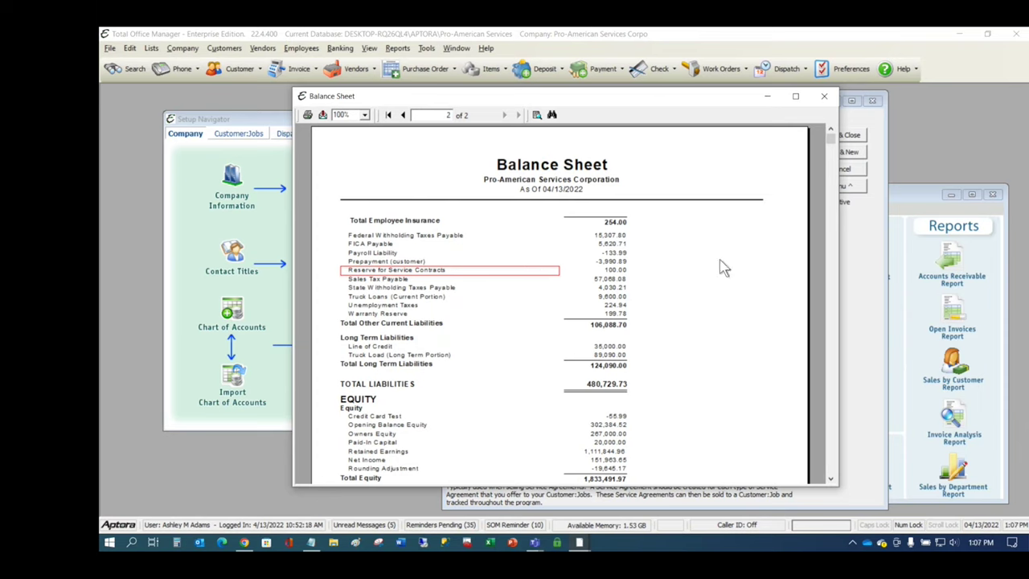
left_click(826, 101)
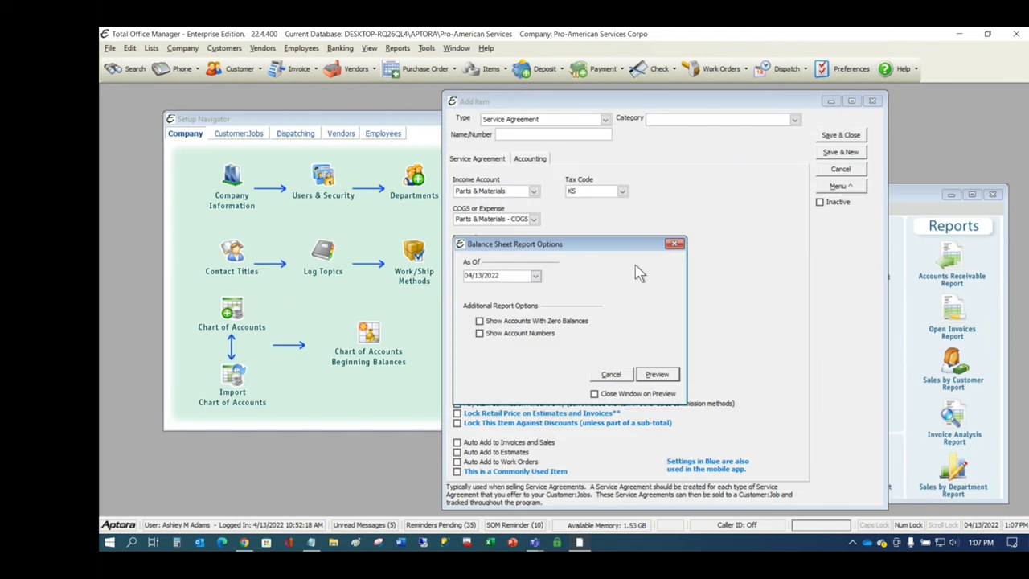
Step: Close the Balance Sheet options and leave Escrow Method at Match Movements to Work Orders
left_click(678, 246)
left_click(533, 307)
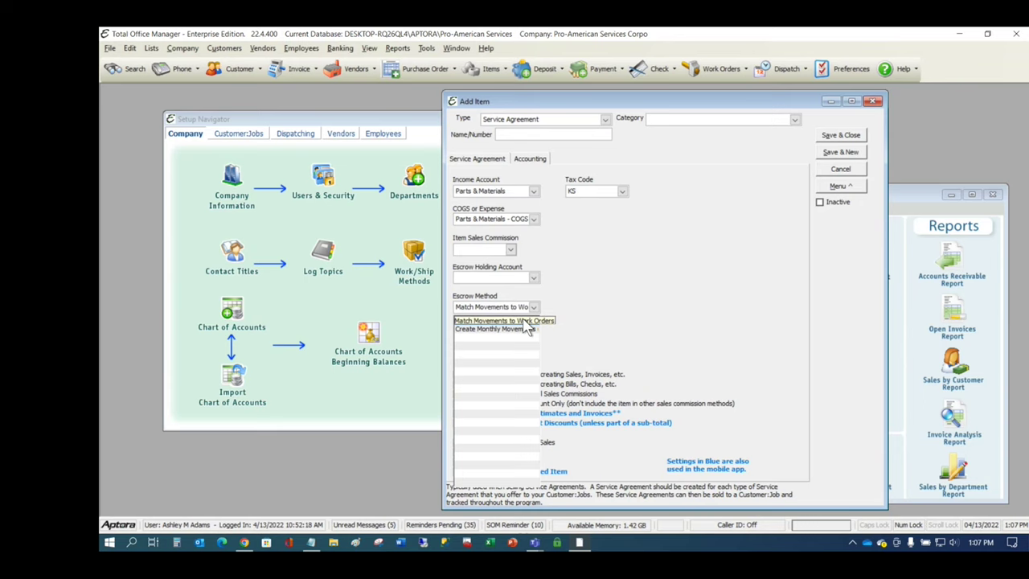
left_click(607, 299)
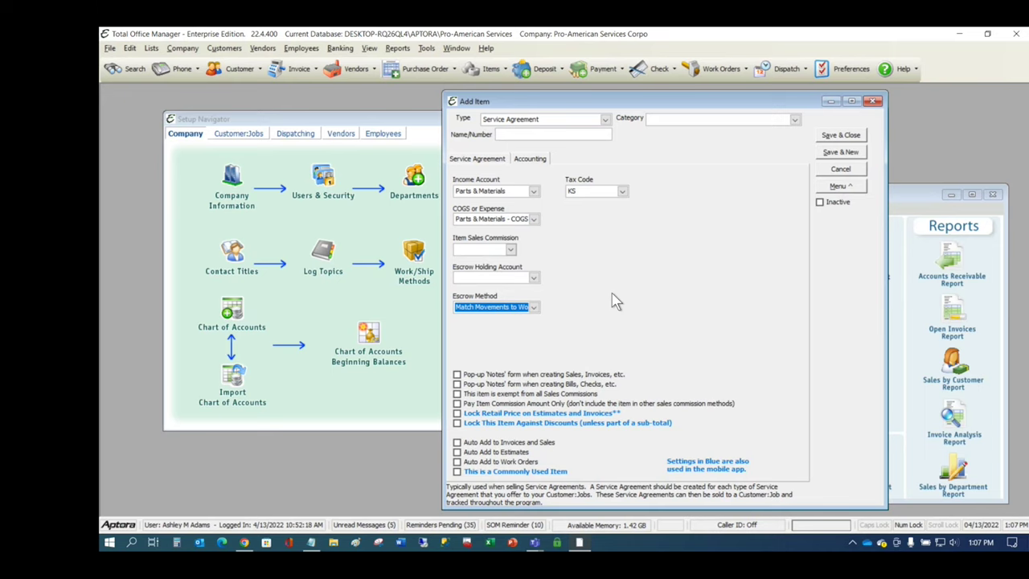
left_click(533, 306)
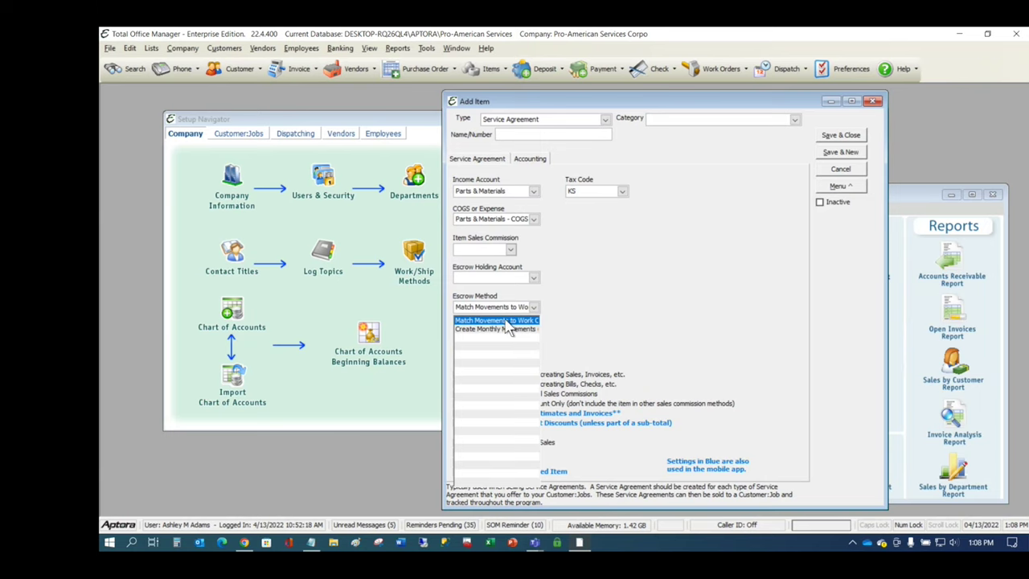
left_click(664, 288)
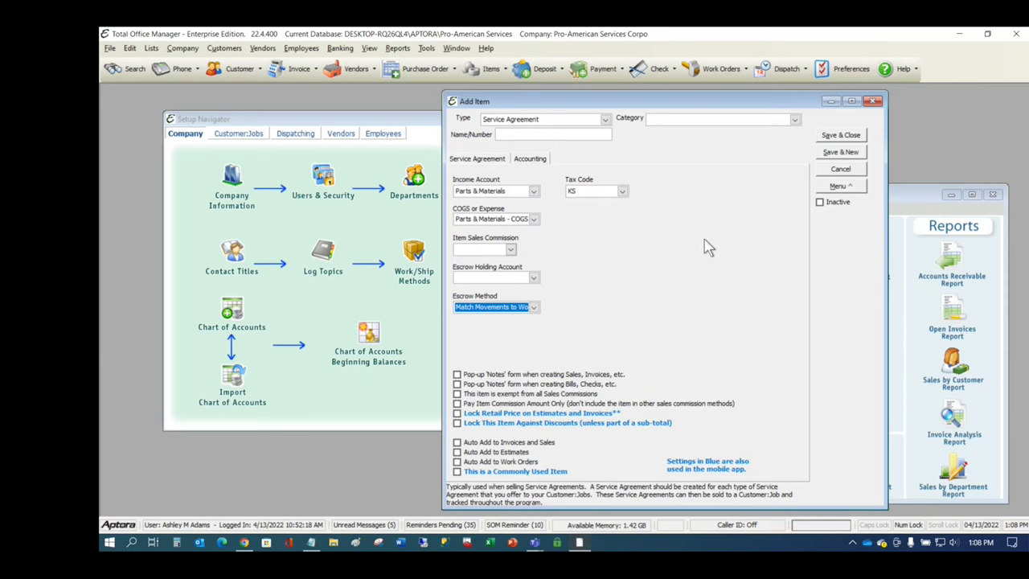
left_click(221, 49)
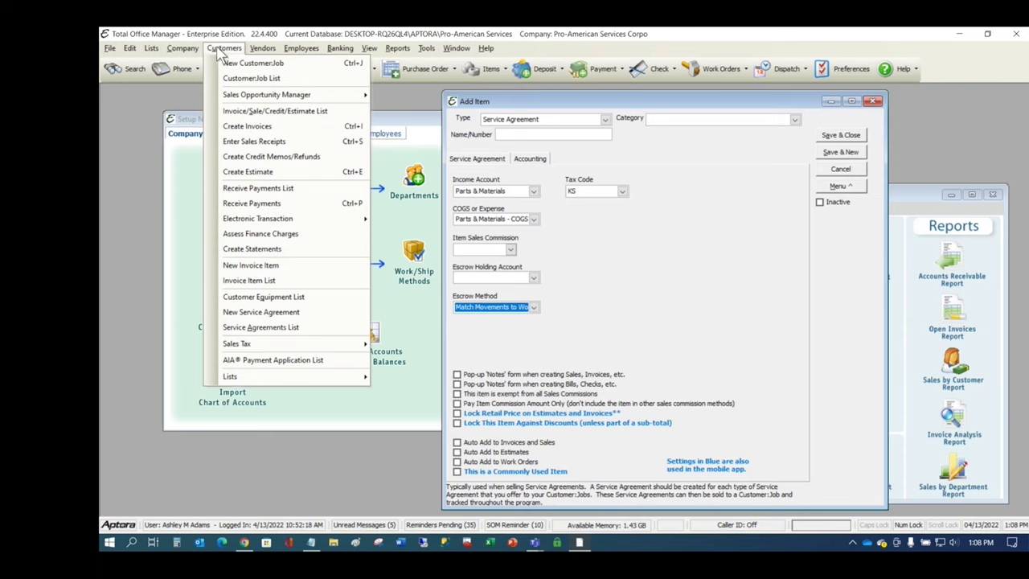
mouse_move(291, 220)
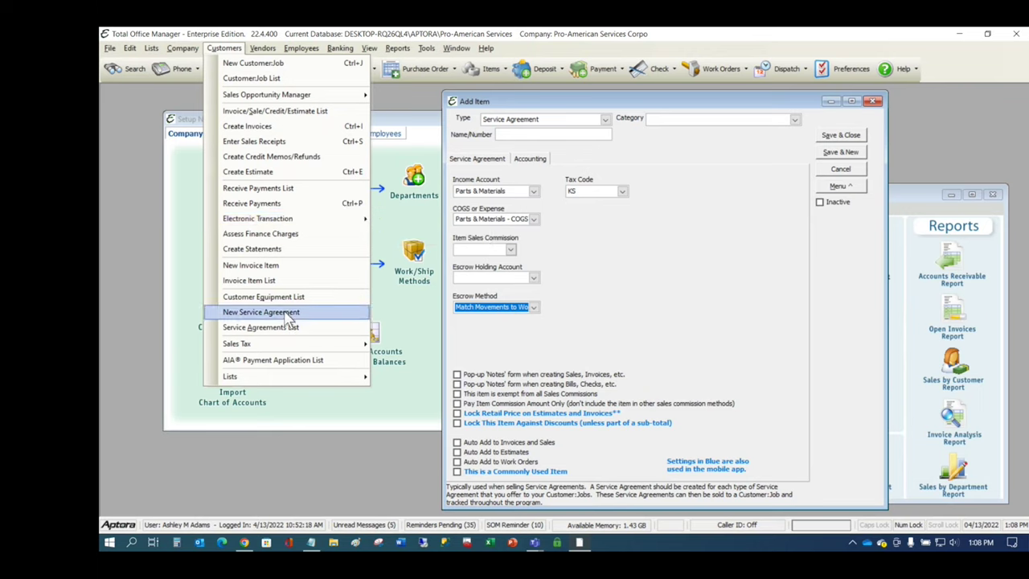
mouse_move(183, 49)
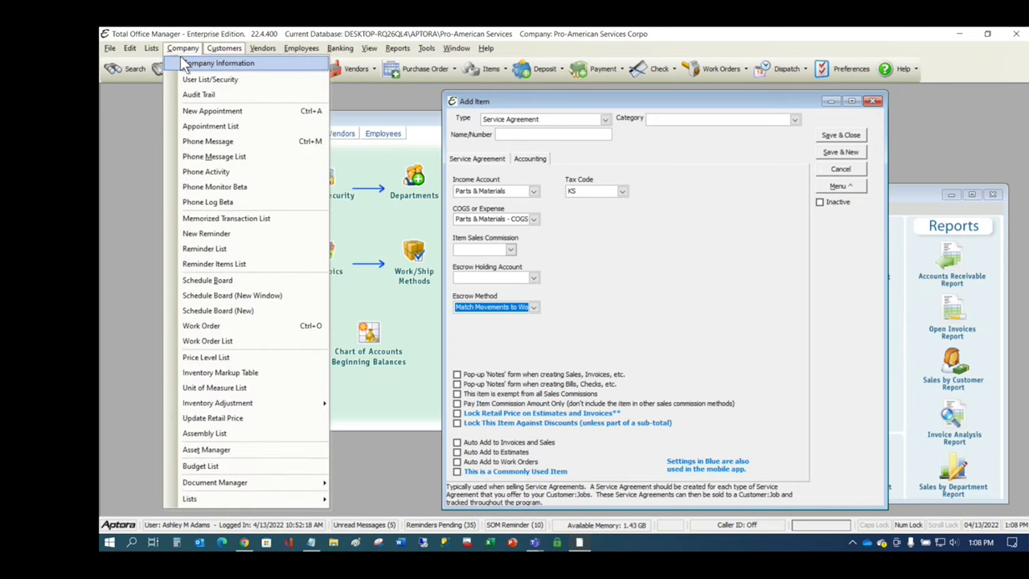
mouse_move(228, 50)
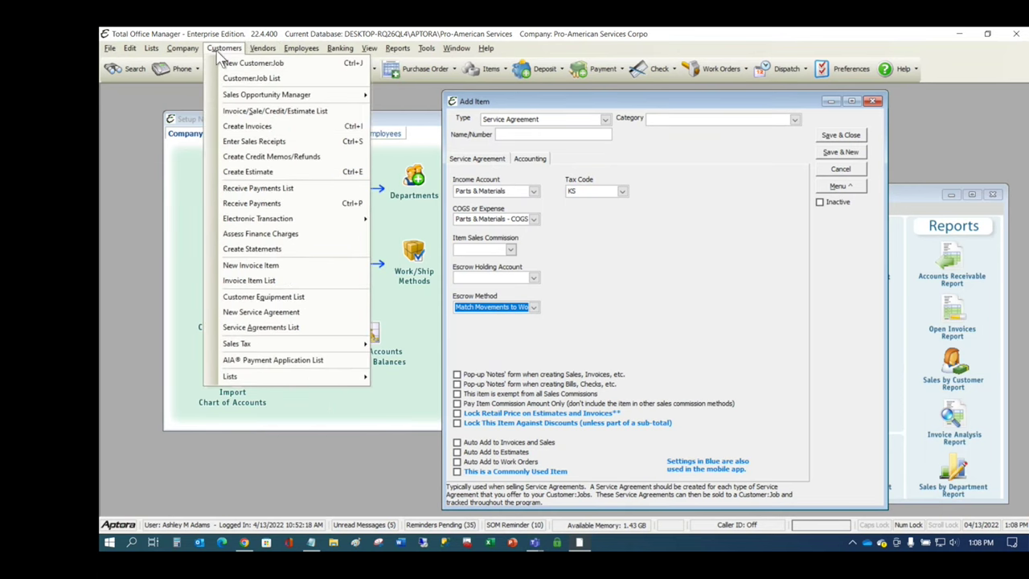
key("Escape")
left_click(840, 71)
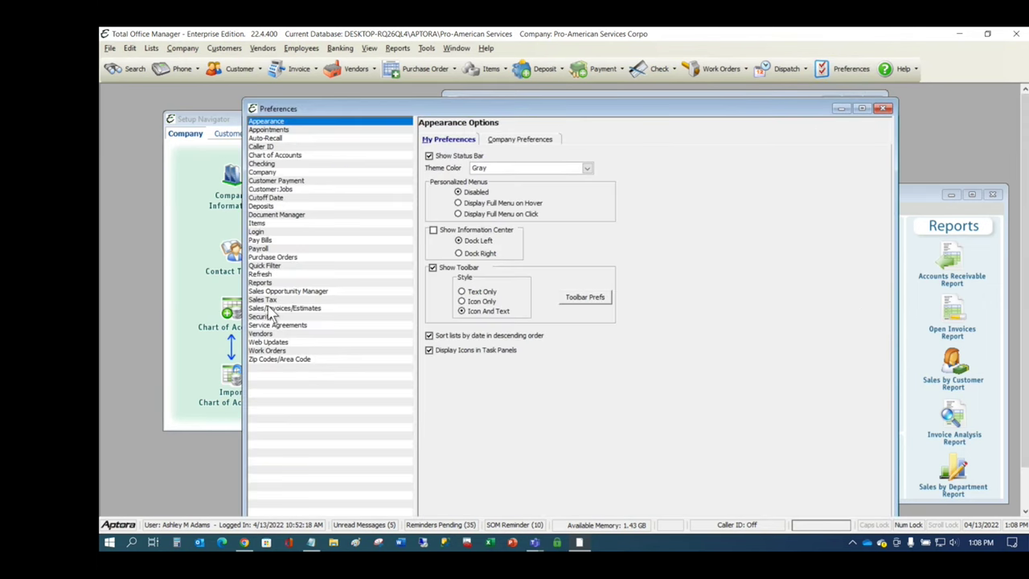
left_click(278, 326)
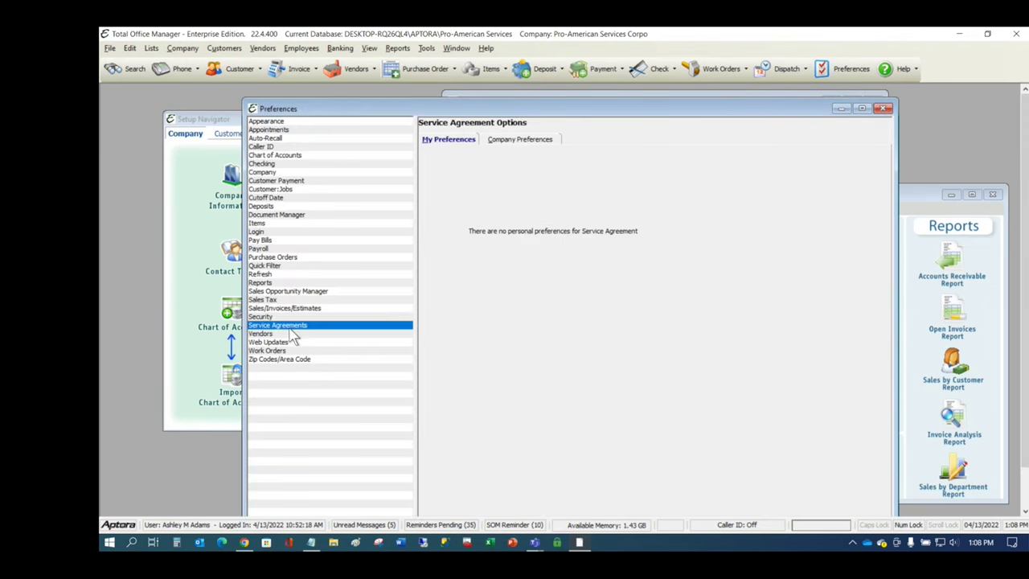
left_click(519, 140)
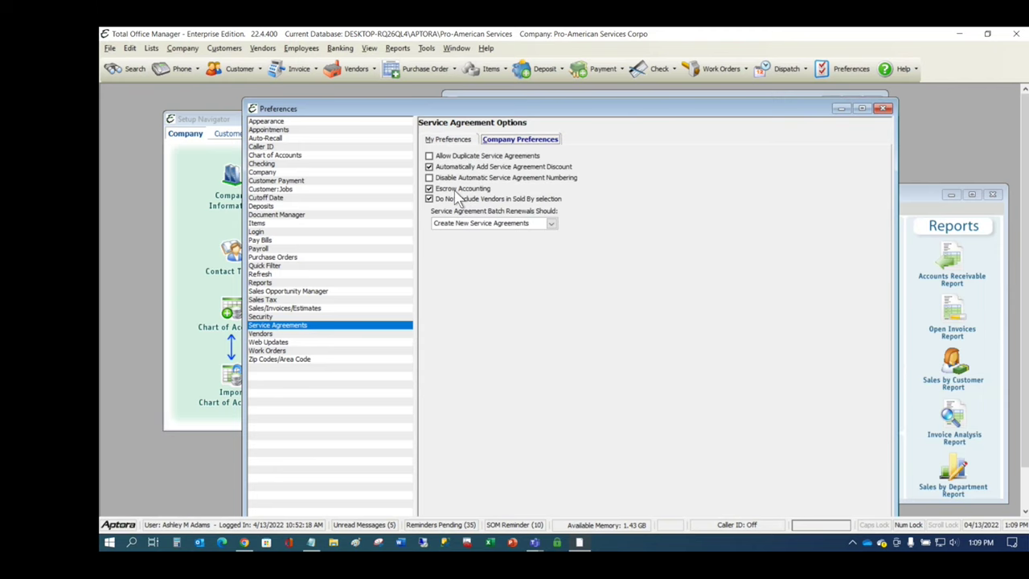
mouse_move(457, 196)
left_click(476, 189)
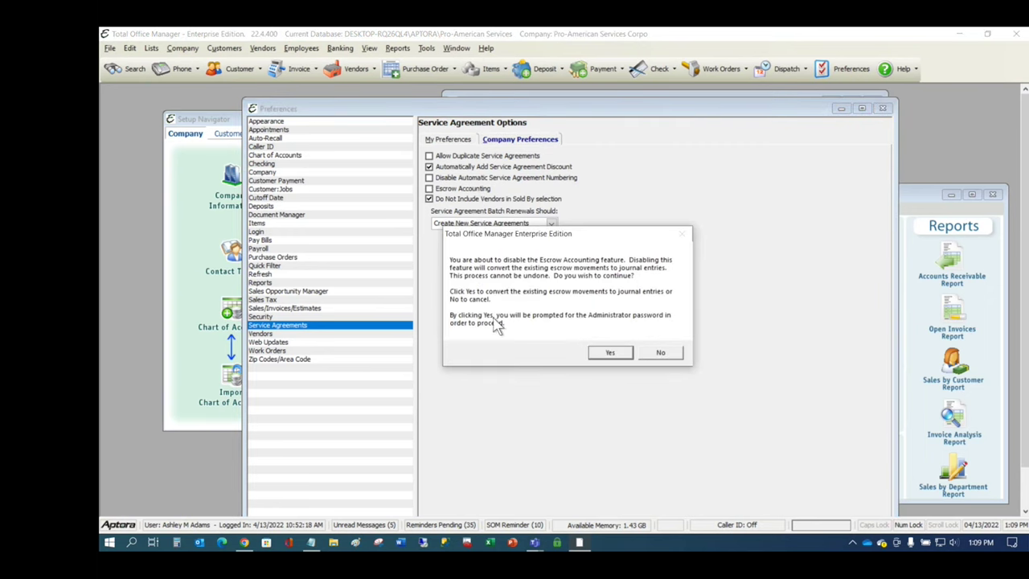
left_click(660, 352)
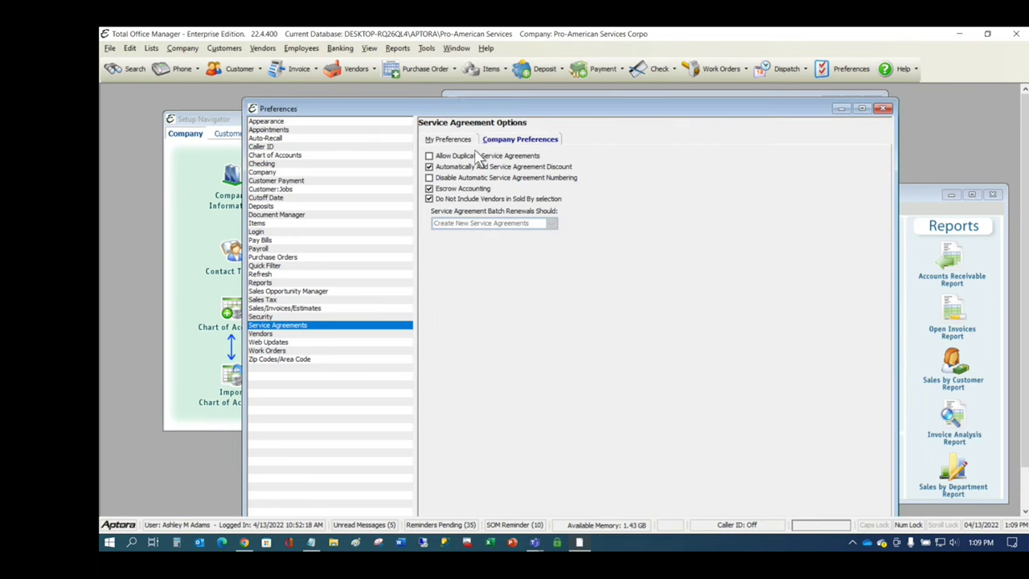
left_click(879, 111)
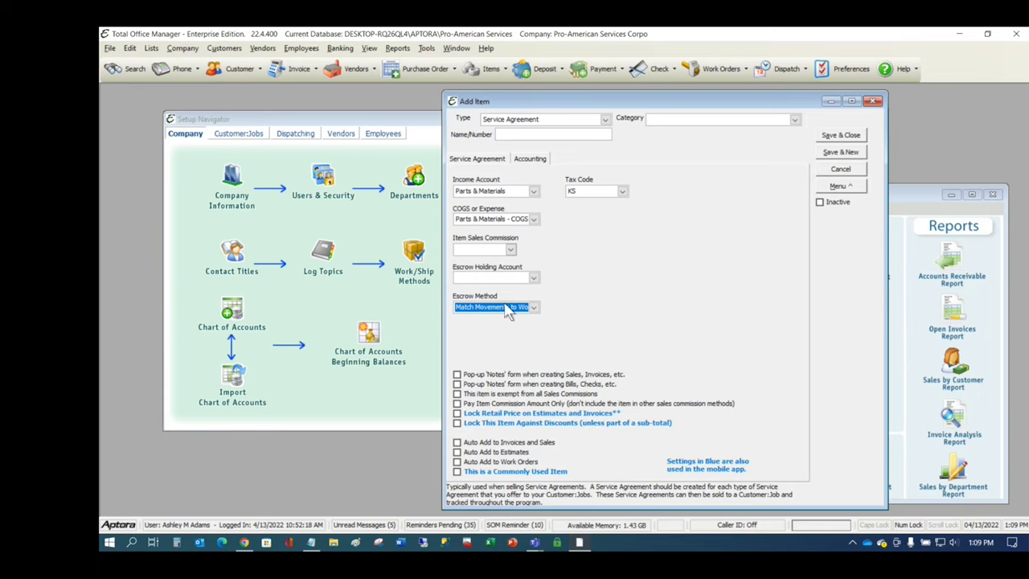
Step: Discard the unsaved Service Agreement item and open the Invoice Items list
mouse_move(503, 311)
left_click(874, 101)
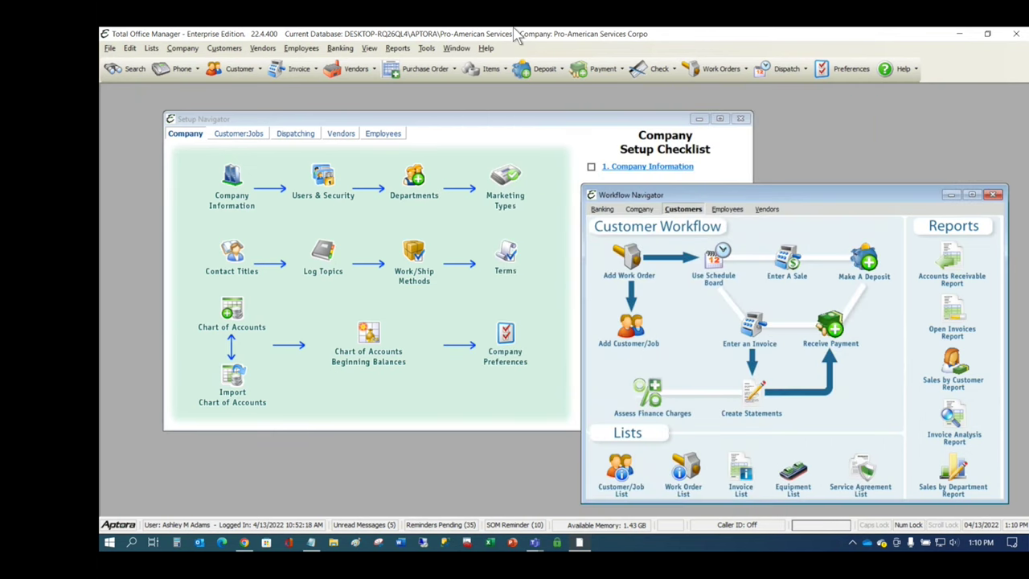
left_click(152, 49)
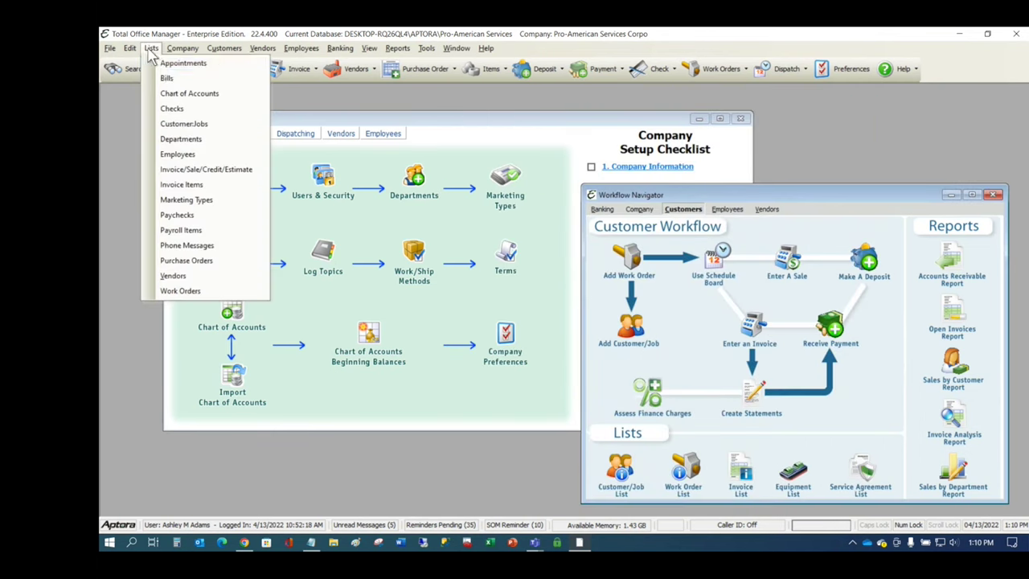
left_click(182, 185)
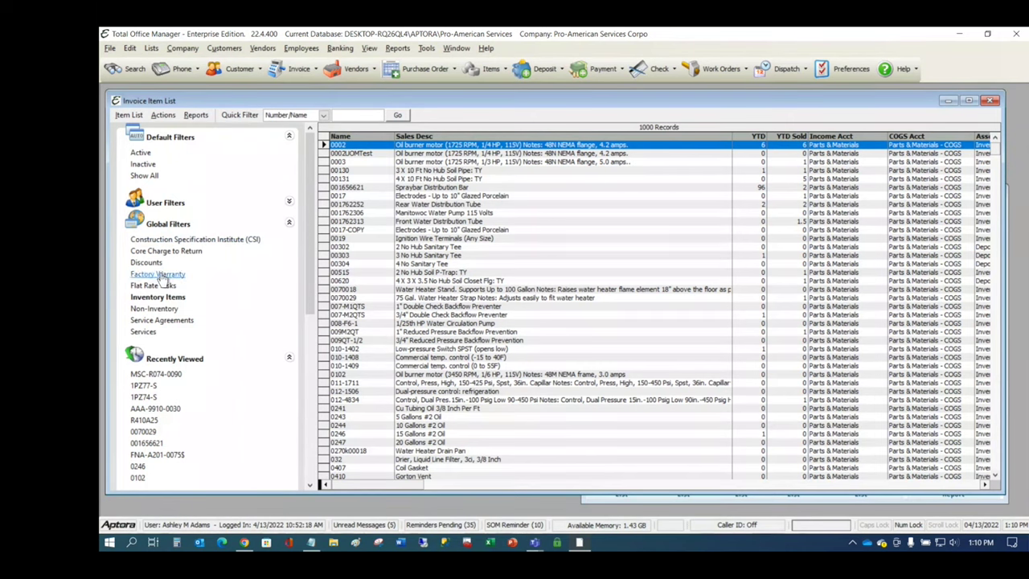
Step: Apply the Service Agreements filter, review its Type-based definition unchanged, and select SA_Test
left_click(168, 320)
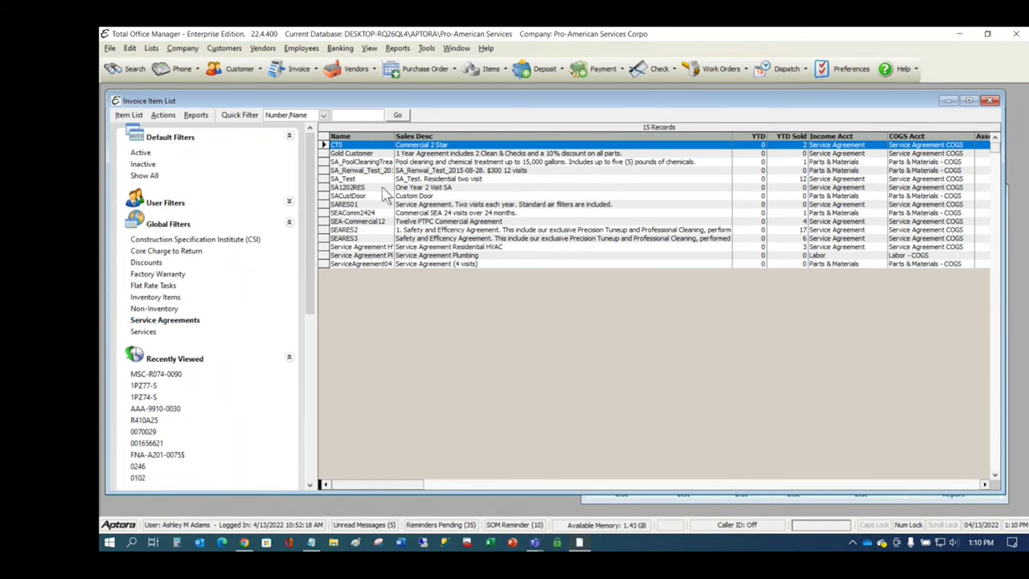
right_click(172, 326)
left_click(207, 341)
left_click_drag(471, 210, 427, 185)
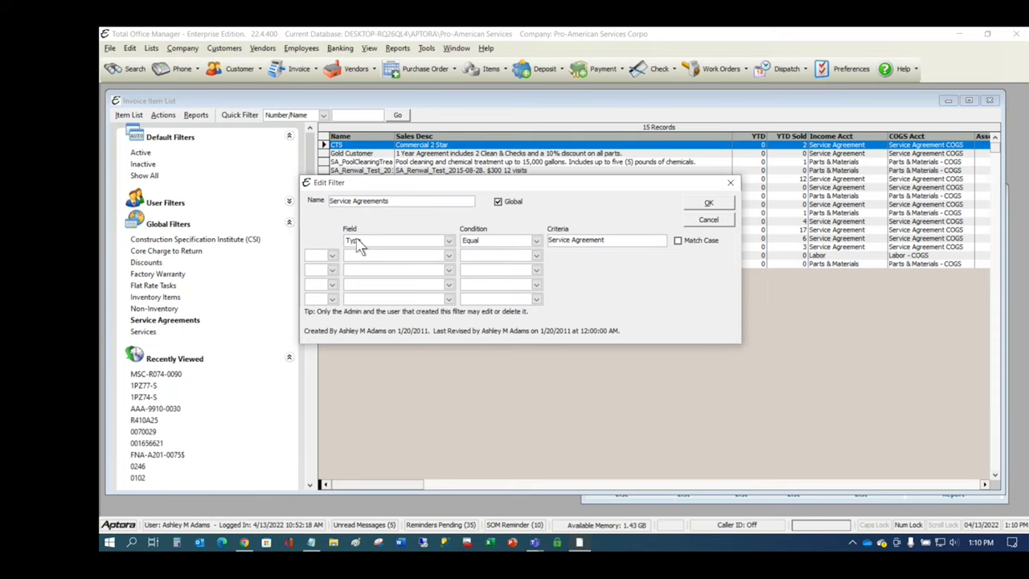
left_click(449, 242)
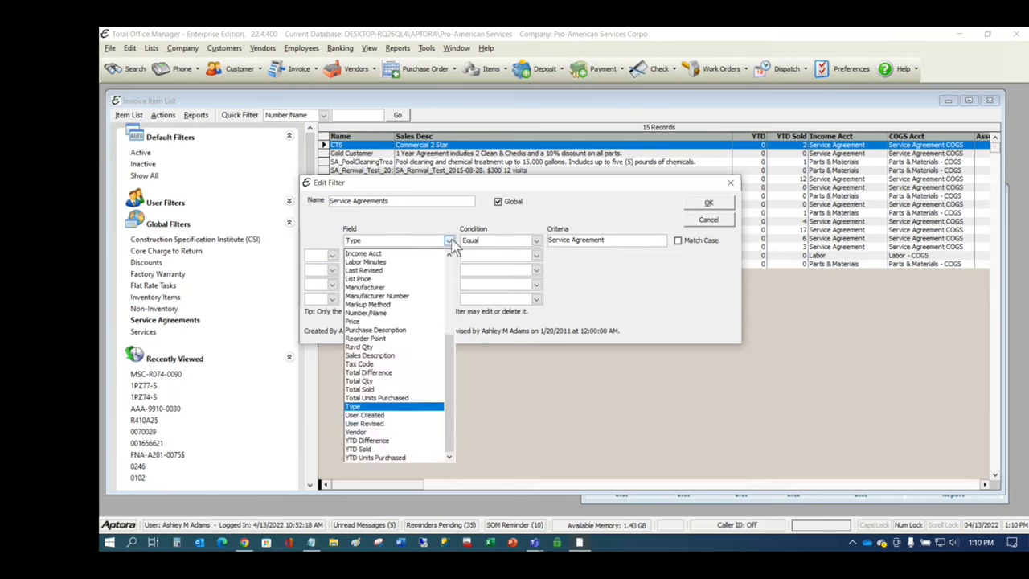
left_click(449, 241)
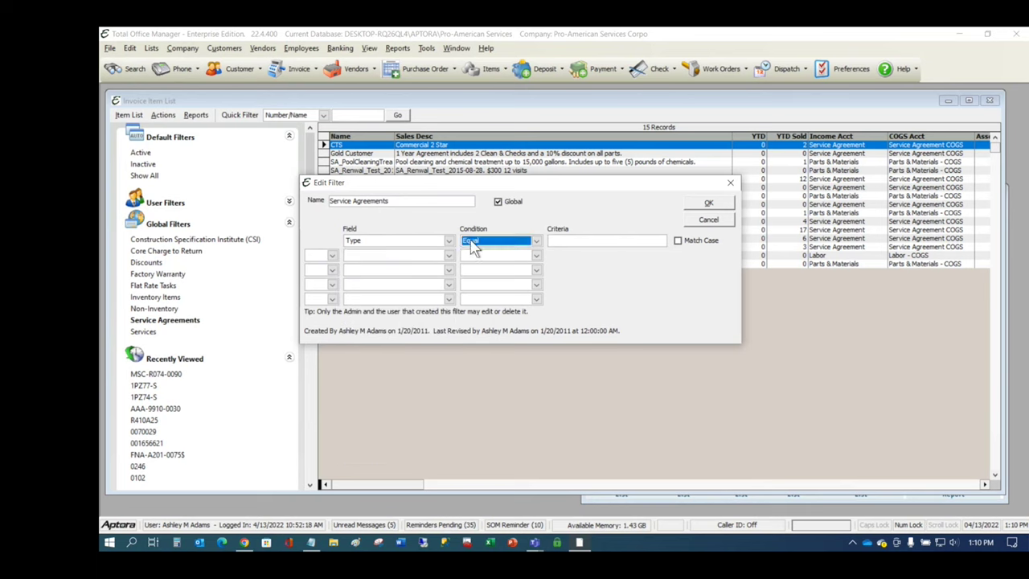
left_click(721, 220)
left_click(477, 180)
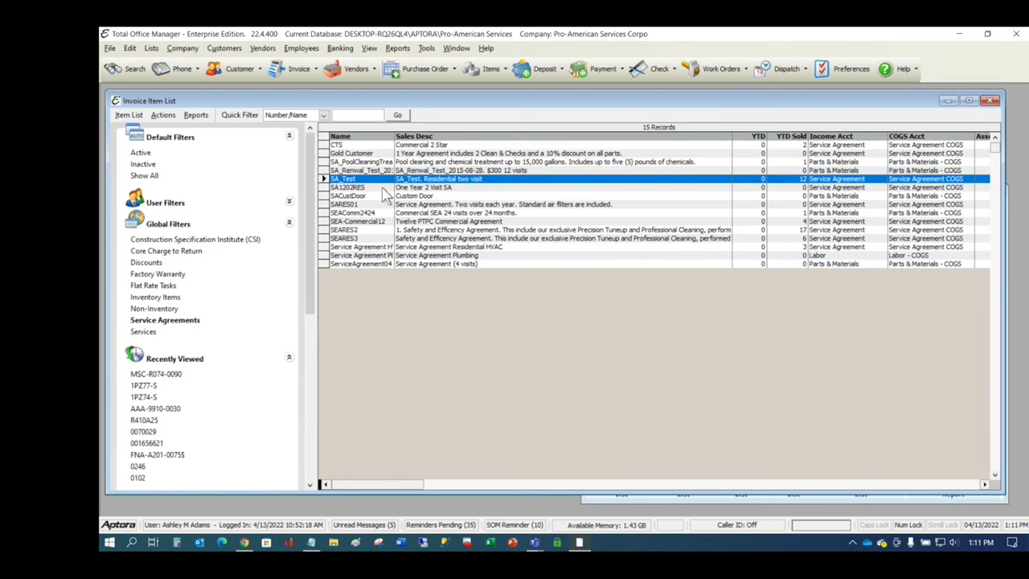
Step: Open SEARES3 for editing and review its name, 12-month term and 15.00% discount
left_click(346, 238)
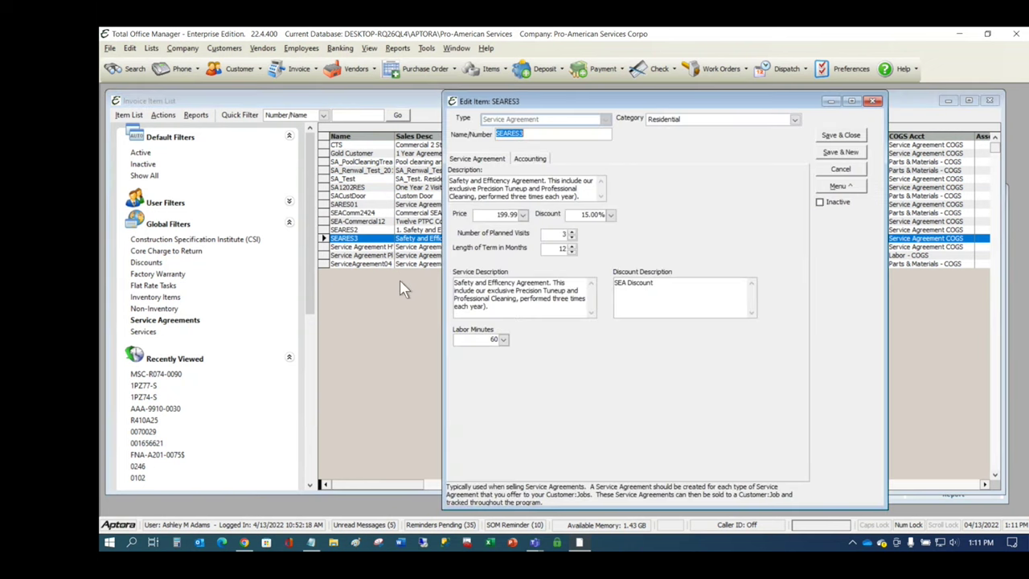
left_click_drag(518, 106, 450, 113)
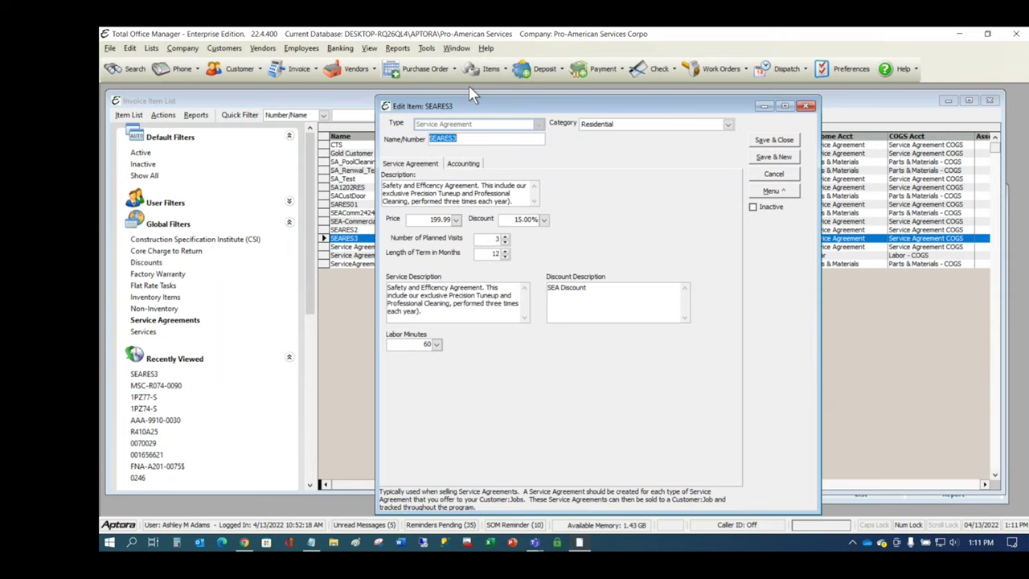
left_click(480, 138)
left_click(489, 254)
left_click(521, 219)
left_click(521, 219)
mouse_move(599, 291)
left_click(397, 48)
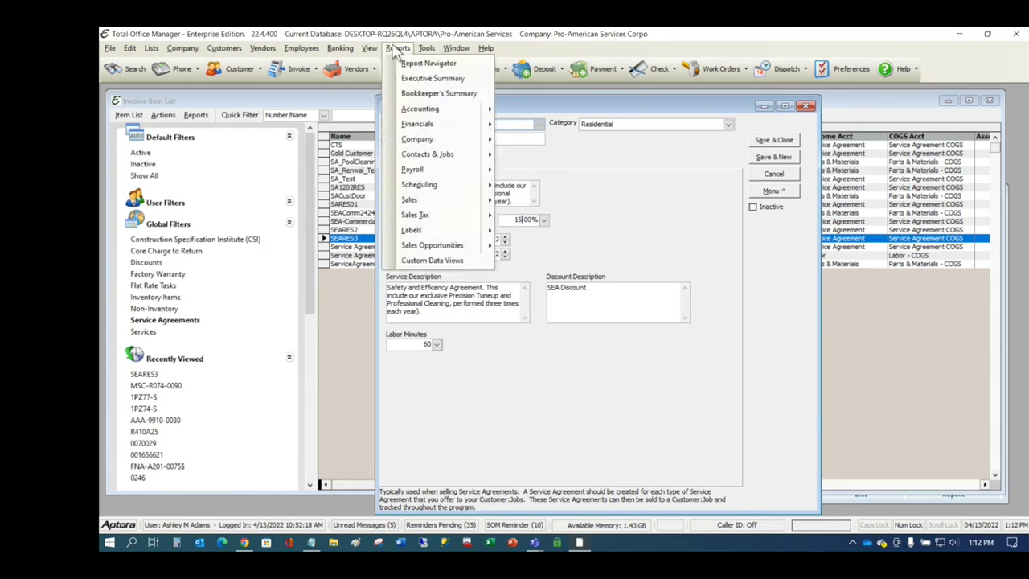
Step: Preview the Income Statement – Overhead Allocated for the Residential HVAC Demand Service department
mouse_move(425, 128)
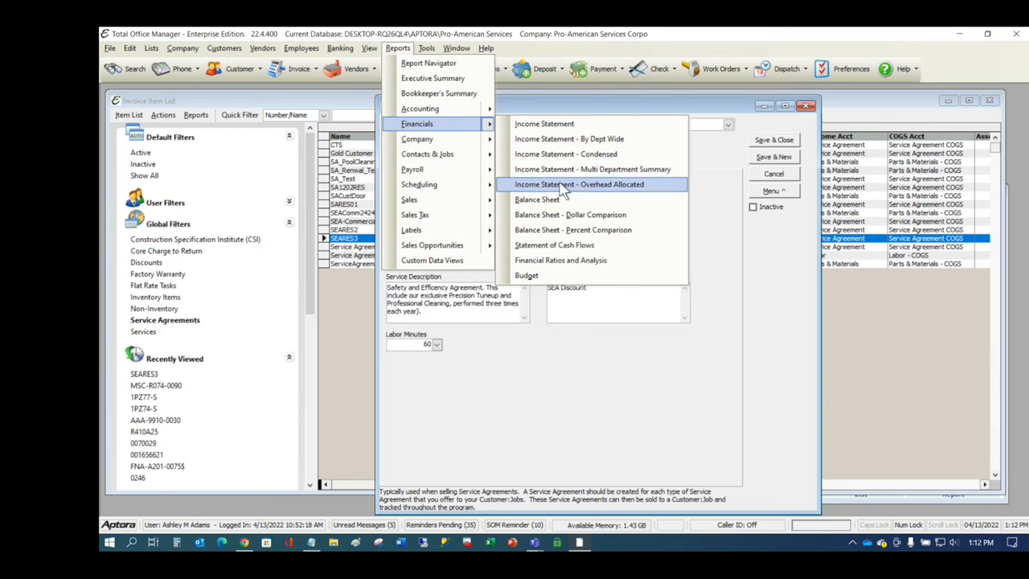
left_click(619, 184)
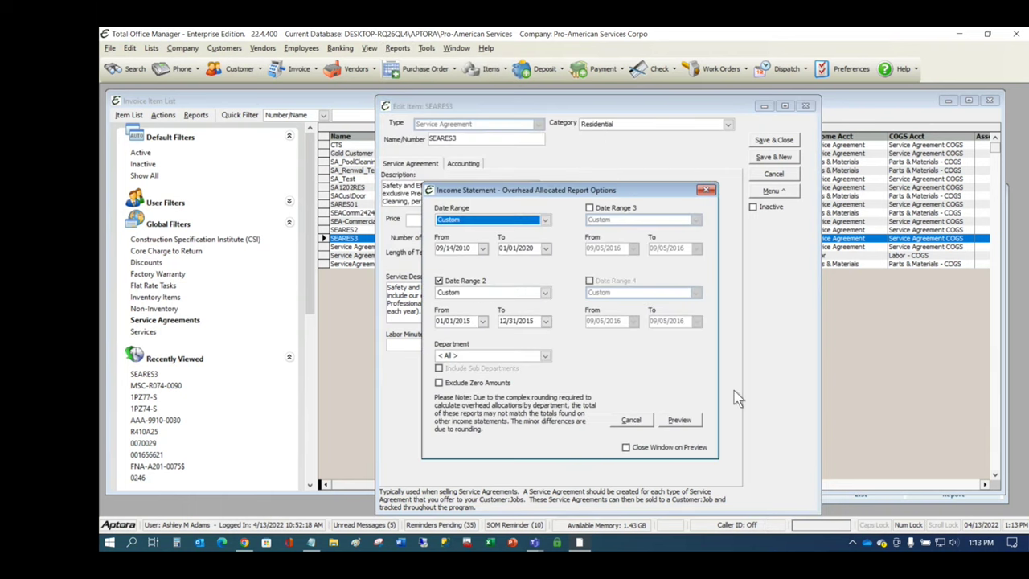
left_click(545, 355)
scroll(485, 471, "down", 3)
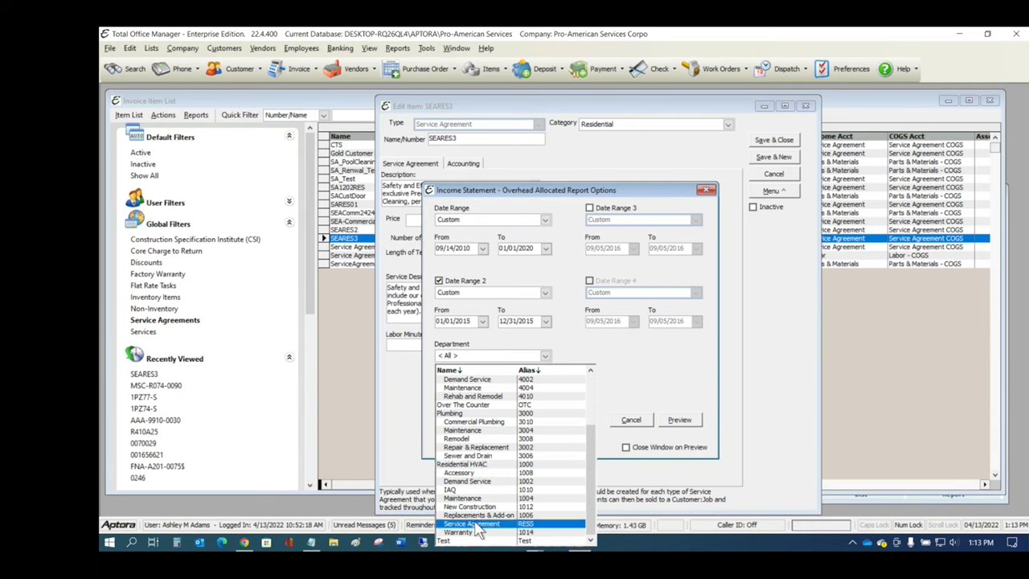
left_click(480, 481)
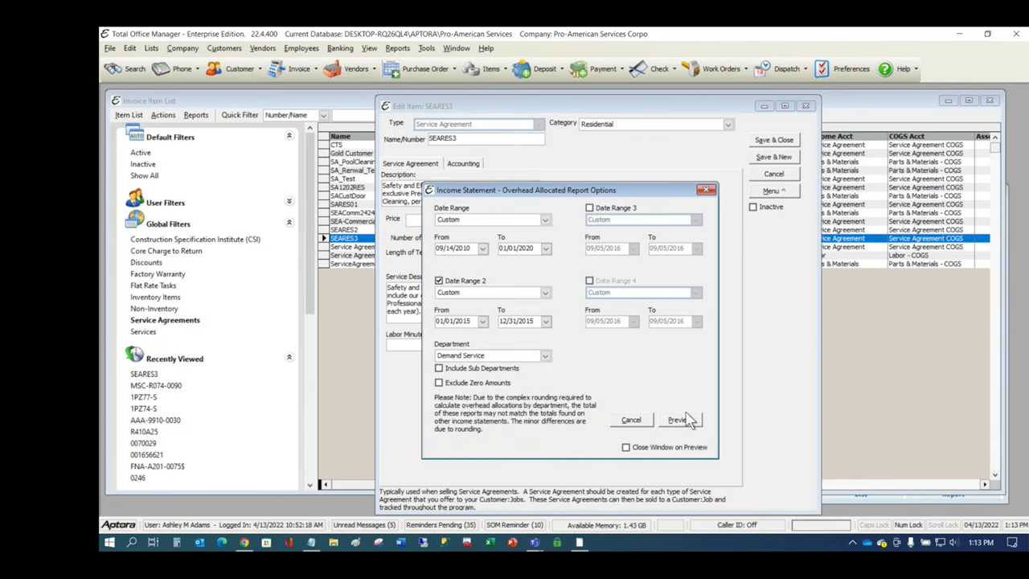
left_click(680, 420)
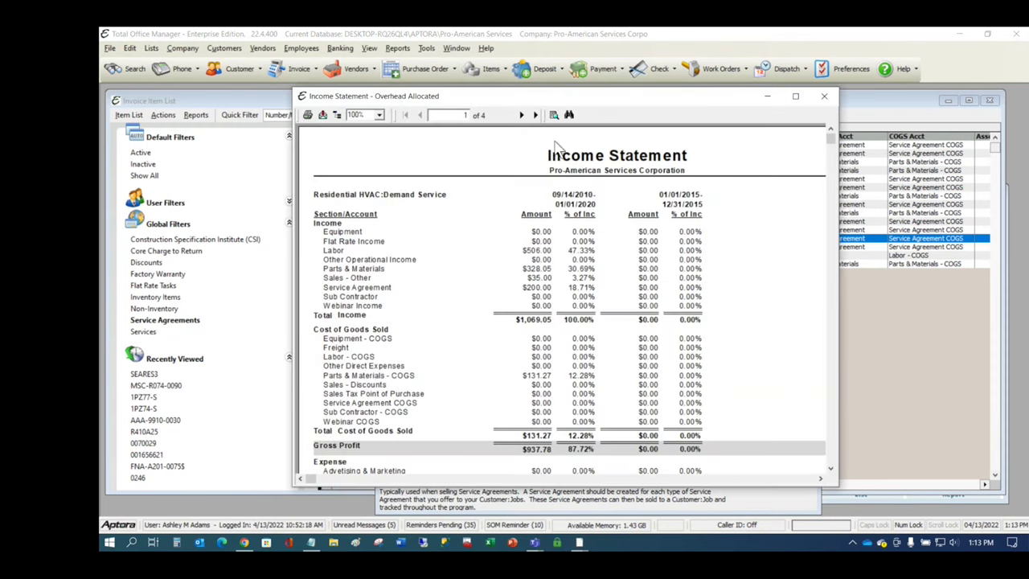
Step: Page to the report's end and highlight the $937.62 net profit and 87.71% margin
left_click(521, 115)
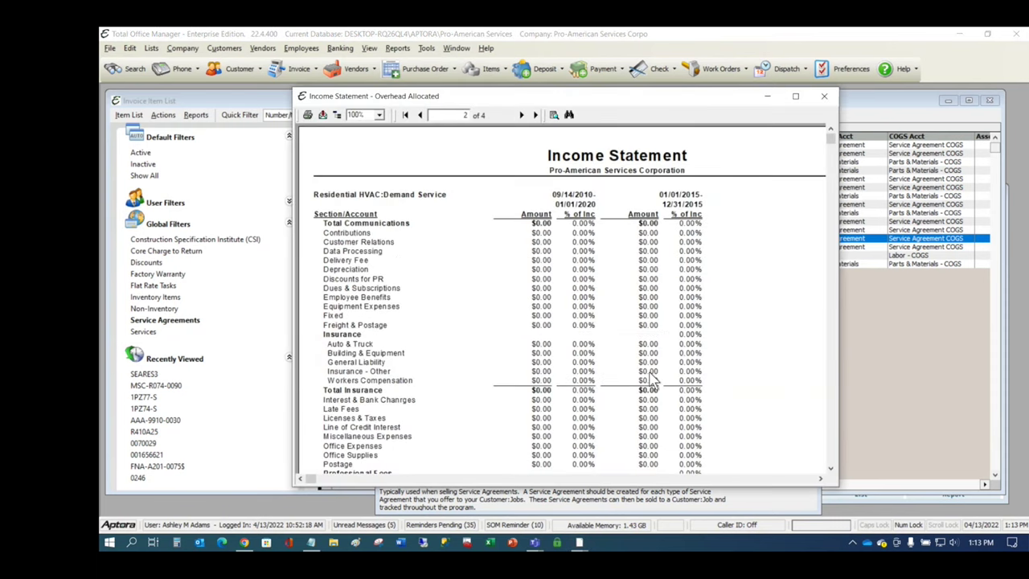
scroll(773, 418, "down", 5)
left_click(535, 115)
left_click(537, 246)
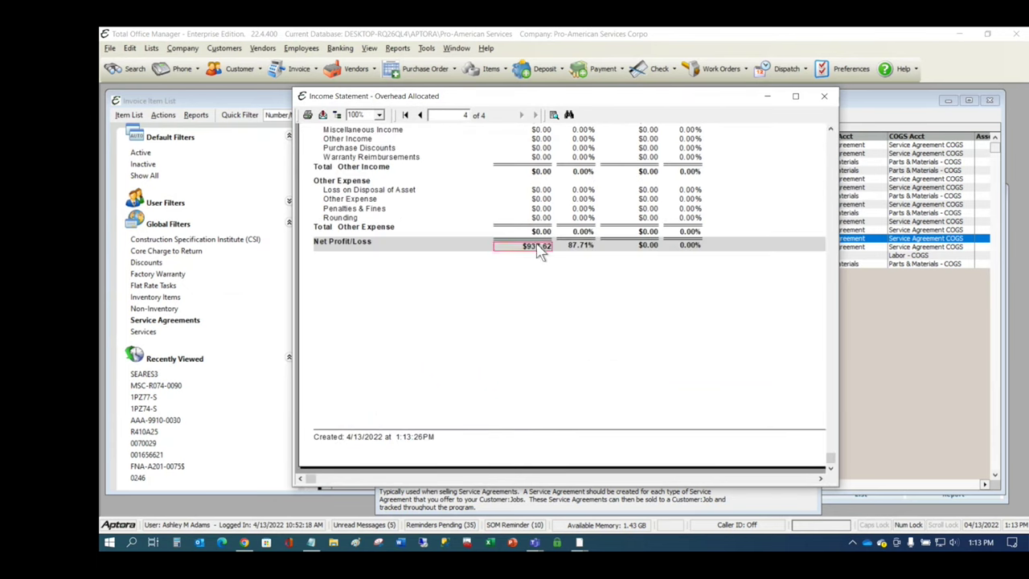
left_click(580, 248)
left_click(536, 250)
left_click(580, 244)
Step: Close the income statement preview and report options, select the SEARES3 discount, and start a new item
left_click(824, 96)
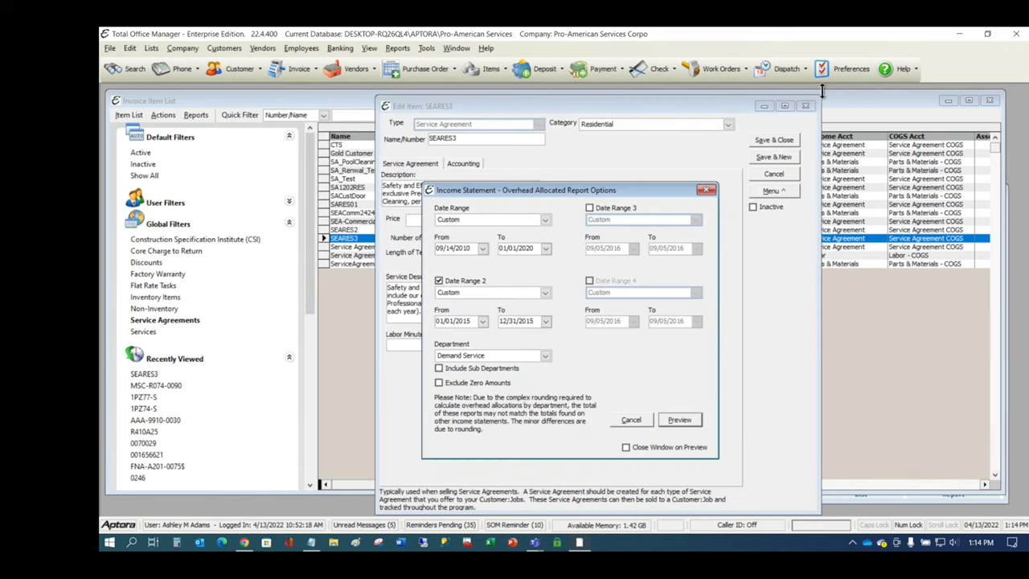
left_click(706, 191)
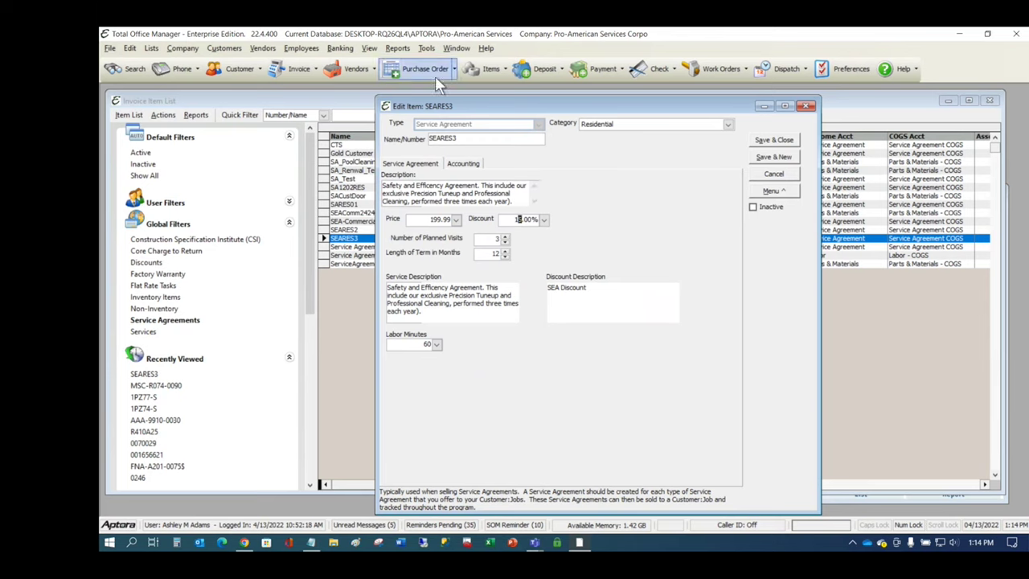
left_click(520, 219)
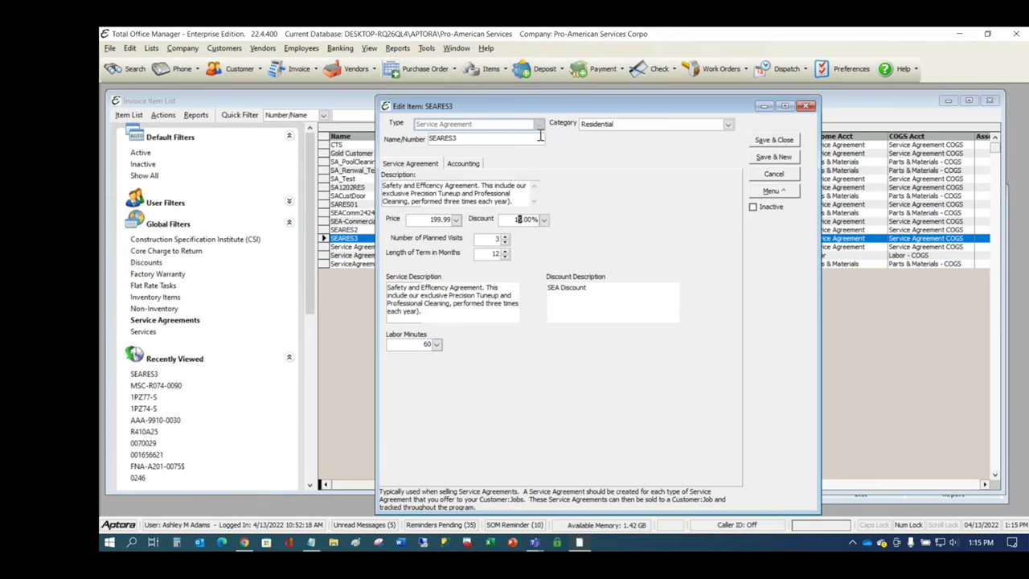
left_click(486, 71)
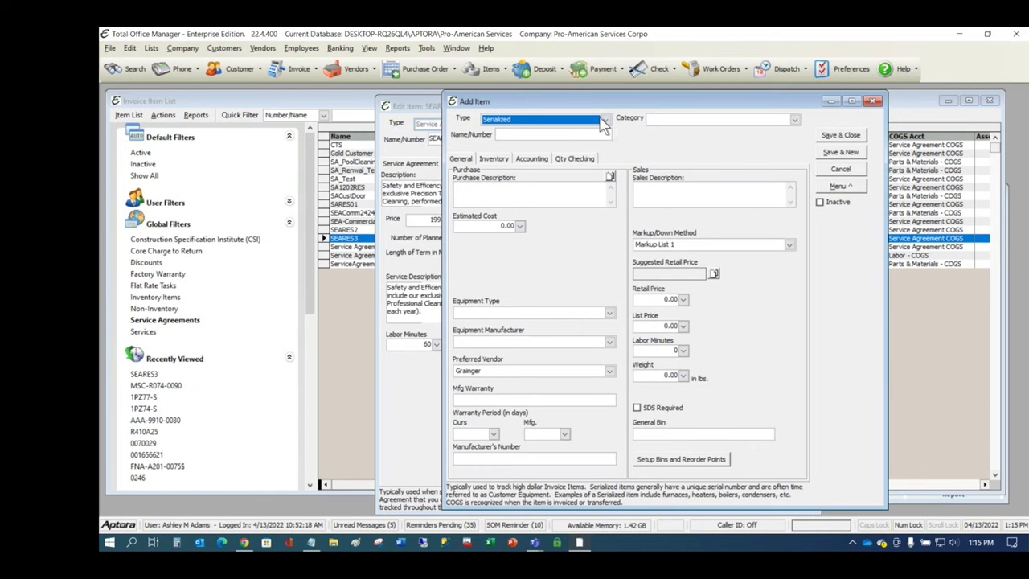
Step: Make the new item a Service Agreement with a 20.00 sales commission, then discard it unsaved
left_click(605, 119)
left_click(537, 210)
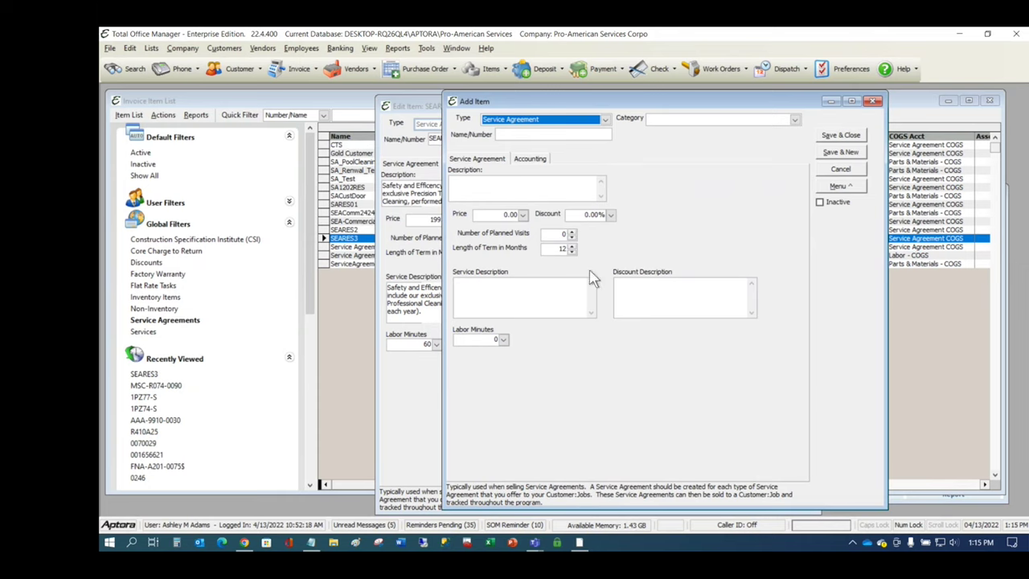
left_click(530, 160)
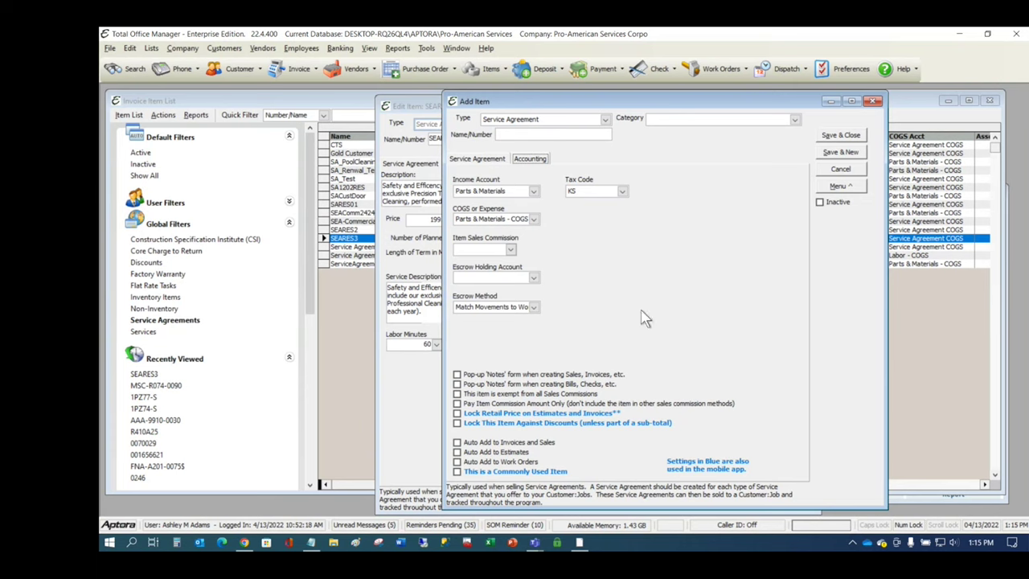
left_click(484, 251)
left_click(510, 250)
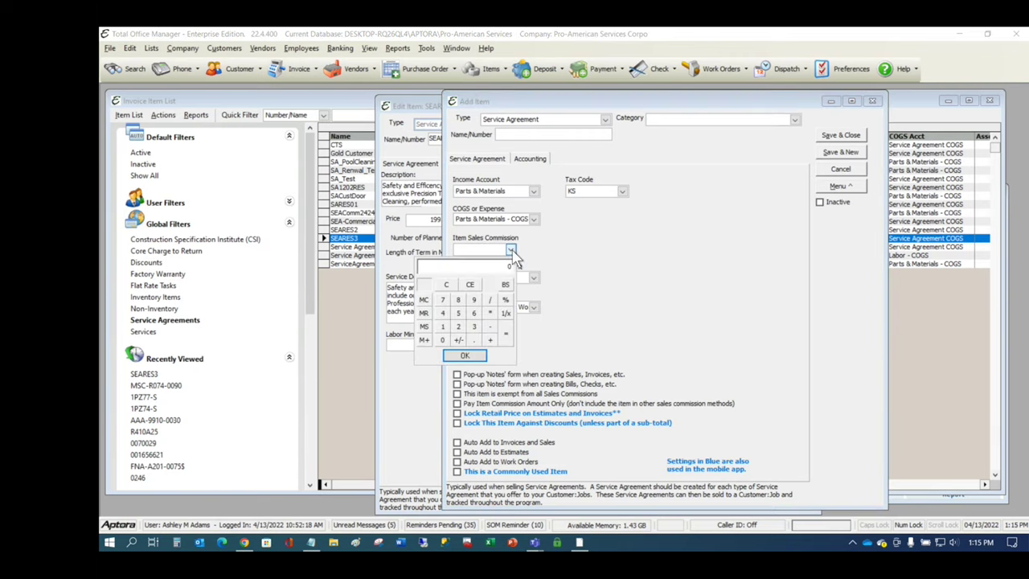
left_click(458, 328)
left_click(442, 339)
left_click(464, 355)
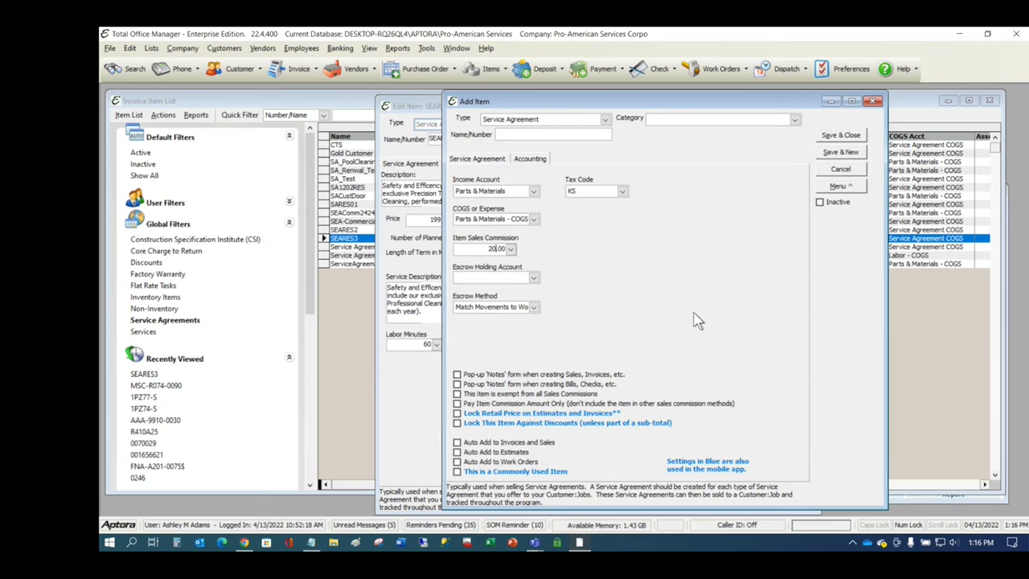
left_click(874, 101)
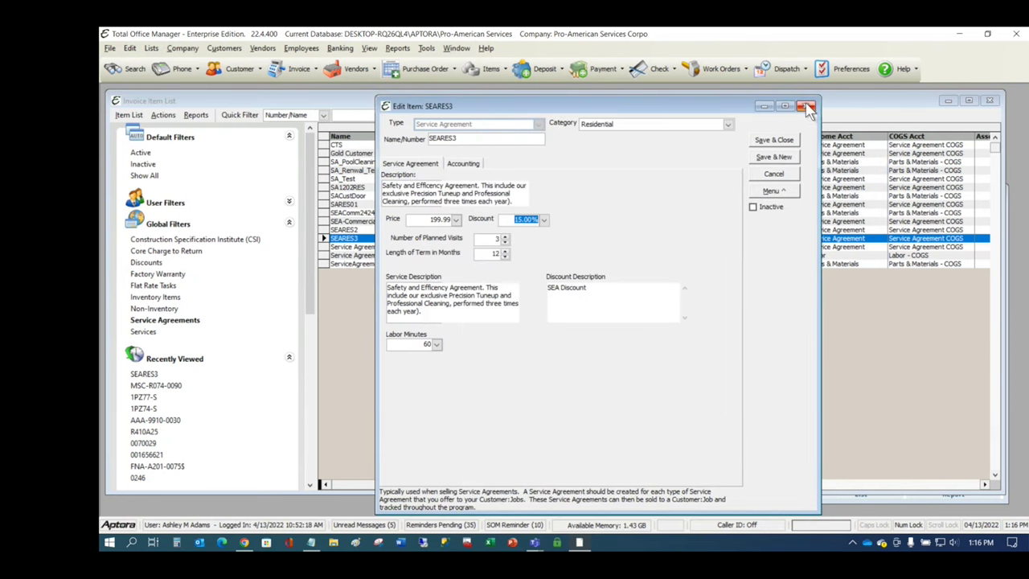
Step: Close the SEARES3 item form, start a new invoice, and choose to add a new customer
left_click(807, 106)
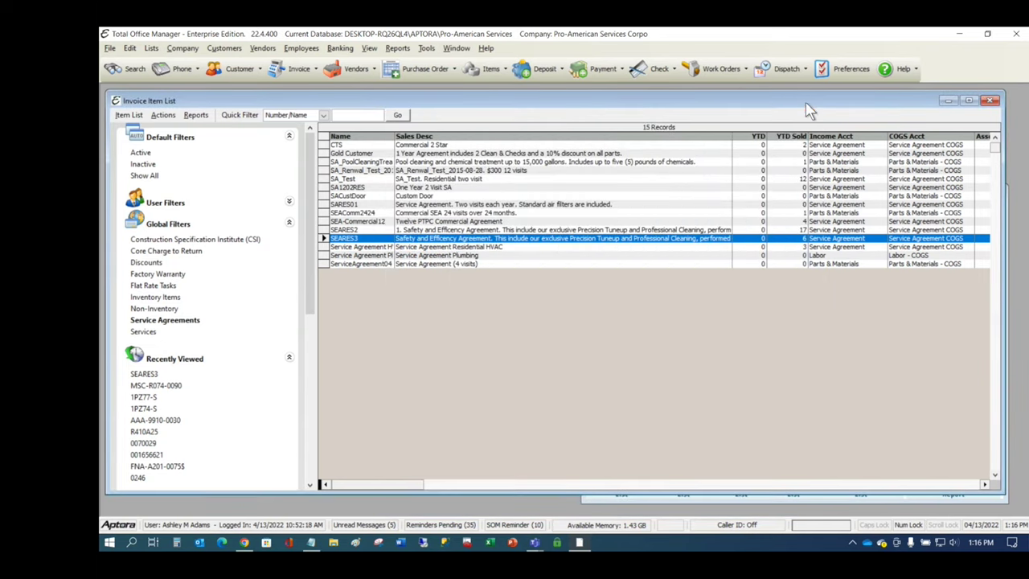
left_click(292, 67)
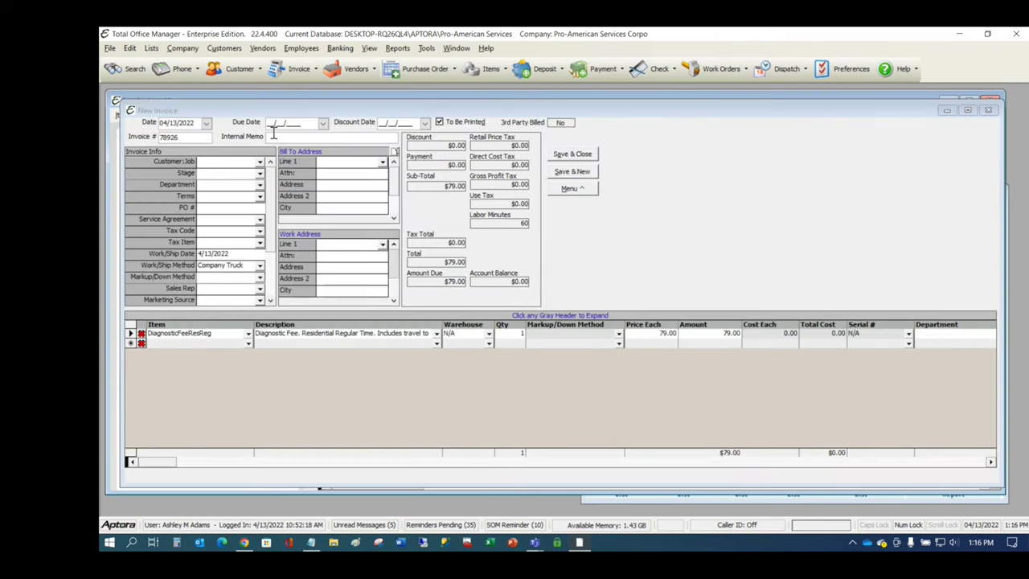
left_click(260, 164)
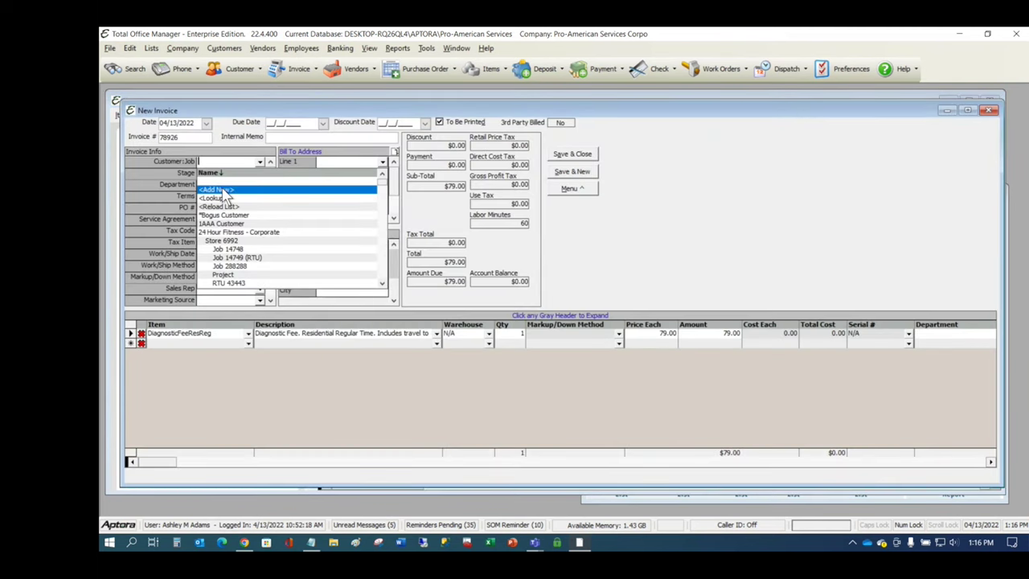
left_click(222, 190)
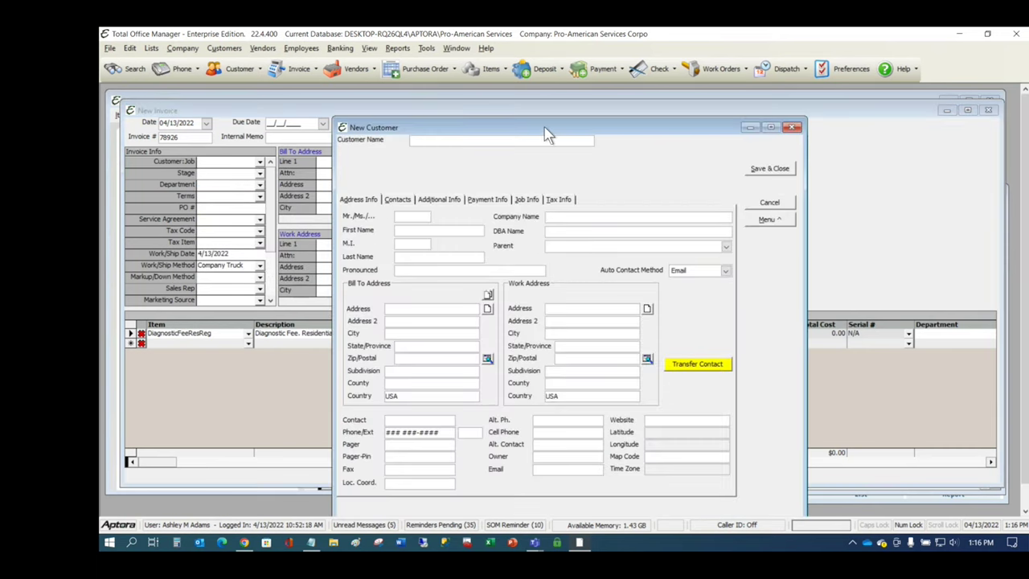
Step: Enter the new customer's first and last names and save the customer onto the invoice
left_click_drag(545, 125, 546, 109)
left_click(428, 214)
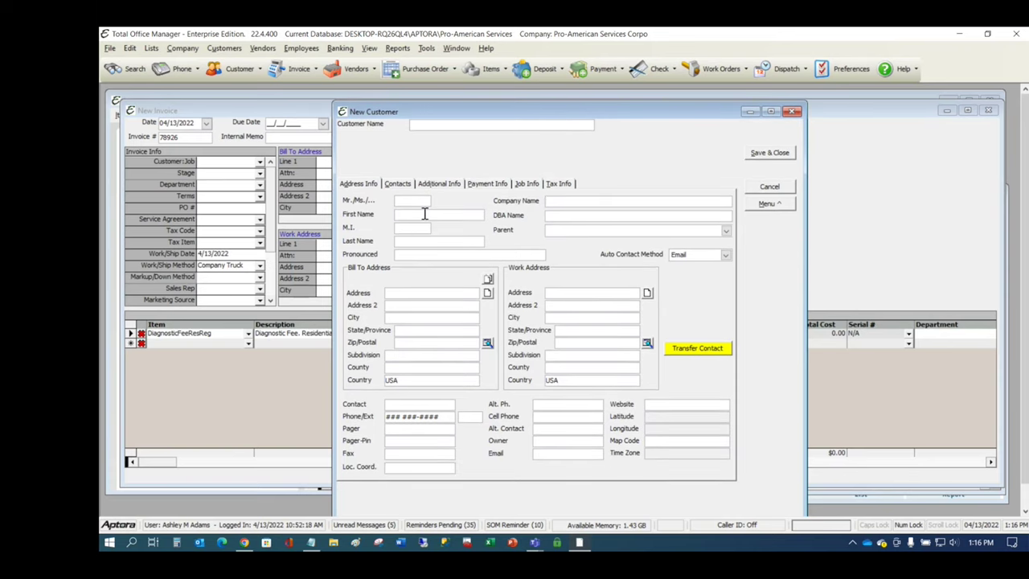
type("Howard")
type("Johnson")
type(" II")
left_click(780, 155)
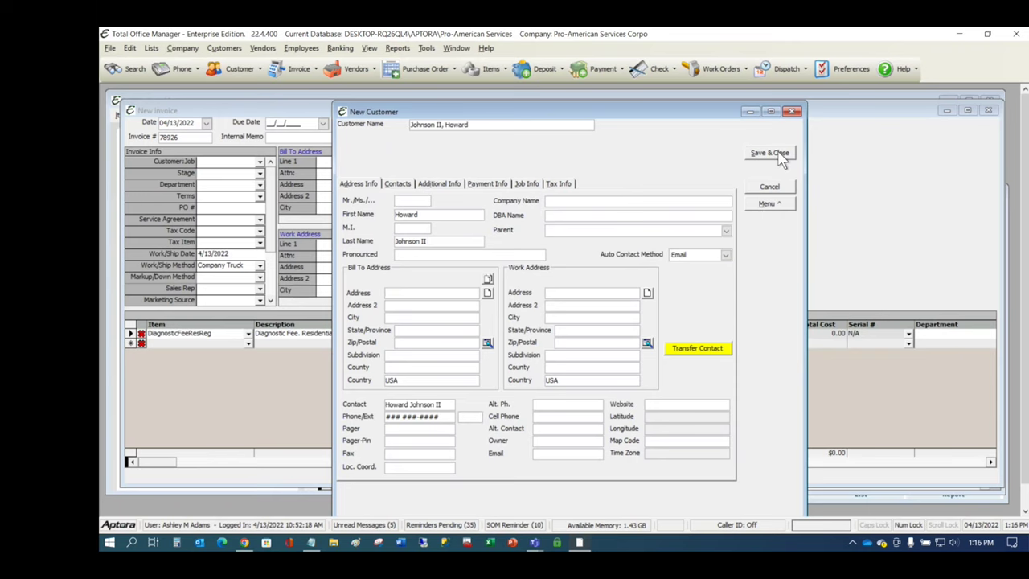
left_click(770, 154)
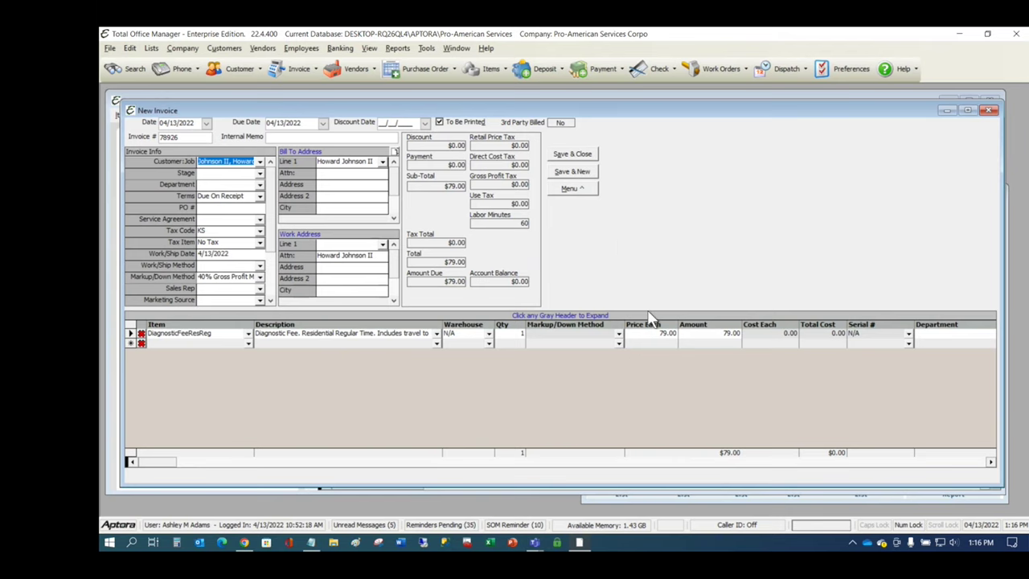
left_click_drag(609, 113, 619, 115)
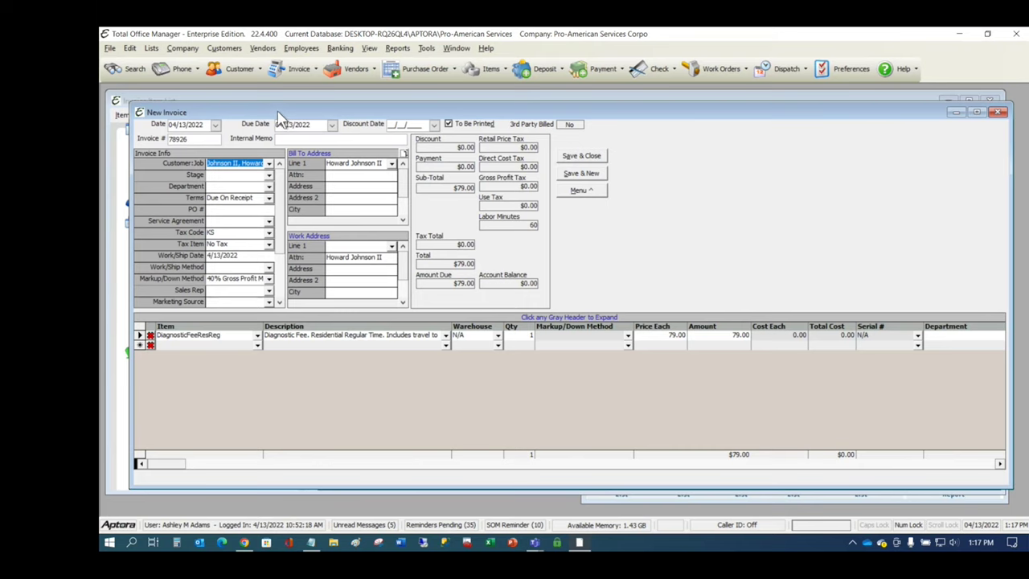
left_click(197, 345)
left_click(175, 343)
type("SEAComm2424")
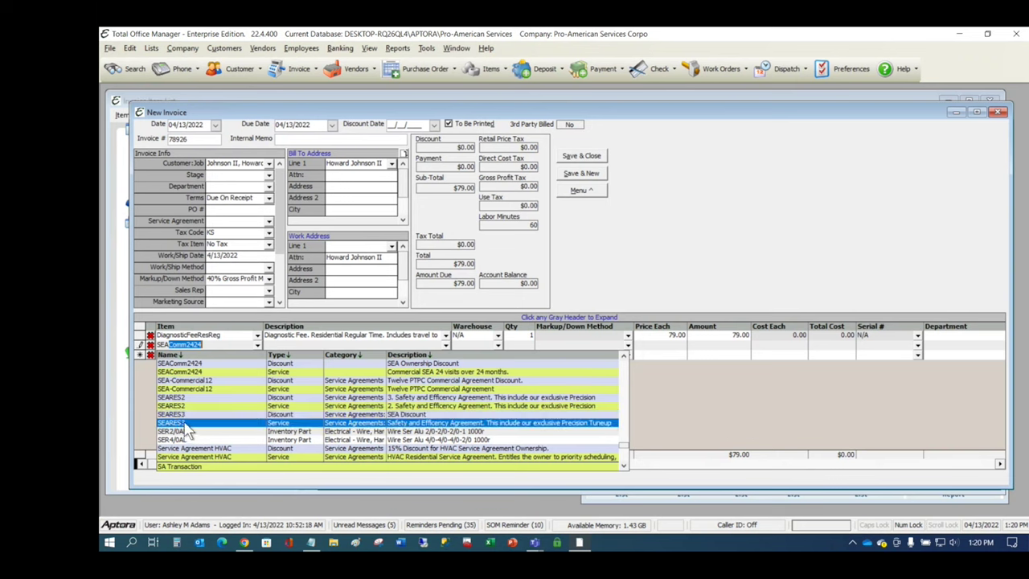
Step: Add a SEARES3 service agreement line to the invoice with a Price Each of 269.99
left_click(185, 424)
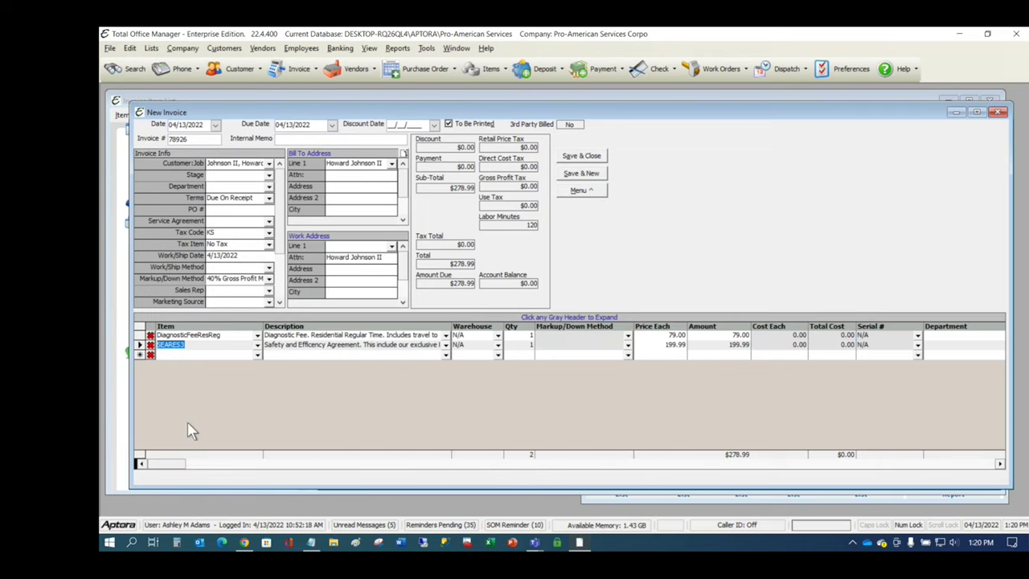
left_click(664, 346)
type("269.99")
Step: Commit the 269.99 price so the SEARES3 amount updates and the total reaches $348.99
key("Tab")
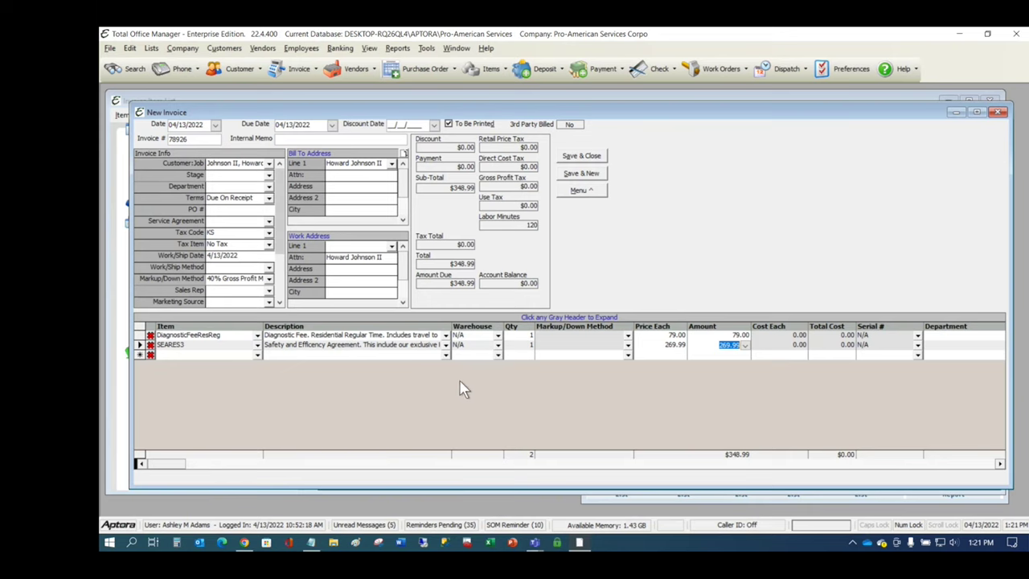
left_click(584, 156)
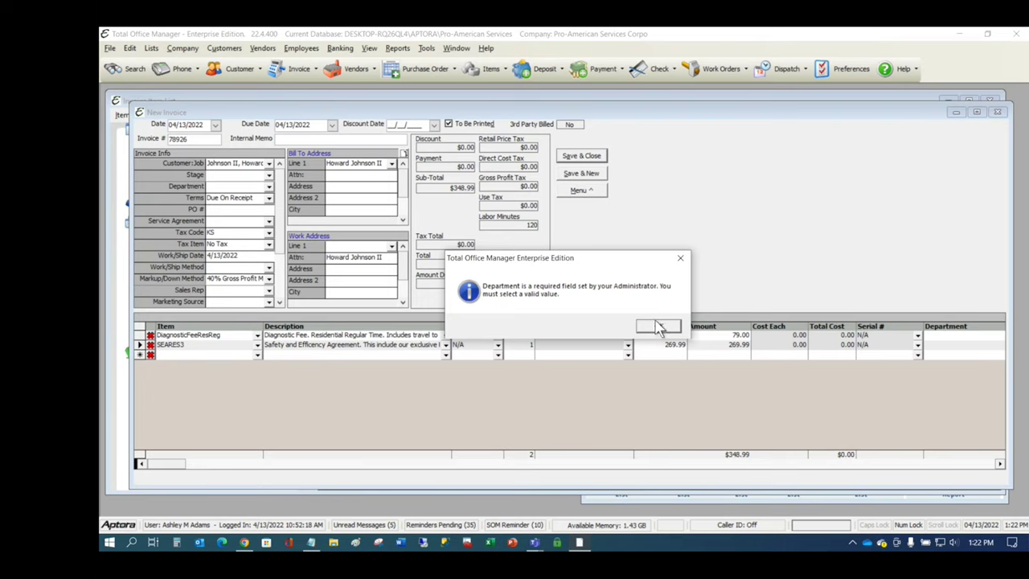
left_click(657, 327)
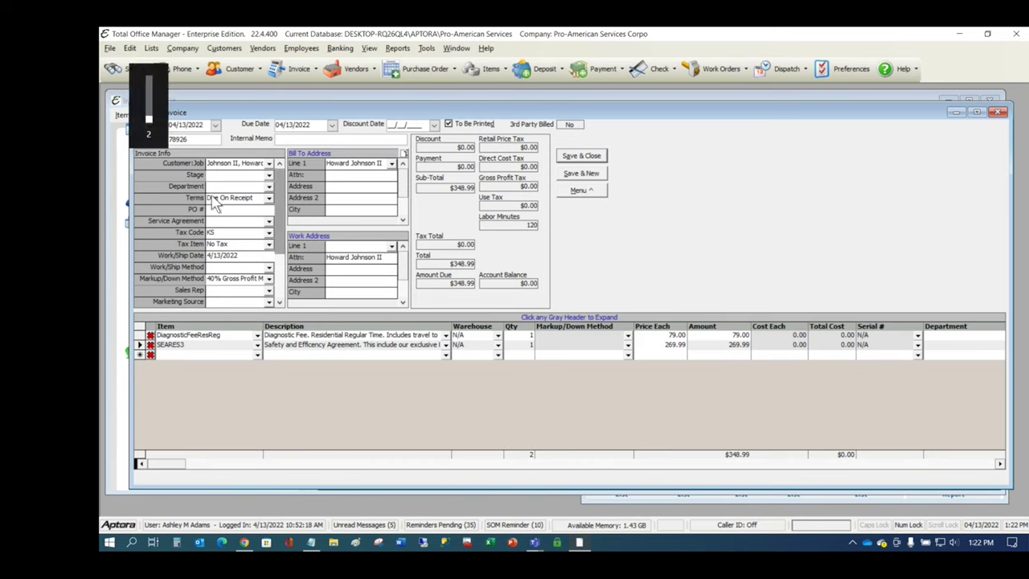
Step: Set the invoice department to Service Agreement for all lines and scroll to the Department column
left_click(269, 186)
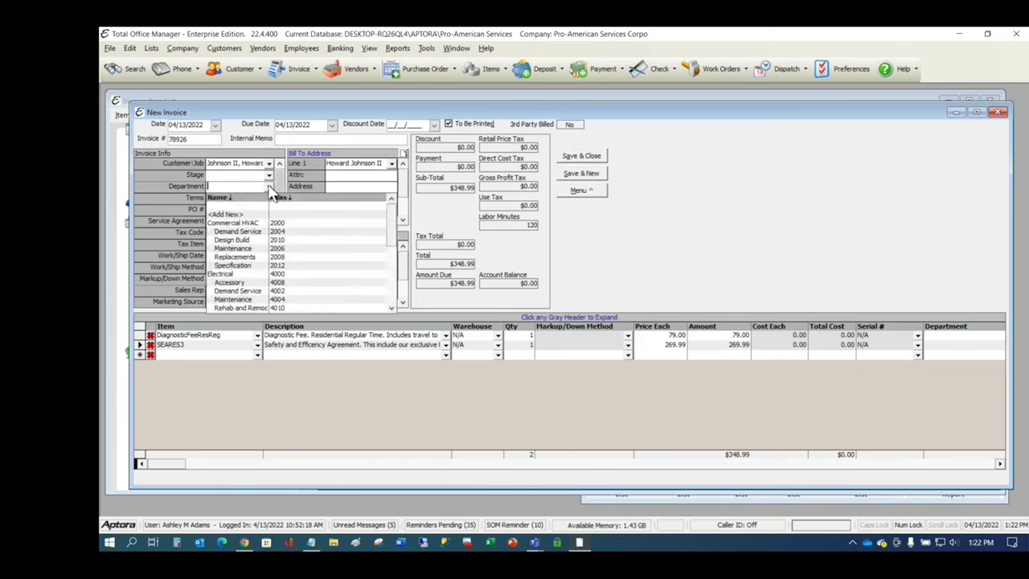
scroll(246, 271, "down", 3)
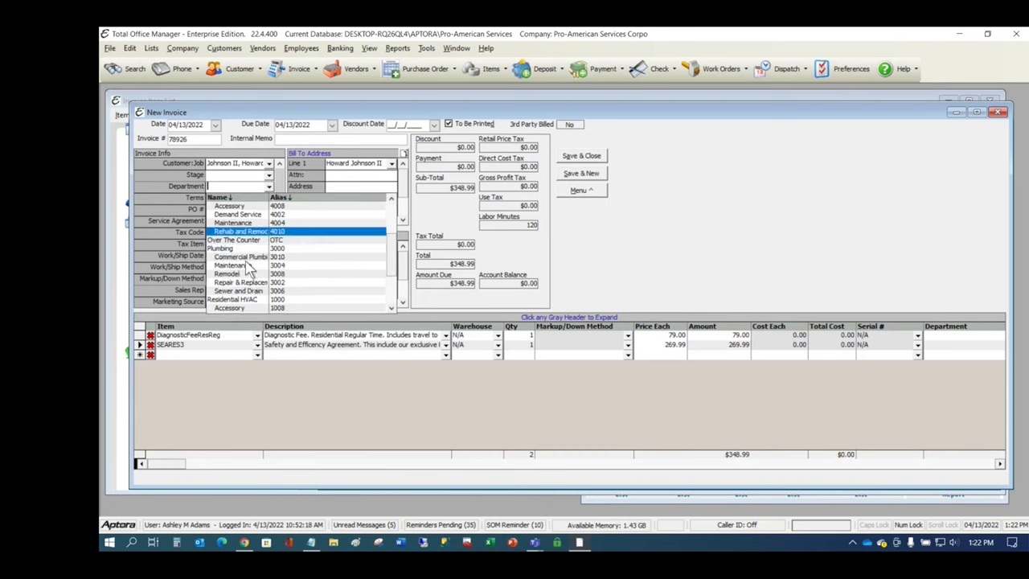
scroll(245, 259, "down", 3)
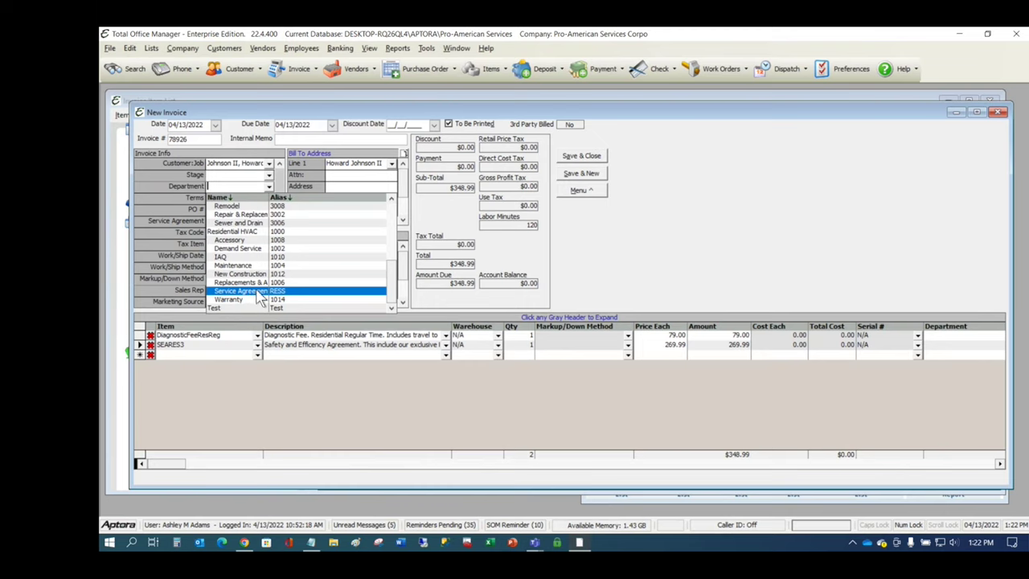
left_click(260, 291)
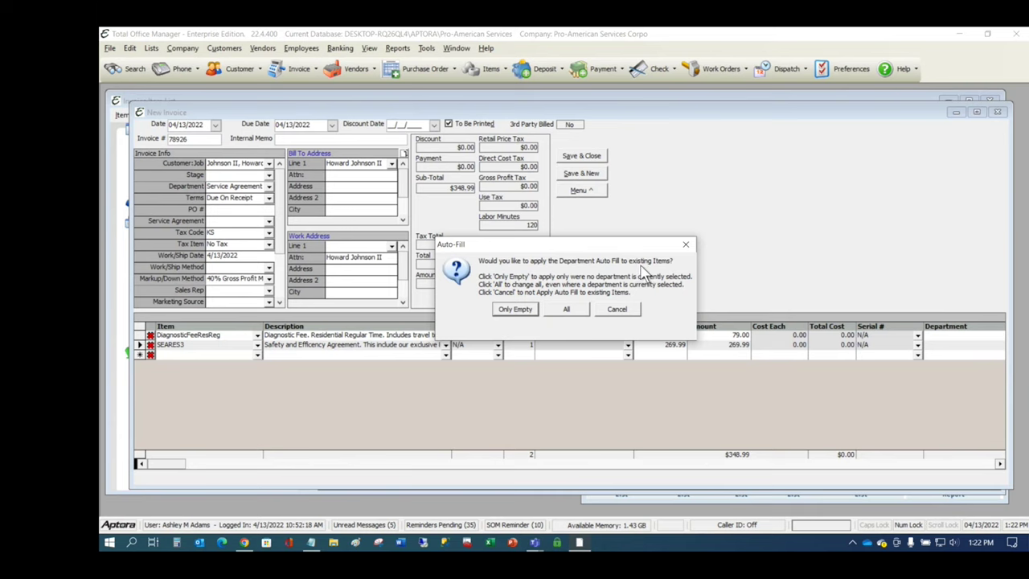
left_click(568, 310)
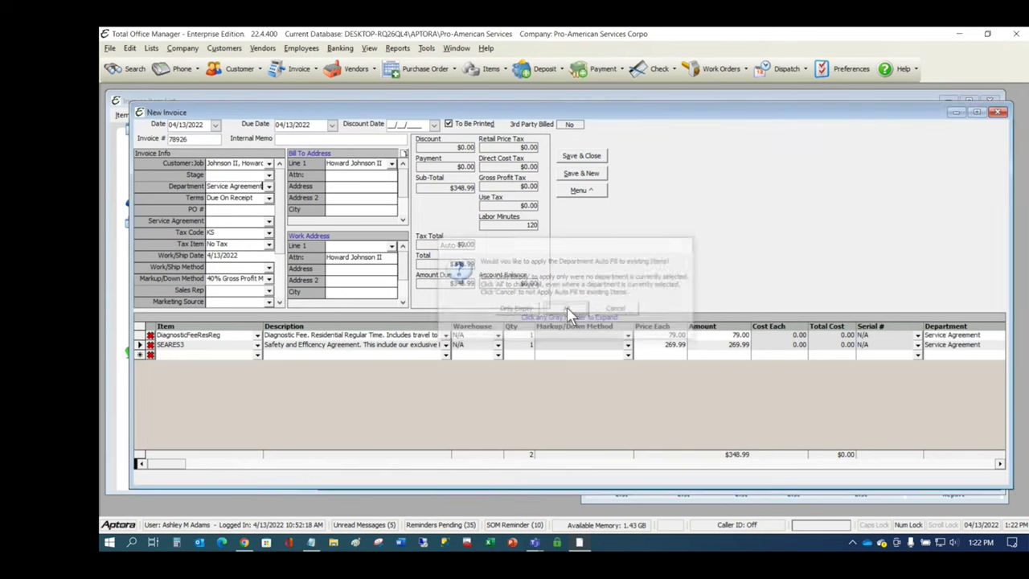
left_click(1000, 464)
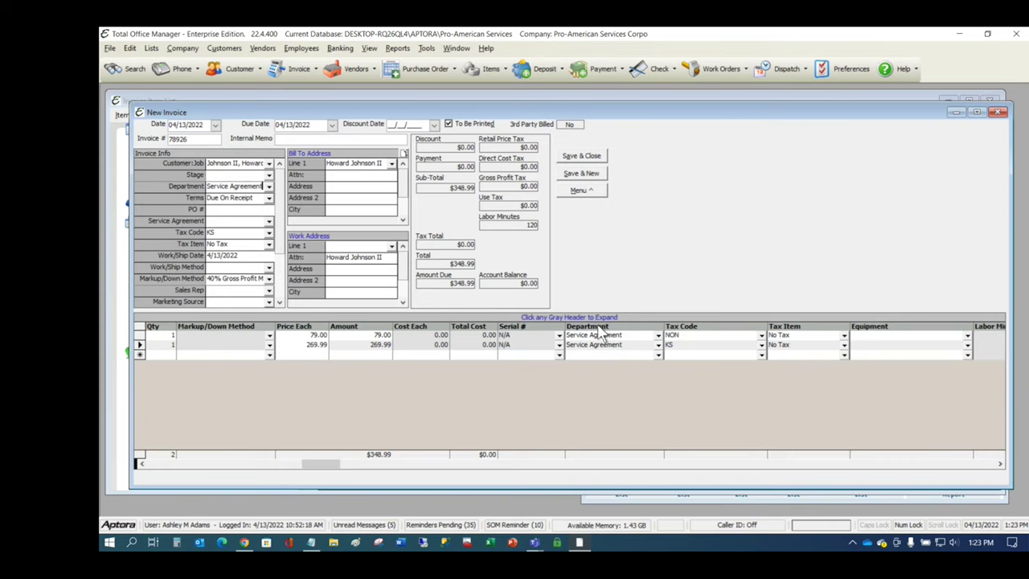
Step: Change the DiagnosticFeeResReg line's department to Demand Service and scroll the grid back left
left_click(659, 336)
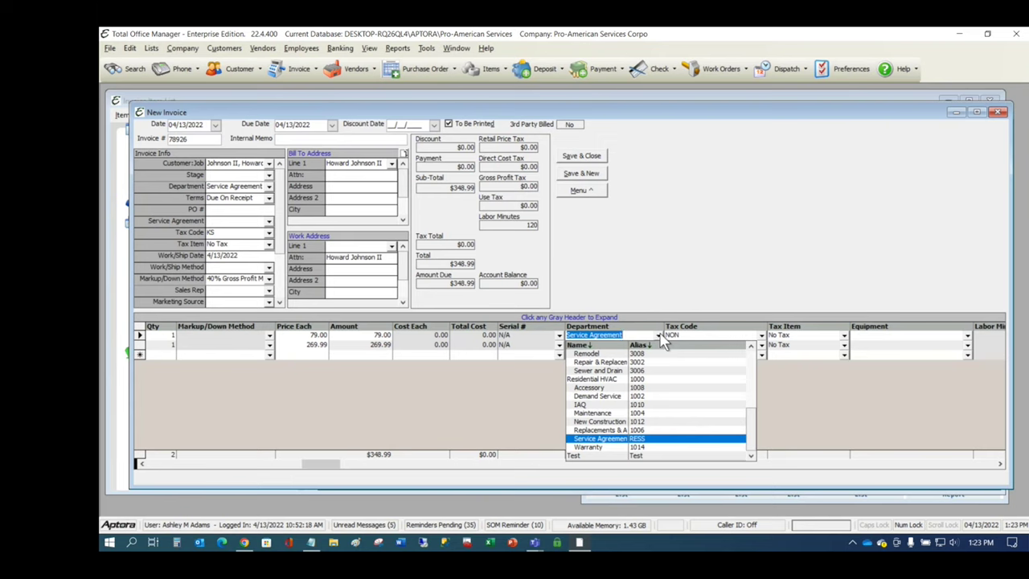
left_click(608, 403)
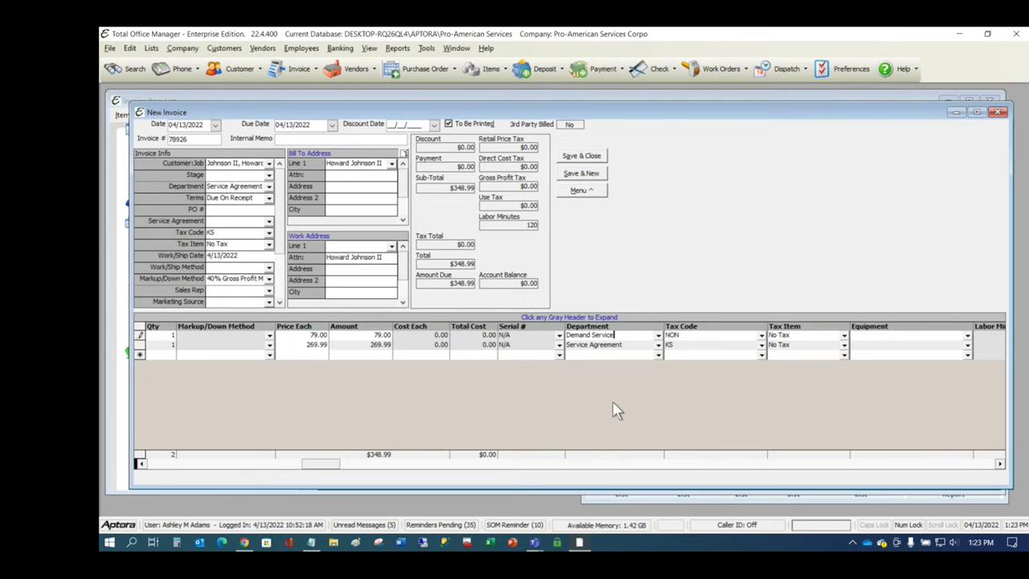
left_click_drag(320, 470, 164, 468)
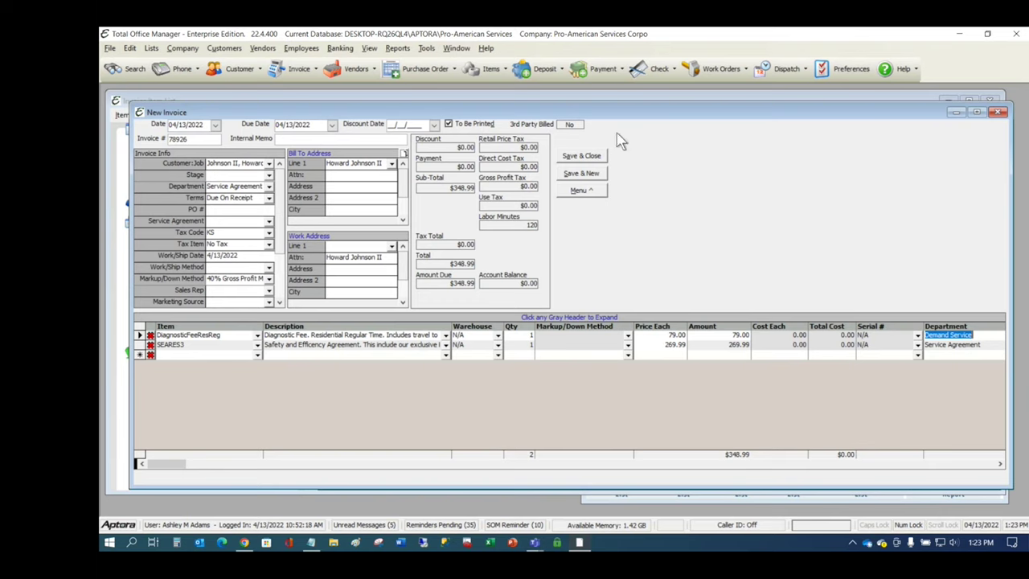
Step: Save and close invoice 78926, then reposition the Add Service Agreement window for agreement 246
left_click(574, 154)
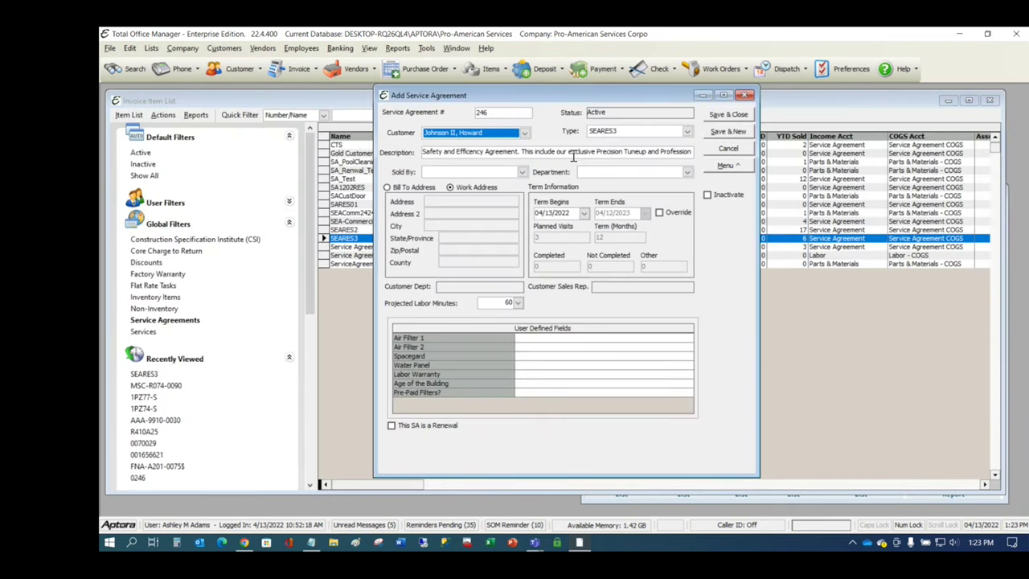
left_click_drag(584, 97, 596, 117)
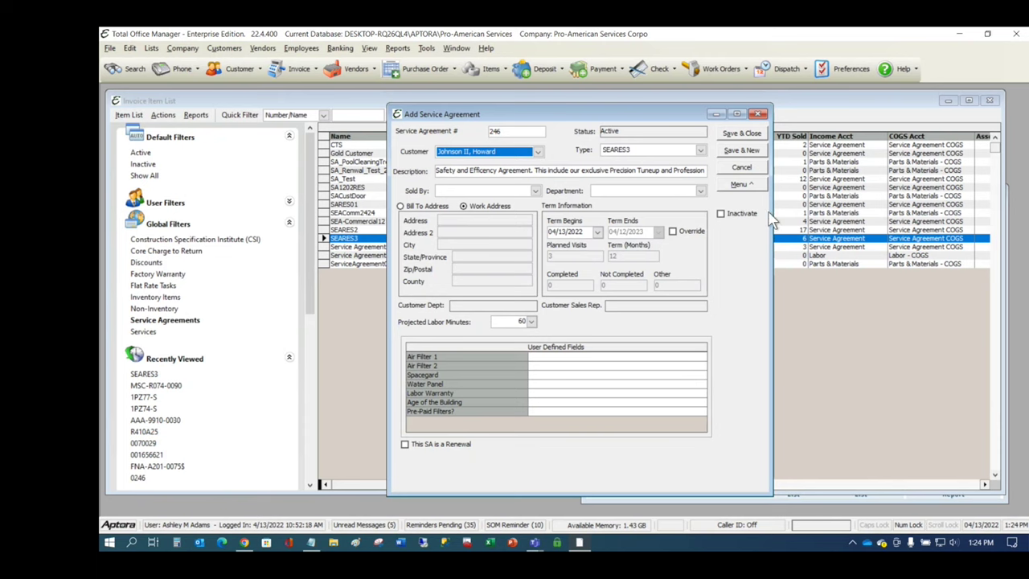
Step: Set the agreement's Sold By to the logged-in user and its department to Service Agreement
left_click(535, 191)
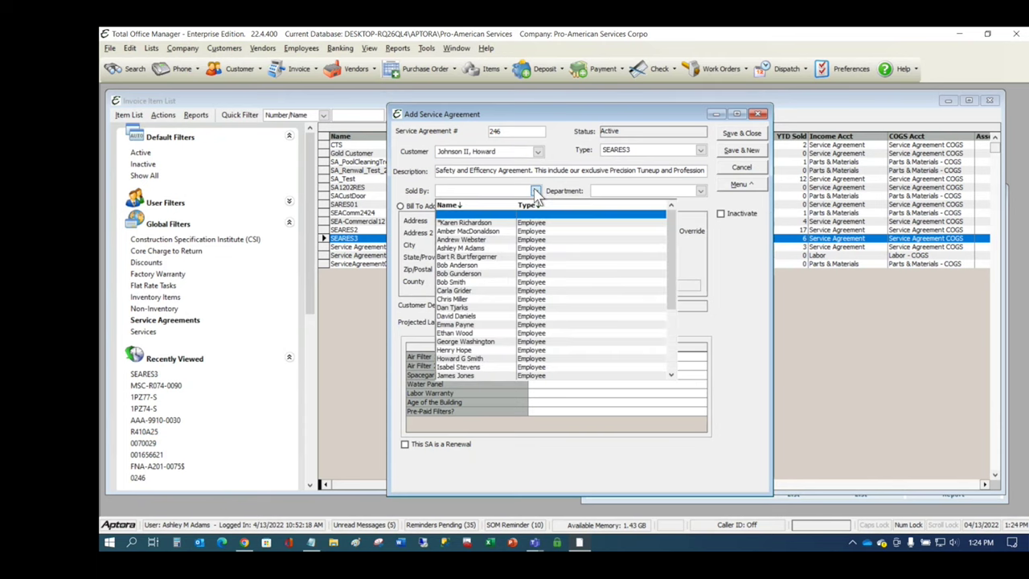
left_click(476, 249)
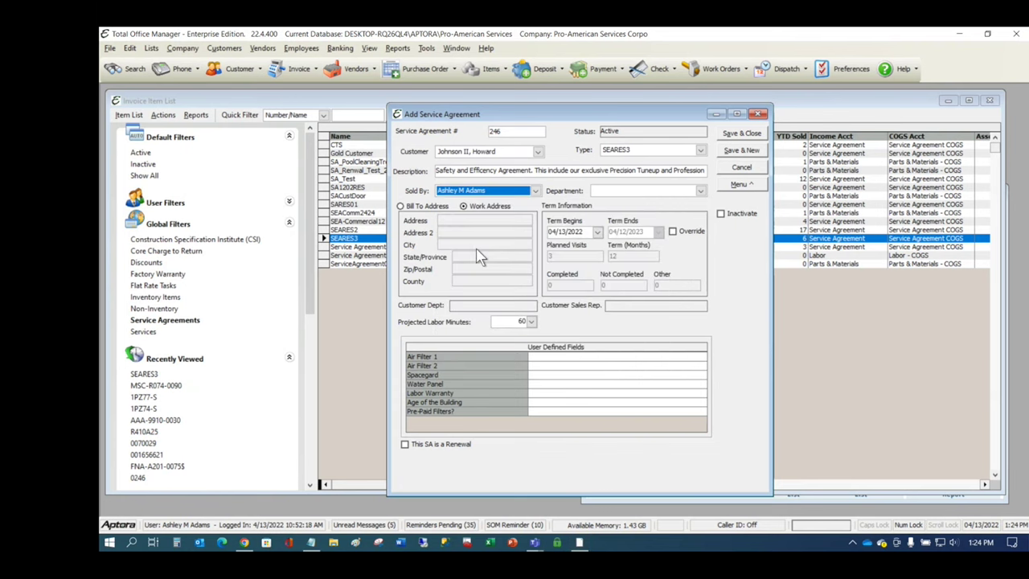
left_click(700, 191)
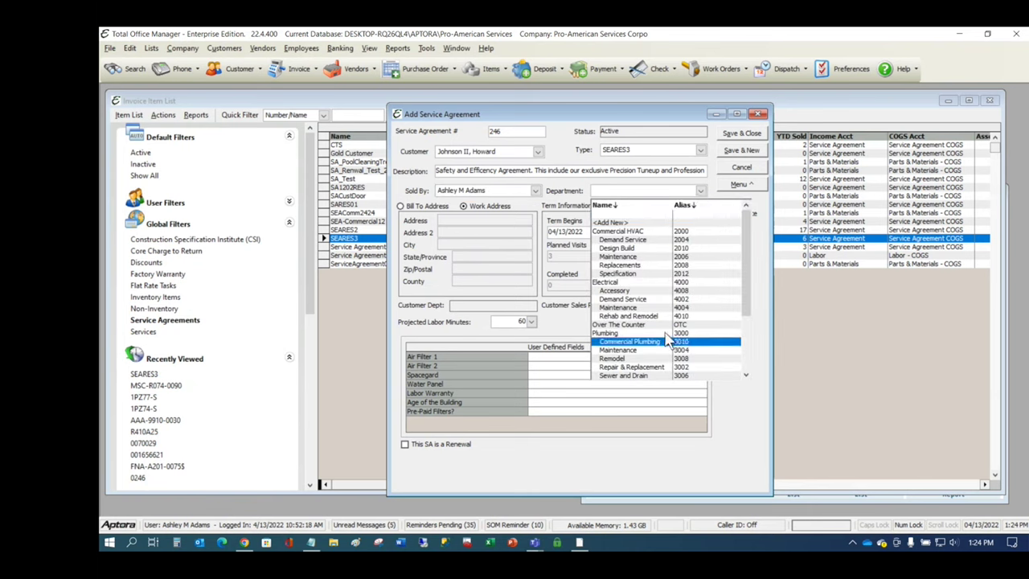
scroll(663, 319, "down", 3)
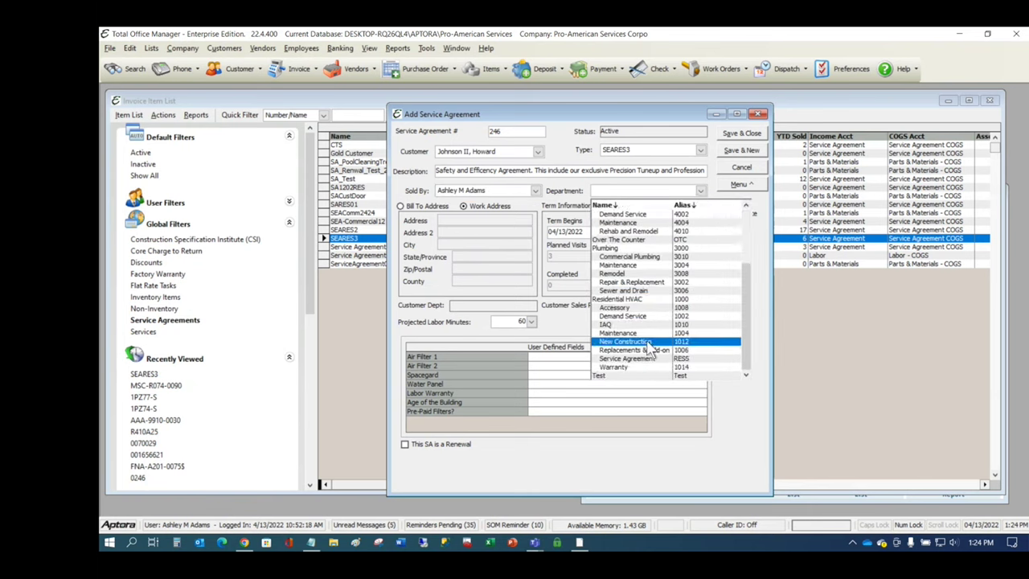
left_click(648, 358)
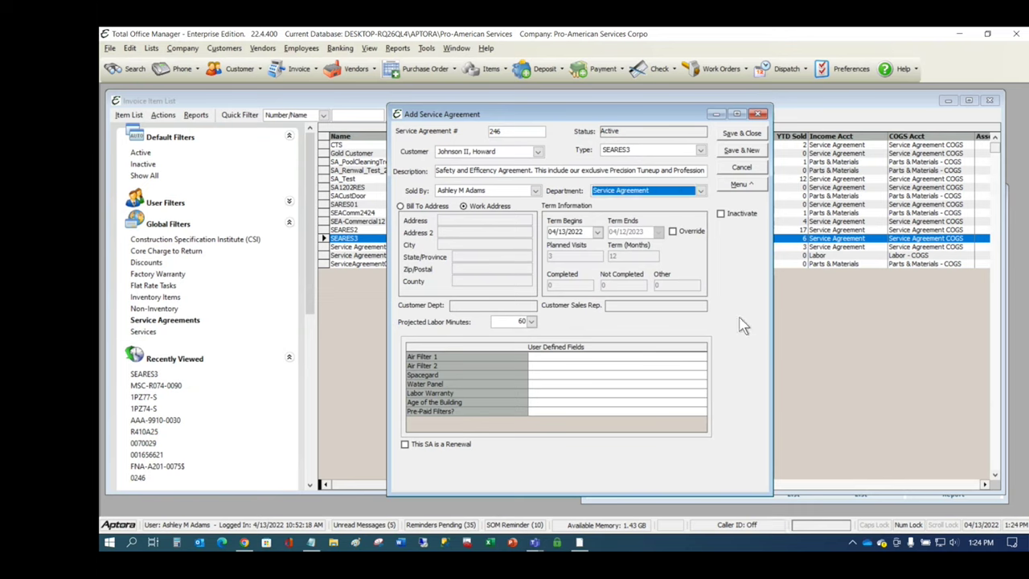
Step: Record Air Filter 1 as 25" x 25" x 1" Qty: 2 and Water Panel as 440
left_click(548, 360)
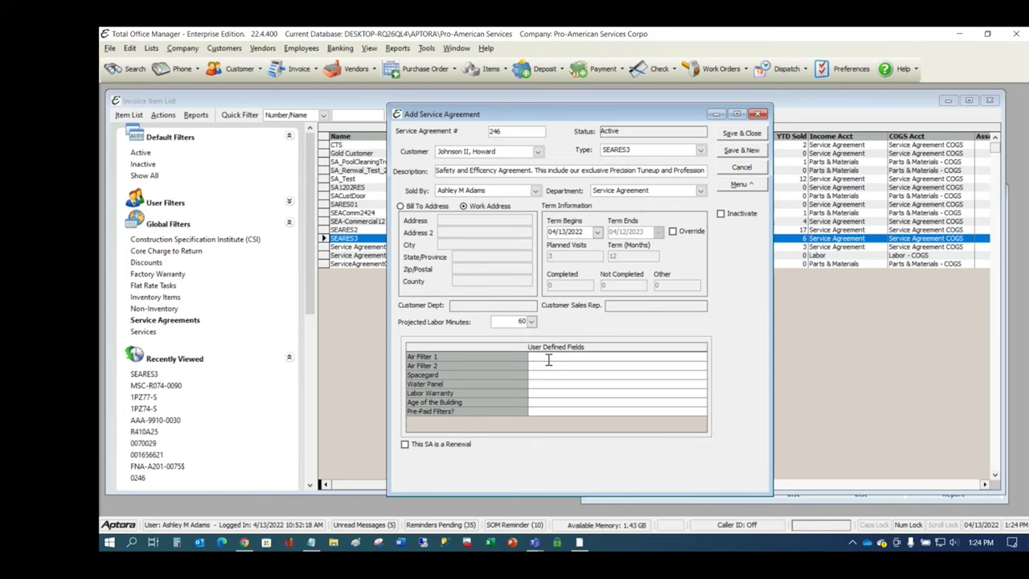
type("25\" x 25\" x 1\" Qty: 2")
left_click(544, 383)
type("440")
Step: Start the agreement term on 04/11/2022 and turn on the term end date override
left_click(566, 231)
left_click(597, 232)
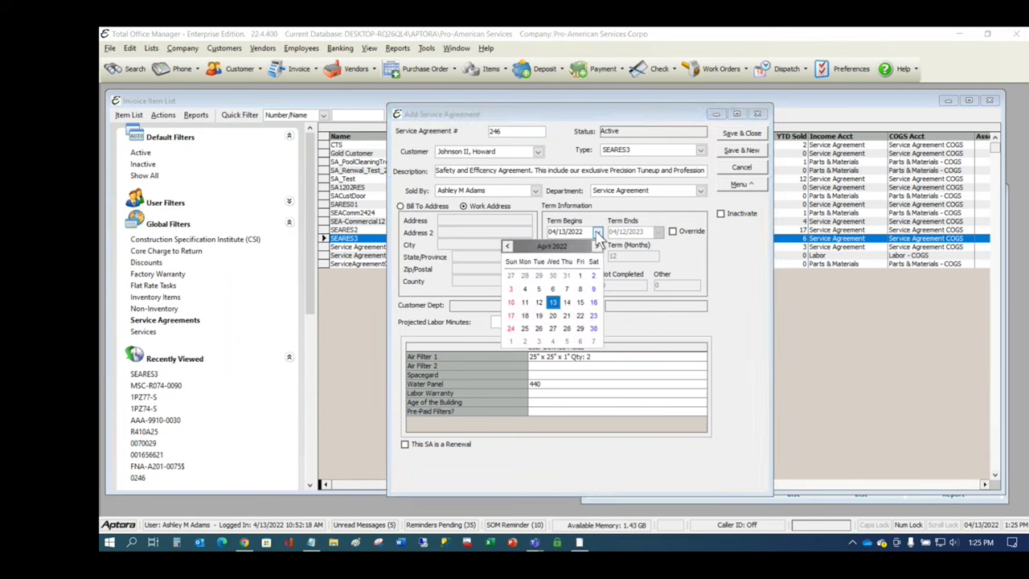
left_click(525, 303)
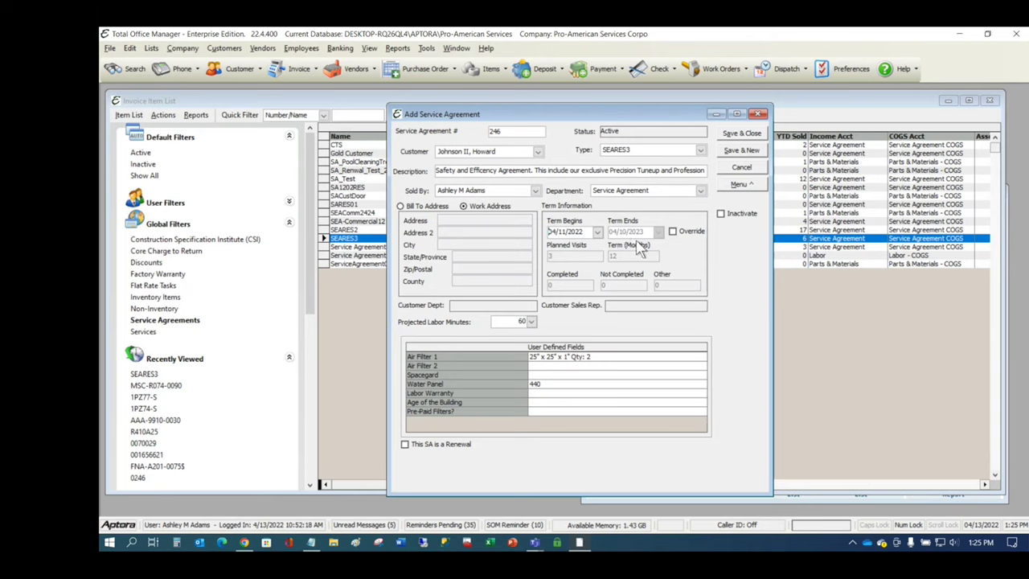
mouse_move(638, 229)
left_click(673, 233)
left_click(659, 233)
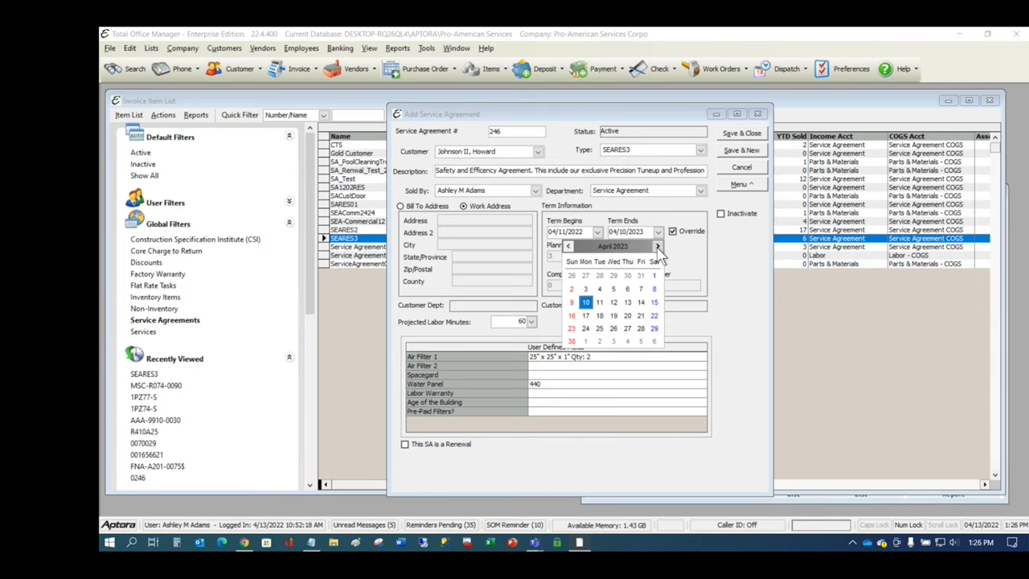
Step: Set the agreement term end date to June 1, 2023, two months ahead in the calendar
left_click(657, 247)
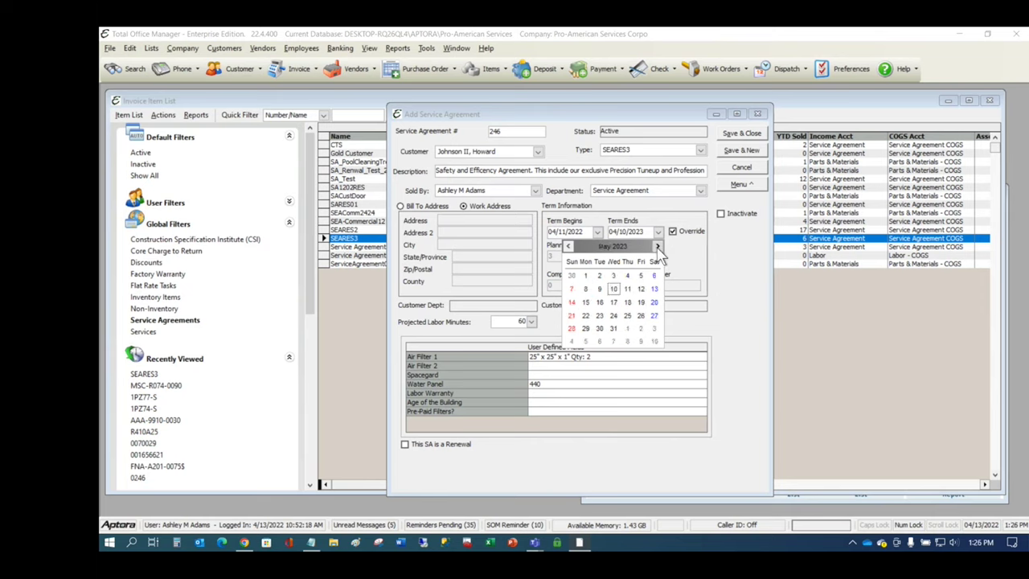
left_click(657, 247)
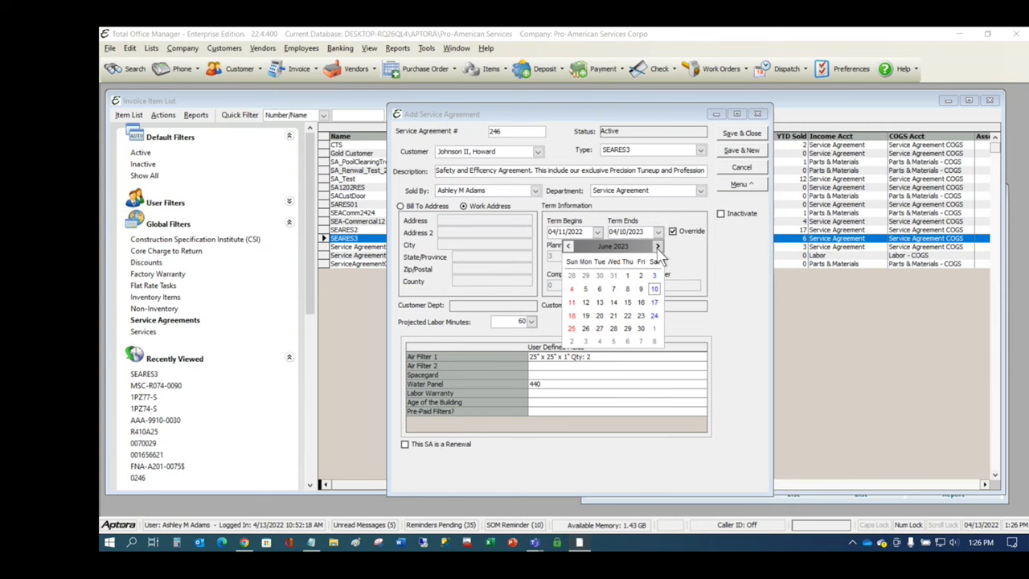
left_click(630, 276)
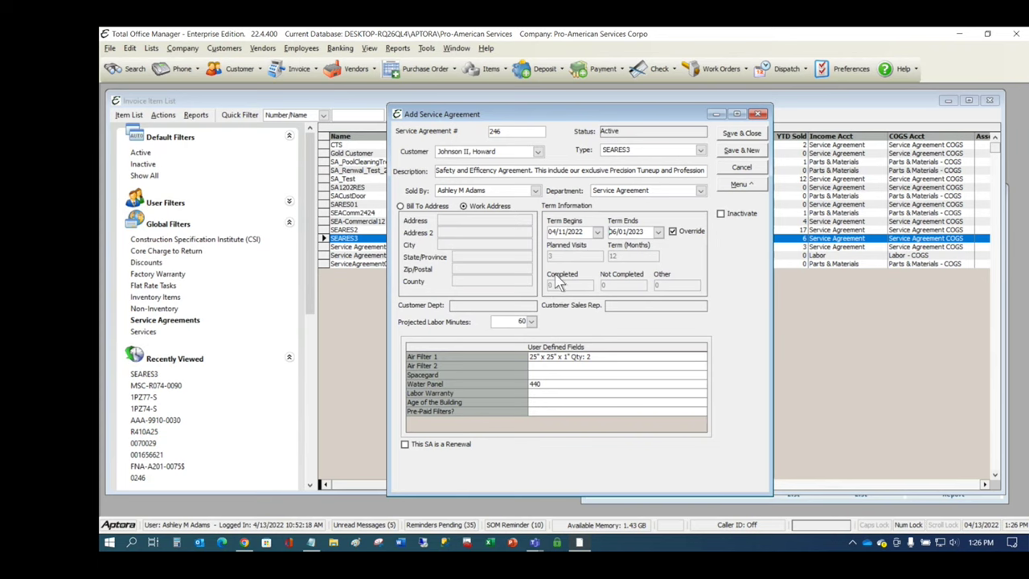
Step: Save service agreement 246 and bring up the customer's equipment list
mouse_move(558, 280)
left_click(739, 186)
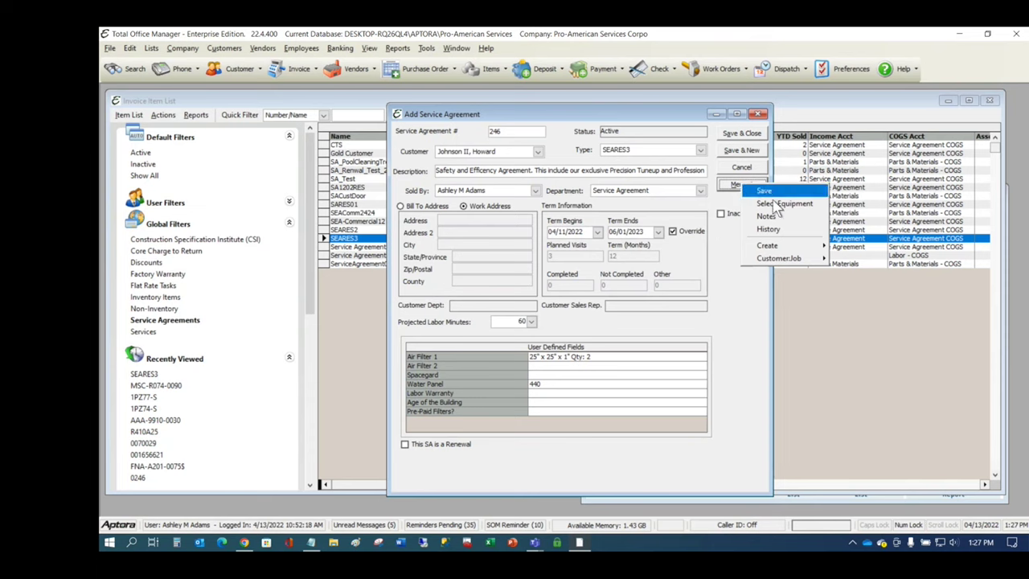
left_click(765, 193)
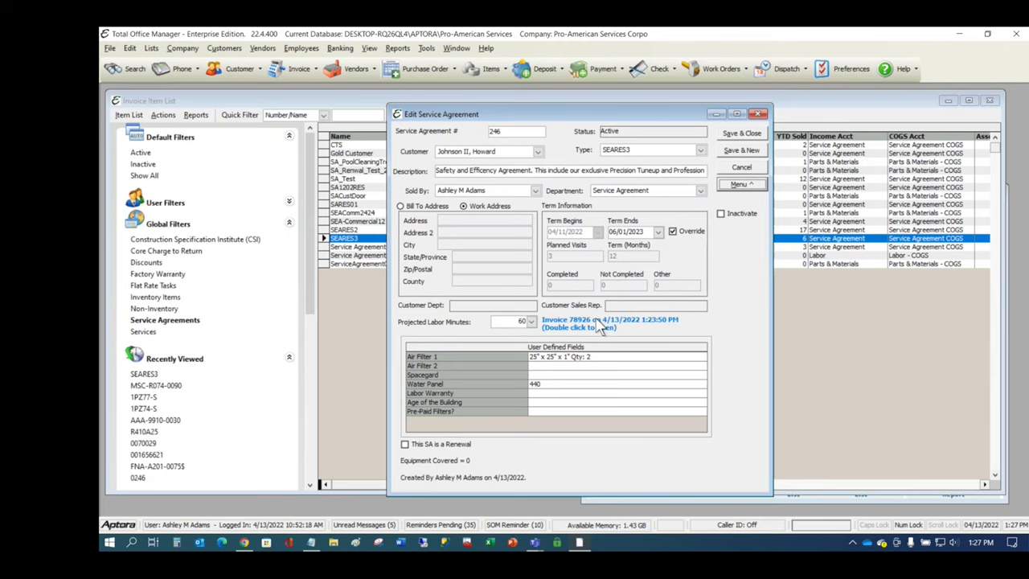
left_click(739, 186)
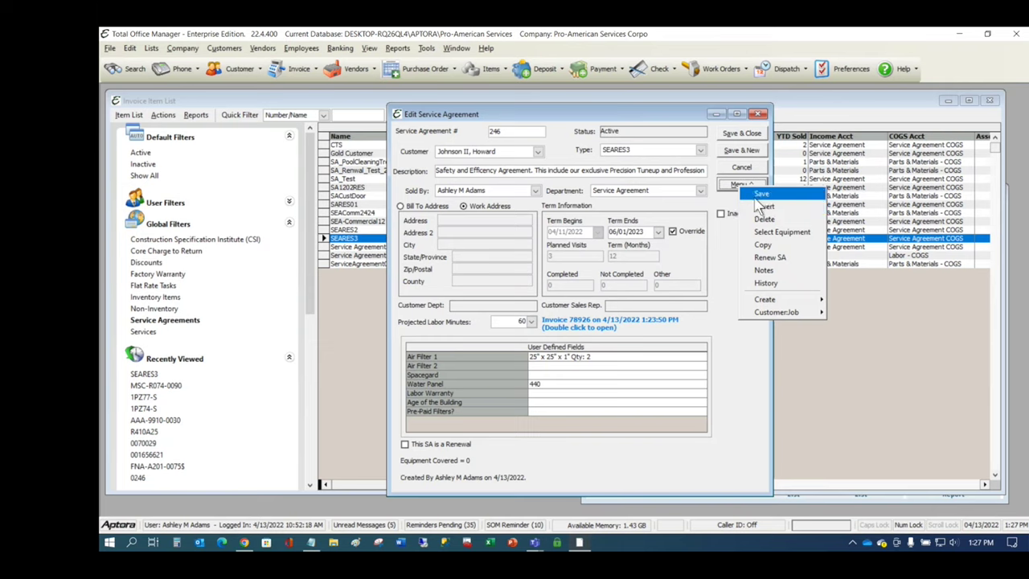
left_click(782, 232)
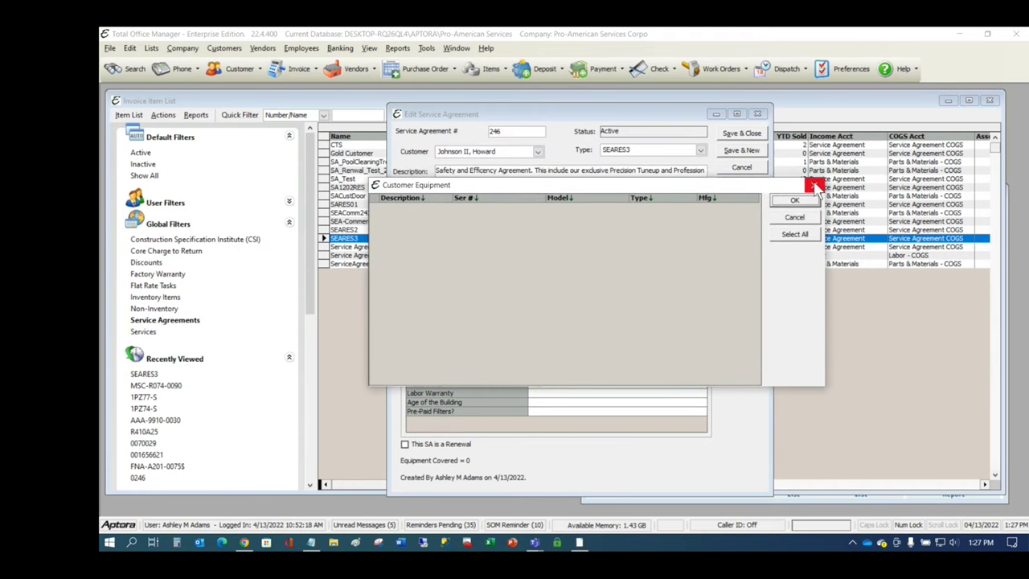
Step: Close the empty Customer Equipment list and bring up the agreement's Create options
left_click(818, 181)
left_click(738, 185)
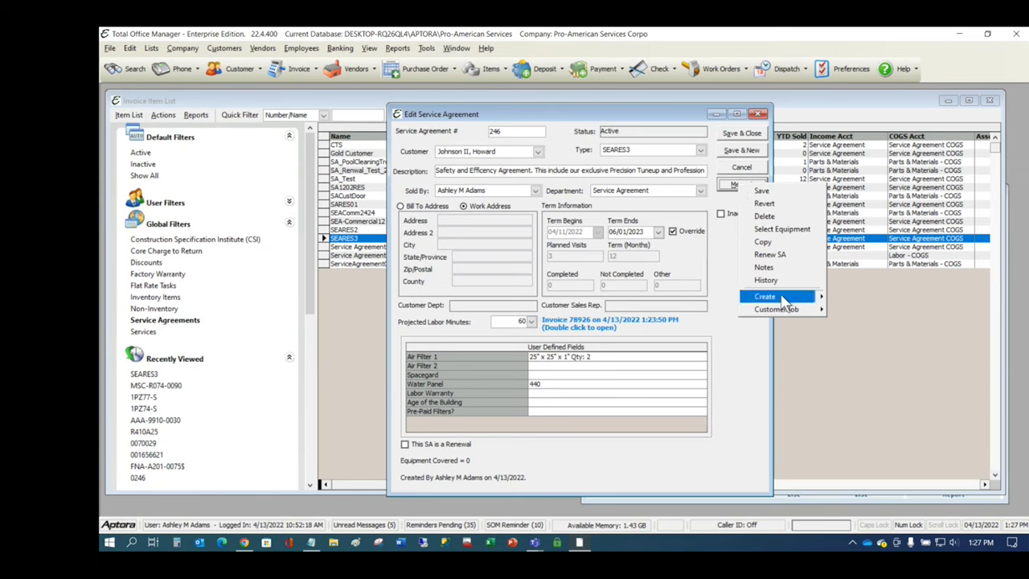
mouse_move(804, 298)
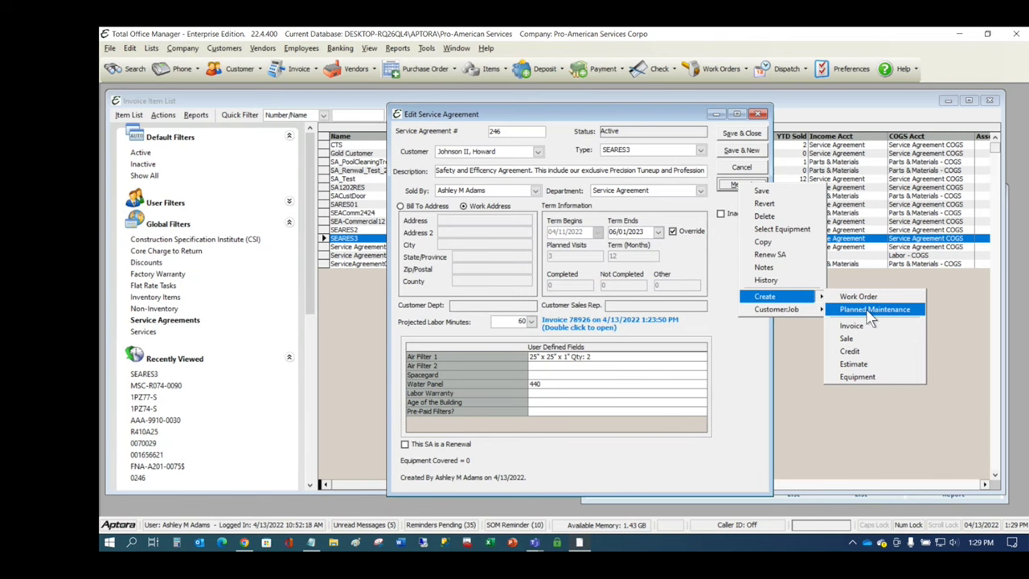
Step: Start Planned Maintenance for service agreement 246 and browse the Work Order Type list
left_click(870, 313)
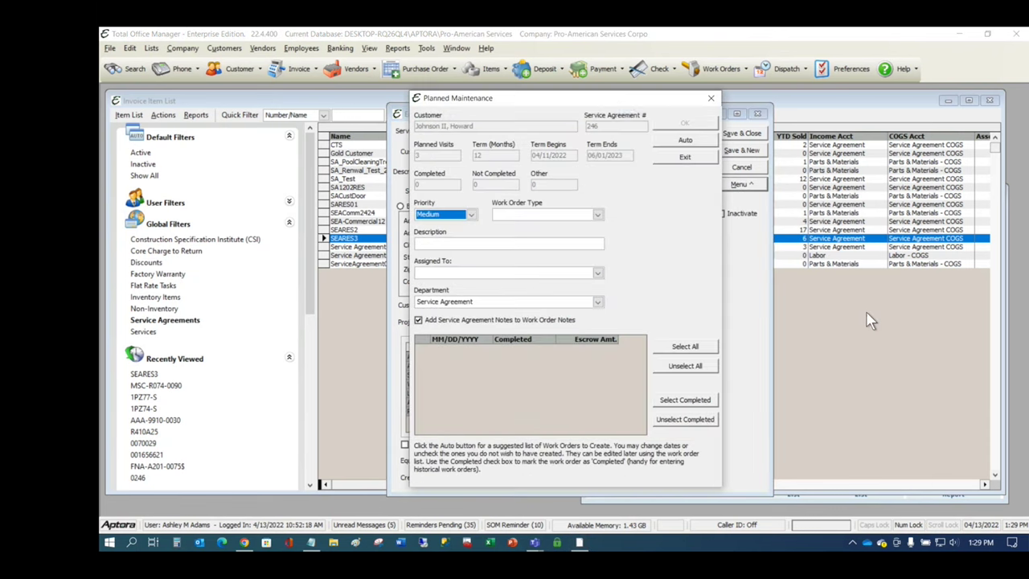
mouse_move(622, 104)
left_mouse_down()
mouse_move(652, 123)
mouse_move(604, 121)
mouse_move(633, 122)
mouse_move(625, 116)
left_mouse_up()
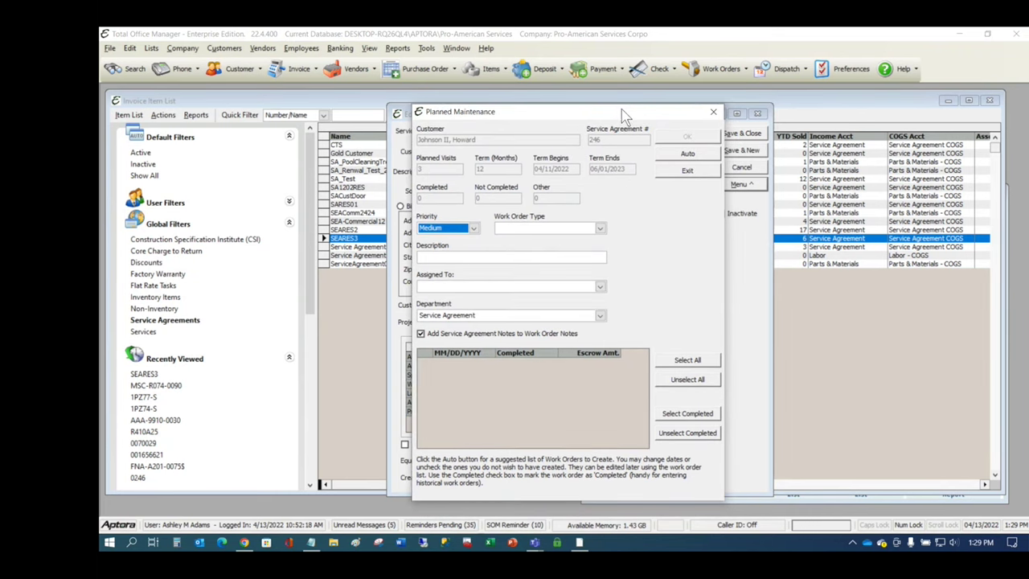
left_click(600, 229)
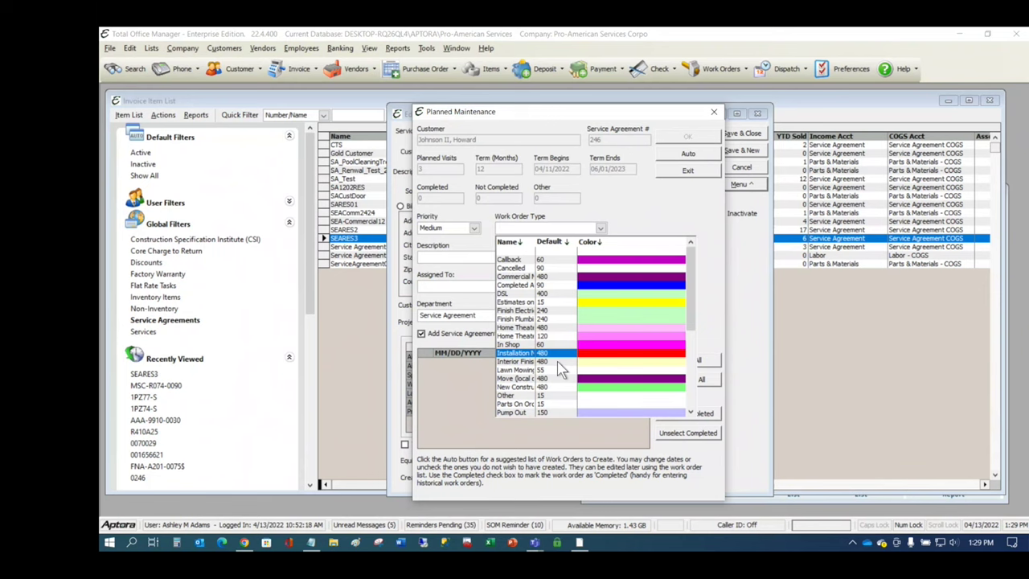
scroll(560, 369, "down", 5)
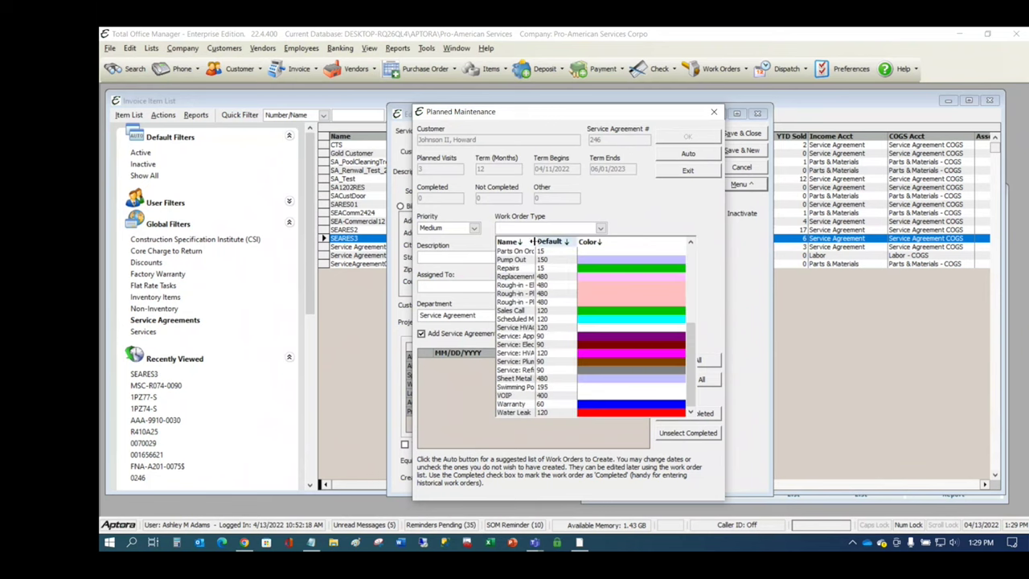
scroll(581, 332, "up", 6)
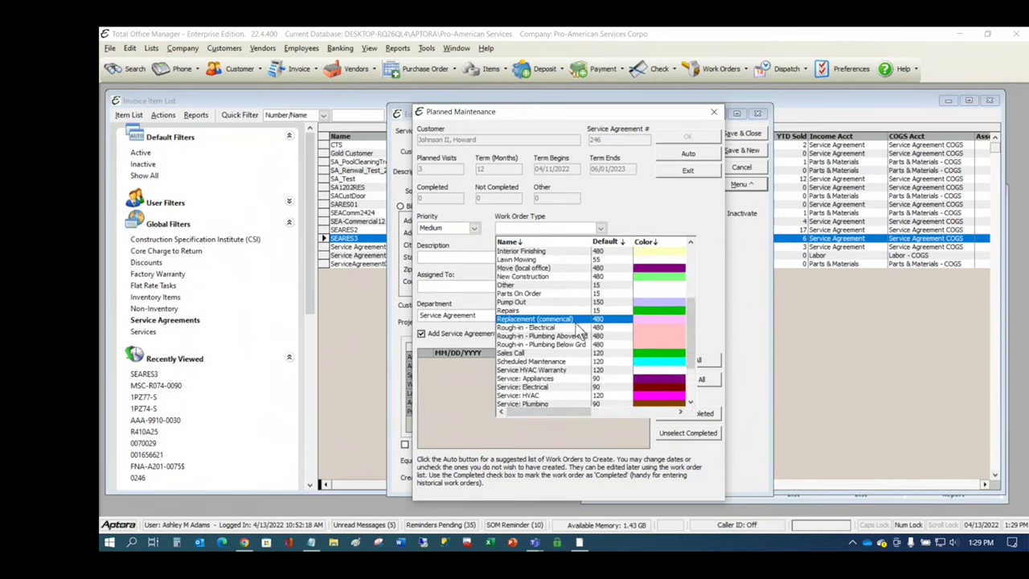
scroll(581, 331, "down", 3)
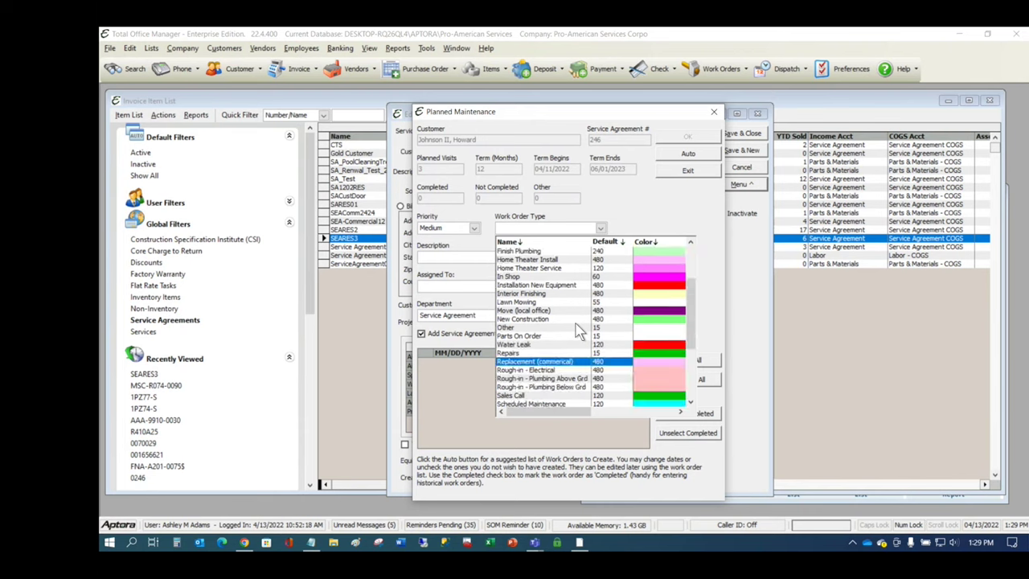
scroll(581, 331, "down", 4)
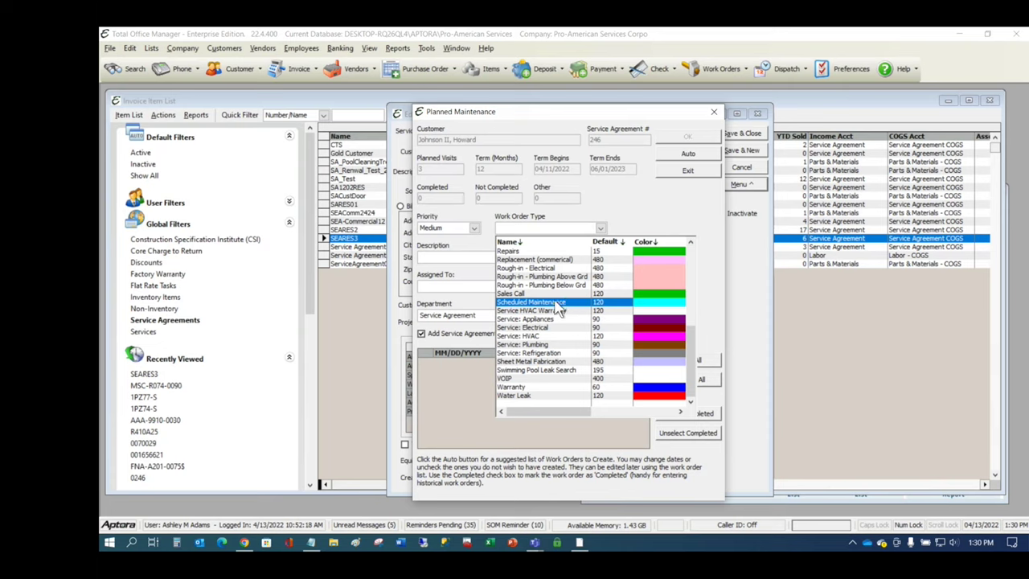
Step: Set the work order type to Scheduled Maintenance with description PTPC
left_click(557, 304)
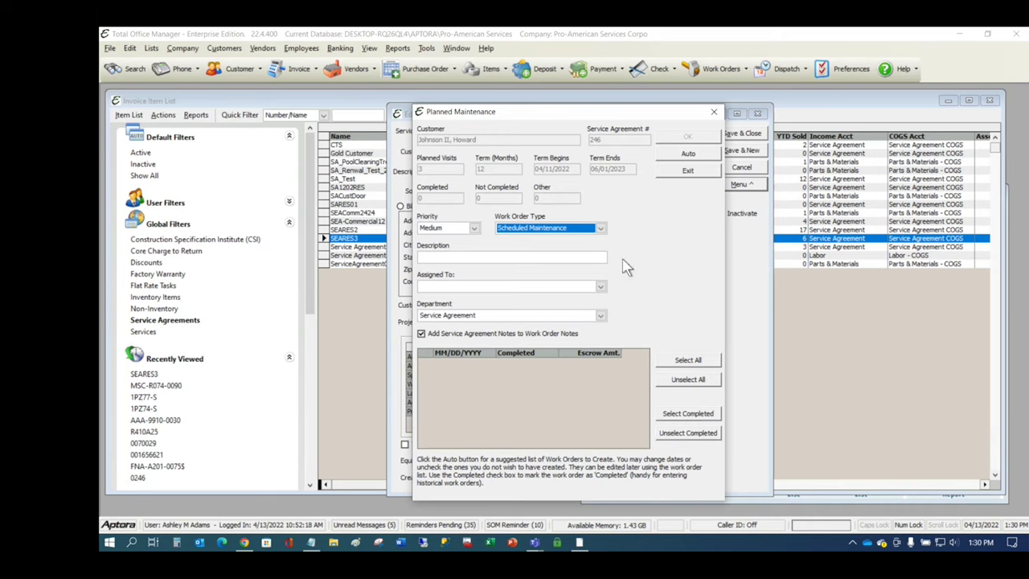
left_click(585, 257)
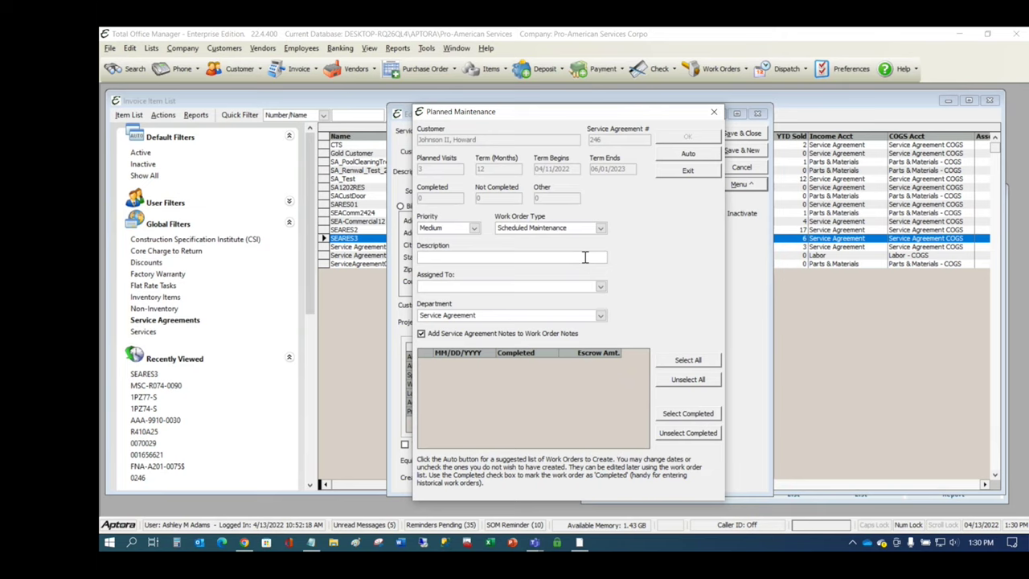
type("PTPC")
Step: Assign a technician and auto-generate visits on 04/11/2022, 08/11/2022 and 12/11/2022
left_click(601, 287)
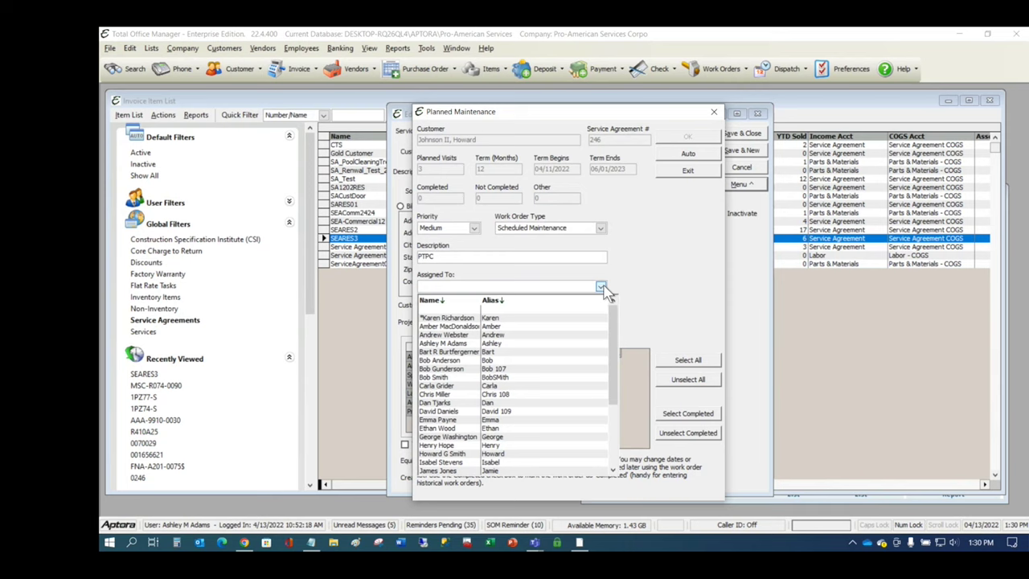
left_click(457, 463)
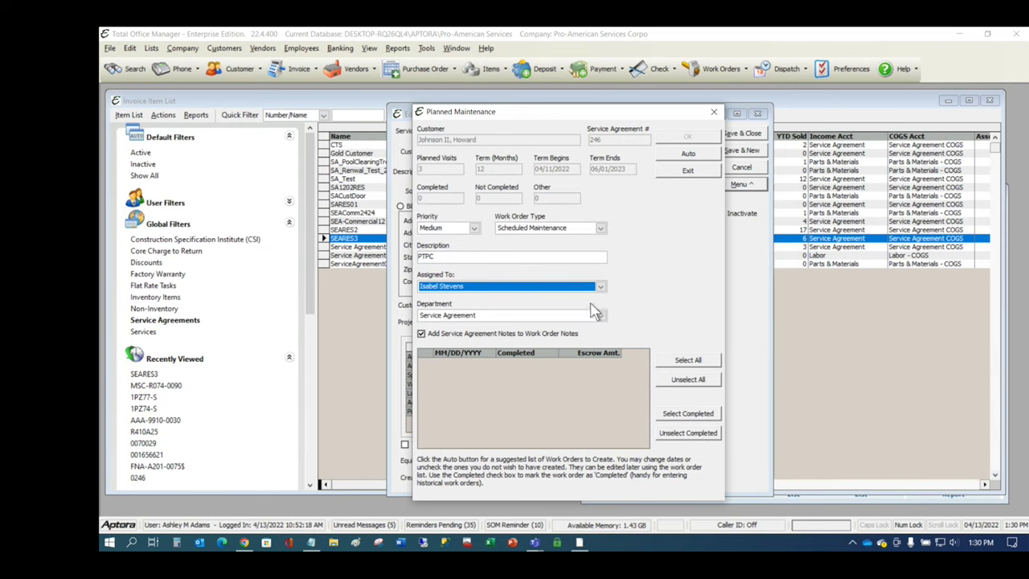
left_click_drag(603, 117, 681, 96)
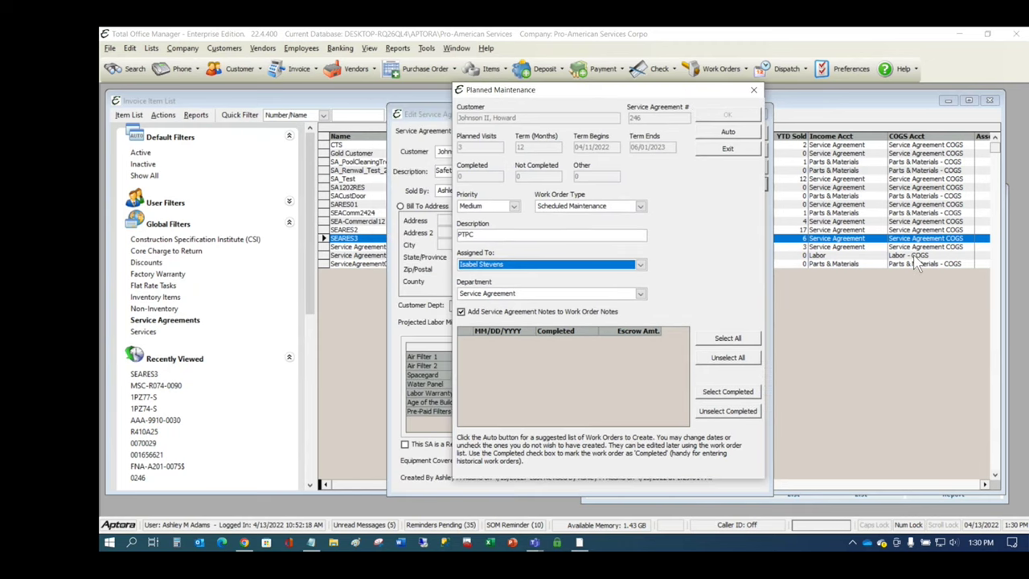
left_click(731, 137)
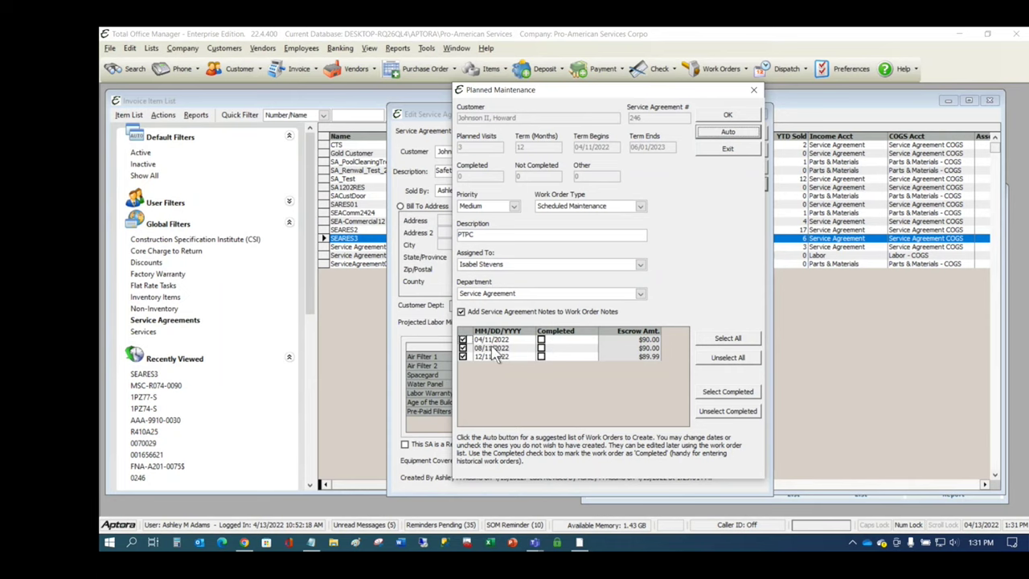
Step: Mark the 04/11/2022 visit completed and confirm, answering the discount item prompt
left_click(655, 350)
left_click(541, 340)
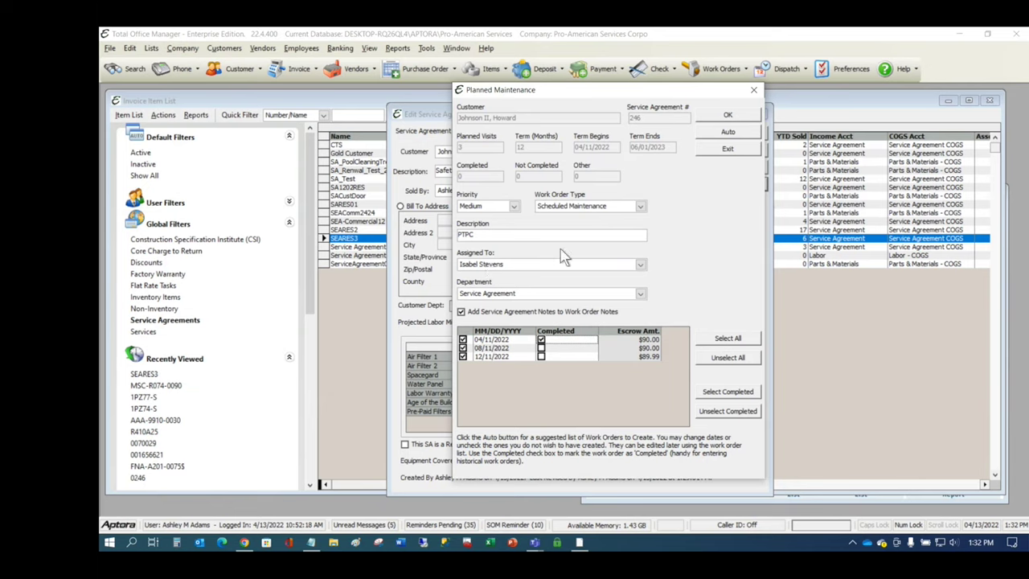
left_click(735, 117)
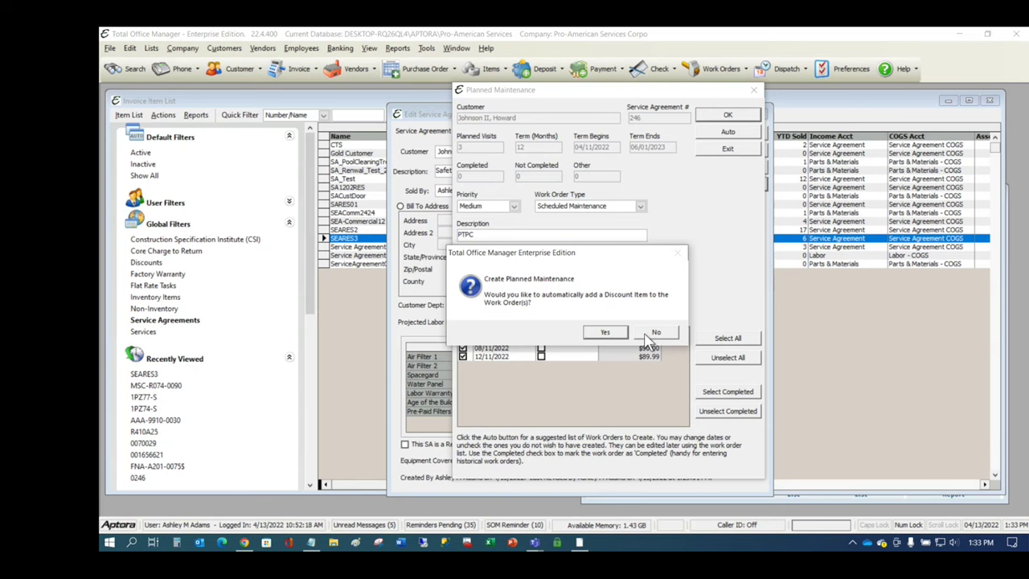
left_click(605, 333)
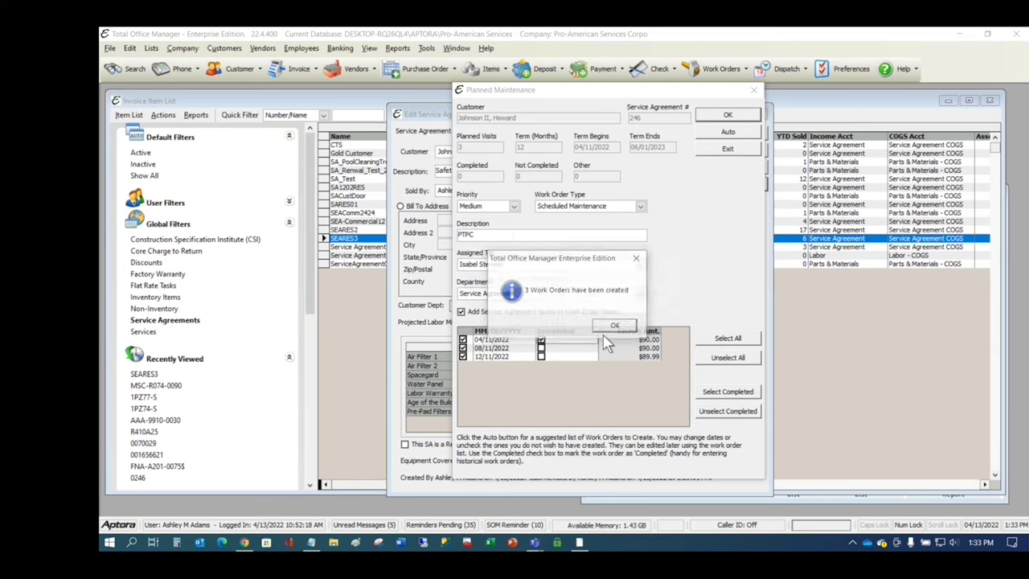
Step: Acknowledge the three new work orders, widen the Work Orders list, and select WO 1354
left_click(615, 326)
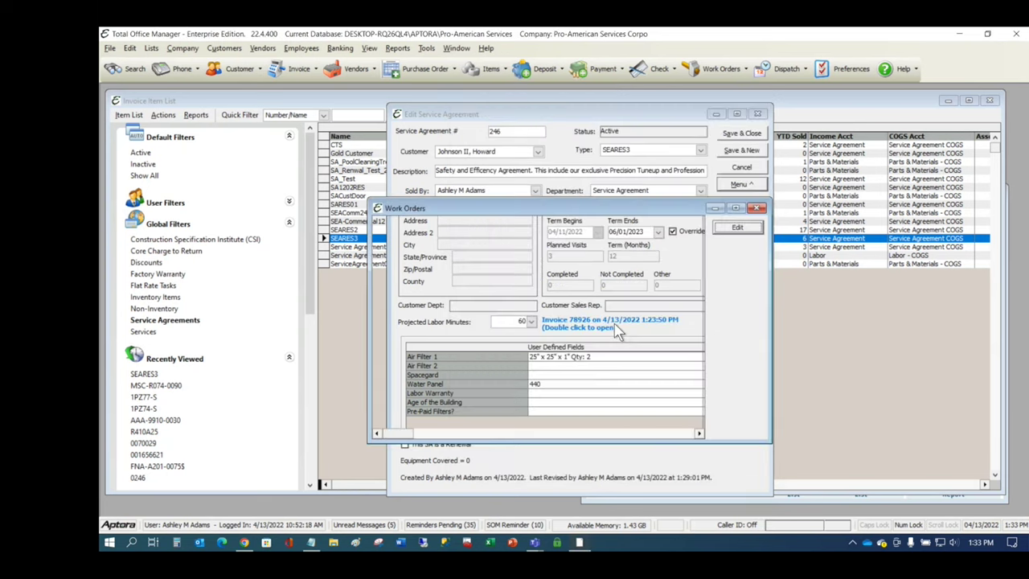
left_click_drag(371, 270, 198, 278)
left_click_drag(772, 250, 957, 256)
left_click(345, 230)
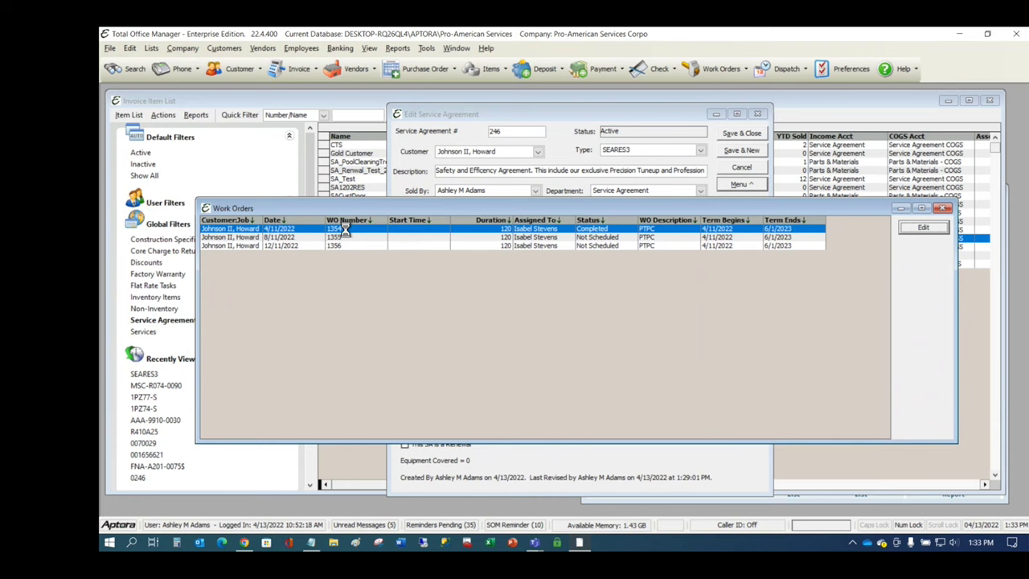
Step: Open work order 1354 and review its General and Notes tabs
double_click(346, 230)
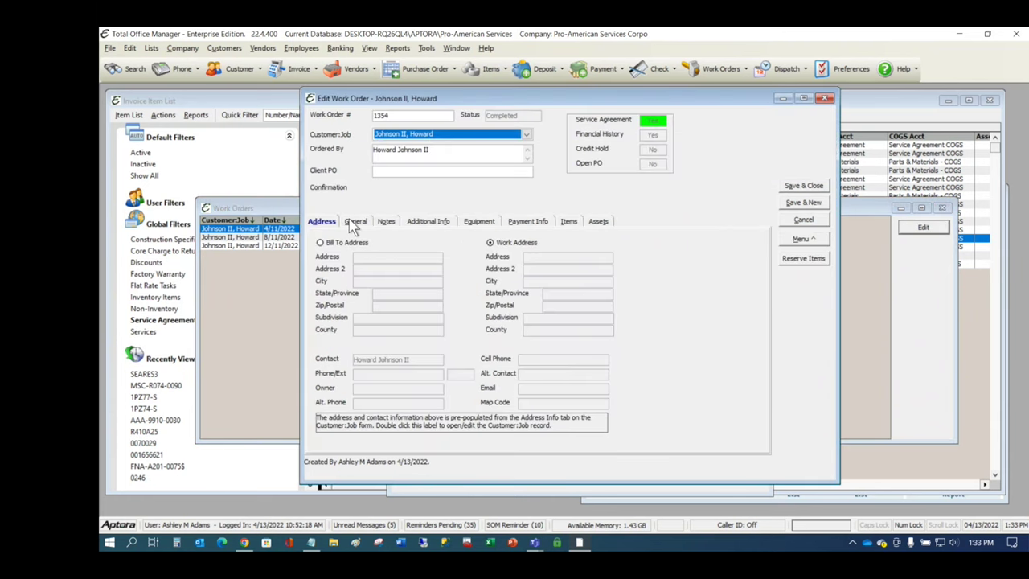
left_click(354, 223)
left_click(386, 223)
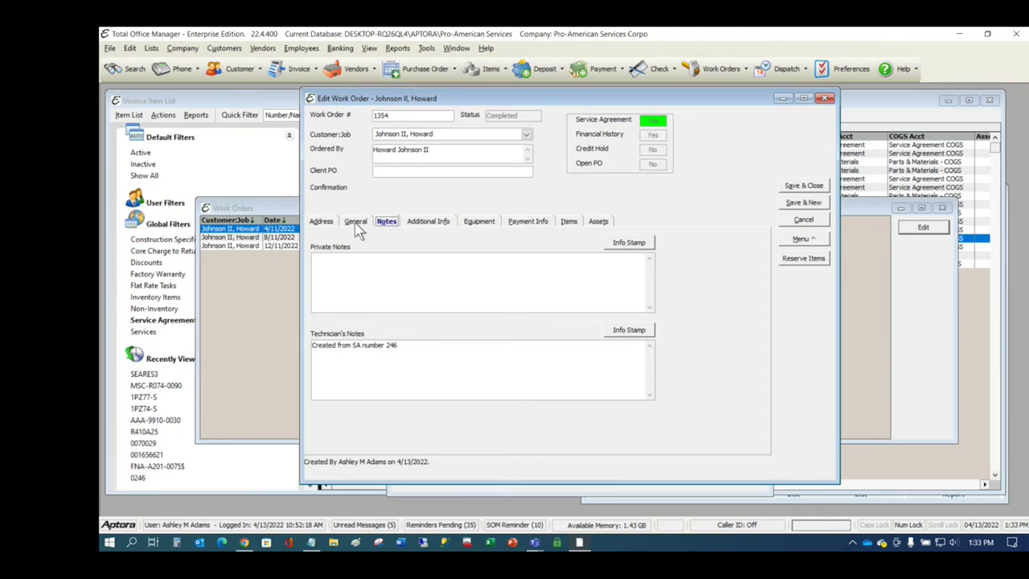
left_click(357, 223)
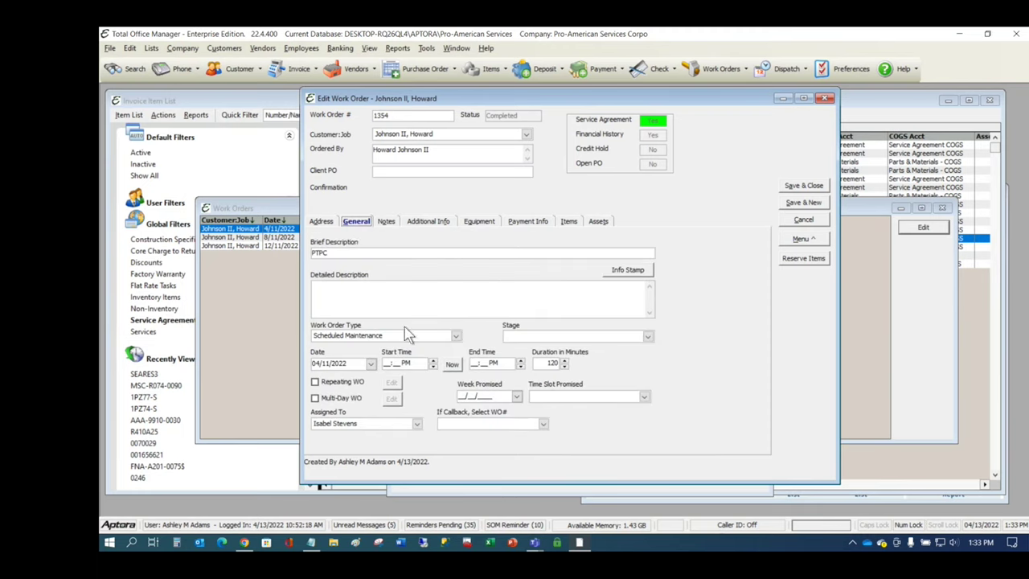
Step: Enter detailed description 'Treated this as the first to make the sale.', save, and close the list
left_click(419, 295)
type("O")
key("BackSpace")
type("Treated this as the first to ma")
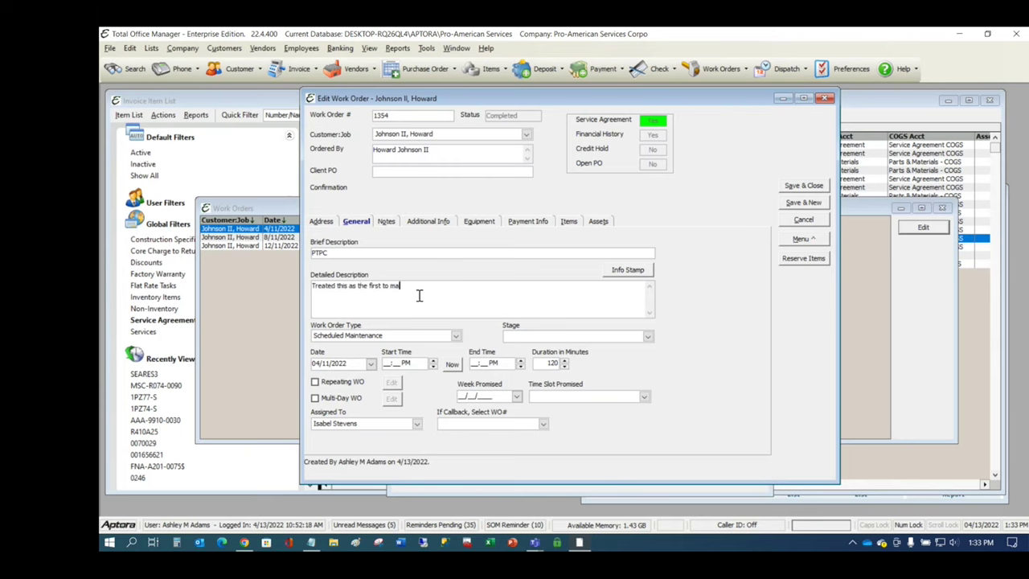
type("ke th esale.")
key("Left")
key("Left")
key("Left")
key("Left")
key("Left")
key("BackSpace")
key("BackSpace")
type("e")
left_click(427, 222)
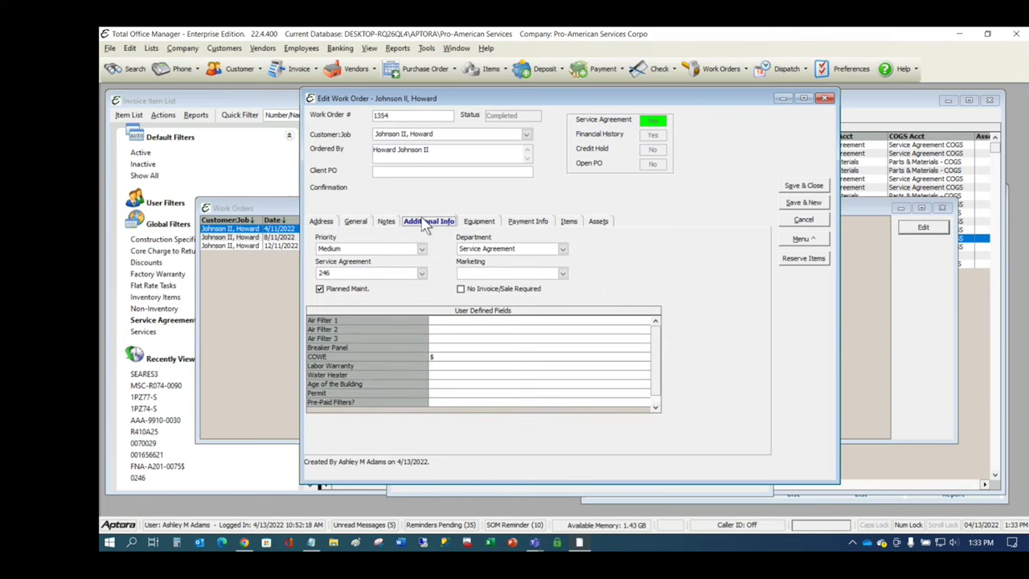
left_click(810, 187)
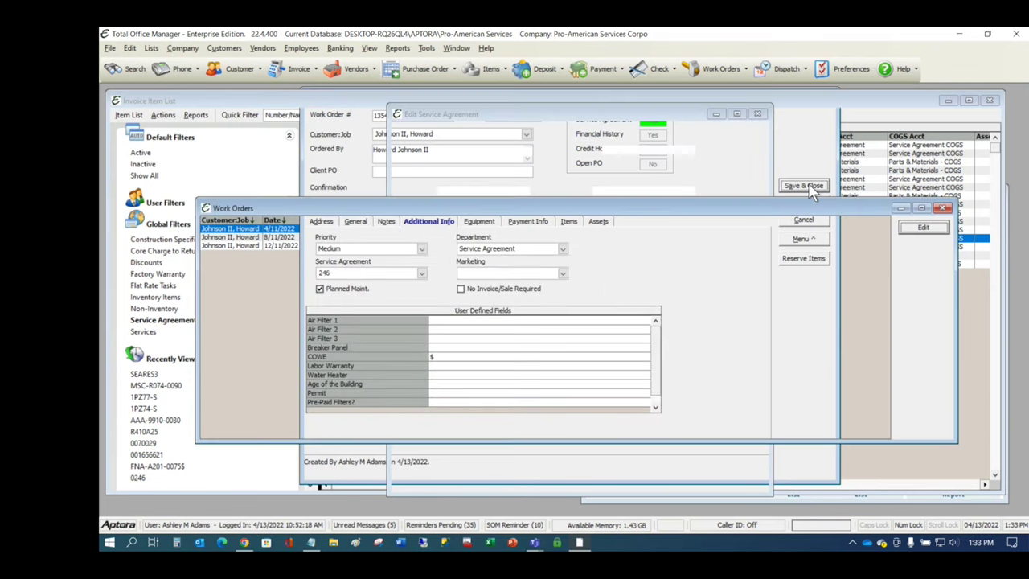
left_click(944, 208)
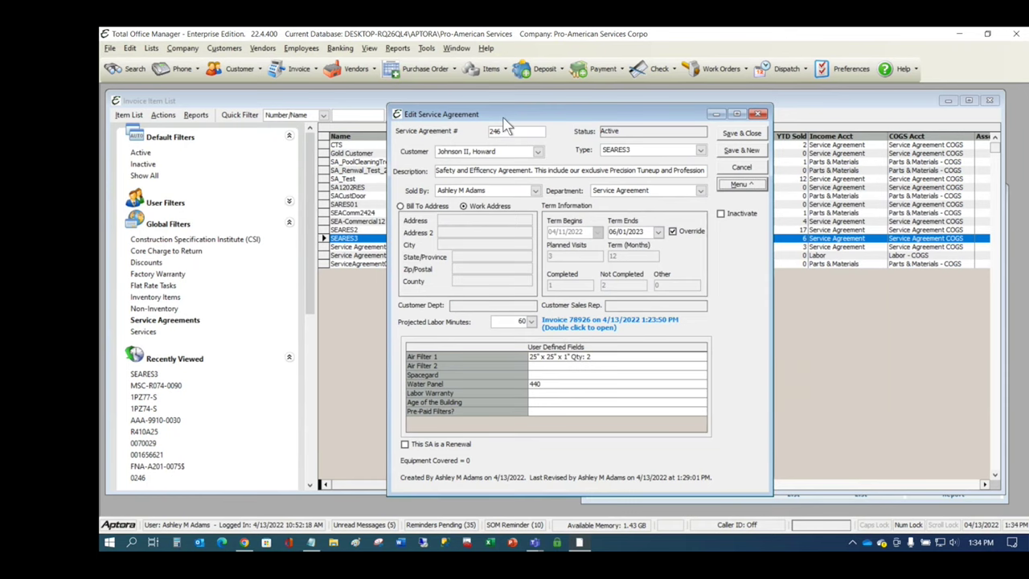
Step: Reposition the service agreement 246 window, then open and dismiss its Create menu
left_click_drag(504, 119, 514, 109)
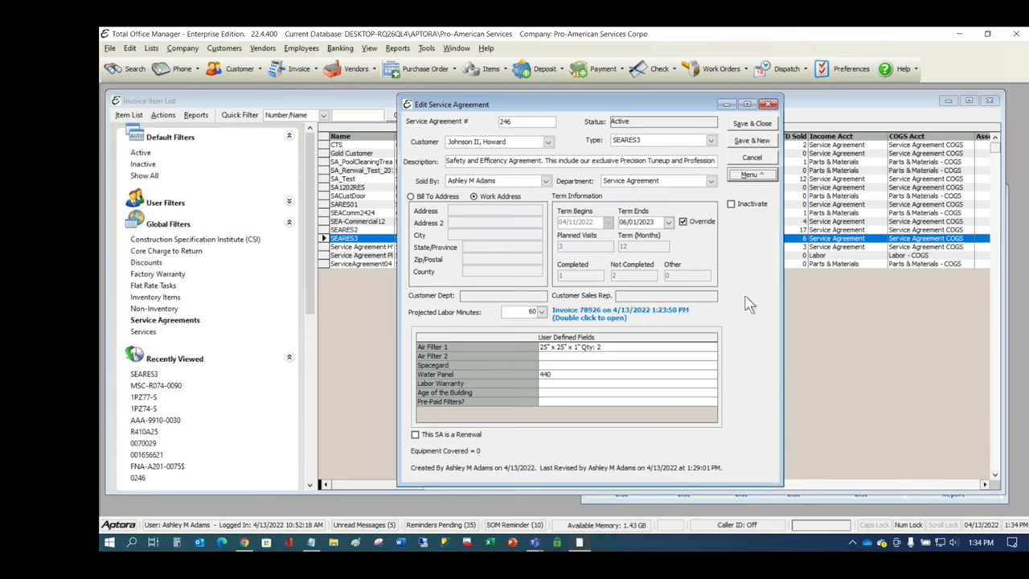
left_click(751, 175)
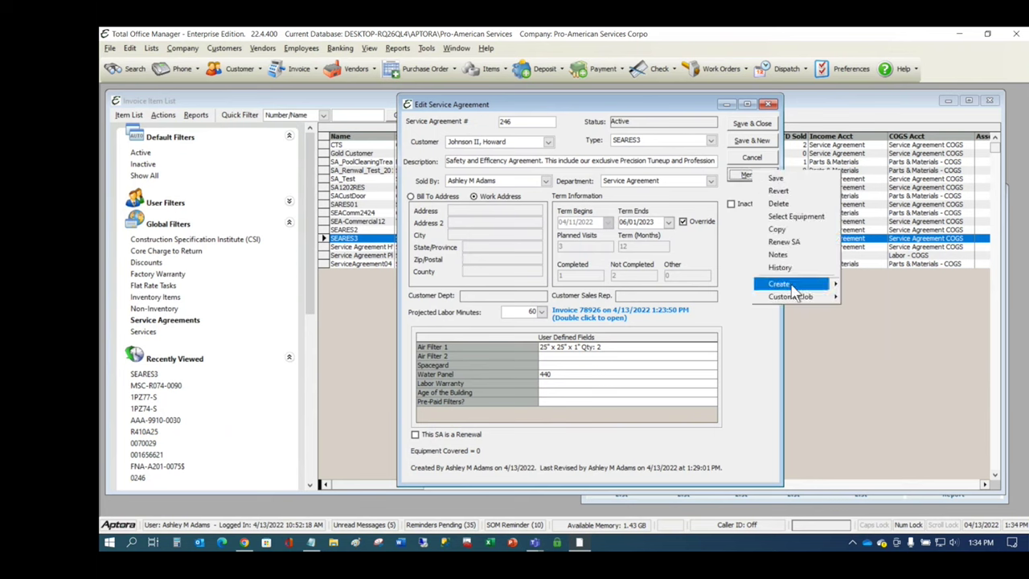
mouse_move(792, 288)
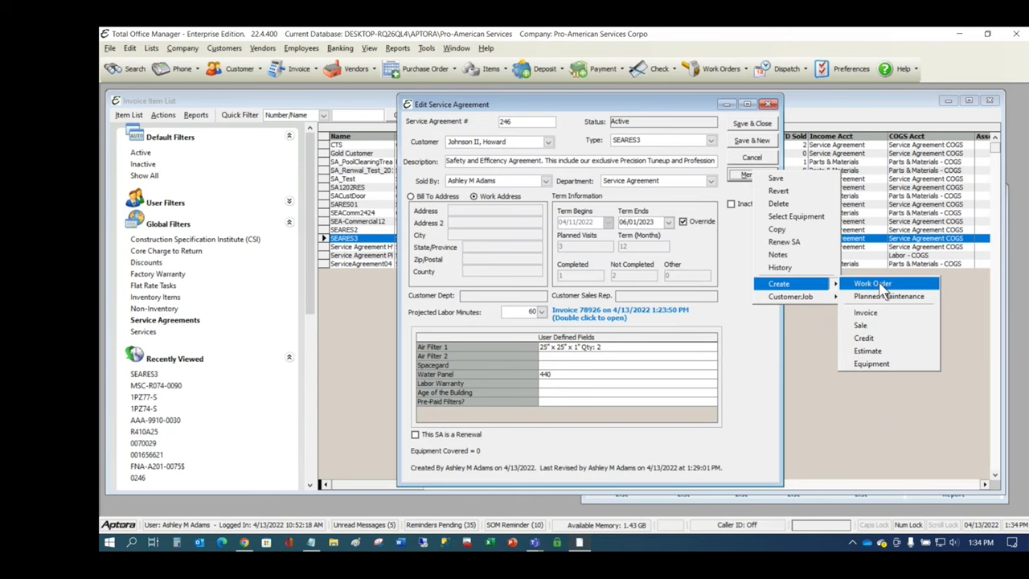
left_click(762, 324)
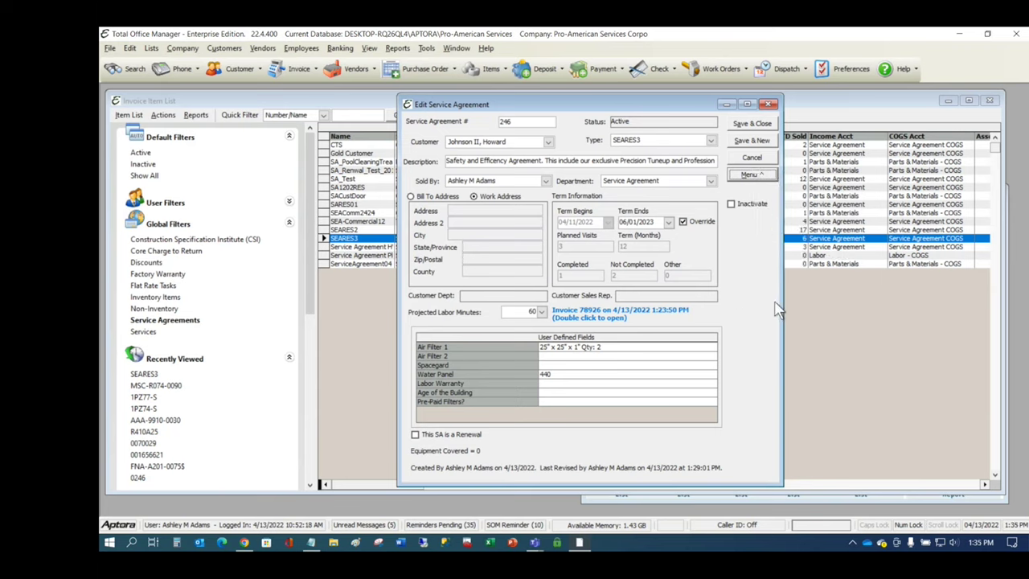
Step: Change Projected Labor Minutes from 60 to 90
left_click(517, 312)
type("9")
Step: Open service agreement 246's History and view its Work Orders, Escrow Movements and Sales tabs
left_click(749, 175)
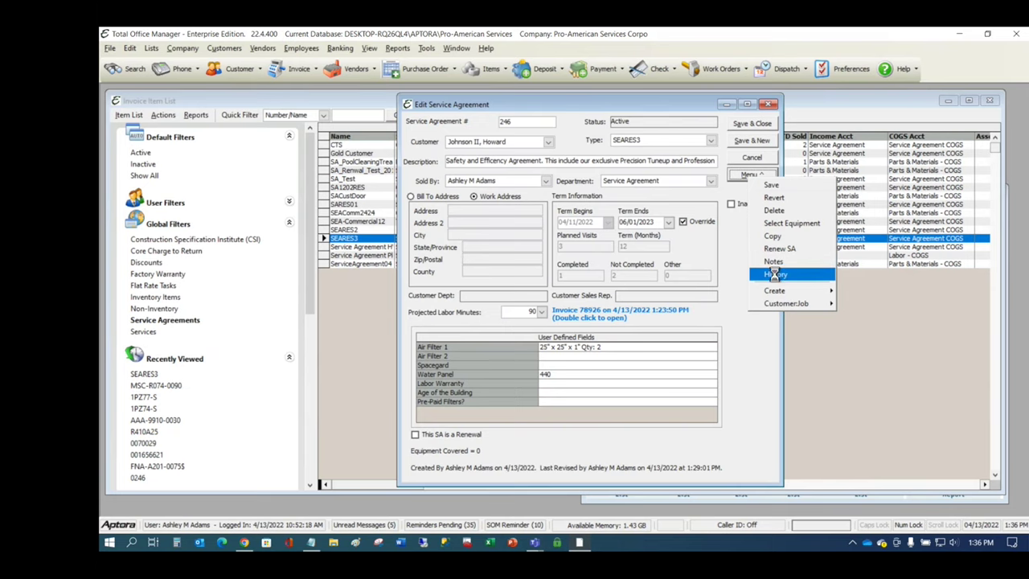
left_click(776, 276)
left_click(324, 179)
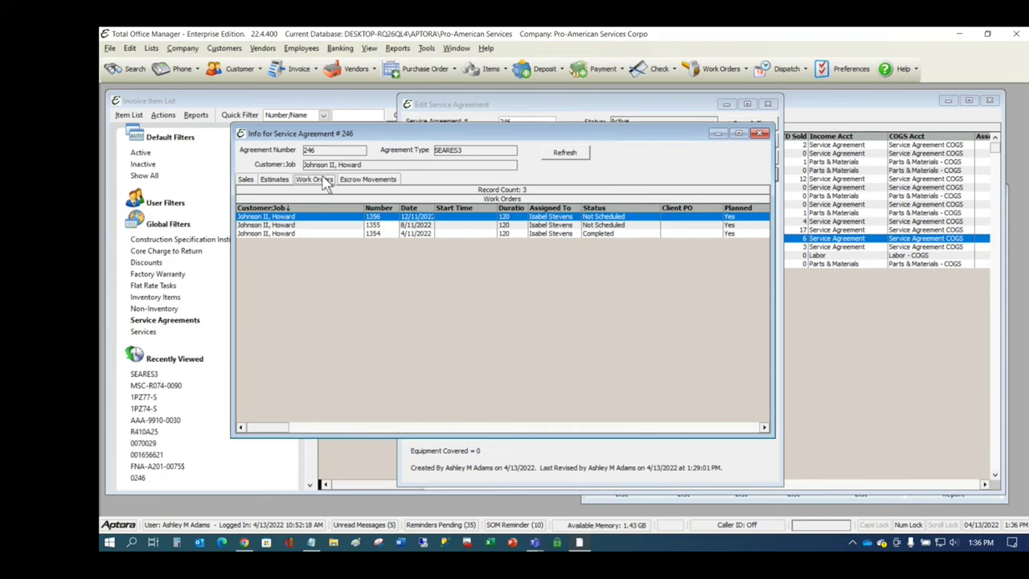
left_click(367, 182)
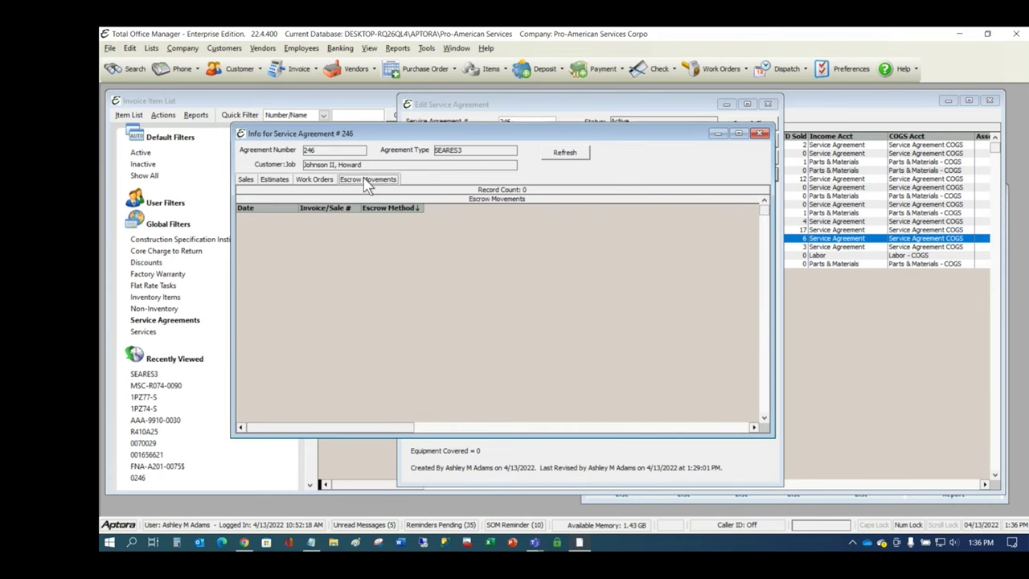
left_click(274, 183)
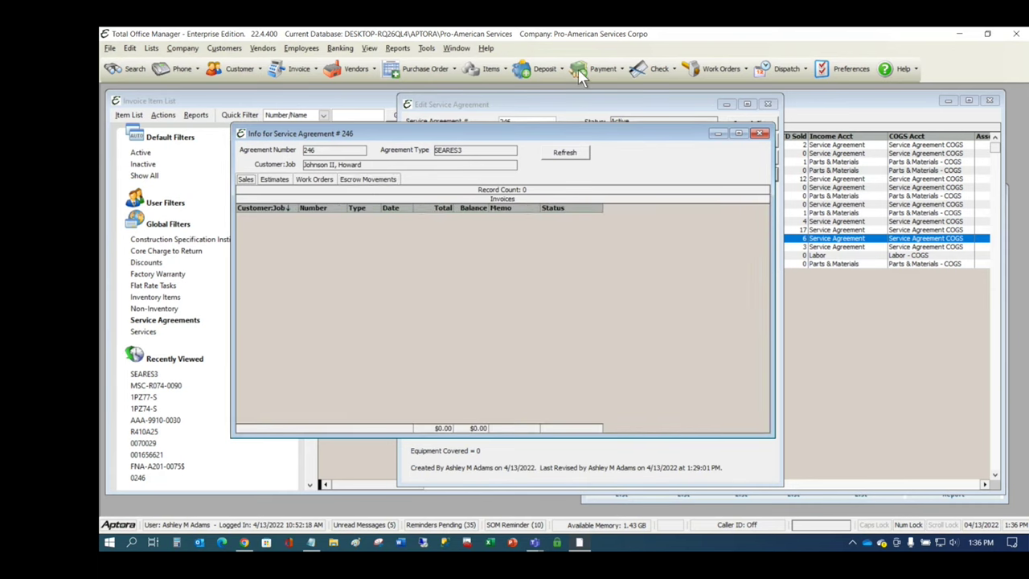
Step: Close the history window, dismiss the agreement menu, and save and close service agreement 246
left_click(760, 133)
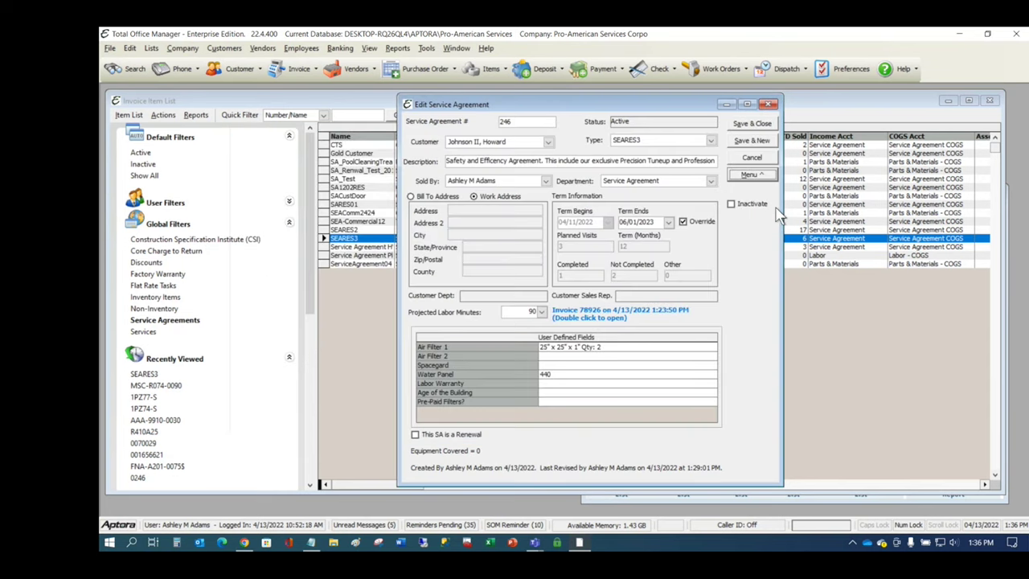
left_click(751, 175)
mouse_move(798, 286)
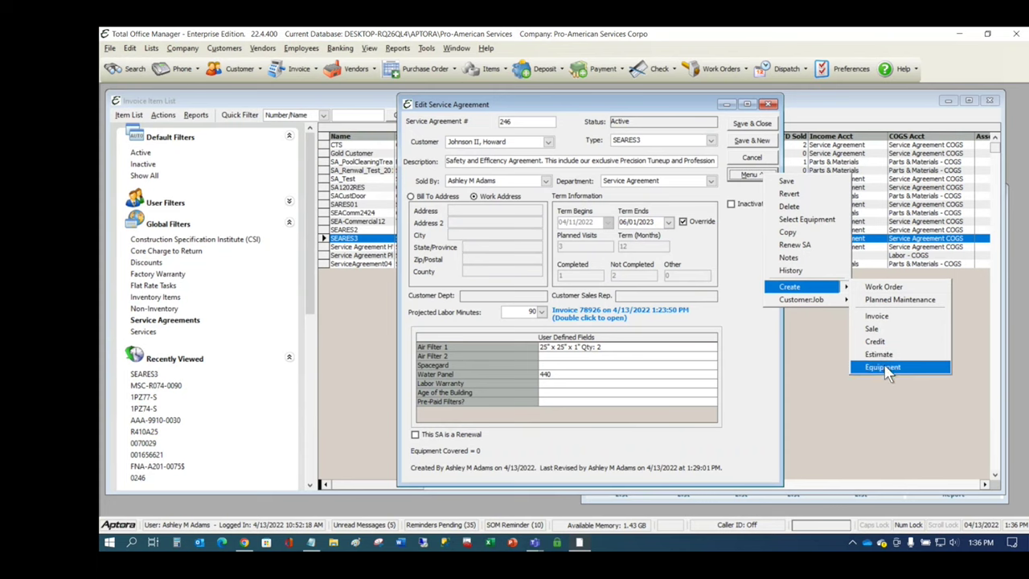
mouse_move(825, 303)
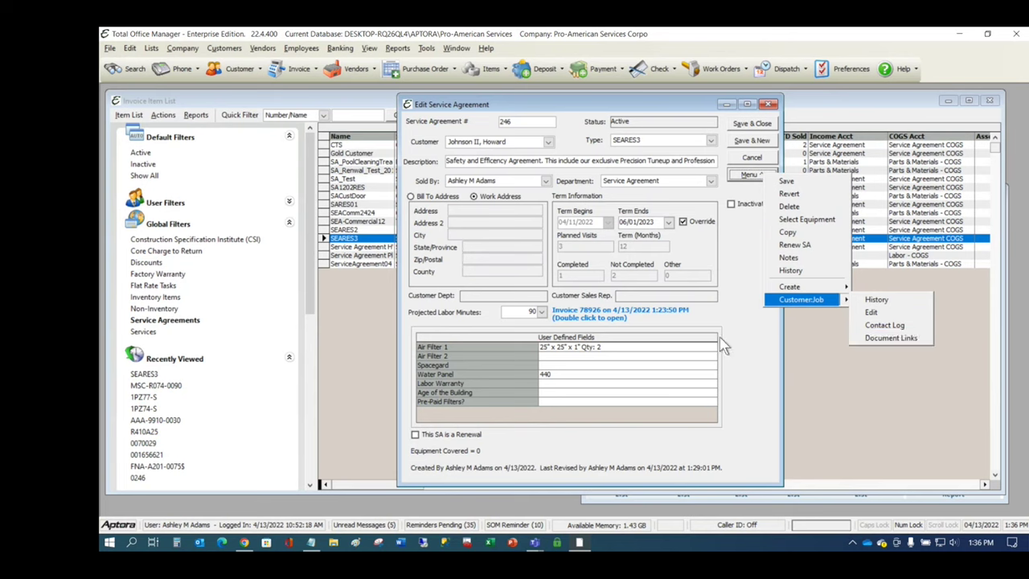
left_click(756, 338)
left_click(759, 123)
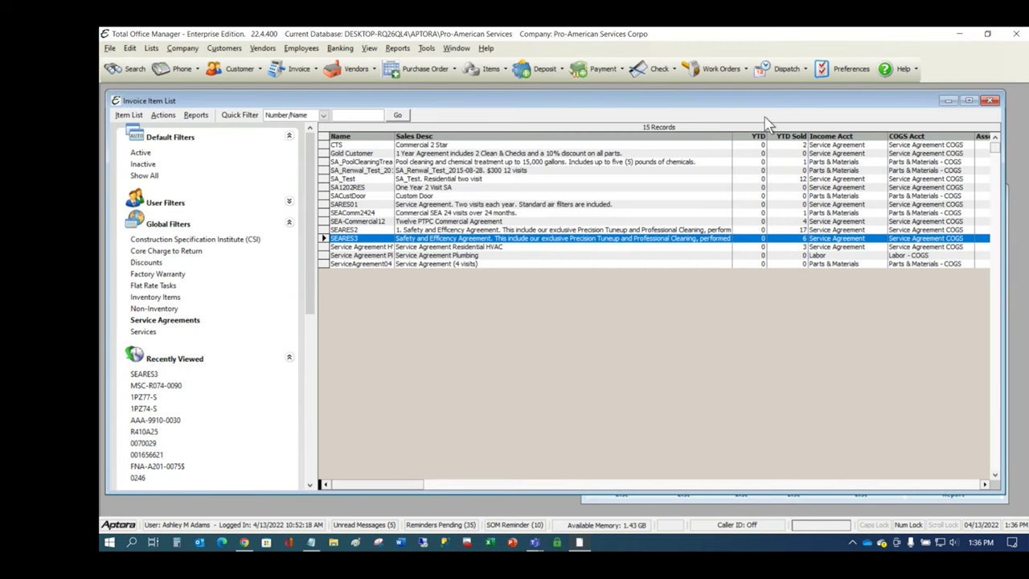
Step: Filter the Customer:Job List by last name 'II' and open the matching customer's record
left_click(224, 48)
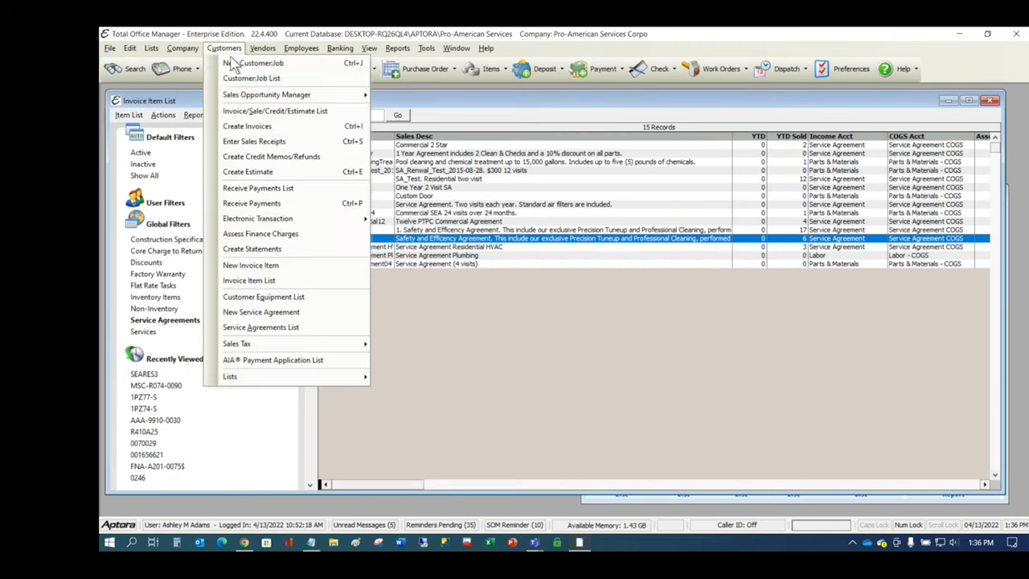
left_click(249, 79)
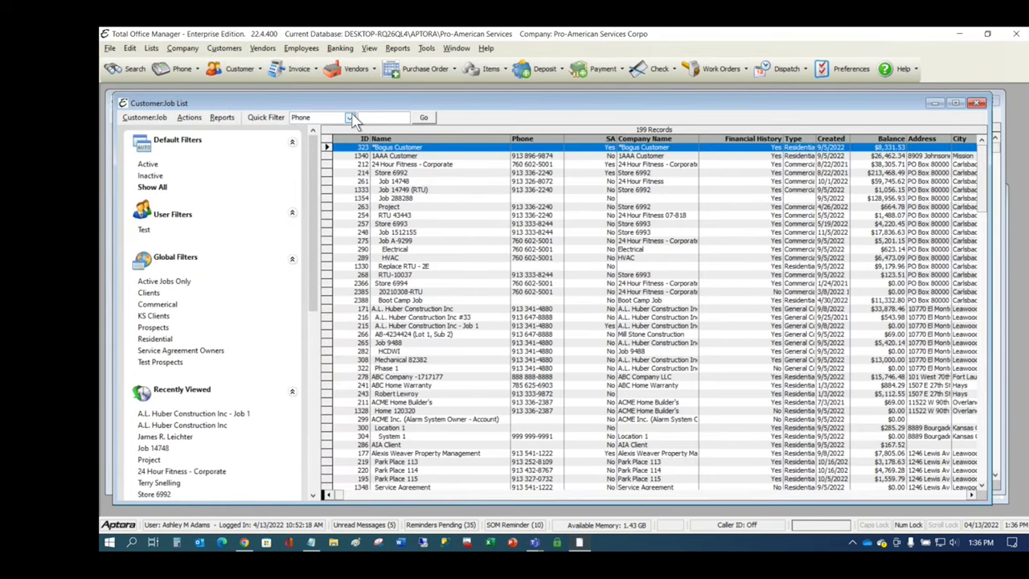
left_click(350, 118)
scroll(326, 139, "up", 4)
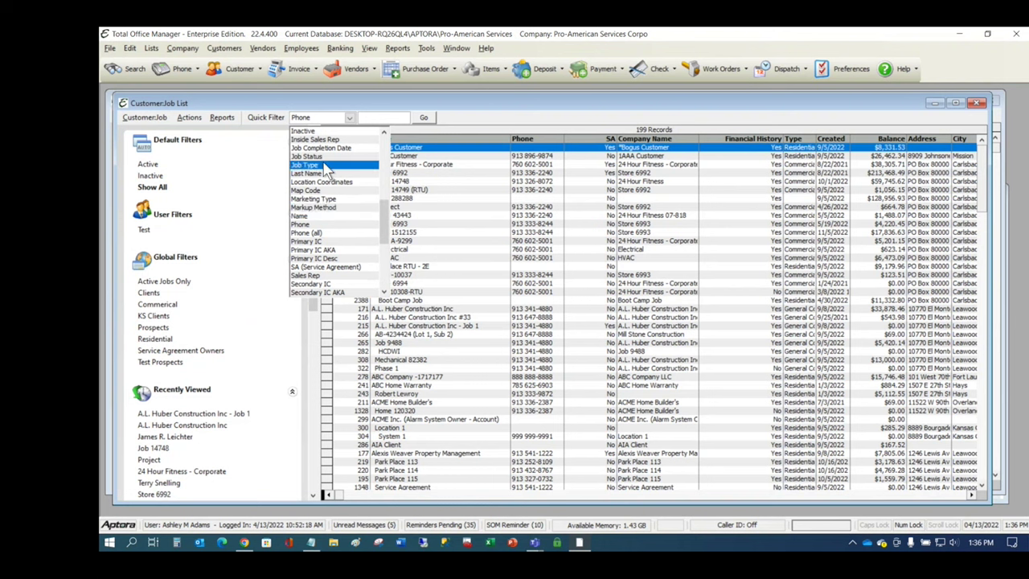
left_click(317, 172)
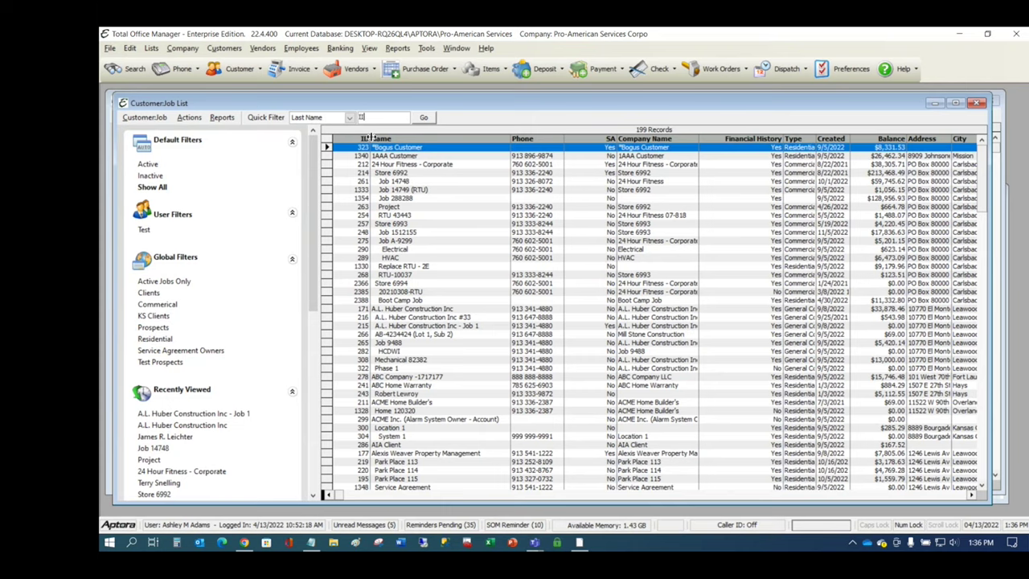
key("Return")
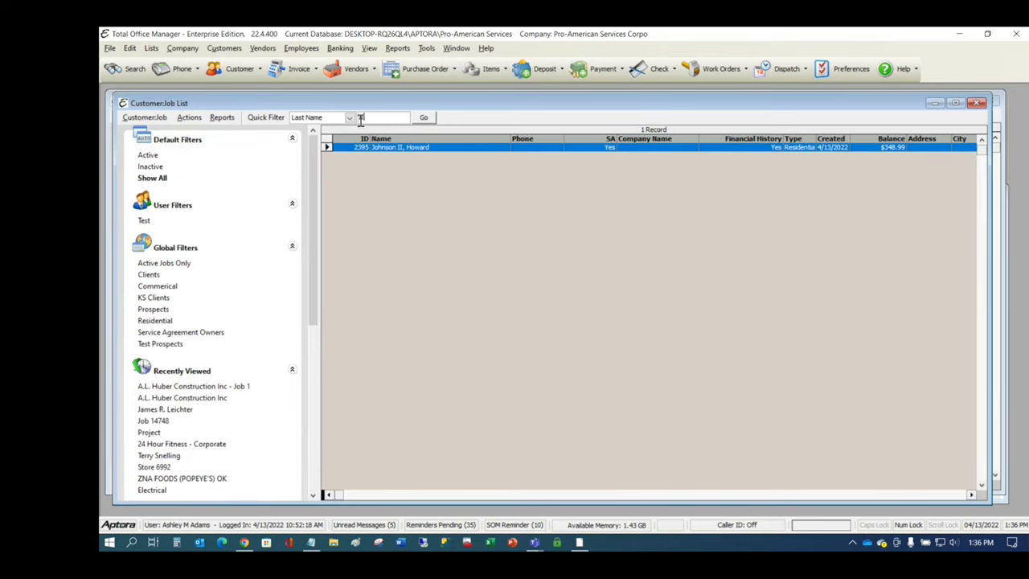
double_click(415, 147)
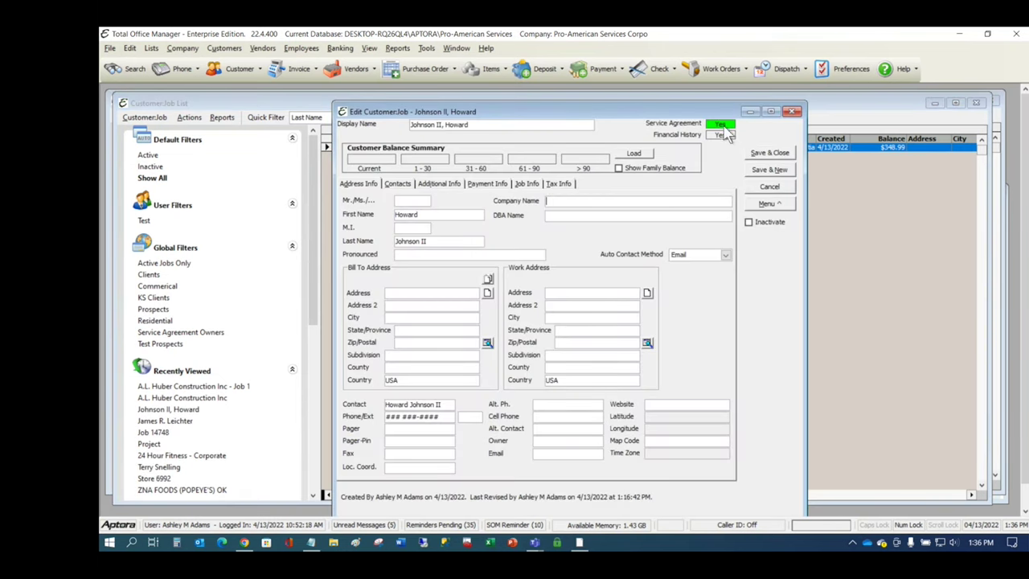
Step: Cancel the Edit Customer:Job window unchanged, returning to the one-record Customer:Job List
mouse_move(732, 130)
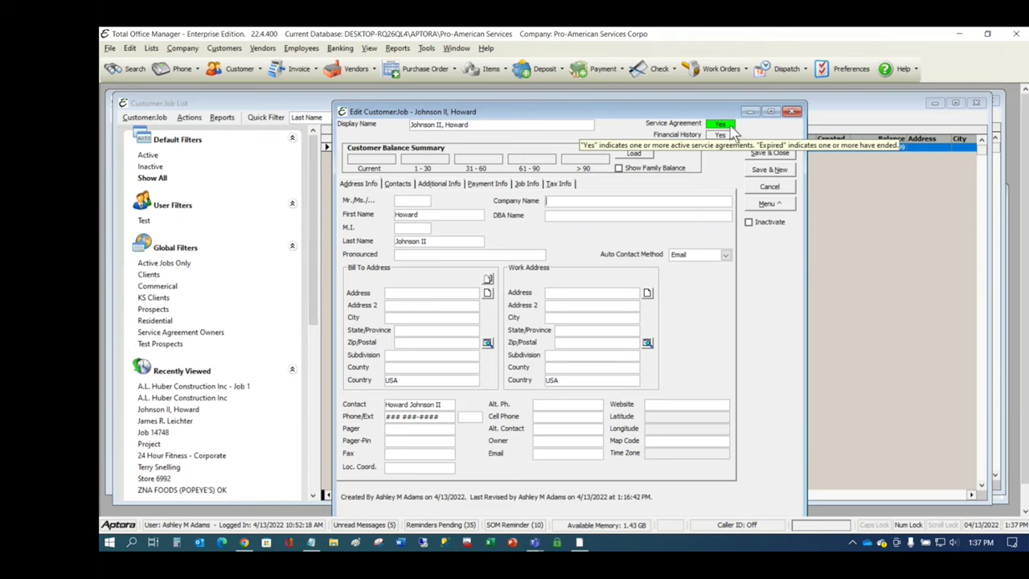
left_click(777, 205)
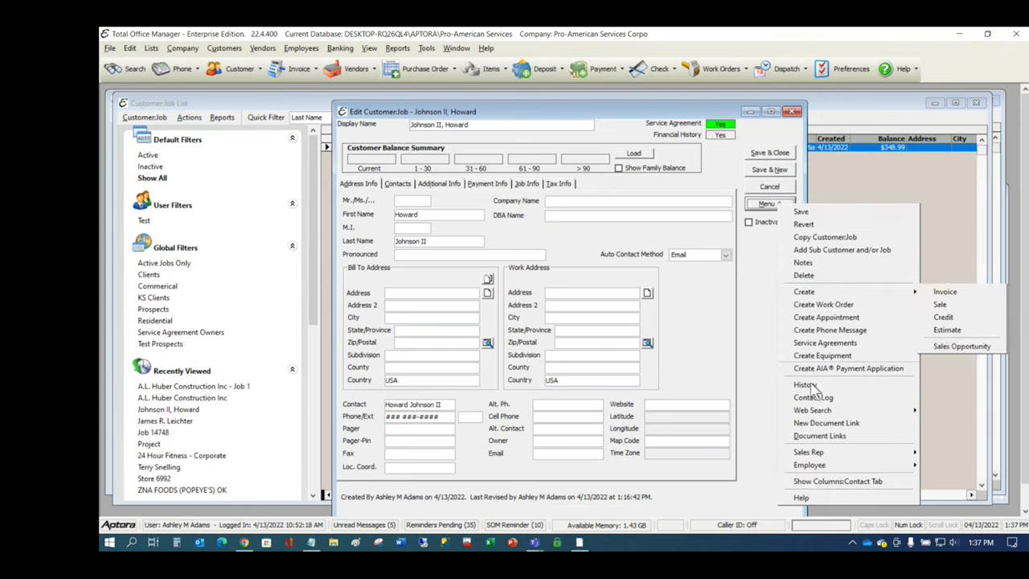
left_click(768, 270)
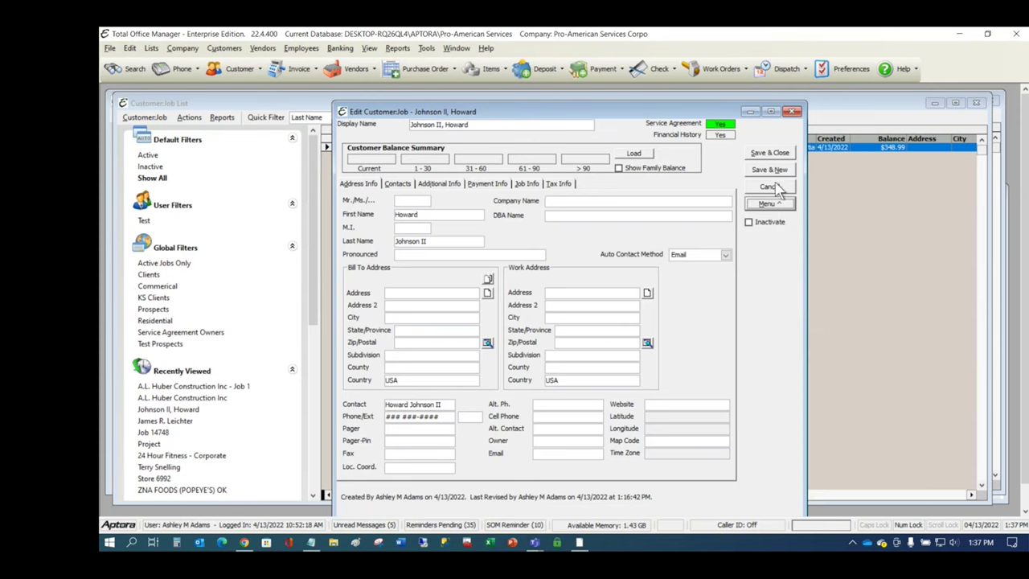
left_click(771, 187)
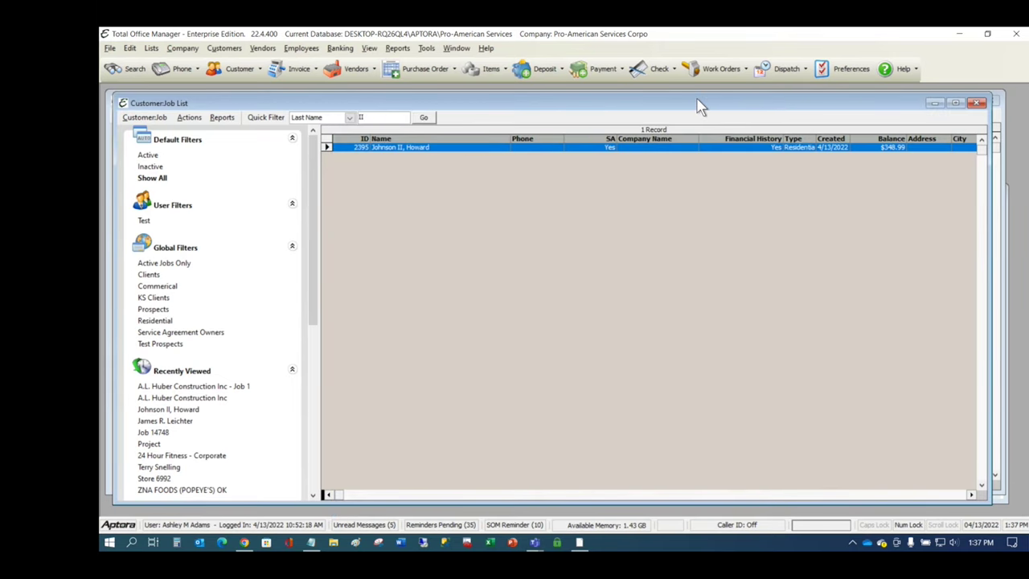
Step: Start a new invoice and fill the customer field from the autocomplete list
left_click(296, 69)
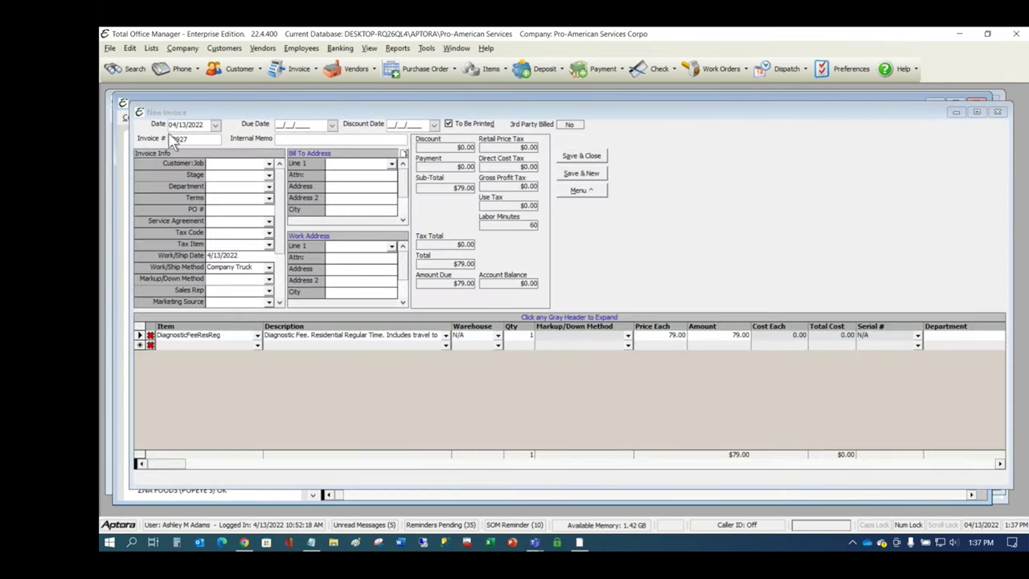
type("H")
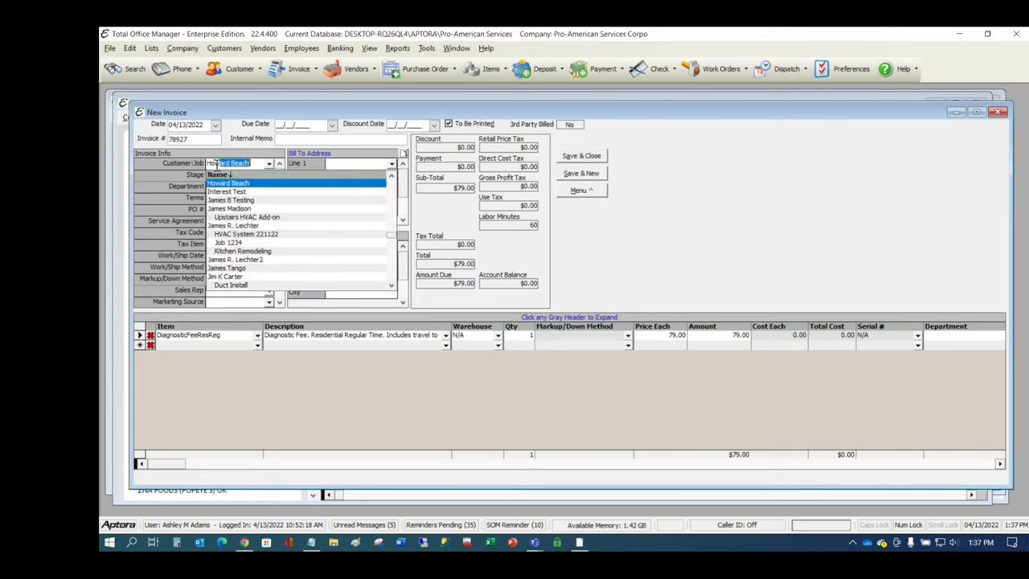
type("ow")
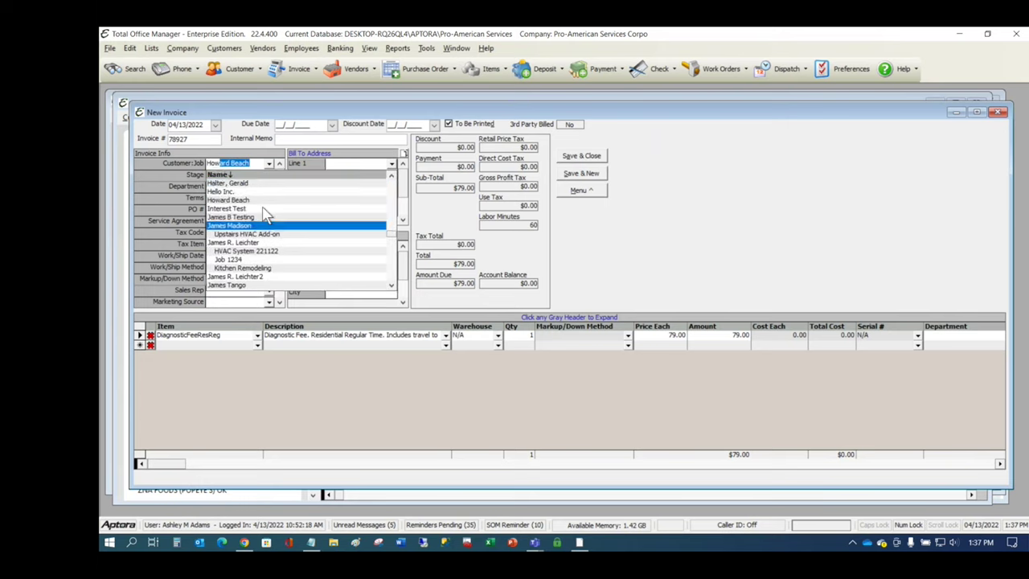
scroll(268, 216, "up", 2)
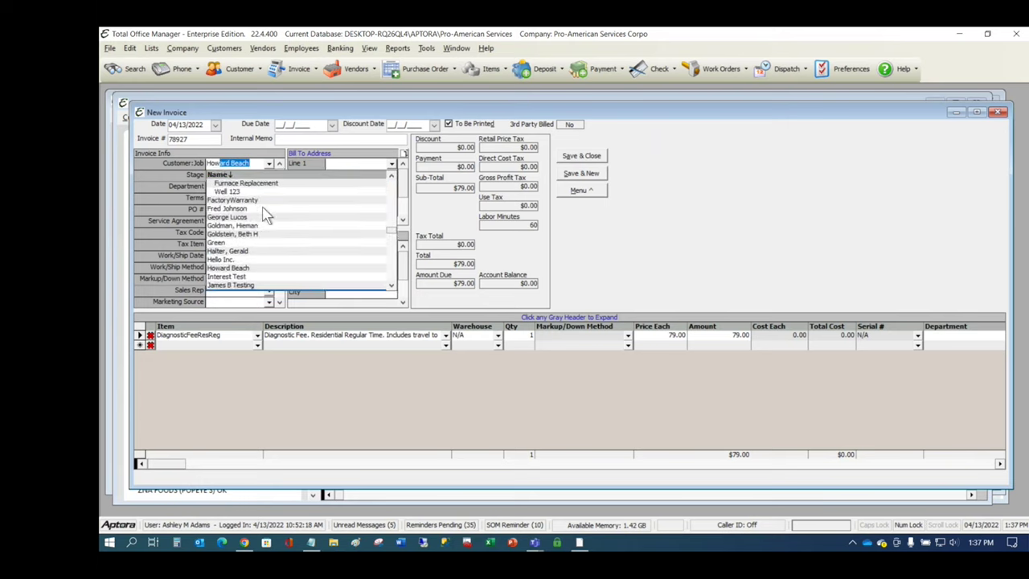
scroll(269, 218, "down", 3)
scroll(272, 223, "down", 8)
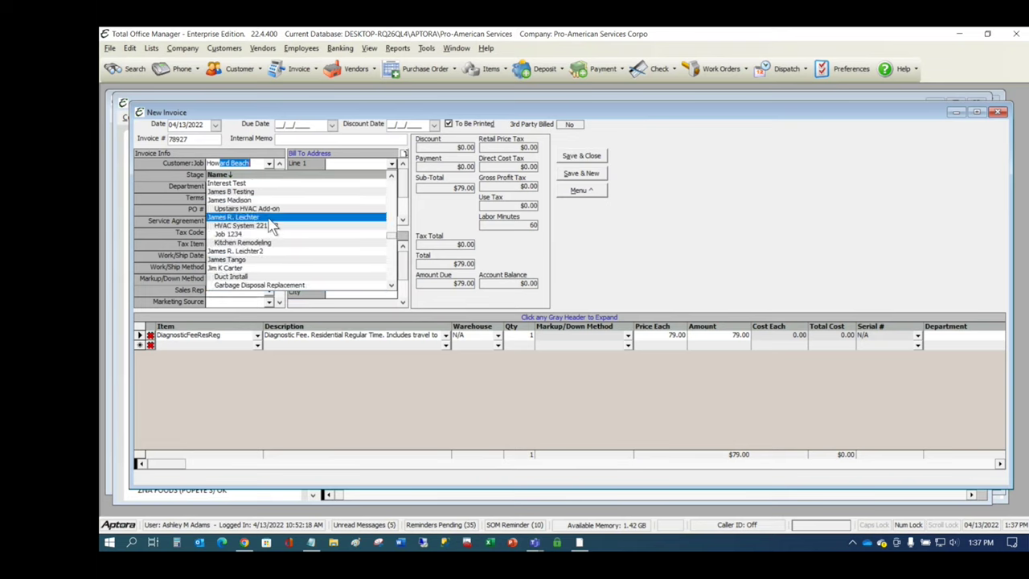
scroll(272, 225, "down", 2)
scroll(272, 225, "up", 8)
scroll(272, 225, "down", 4)
left_click(366, 113)
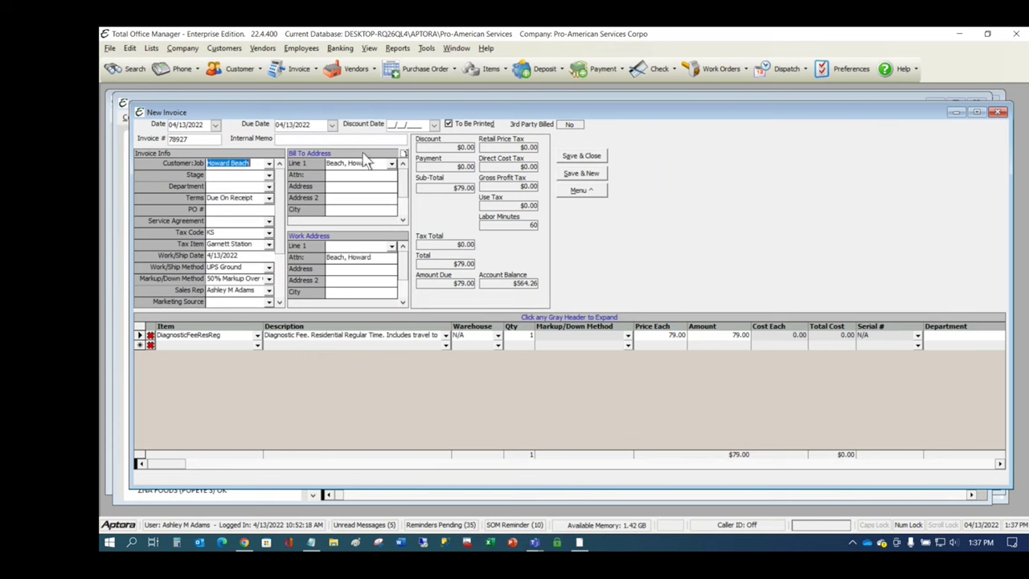
Step: Select the customer for invoice 78927, which adds the $79.00 DiagnosticFeeResReg line
left_click_drag(366, 113, 369, 91)
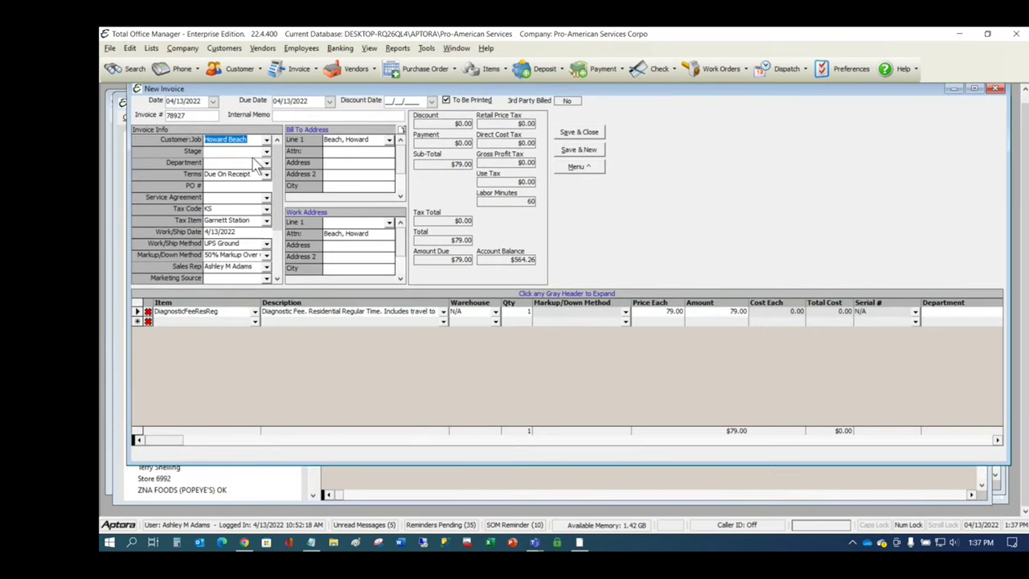
type("Johnson II,")
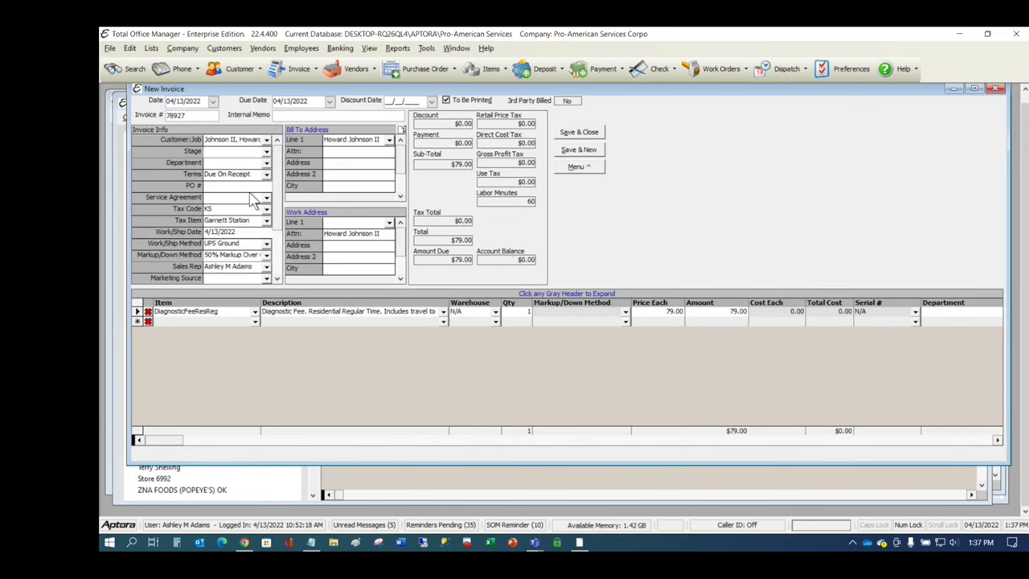
left_click(250, 194)
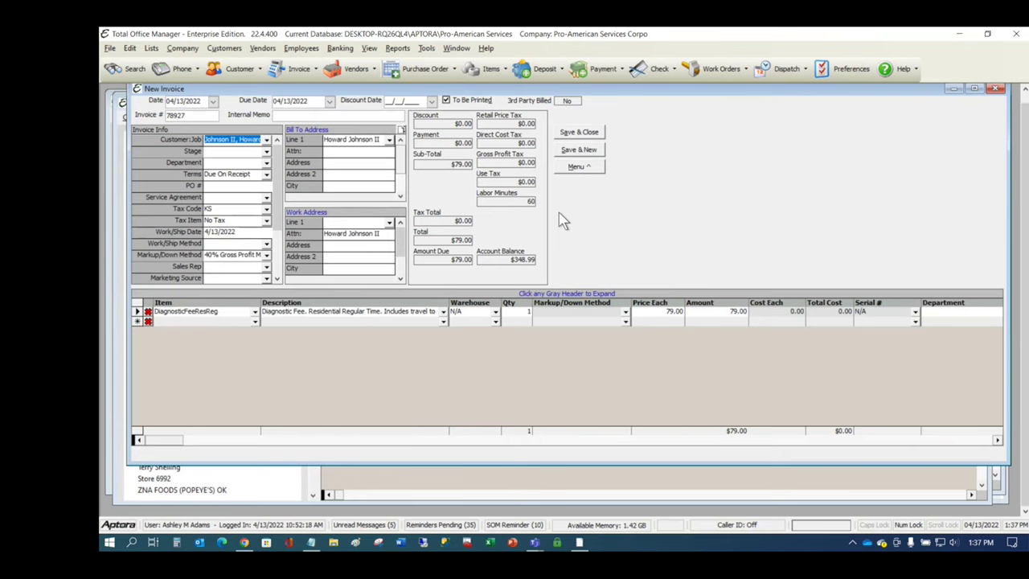
left_click_drag(527, 92, 526, 113)
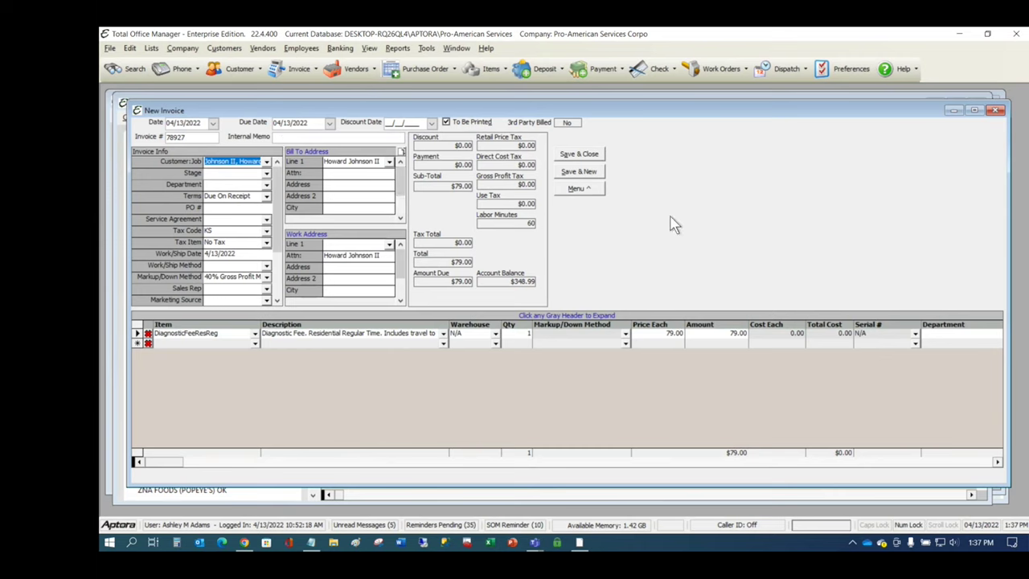
Step: Link invoice 78927 to agreement 246 (SEARES3), recheck it, then open the form's context menu
left_click(267, 220)
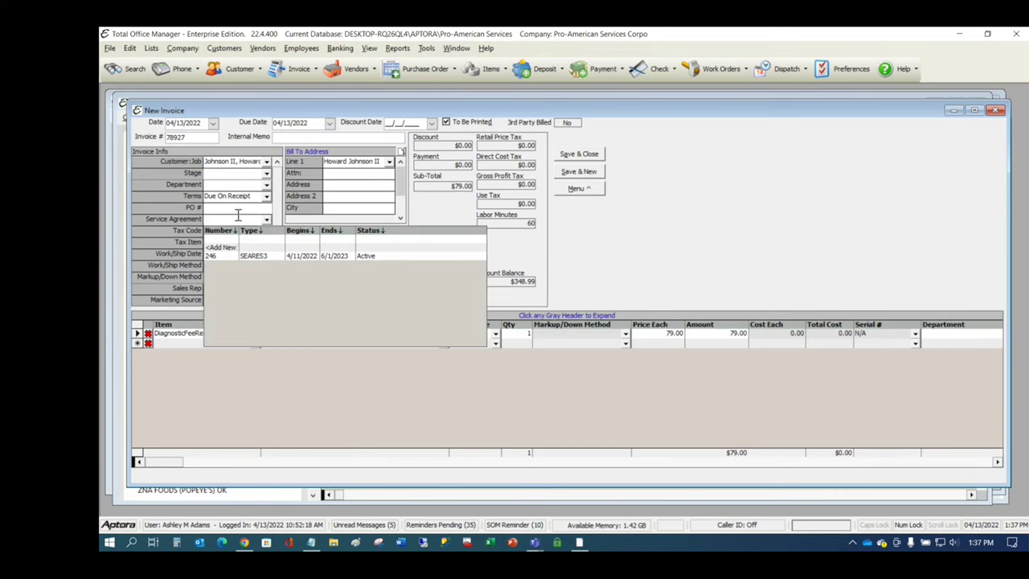
left_click(268, 257)
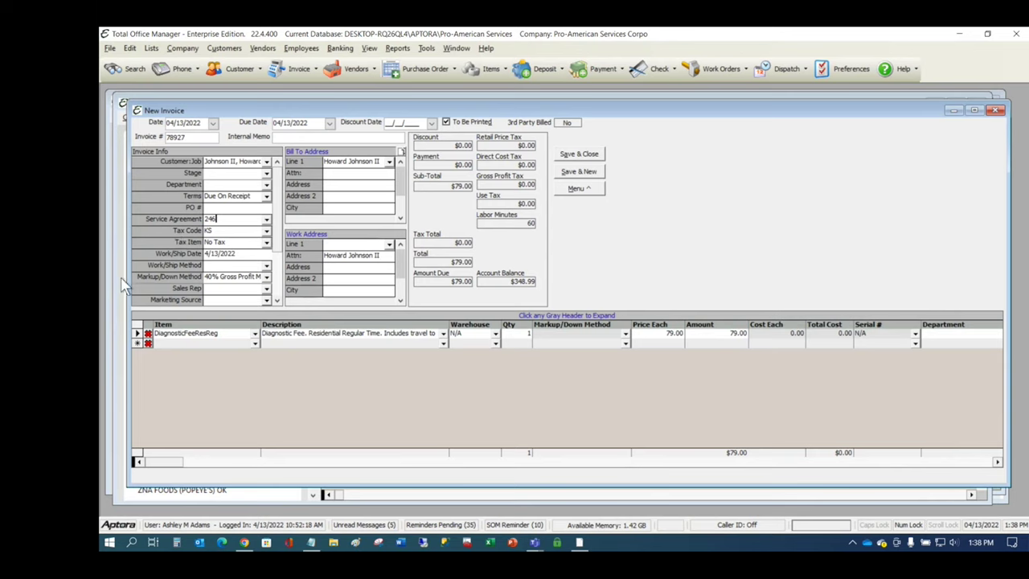
left_click(266, 219)
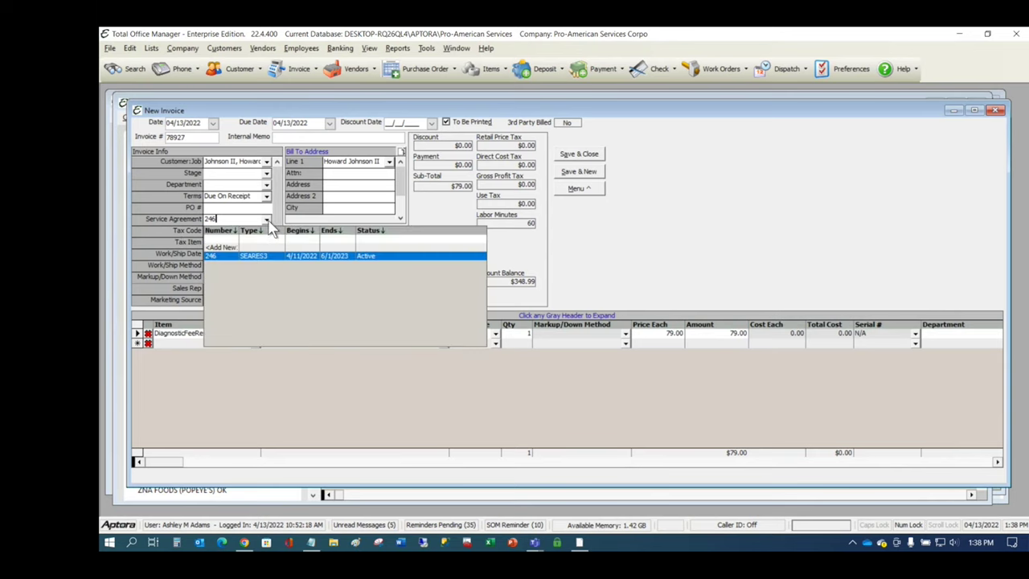
left_click(381, 259)
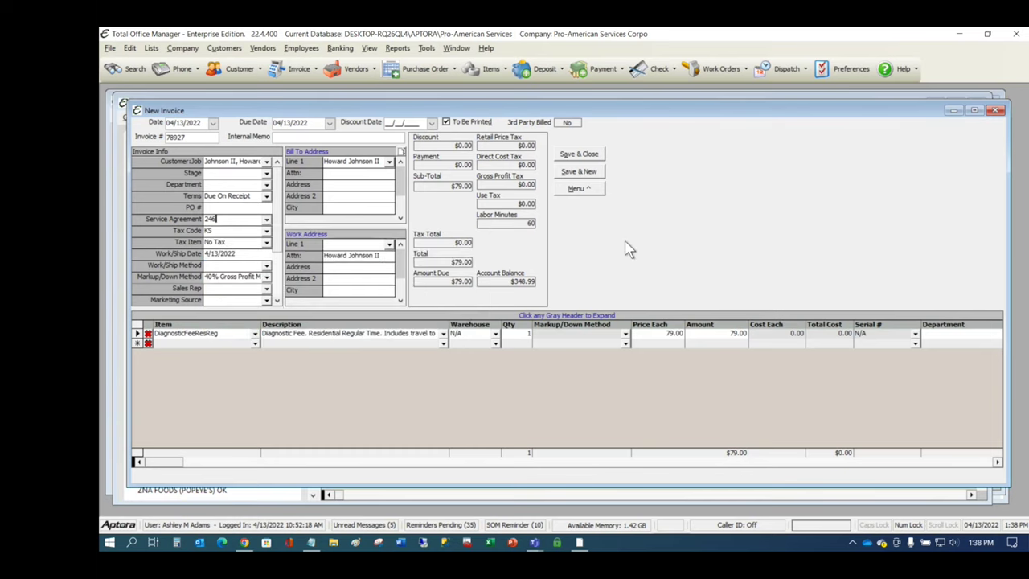
right_click(625, 243)
right_click(566, 216)
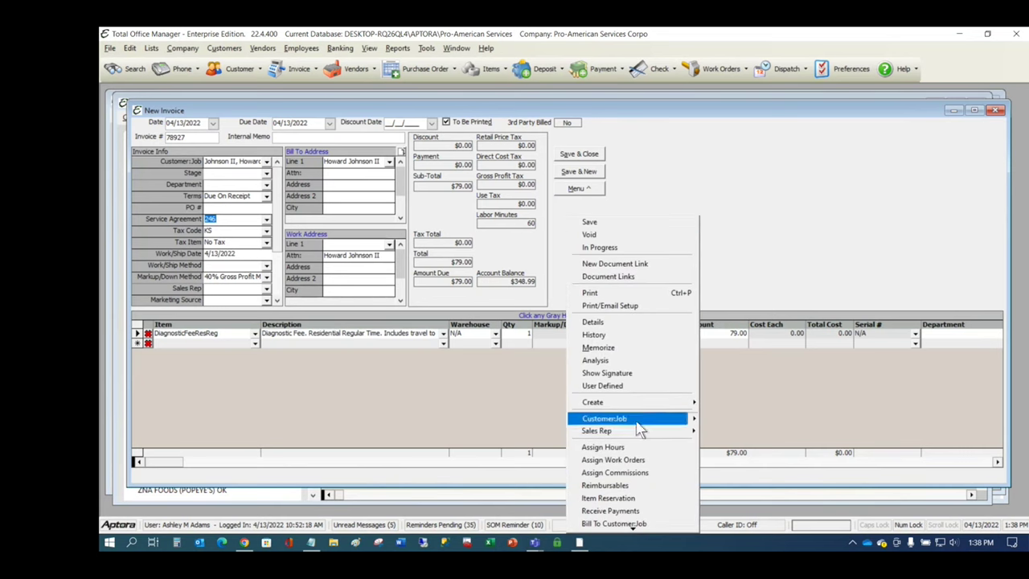
mouse_move(643, 419)
left_click(733, 439)
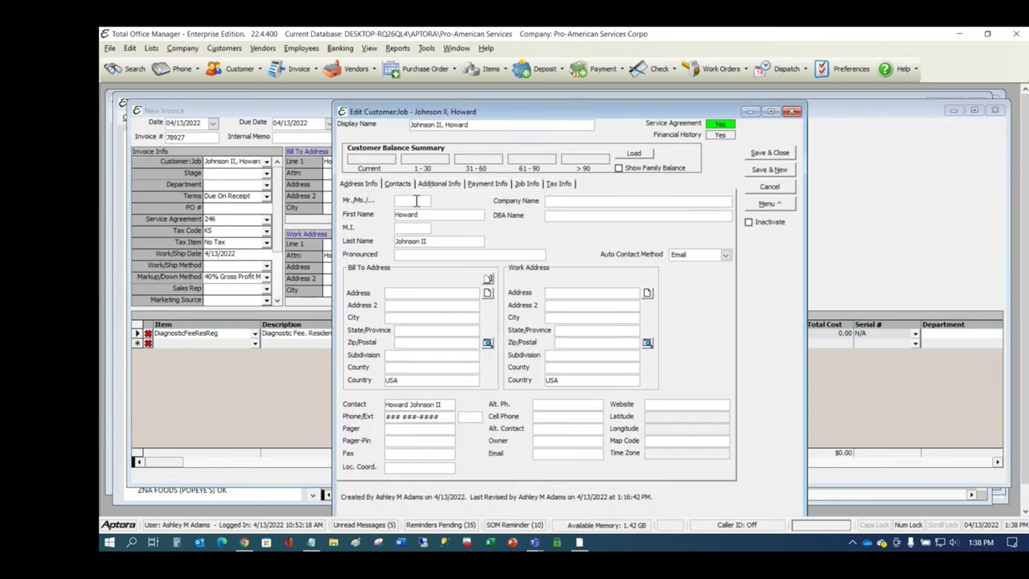
left_click(438, 184)
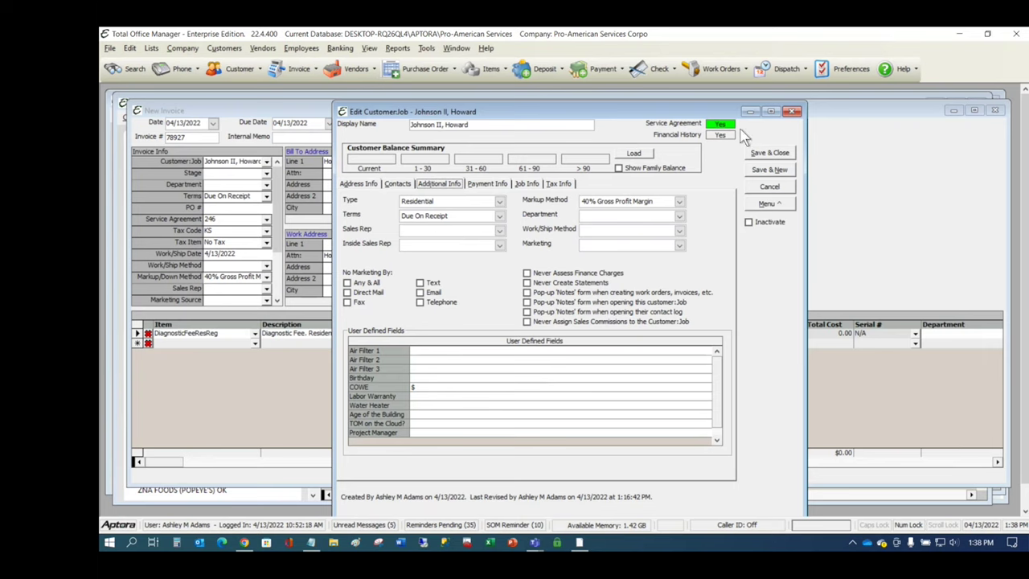
left_click(793, 111)
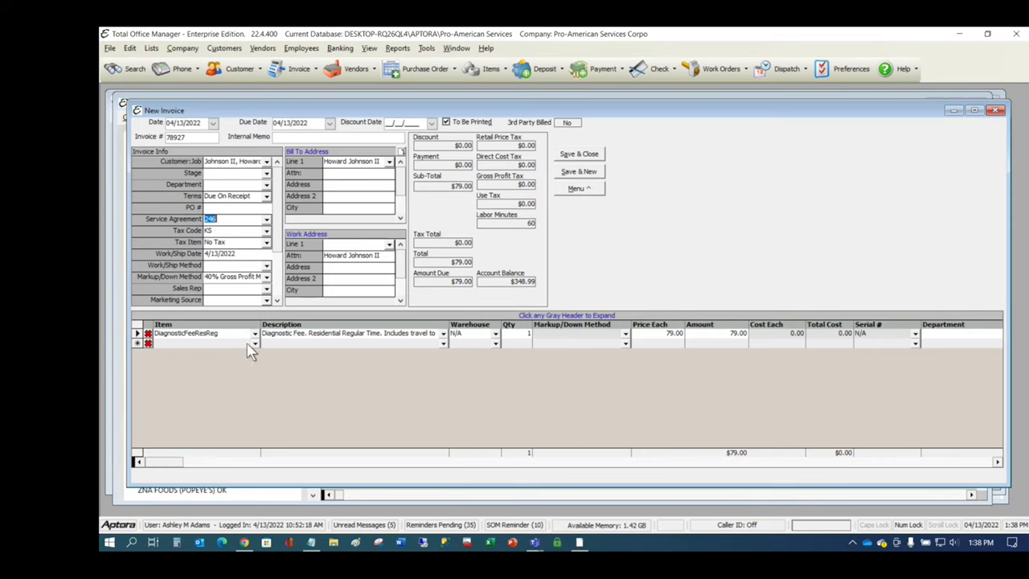
Step: Add part 001656621 Spraybar Distribution Bar at $44.42 as the second invoice line
left_click(203, 351)
left_click(997, 110)
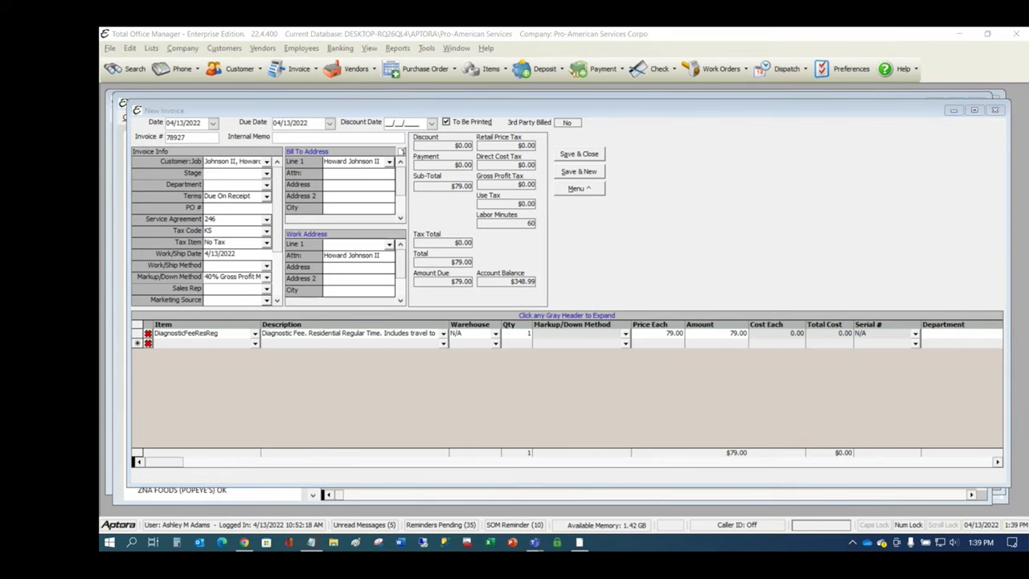
left_click(255, 344)
scroll(285, 377, "down", 6)
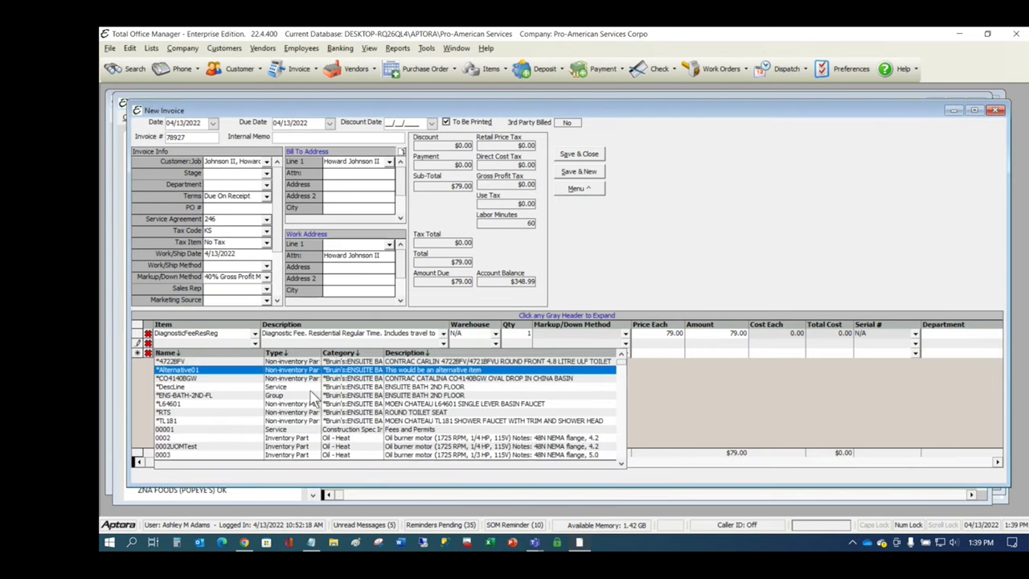
key("Return")
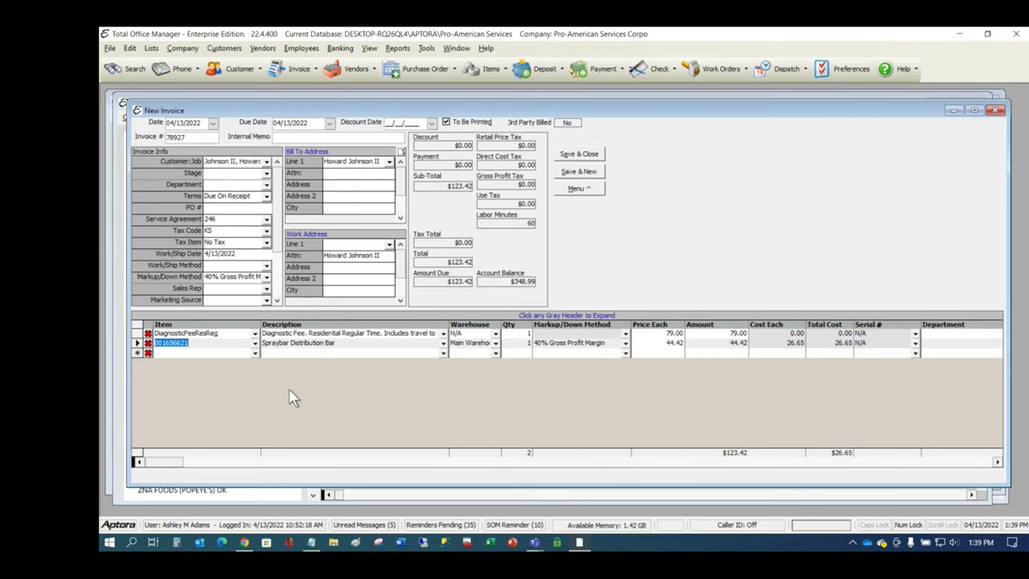
Step: Add the SEARES3 SEA Discount (-$6.66) as the third line, bringing the total to $116.76
left_click(205, 353)
type("SEAComm2424")
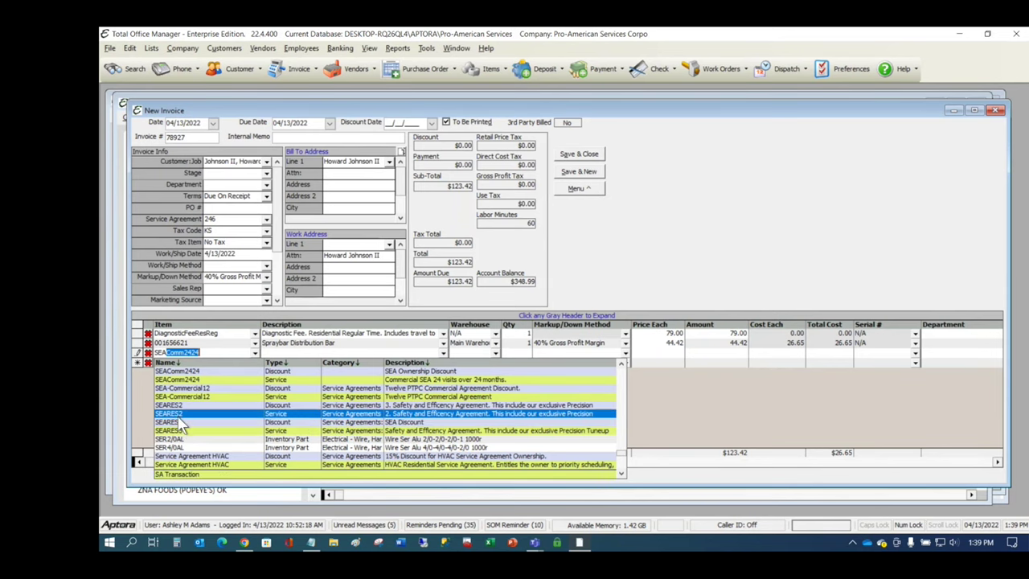
left_click(180, 423)
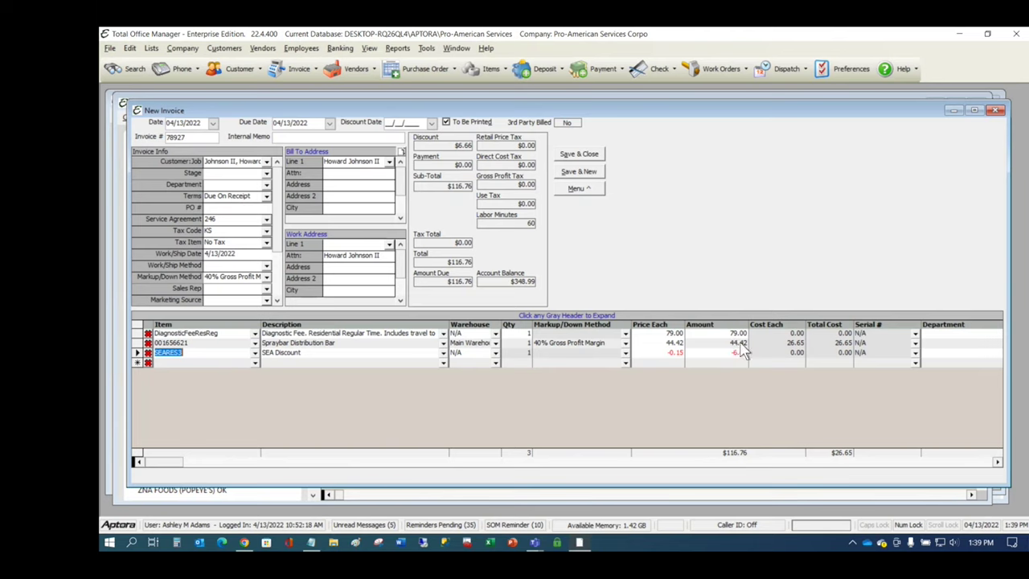
left_click(161, 352)
Step: Insert a $123.42 Subtotal line above the SEARES3 discount, making it -$18.51 and the total $104.91
right_click(157, 352)
mouse_move(219, 347)
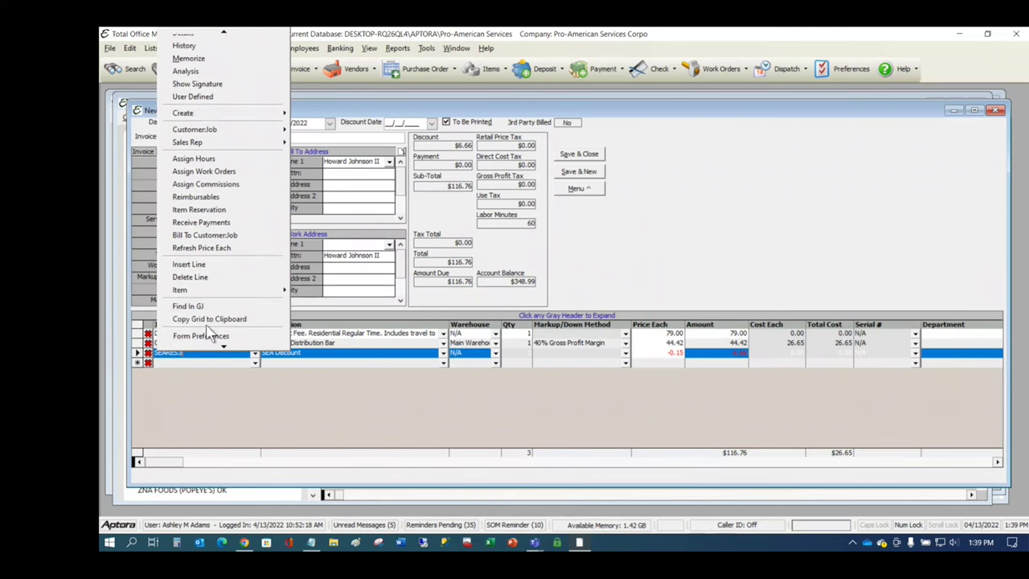
key("Escape")
key("Insert")
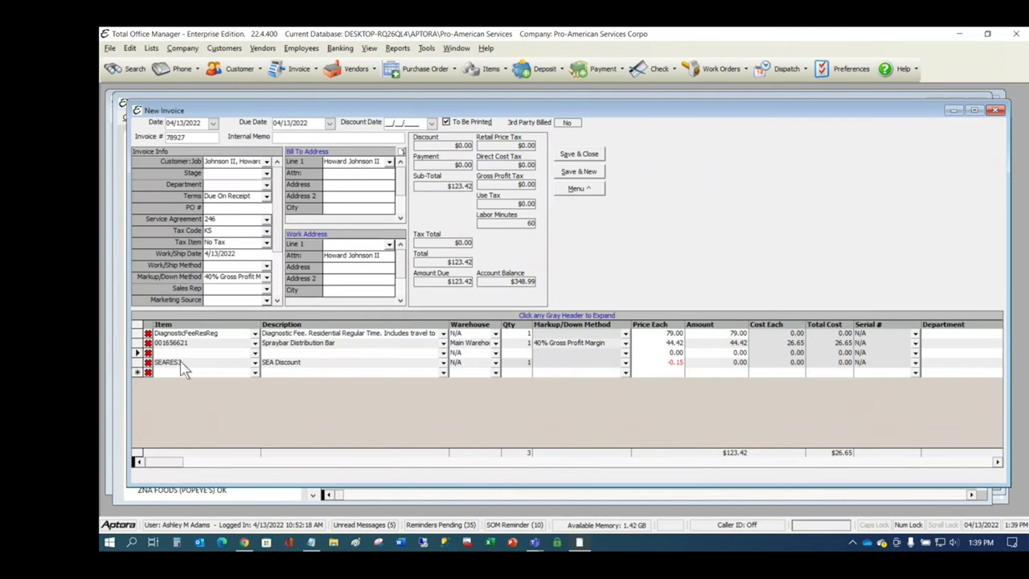
type("sub")
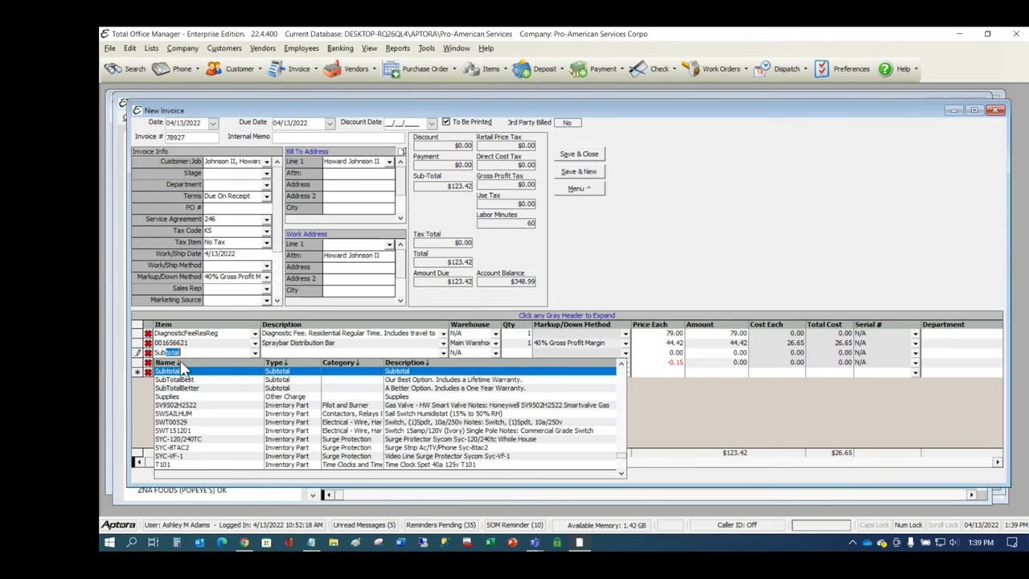
left_click(182, 370)
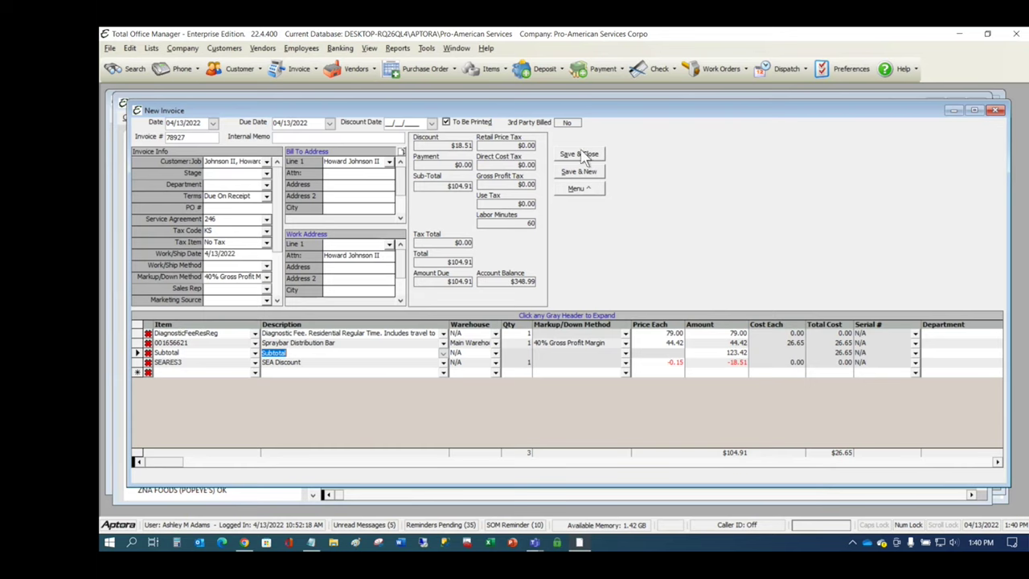
left_click(580, 153)
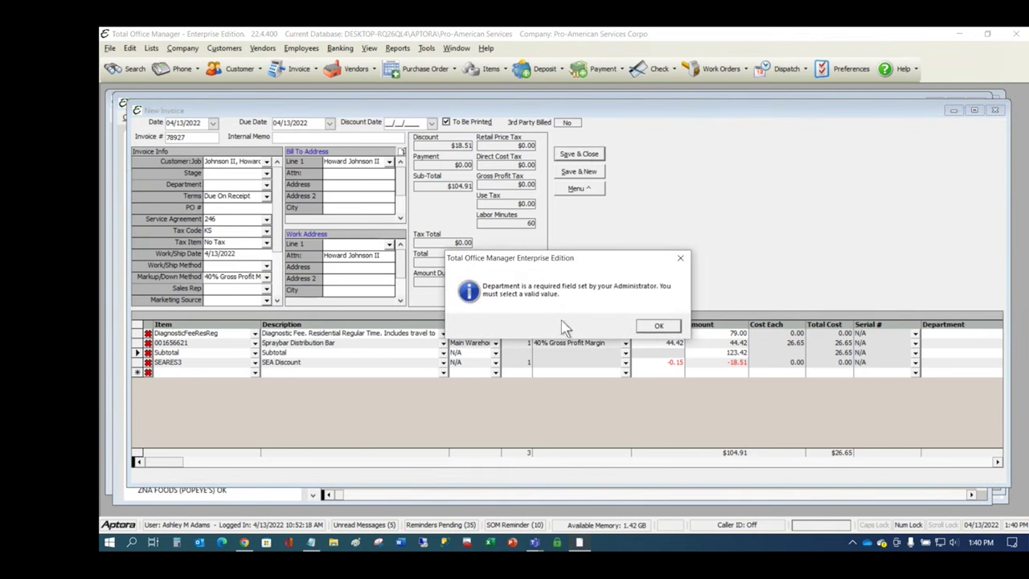
Step: Set the Service Agreement department on all invoice lines and save invoice 78927
left_click(656, 324)
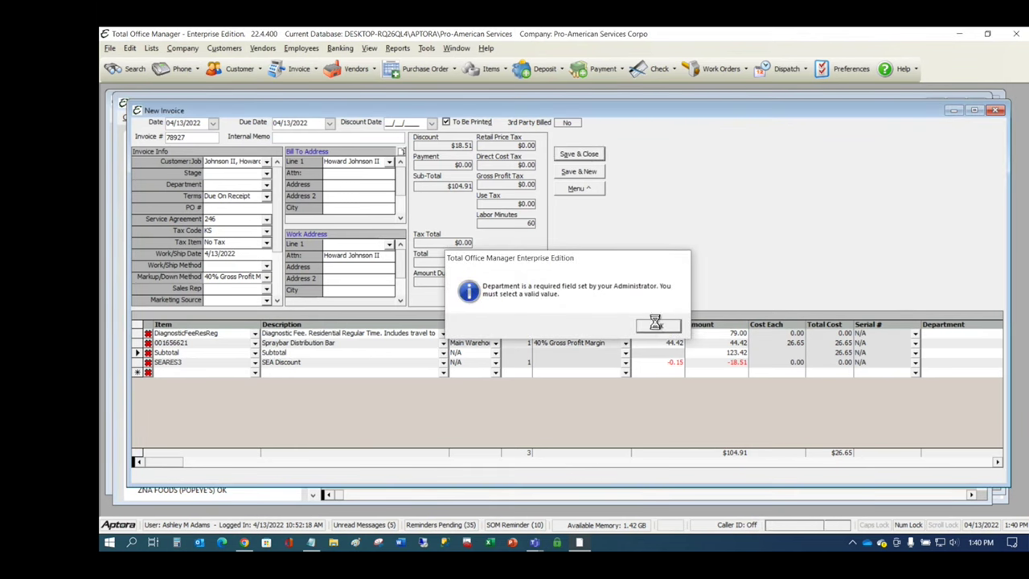
left_click(267, 185)
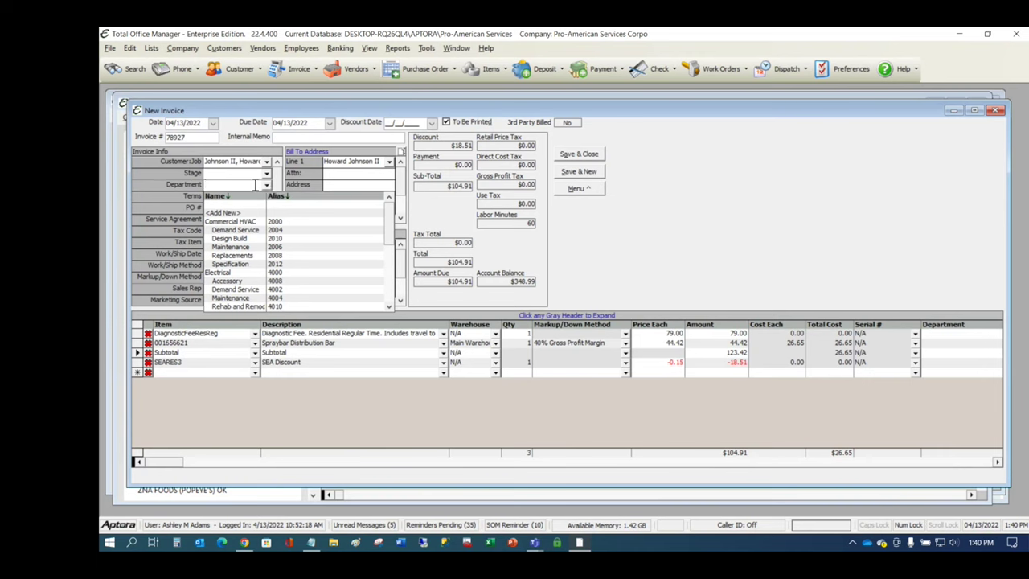
key("Up")
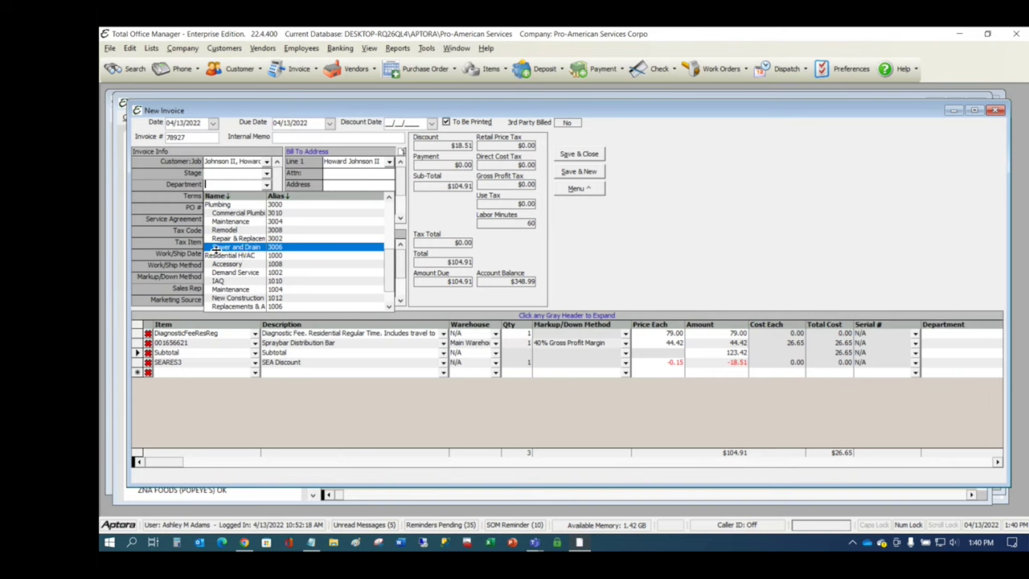
scroll(217, 251, "down", 1)
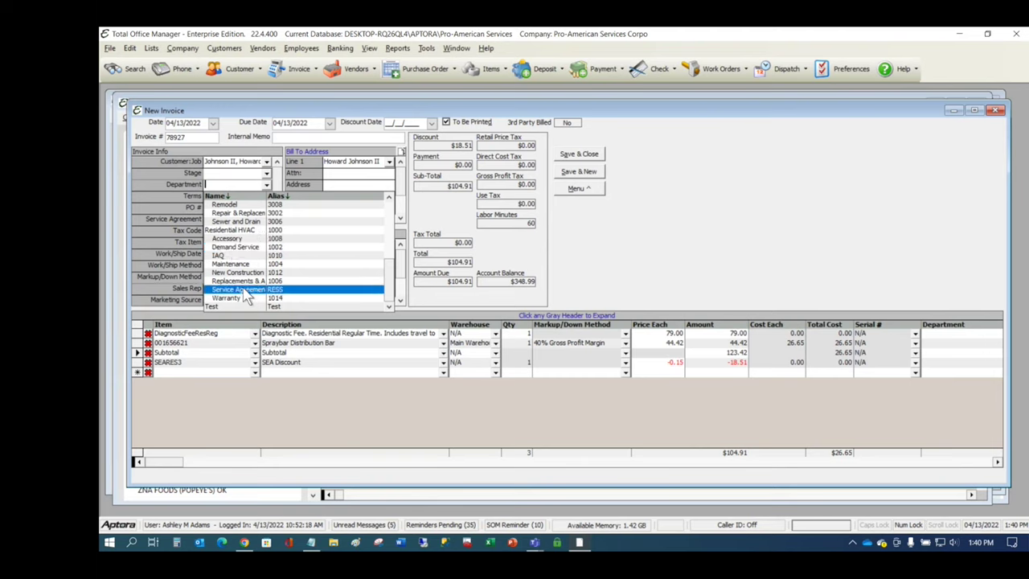
left_click(241, 289)
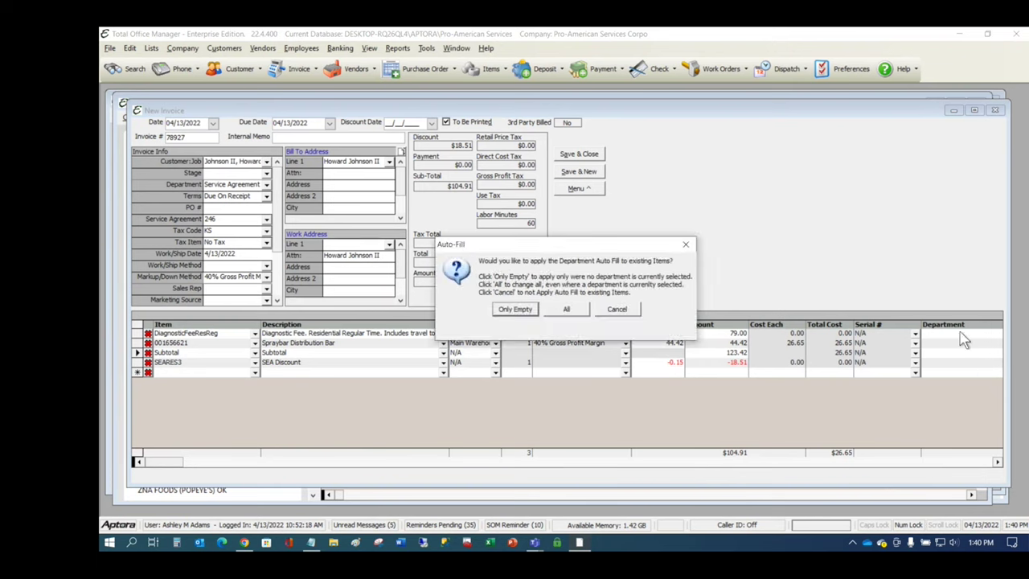
left_click(566, 311)
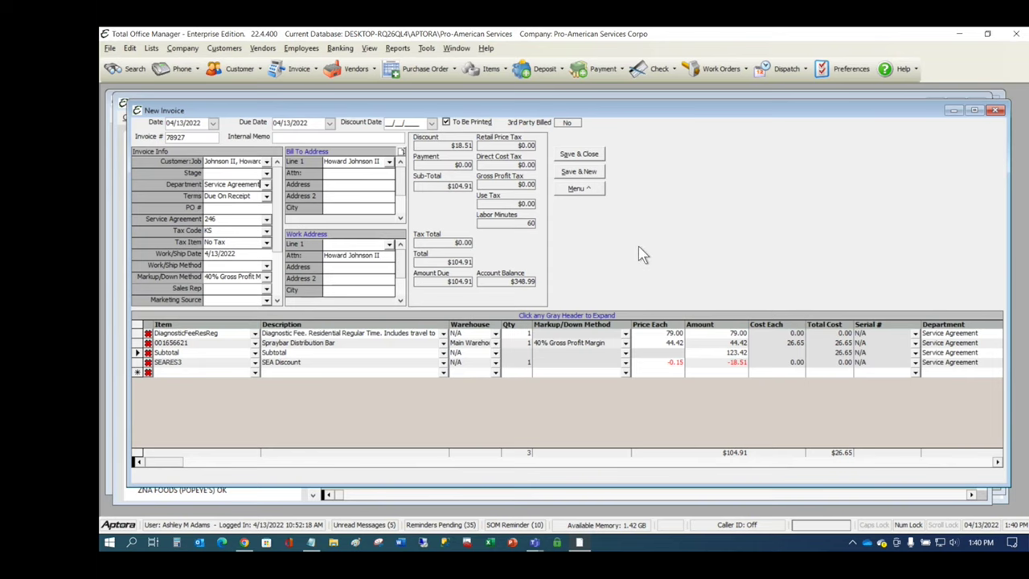
left_click(587, 155)
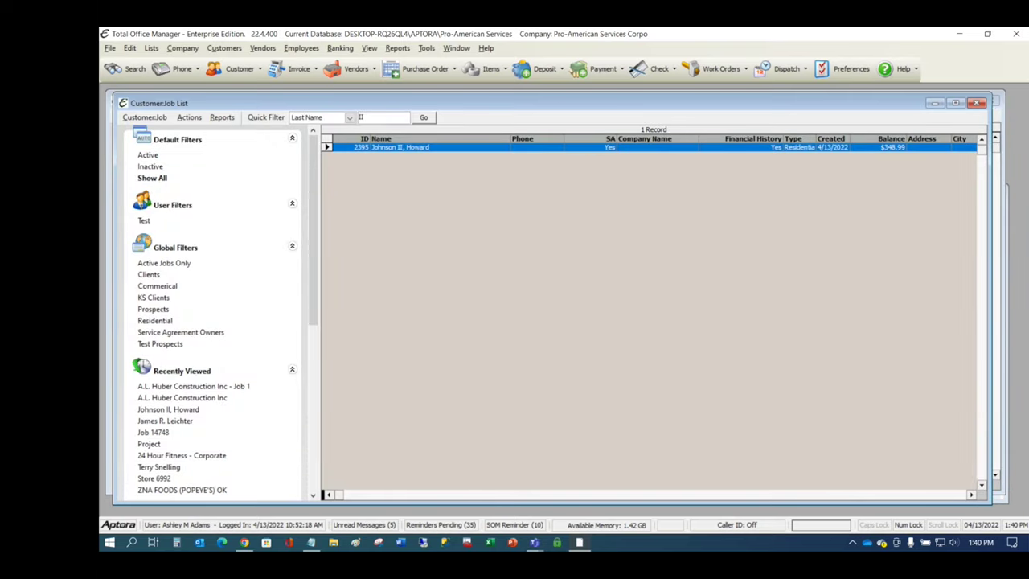
Step: Close the customer and item lists, open the Service Agreement List, and bring up its menu
left_click(977, 103)
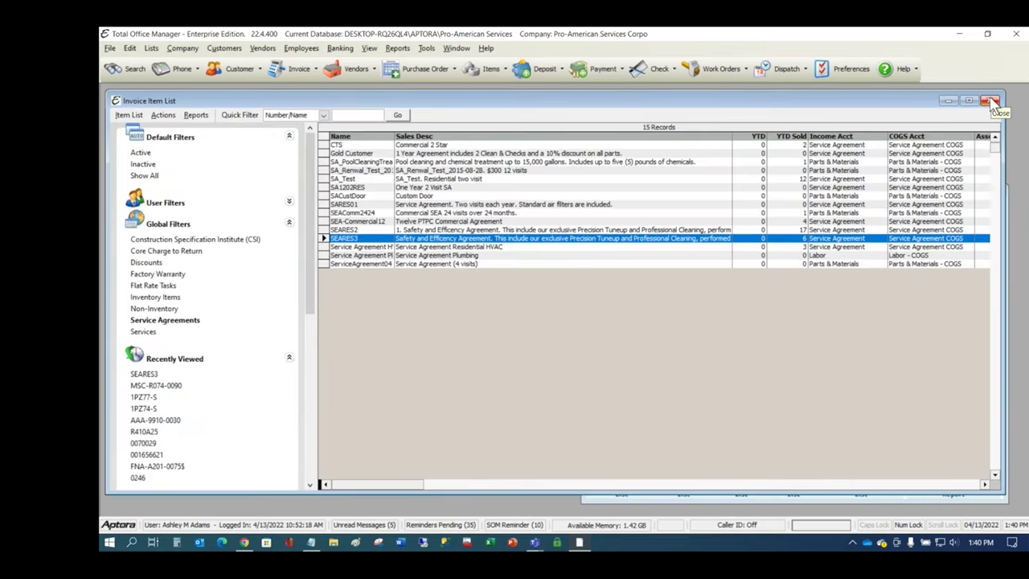
left_click(992, 103)
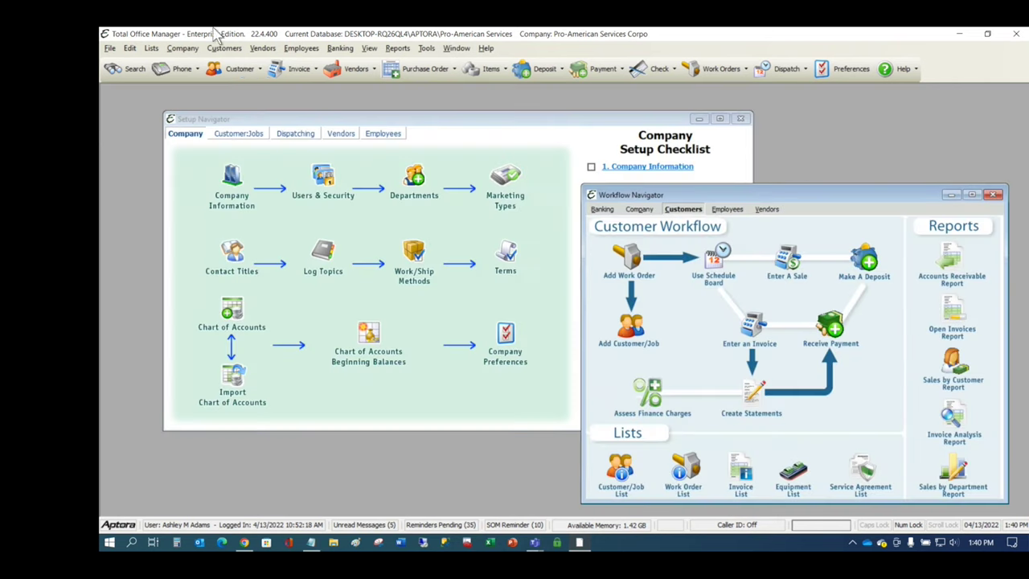
left_click(225, 50)
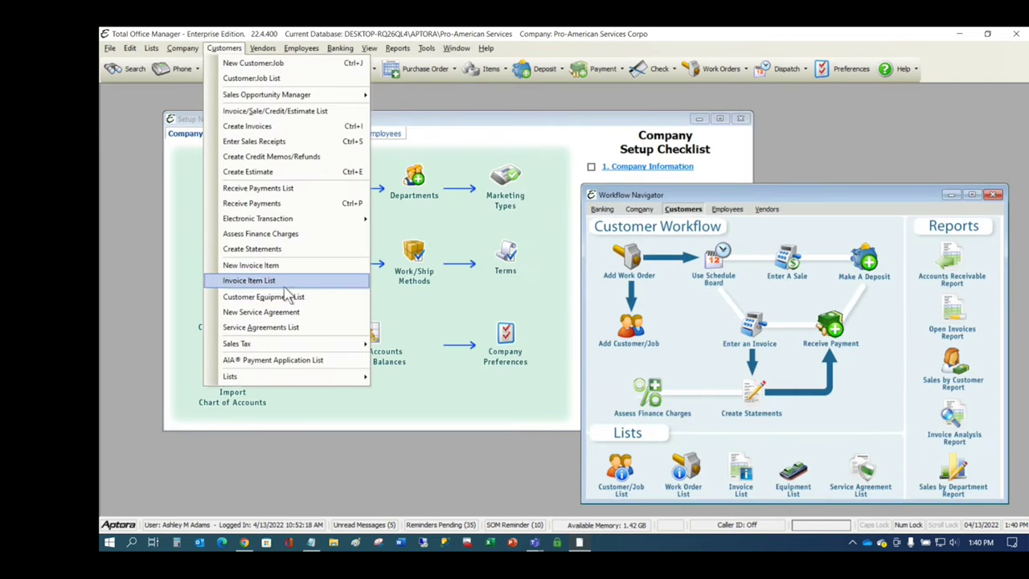
left_click(275, 328)
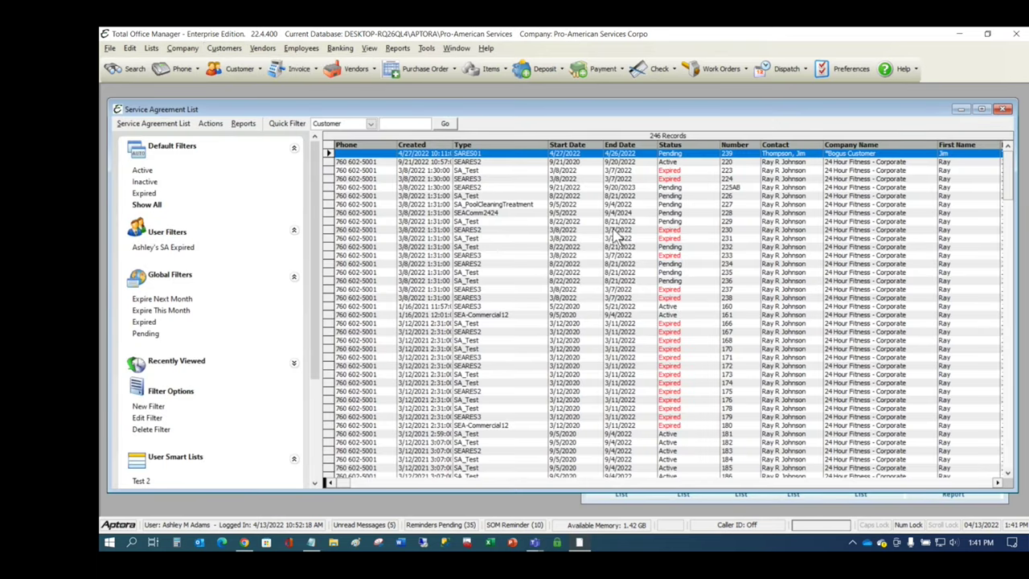
left_click(161, 124)
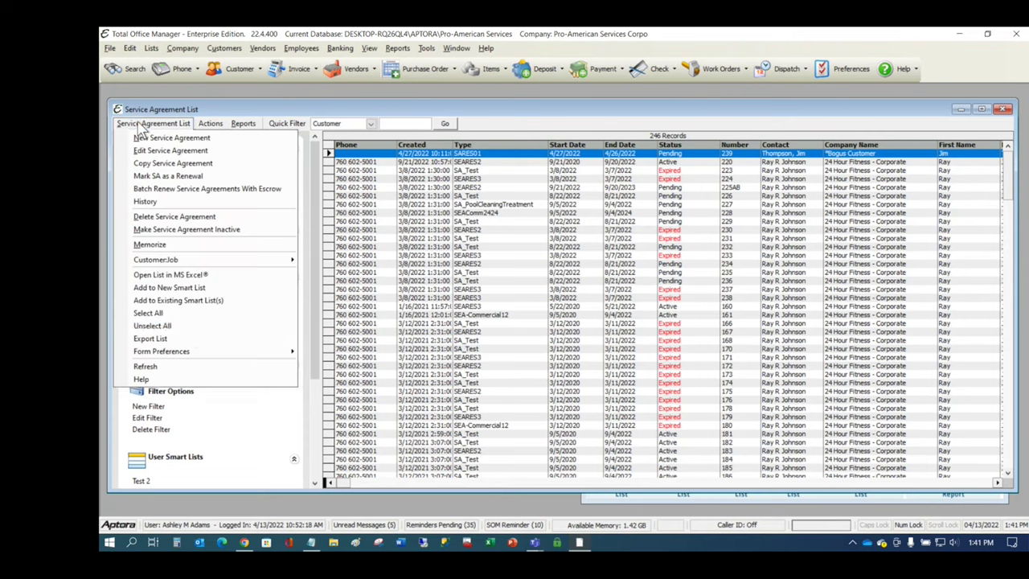
mouse_move(198, 359)
left_click(334, 351)
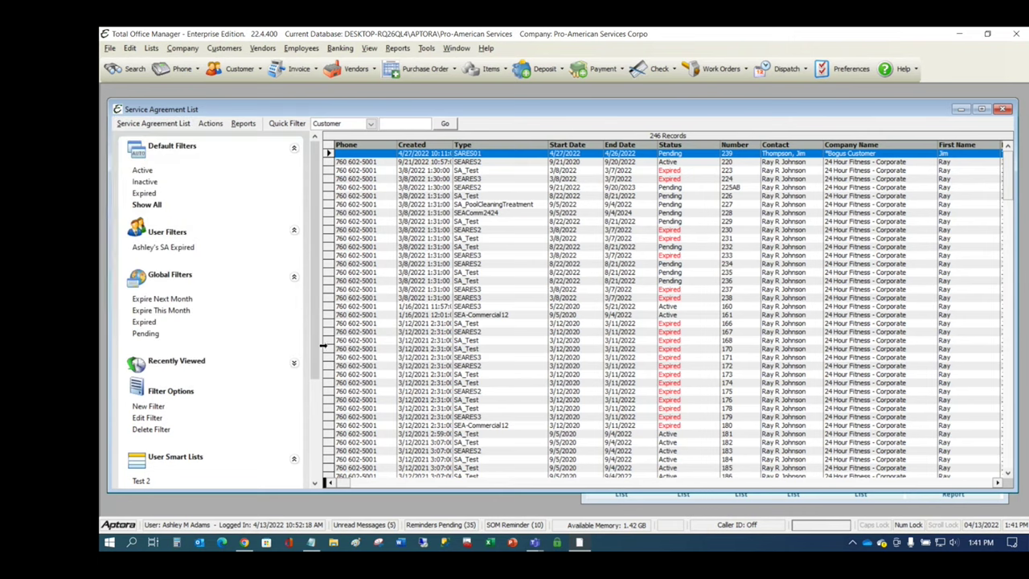
left_click_drag(613, 205, 612, 161)
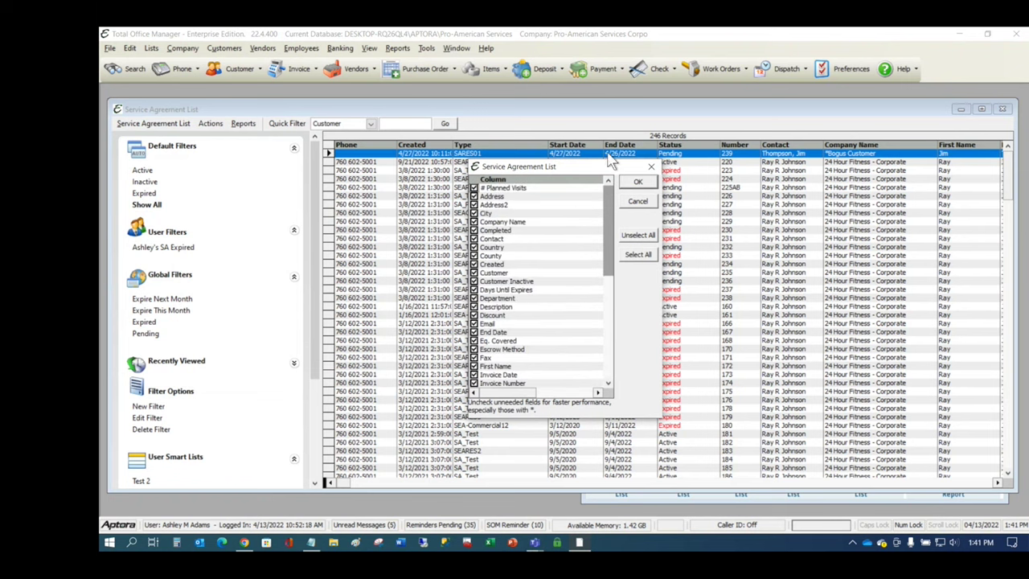
left_click_drag(611, 213, 617, 366)
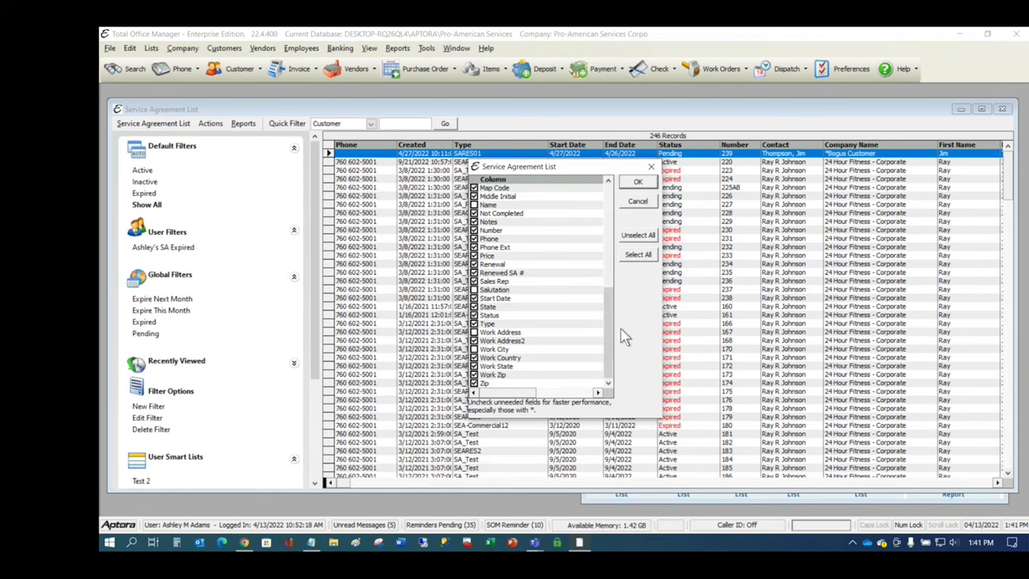
left_click_drag(604, 333, 604, 211)
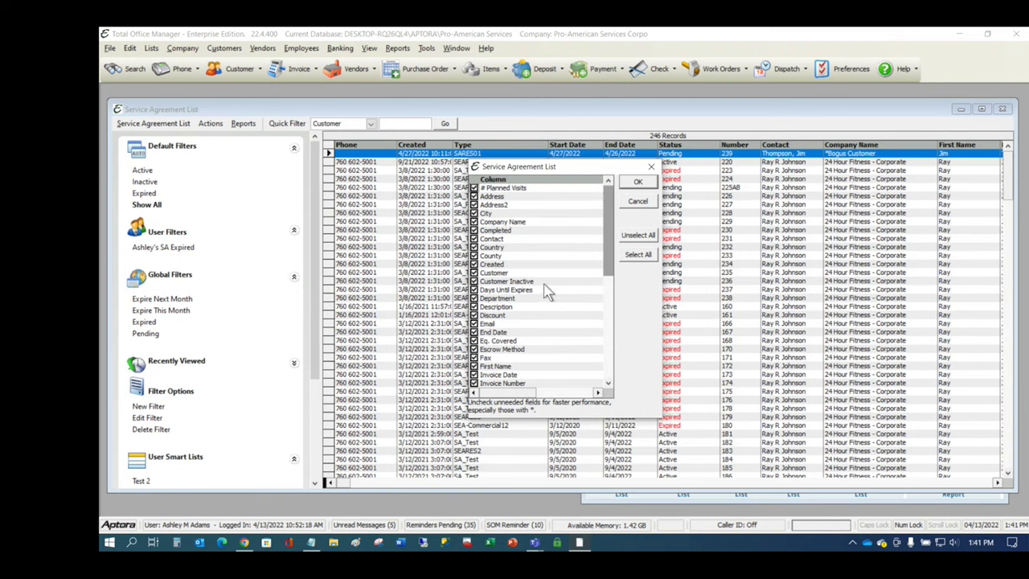
left_click(651, 169)
right_click(583, 188)
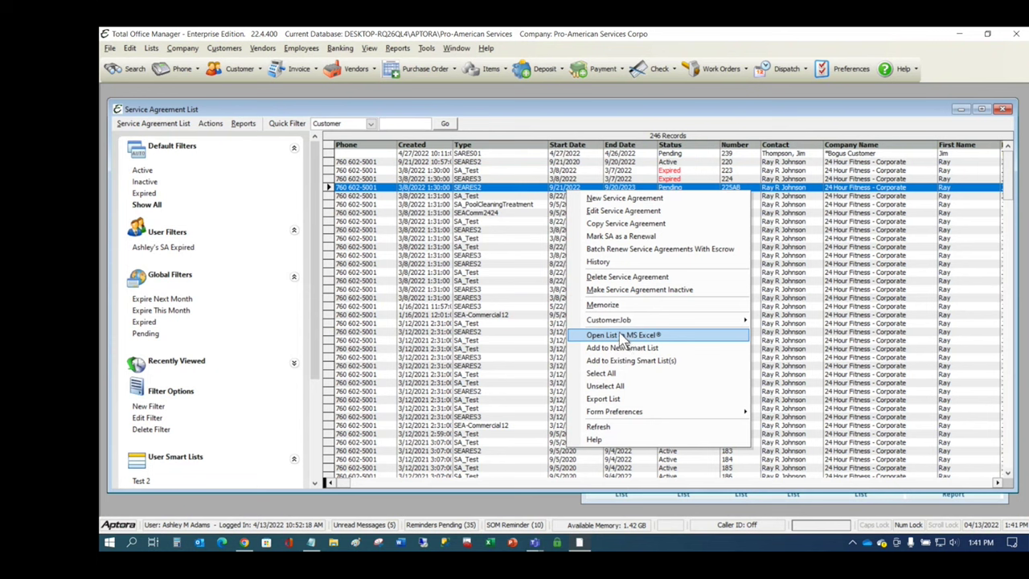
Step: Quick-filter the service agreement list by Number 225AB and open that agreement
left_click(378, 282)
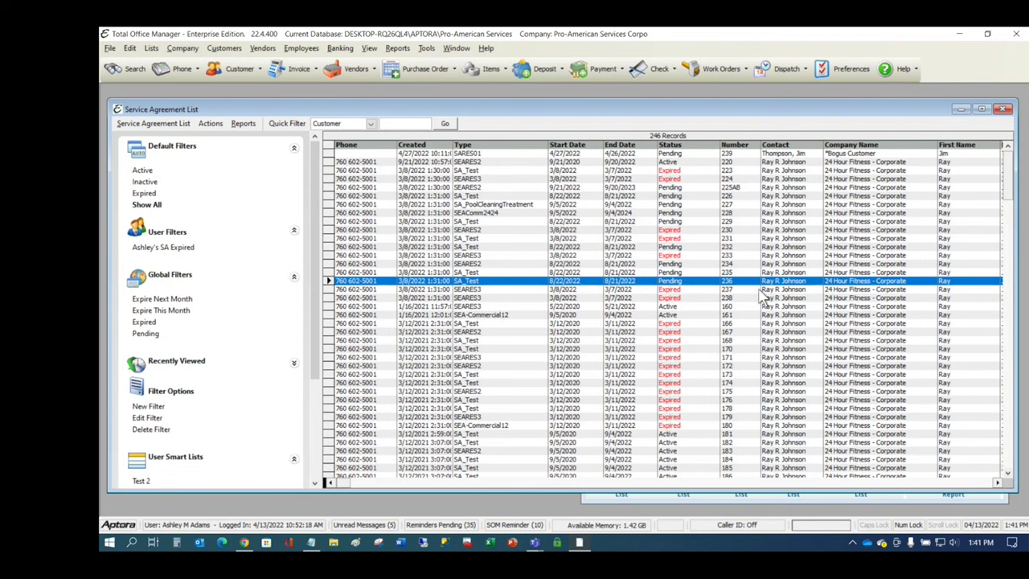
left_click(371, 123)
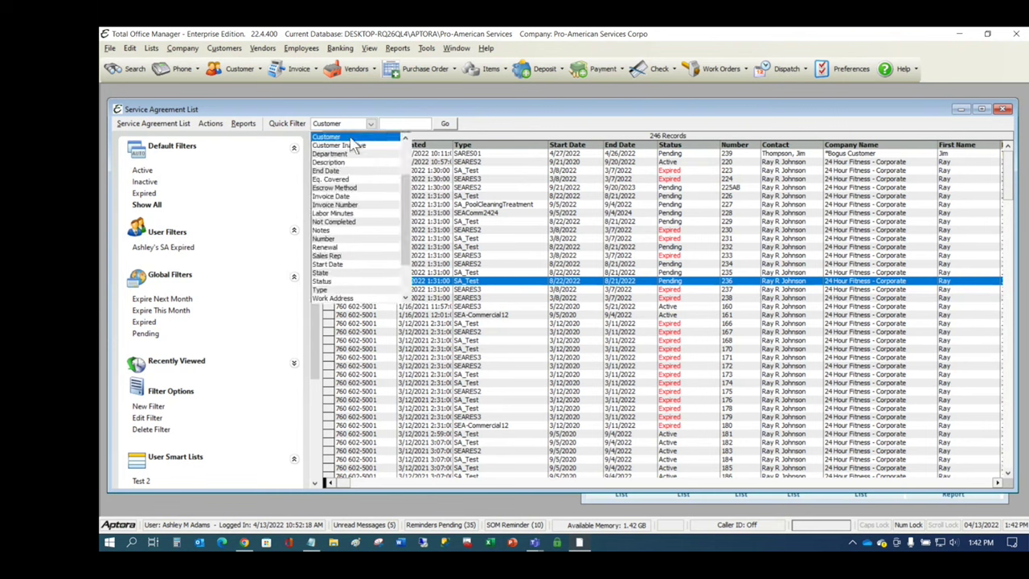
scroll(354, 144, "up", 3)
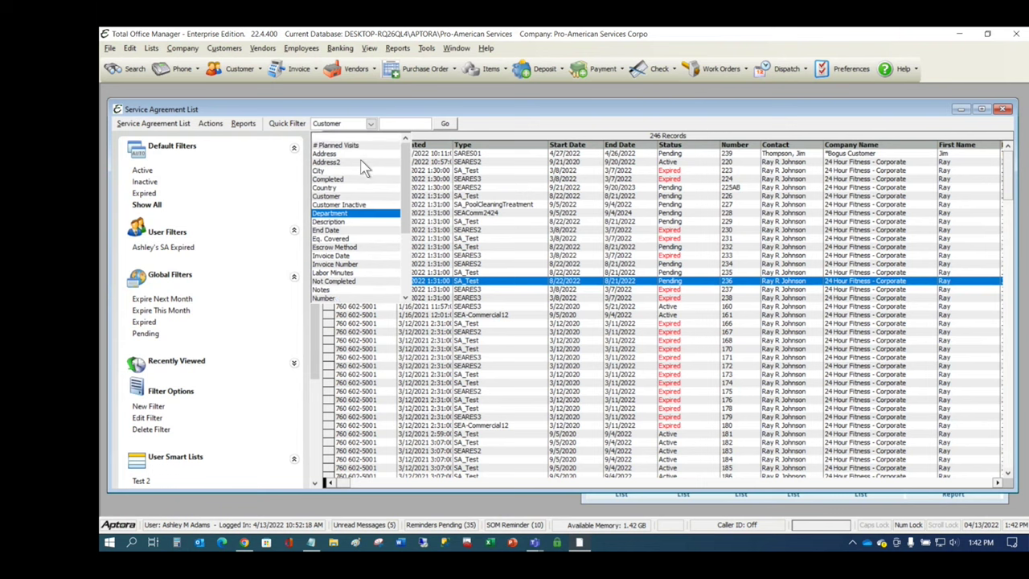
scroll(371, 197, "down", 3)
left_click(334, 230)
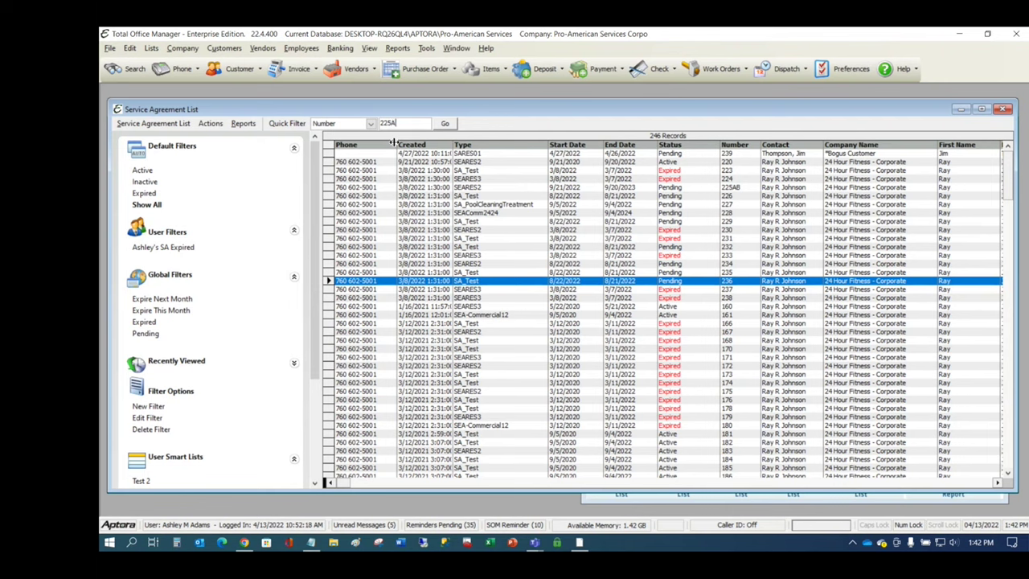
left_click(445, 123)
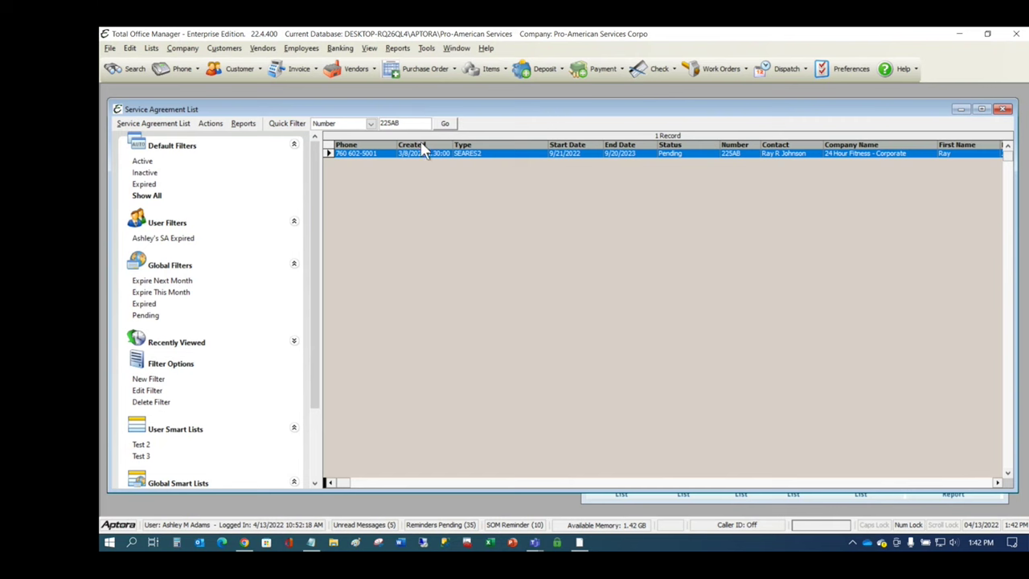
double_click(413, 153)
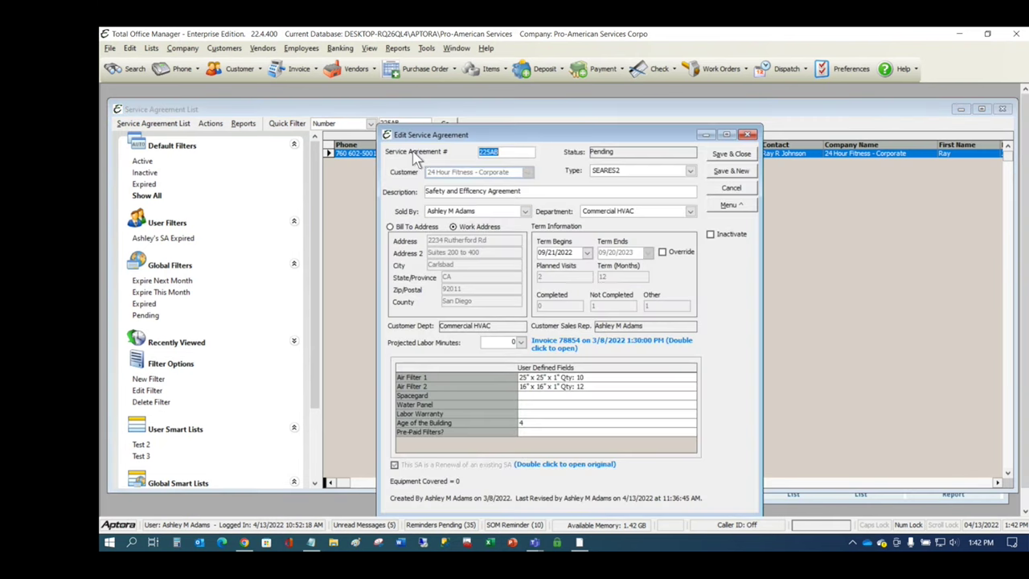
Step: Review agreement 225AB's linked invoice 78854, then open its original expired agreement 68
left_click_drag(462, 139, 312, 102)
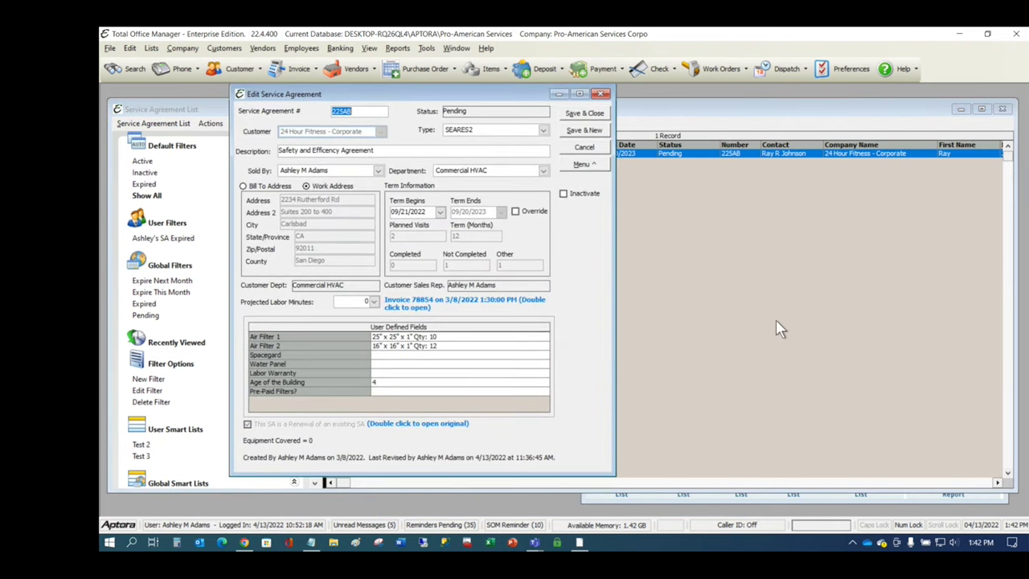
left_click_drag(424, 98, 457, 91)
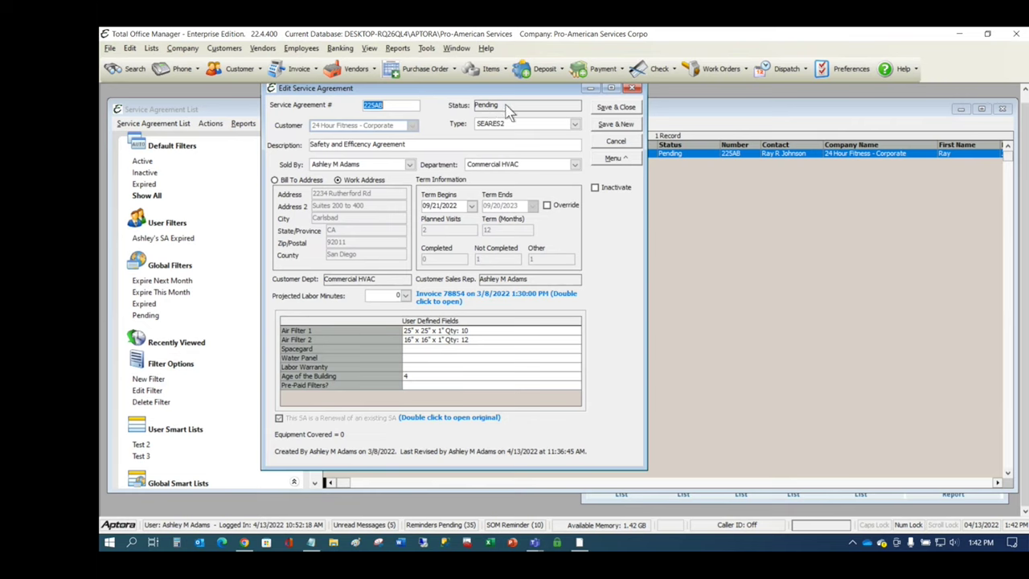
left_click_drag(505, 91, 526, 103)
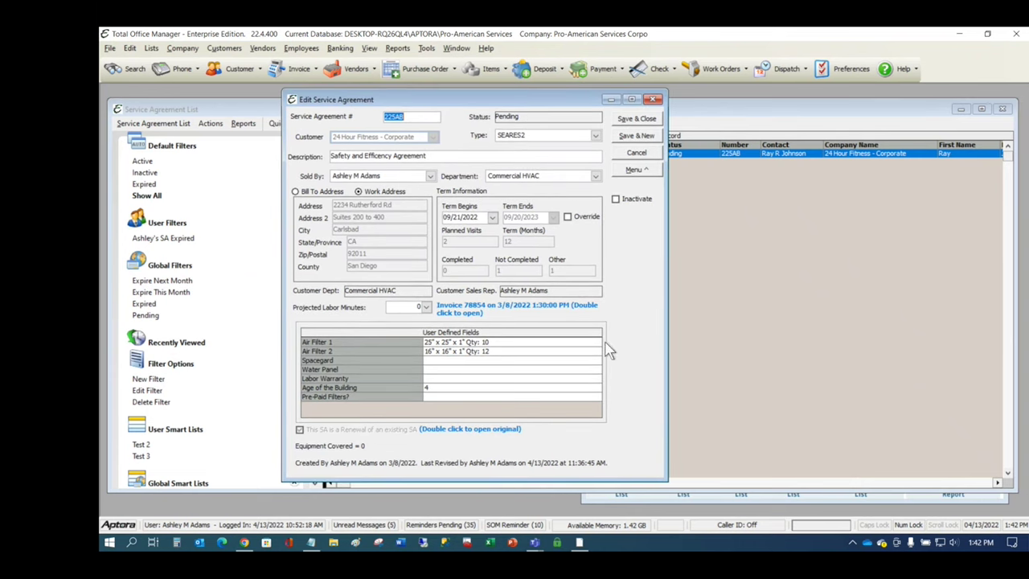
double_click(476, 307)
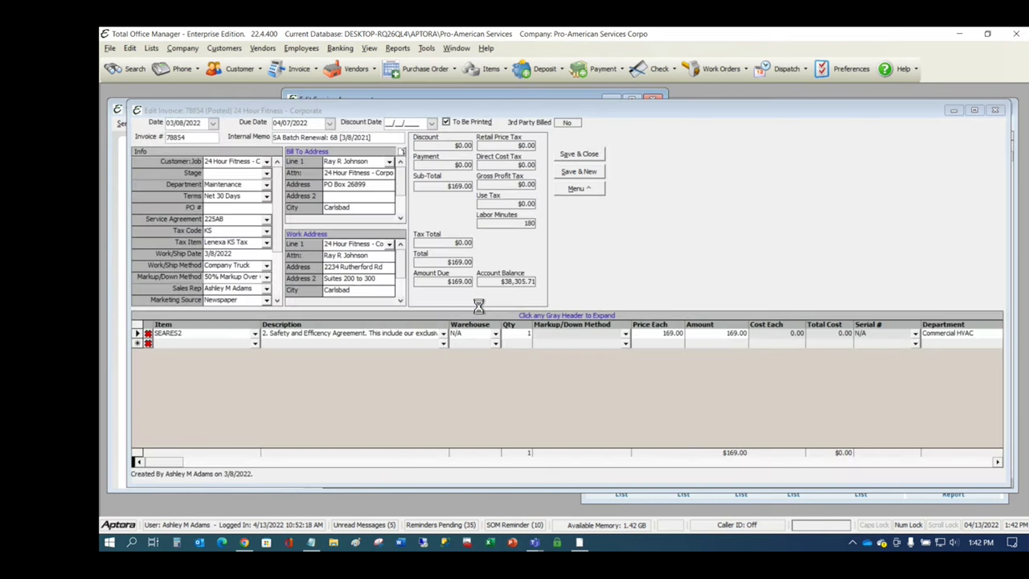
left_click(1001, 109)
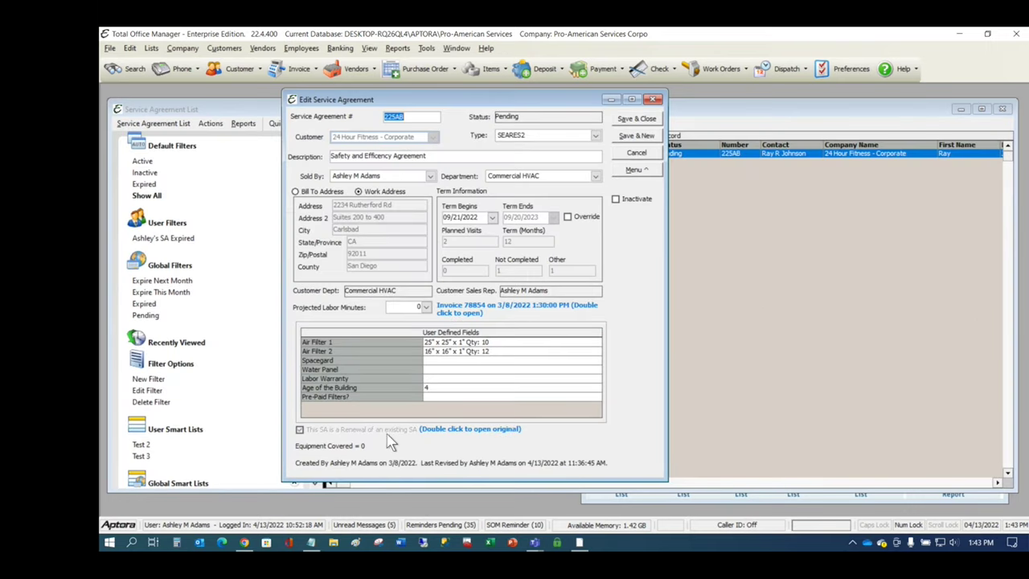
double_click(478, 431)
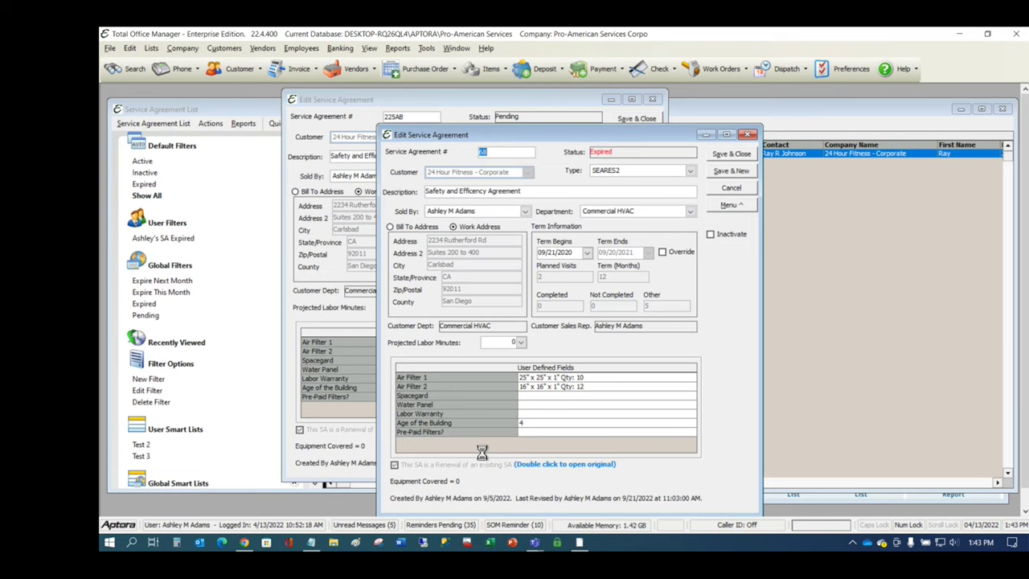
left_click_drag(650, 134, 876, 105)
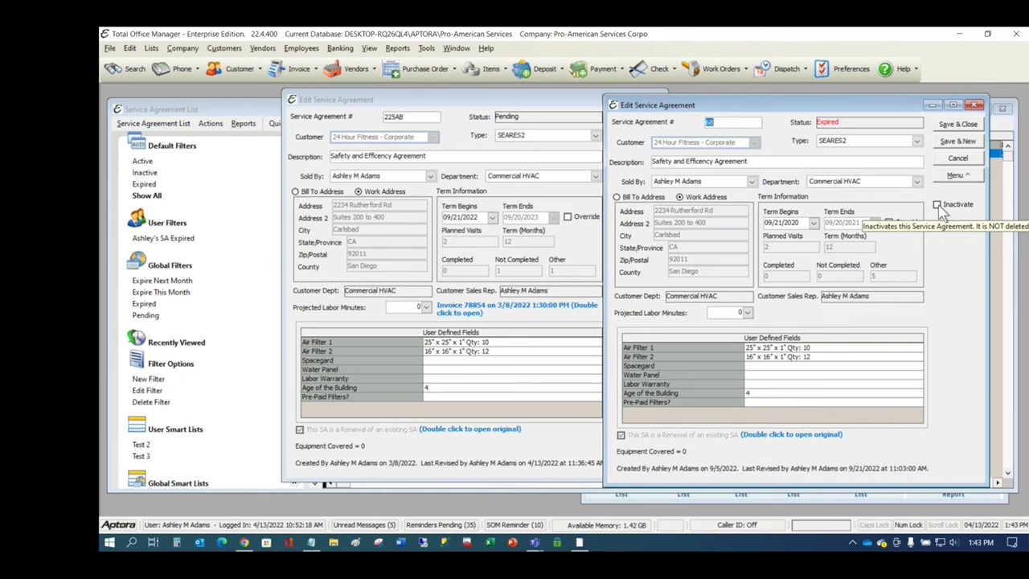
left_click(954, 177)
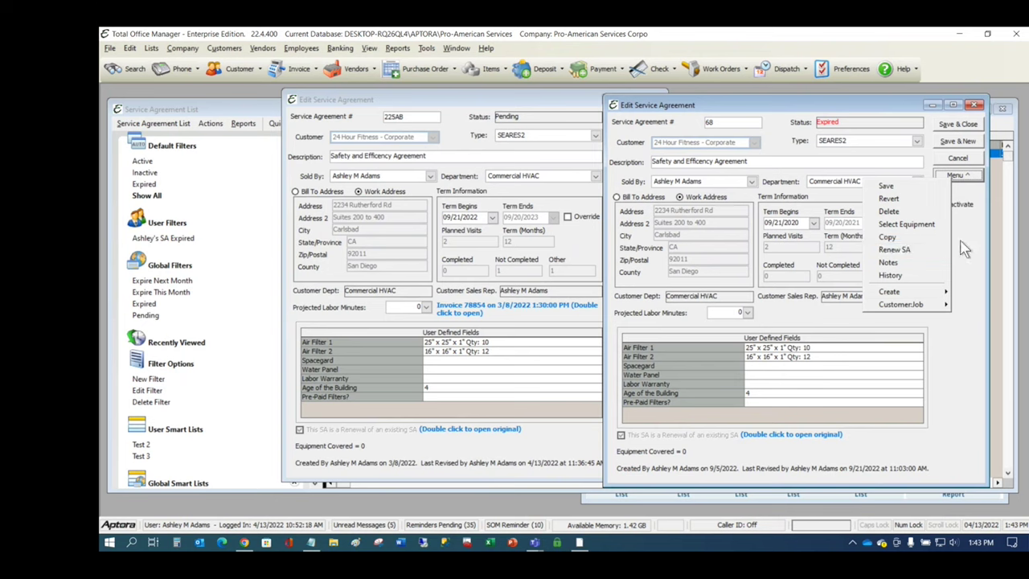
left_click(901, 251)
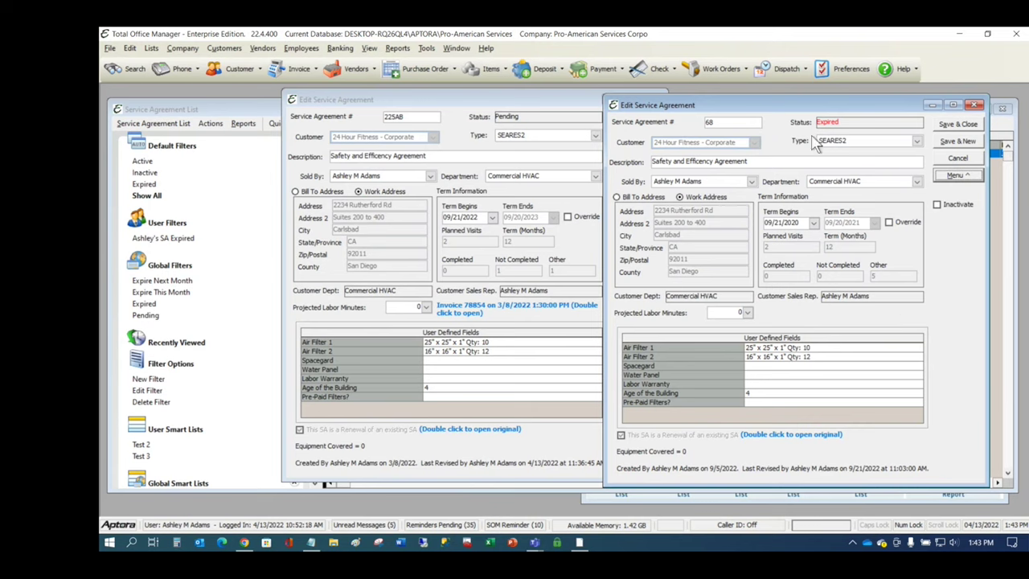
left_click(956, 177)
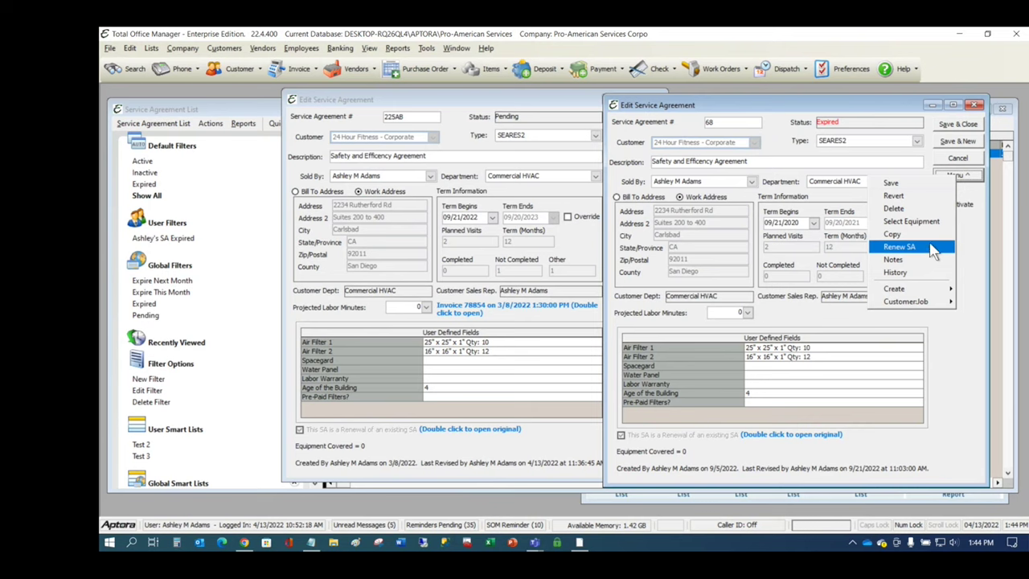
left_click(973, 248)
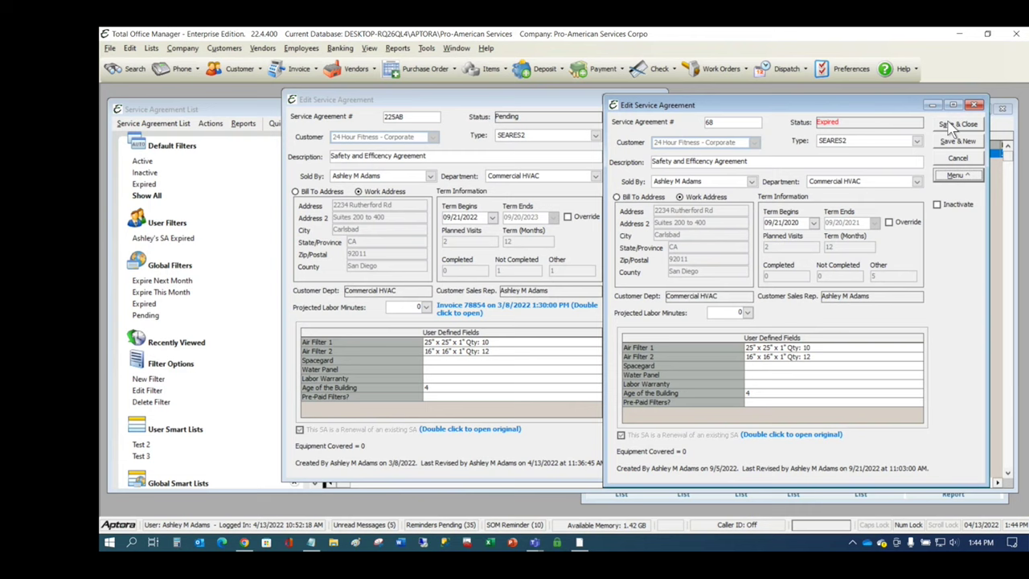
left_click(957, 125)
mouse_move(543, 102)
left_mouse_down()
mouse_move(613, 102)
mouse_move(543, 103)
left_mouse_up()
left_click(654, 170)
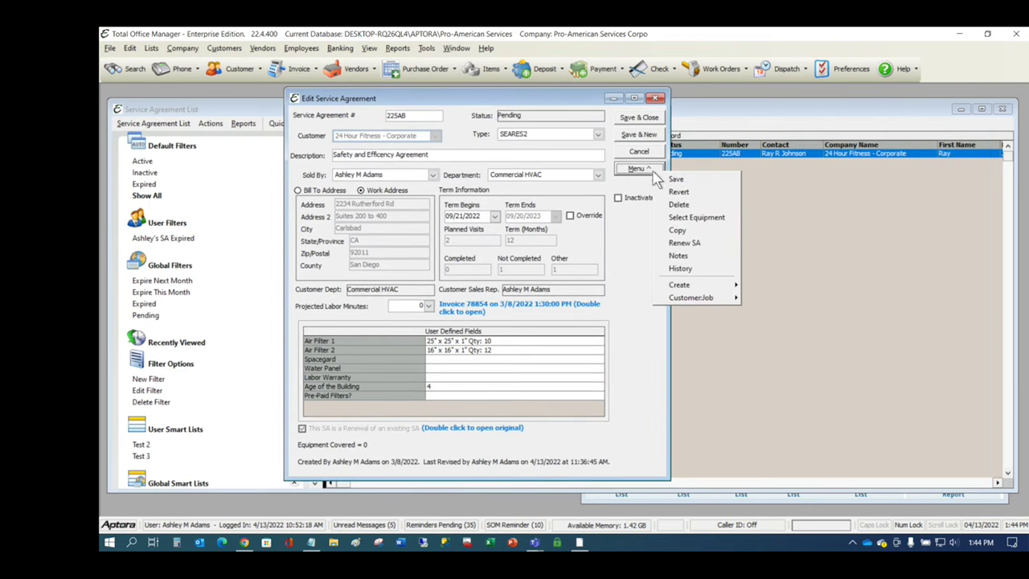
left_click(689, 267)
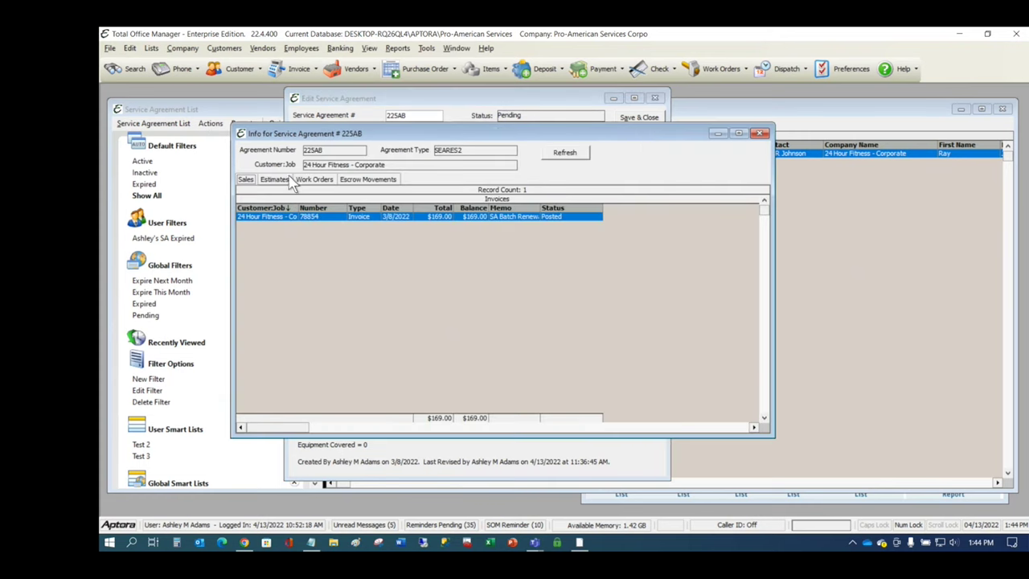
left_click(313, 180)
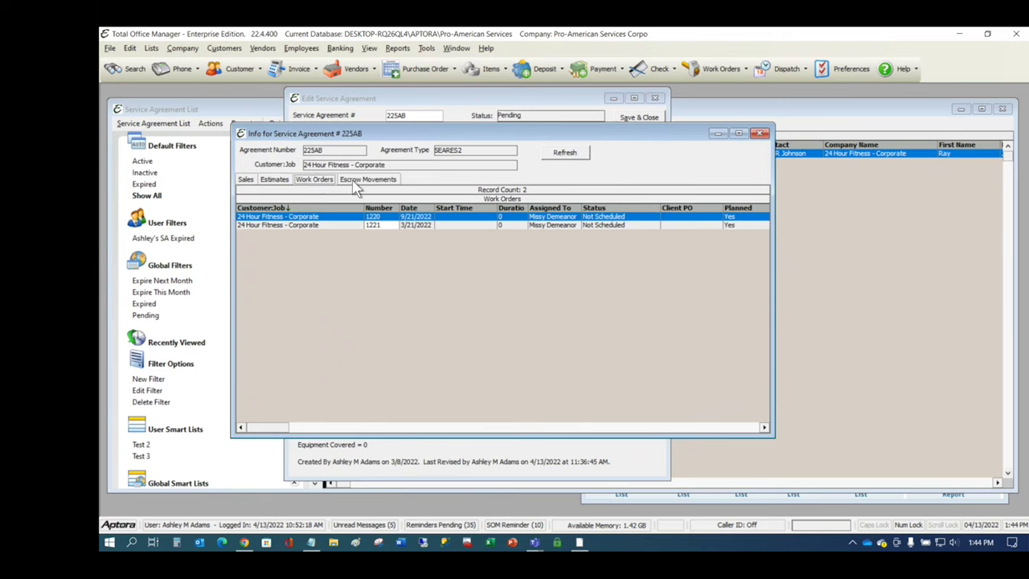
left_click(357, 181)
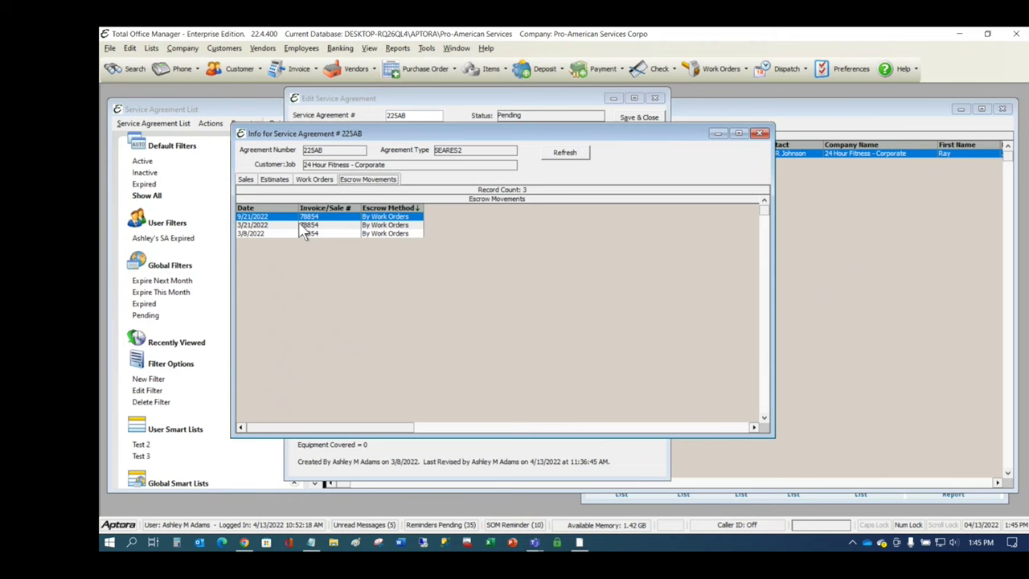
left_click(761, 134)
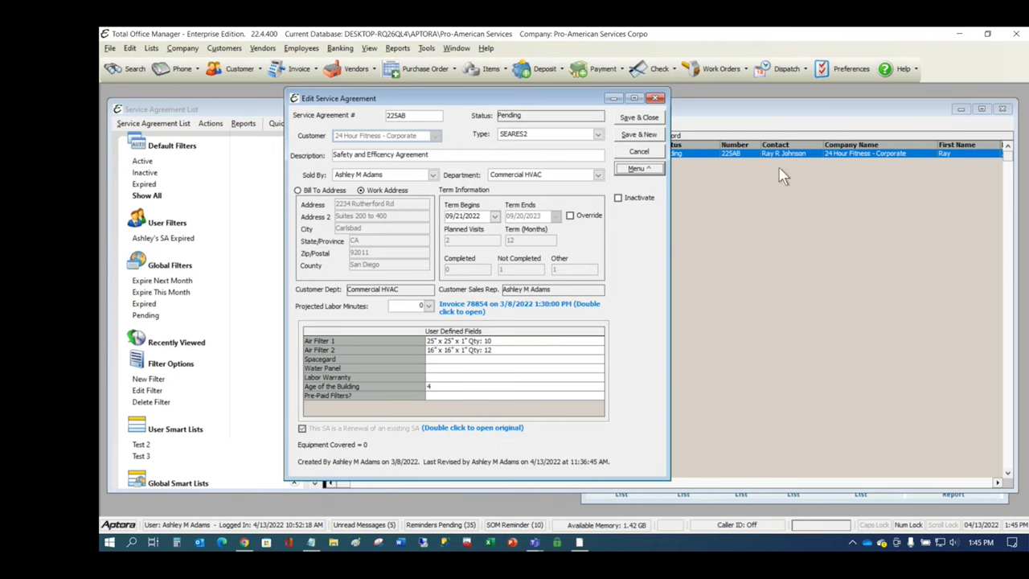
Step: Close agreement 225AB's editor unchanged, back to the one-record Pending agreement list
left_click_drag(527, 102, 599, 107)
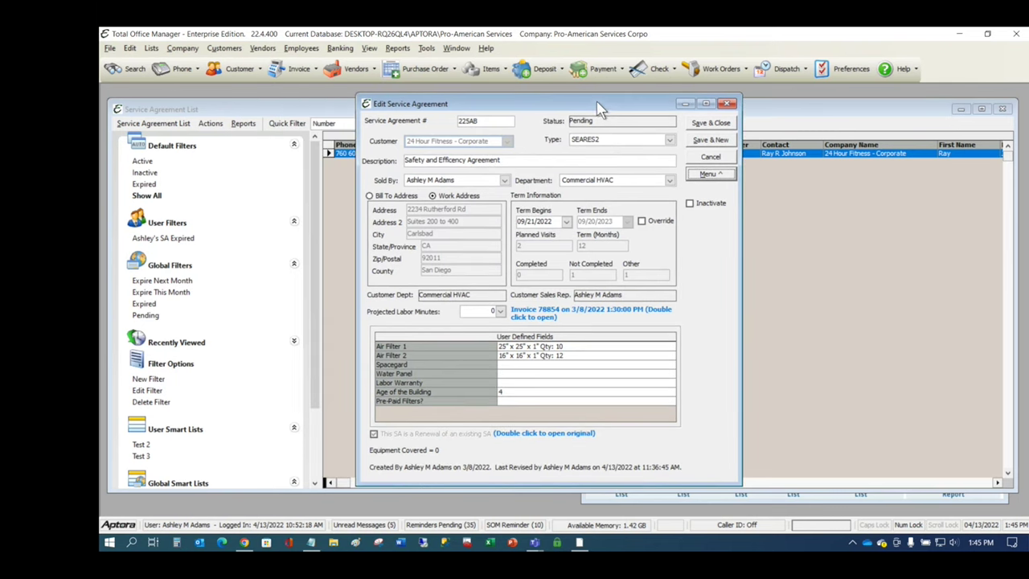
left_click(707, 174)
left_click(729, 239)
left_click(728, 104)
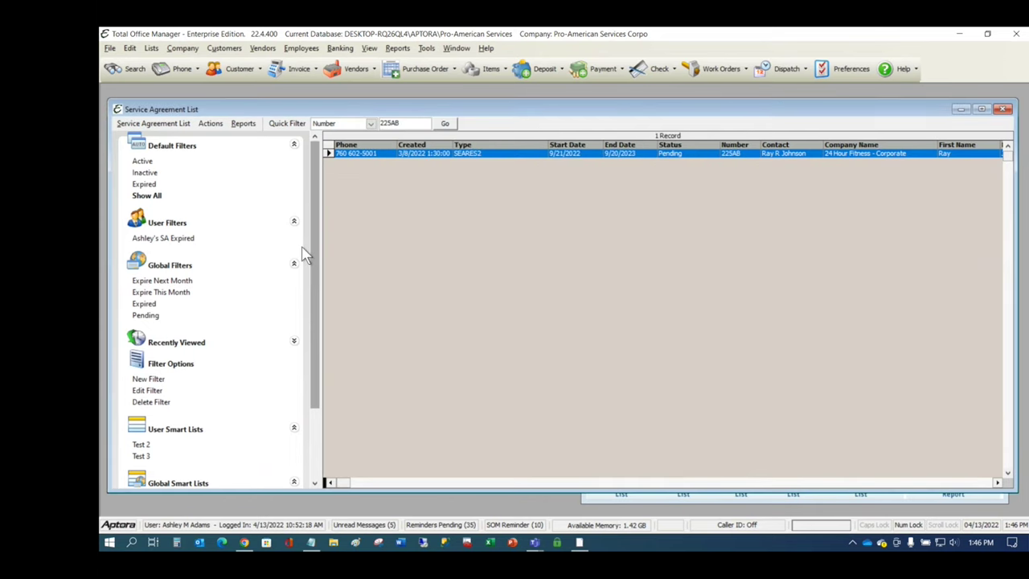
Step: List all 82 expired agreements with an empty Quick Filter, then open agreement 175's Menu
left_click(143, 186)
double_click(429, 122)
key("BackSpace")
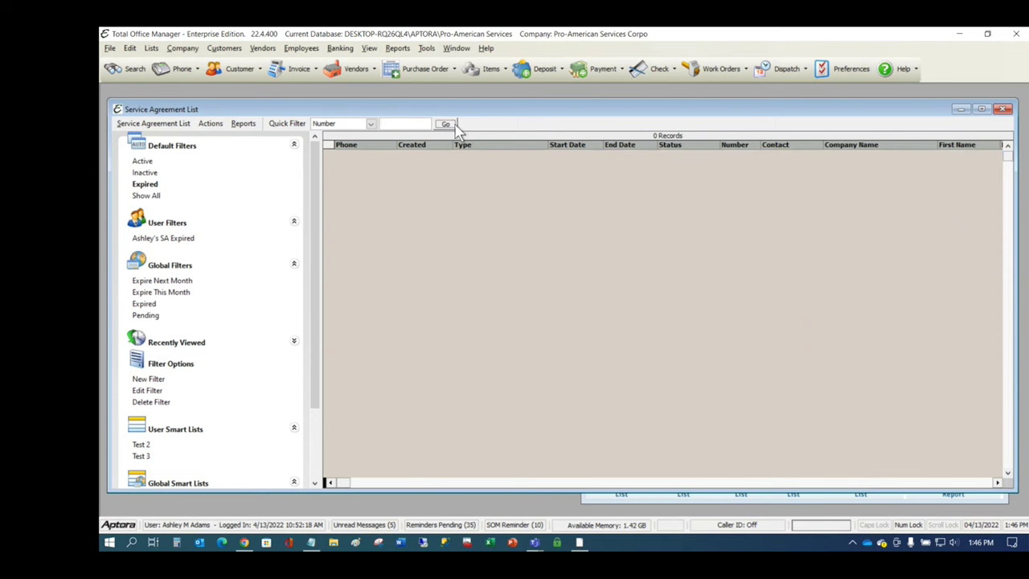
left_click(448, 125)
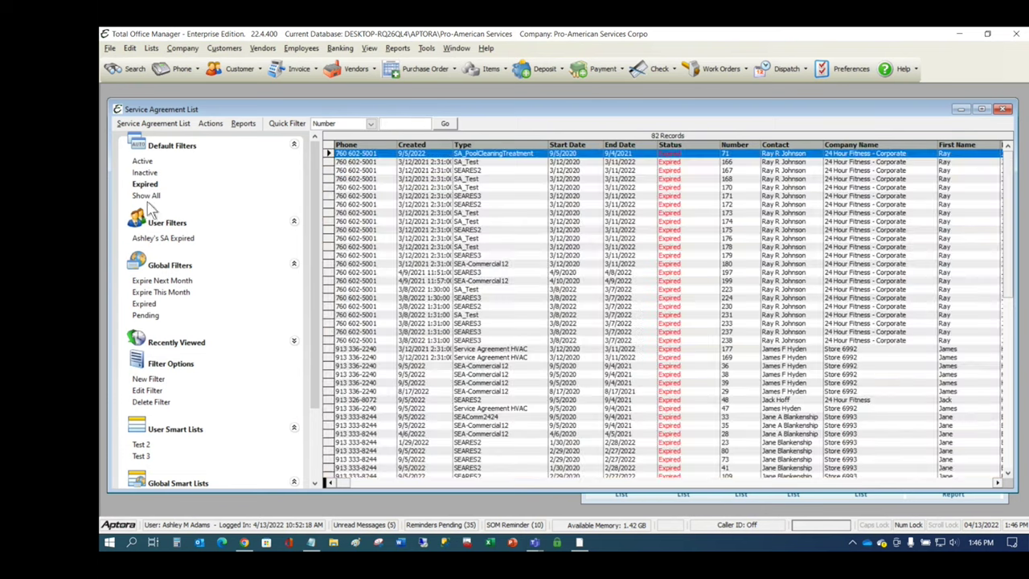
left_click(434, 231)
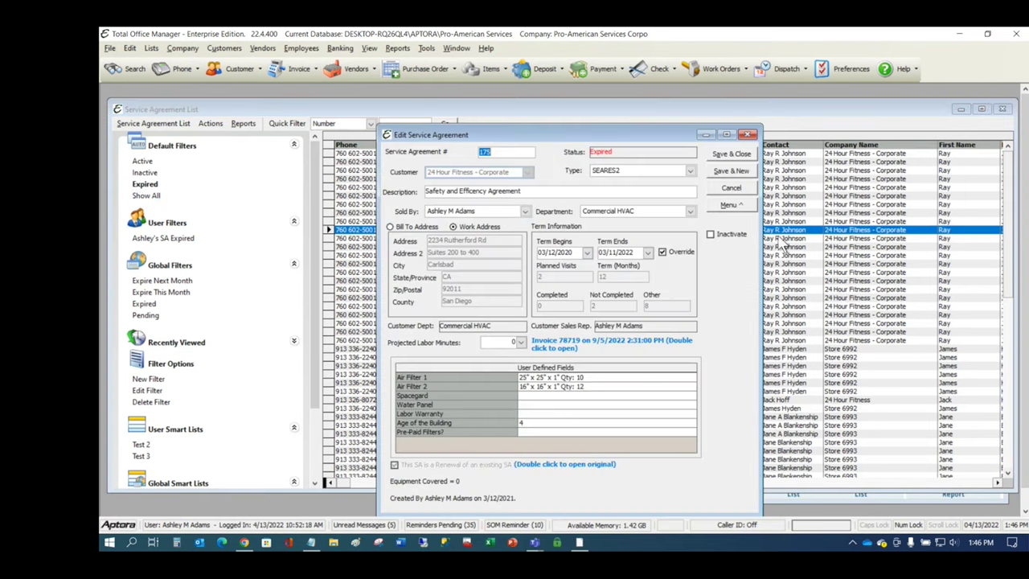
left_click(729, 205)
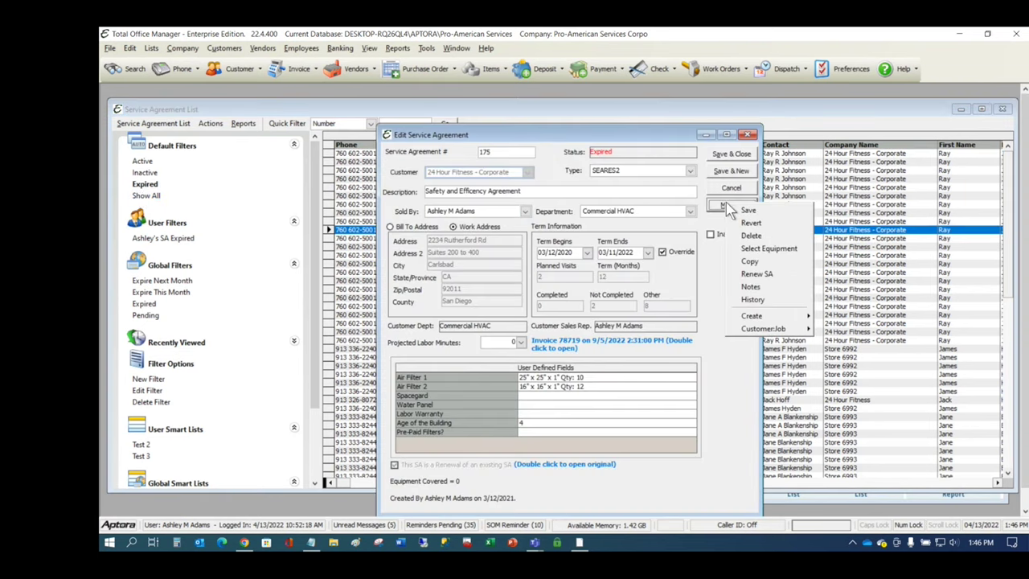
Step: Start Renew SA for agreement 175, then open Preferences on Appearance Options
left_click(757, 274)
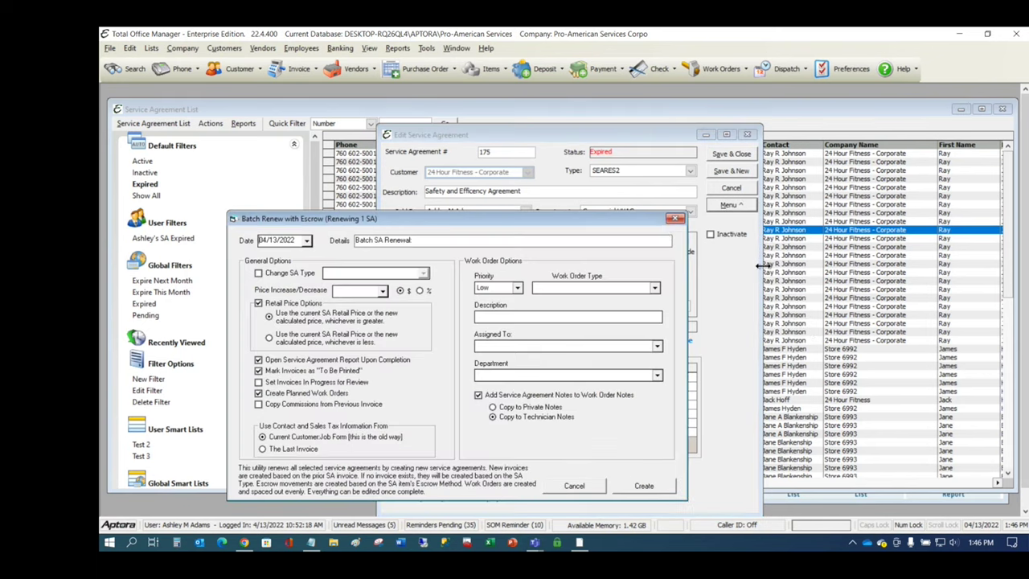
left_click_drag(567, 221, 596, 144)
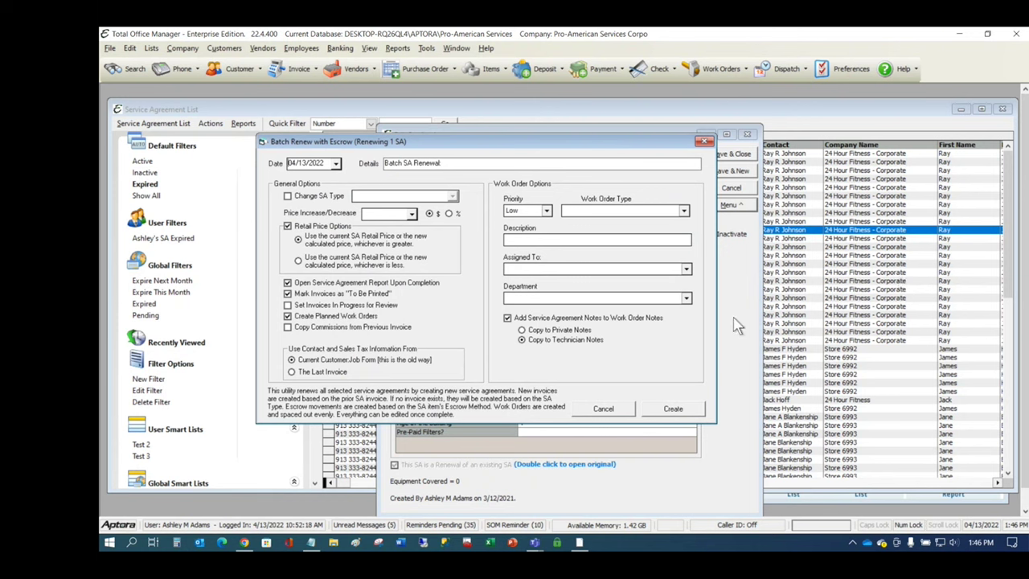
key("Return")
left_click(845, 67)
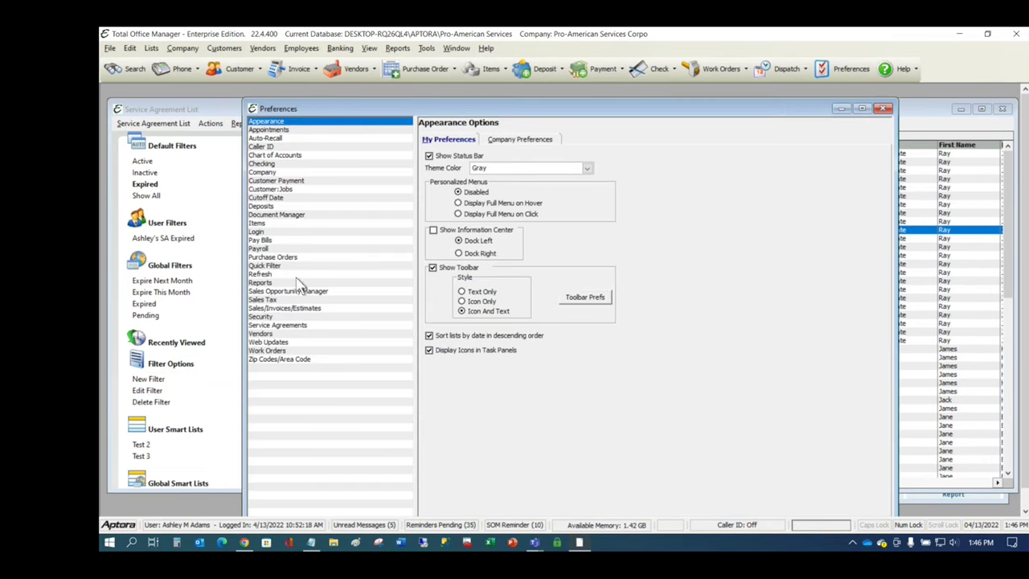
Step: Check the Service Agreements company preferences (Escrow Accounting on, renewals create new agreements), then close Preferences
left_click(281, 326)
left_click(540, 140)
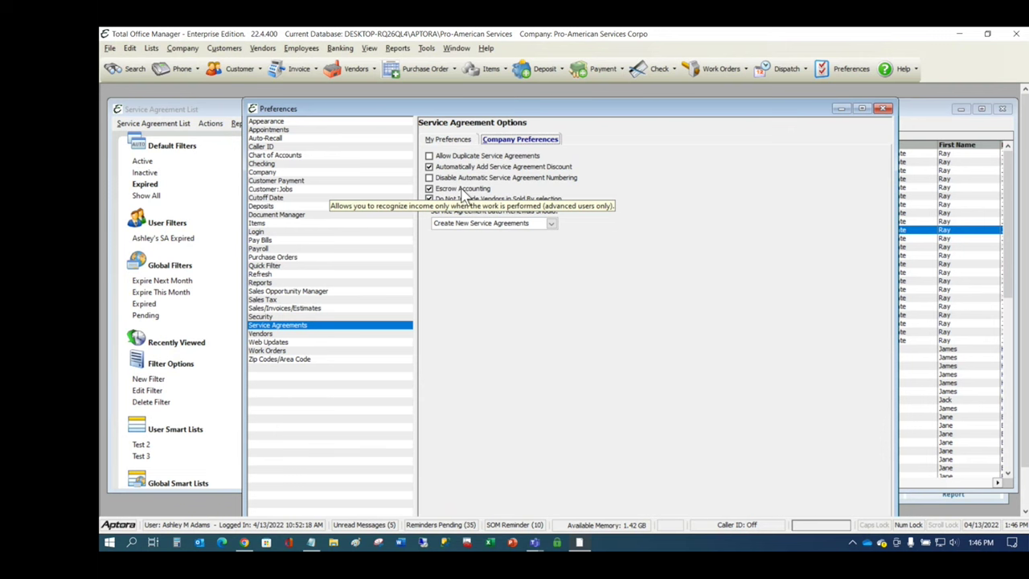
left_click(883, 110)
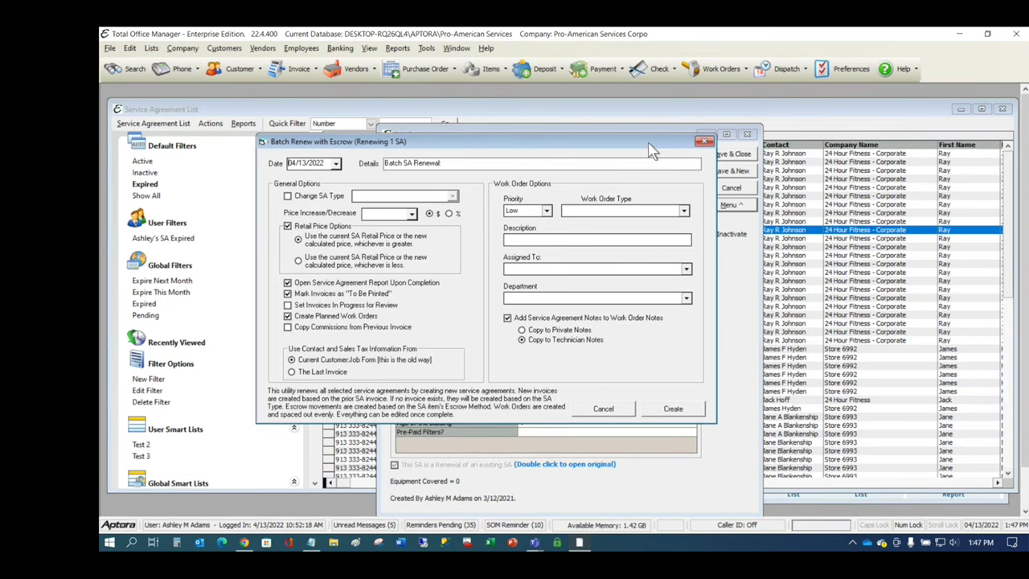
Step: Cancel Batch Renew for agreement 175 and close its editor without saving
left_click_drag(649, 145, 603, 120)
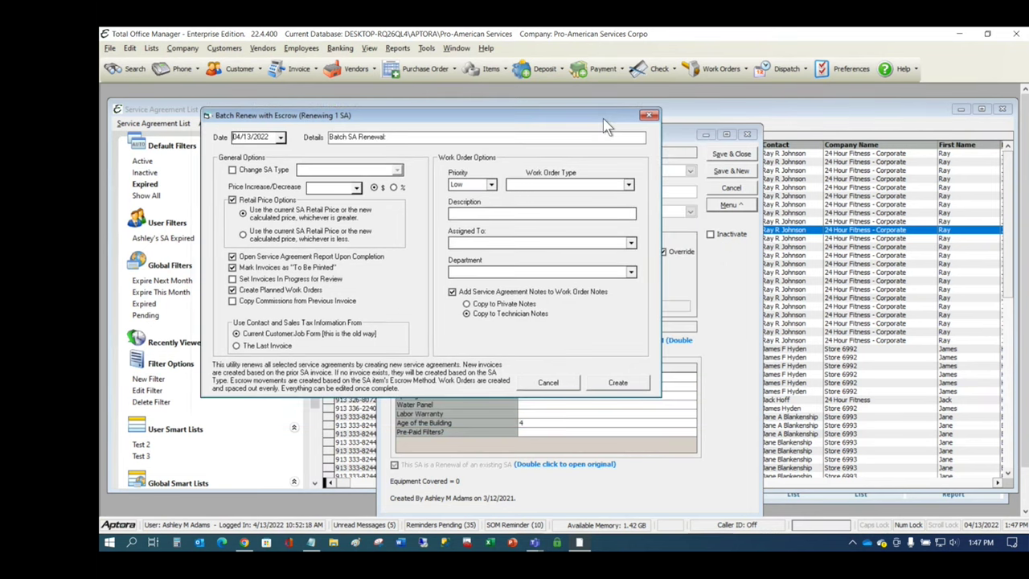
left_click_drag(376, 123, 392, 130)
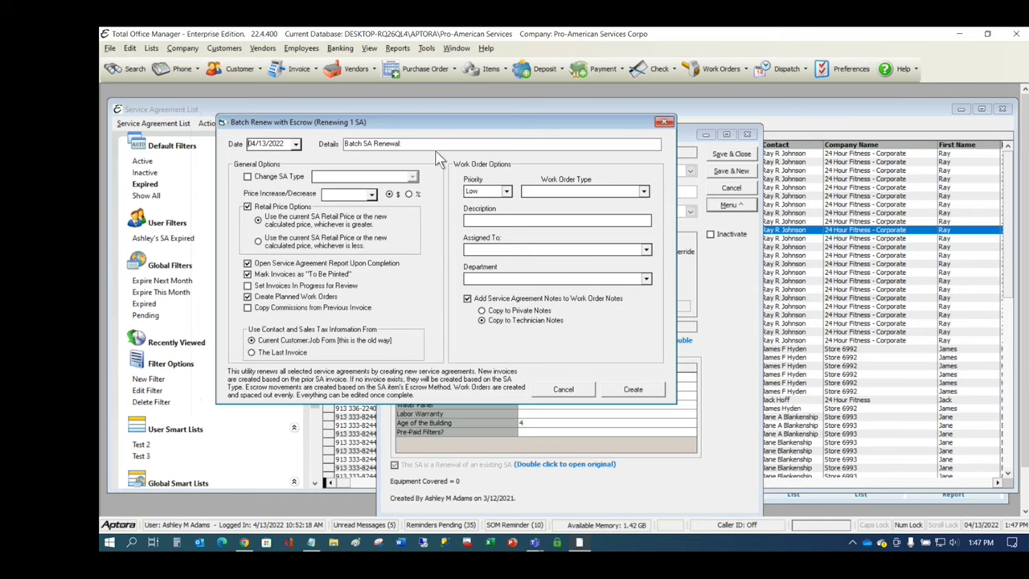
left_click(663, 125)
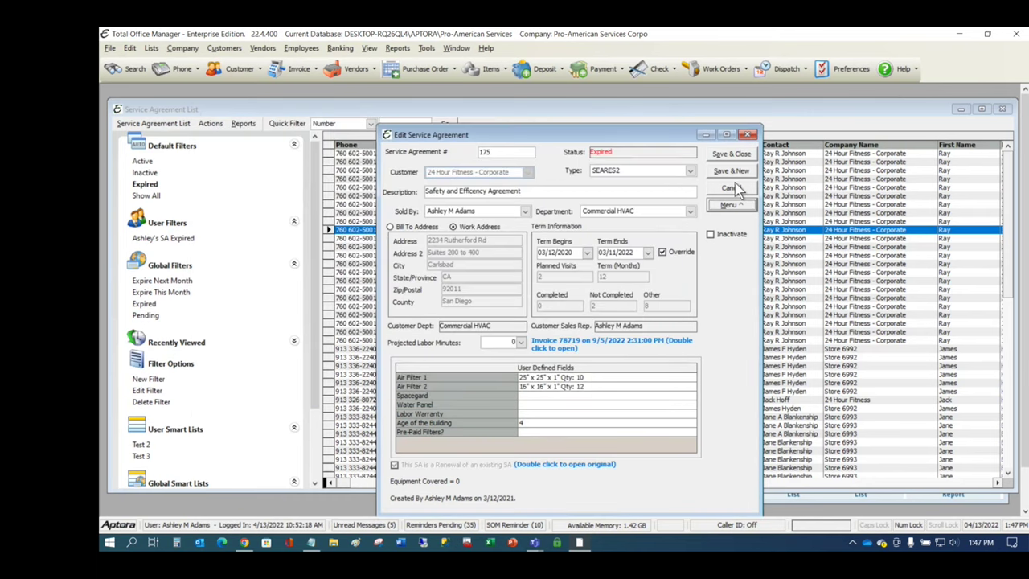
left_click(730, 187)
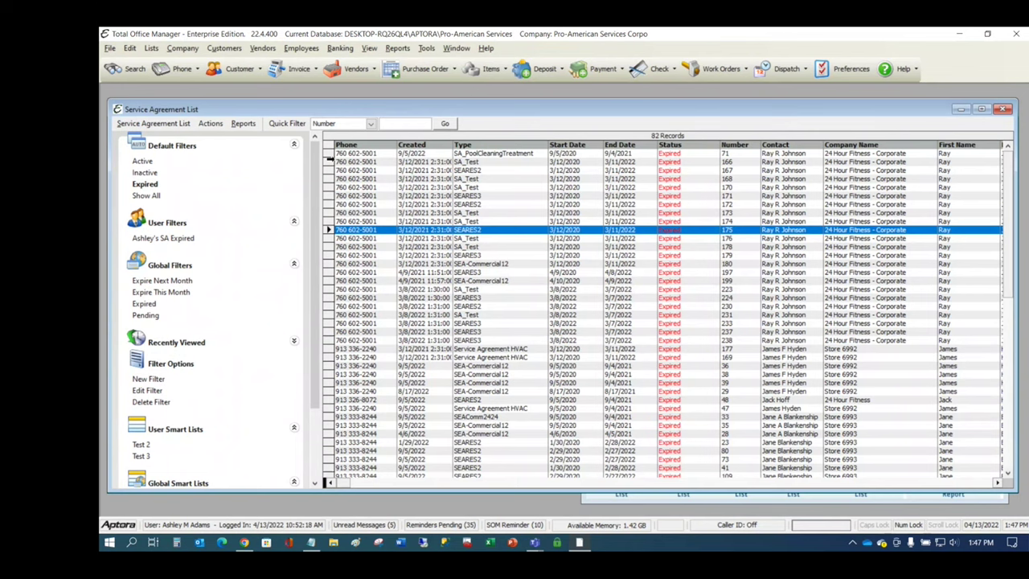
Step: Open Batch Renew With Escrow for agreements 166–175 and enable Change SA Type
left_click(330, 161, "shift")
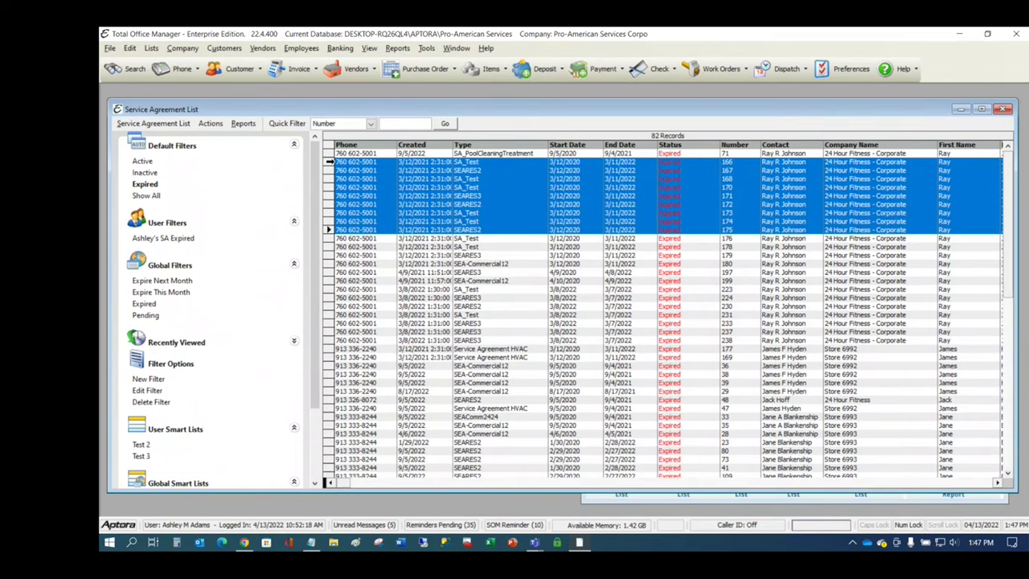
left_click(155, 125)
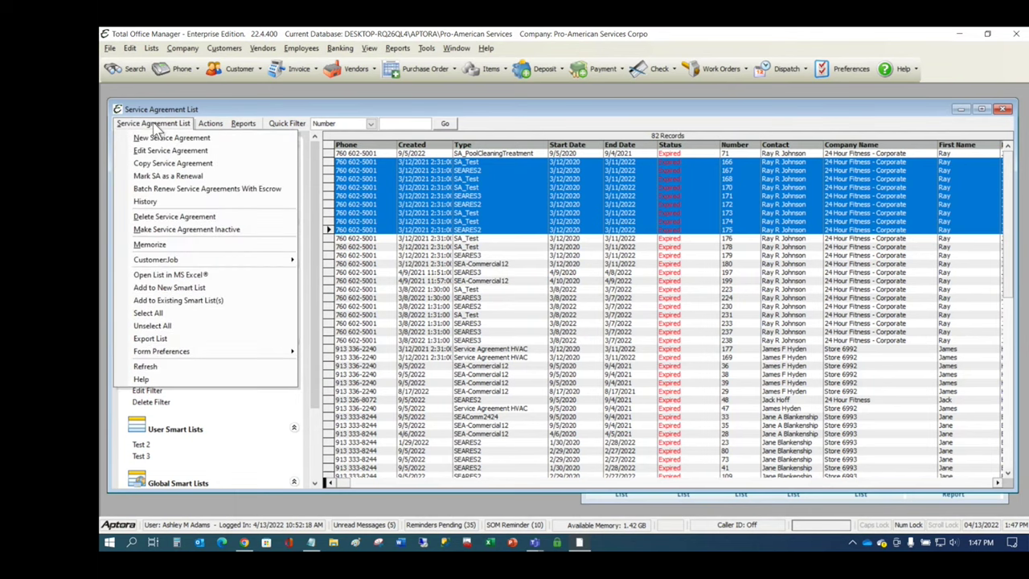
left_click(249, 190)
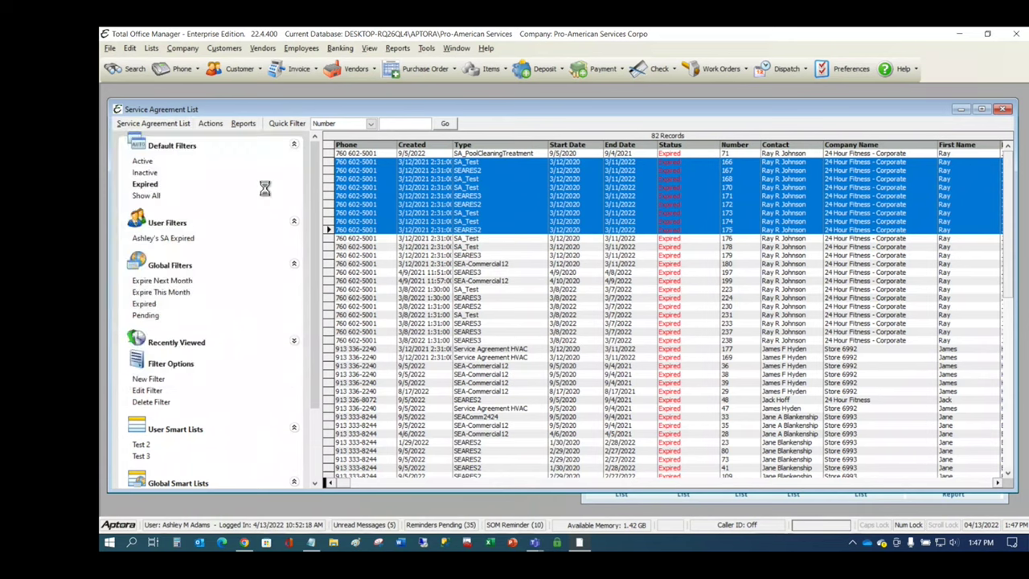
left_click_drag(255, 127, 460, 174)
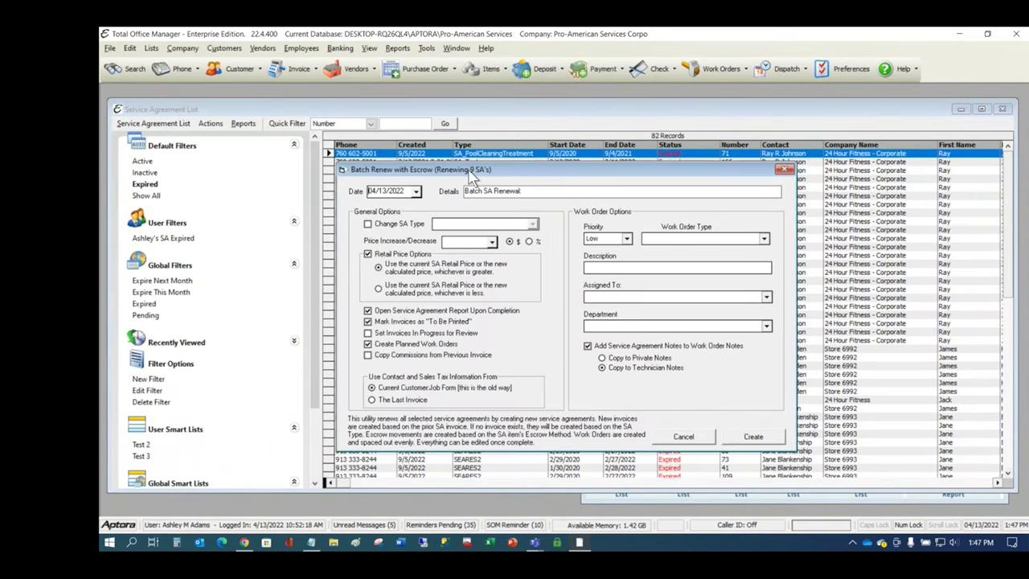
left_click_drag(498, 172, 531, 286)
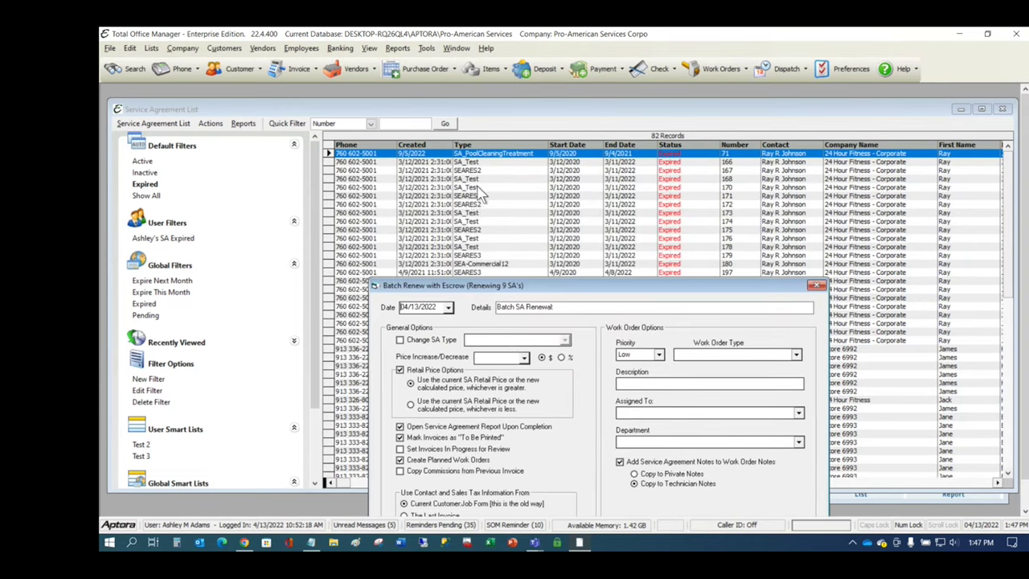
left_click_drag(545, 289, 501, 167)
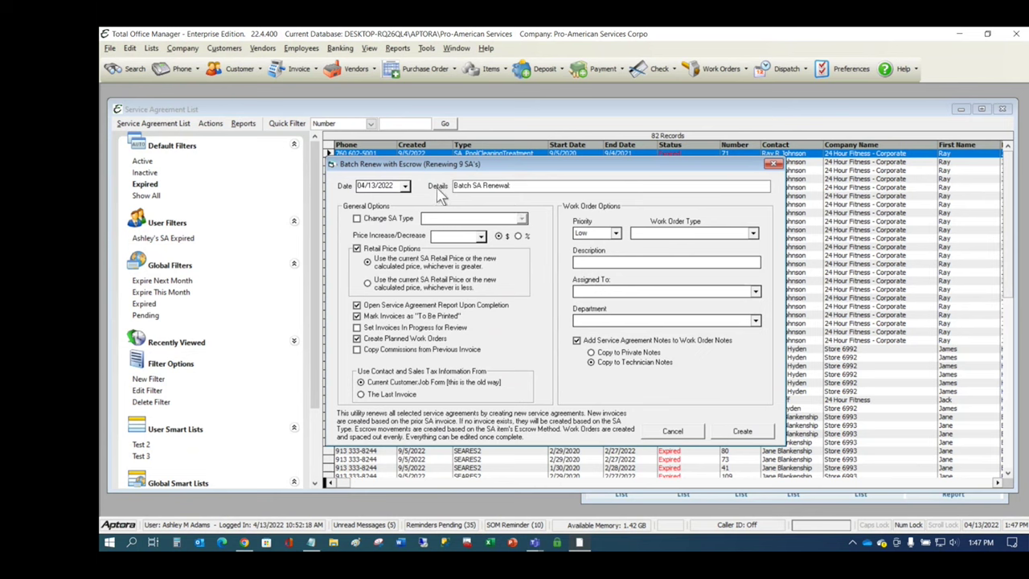
mouse_move(439, 188)
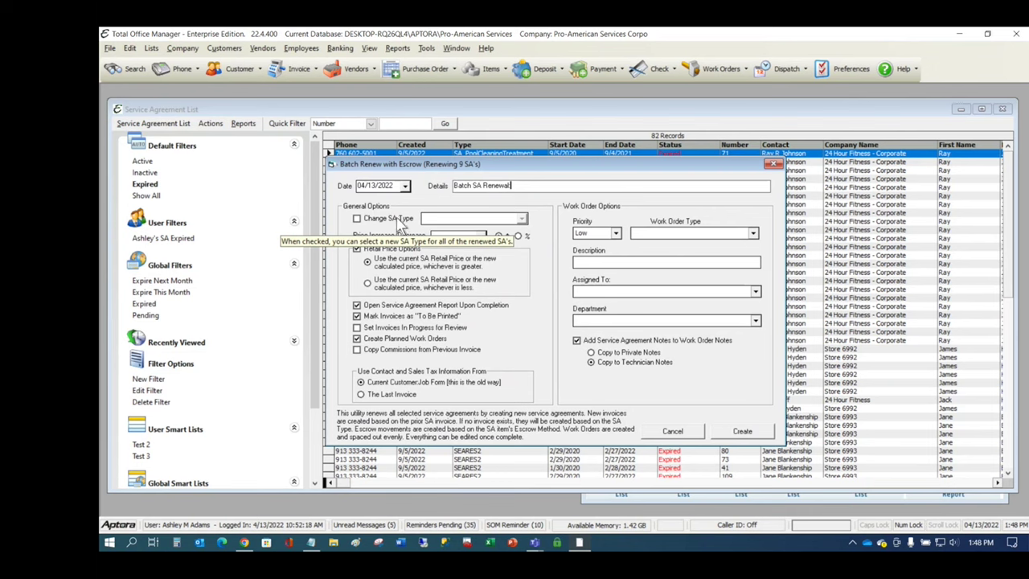
left_click(378, 222)
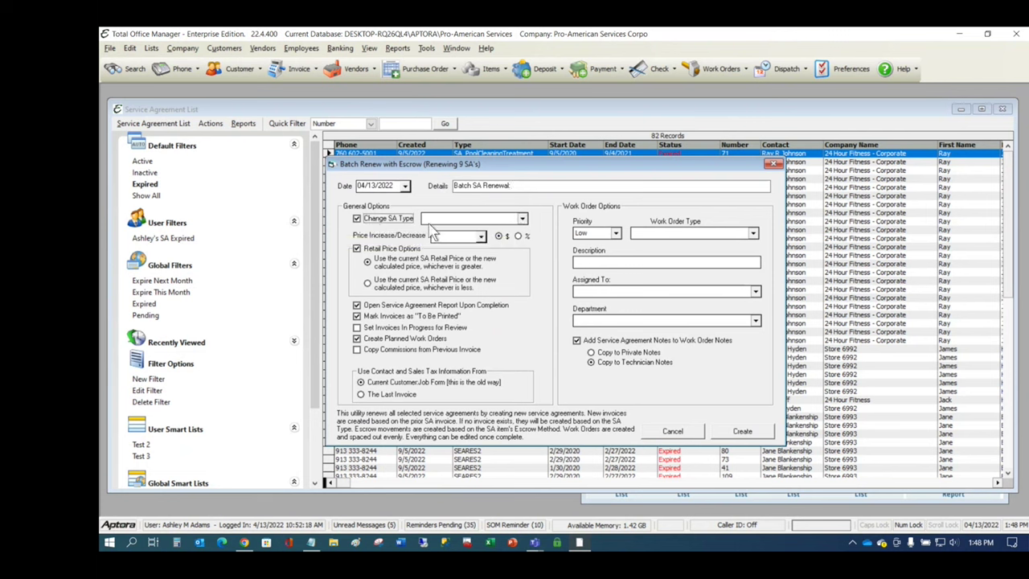
Step: Change the renewed agreements' SA type to SEARES2 and make the price change a percentage
left_click(522, 220)
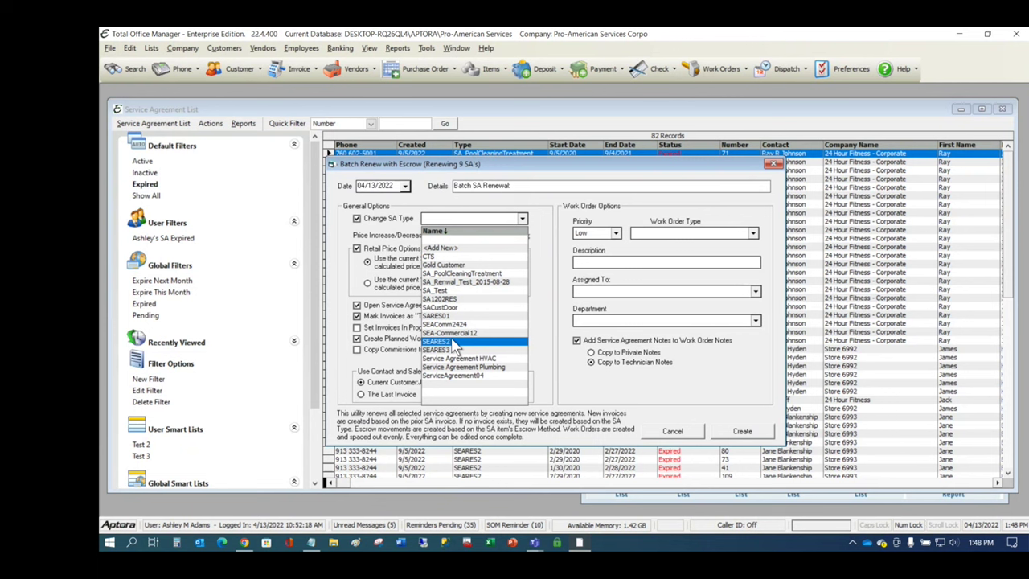
left_click(456, 344)
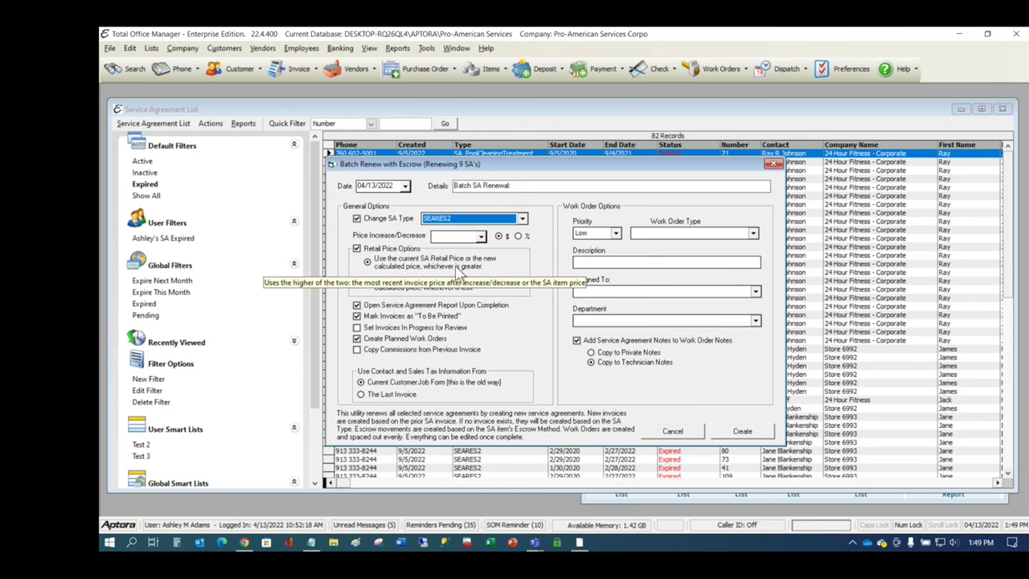
left_click(517, 236)
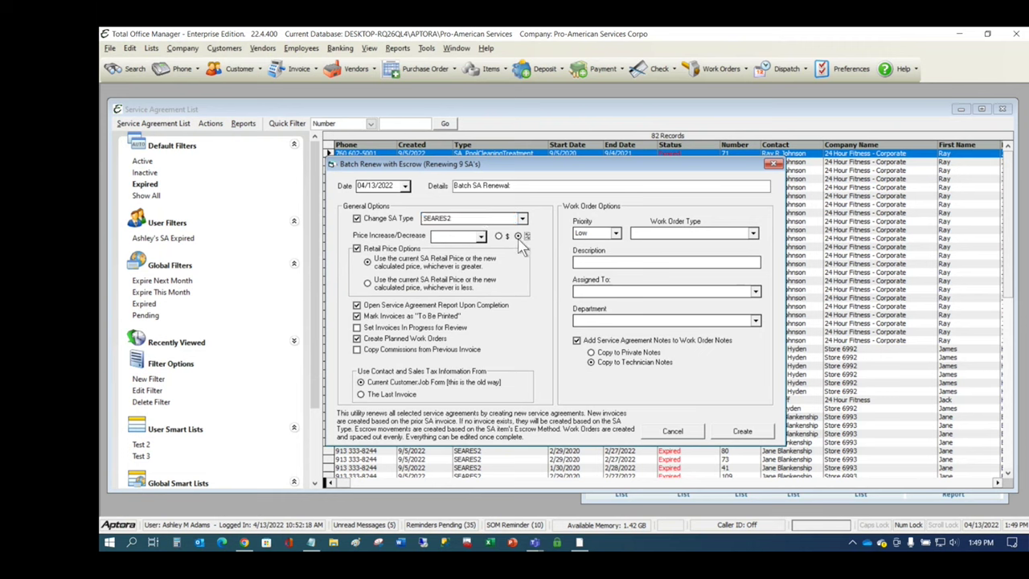
Step: Enter a 10.00% price increase for the batch renewal
left_click(457, 236)
type("10")
left_click(459, 236)
type("10")
Step: Enable Retail Price Options using the current SA retail price or new price, whichever is greater
left_click(369, 286)
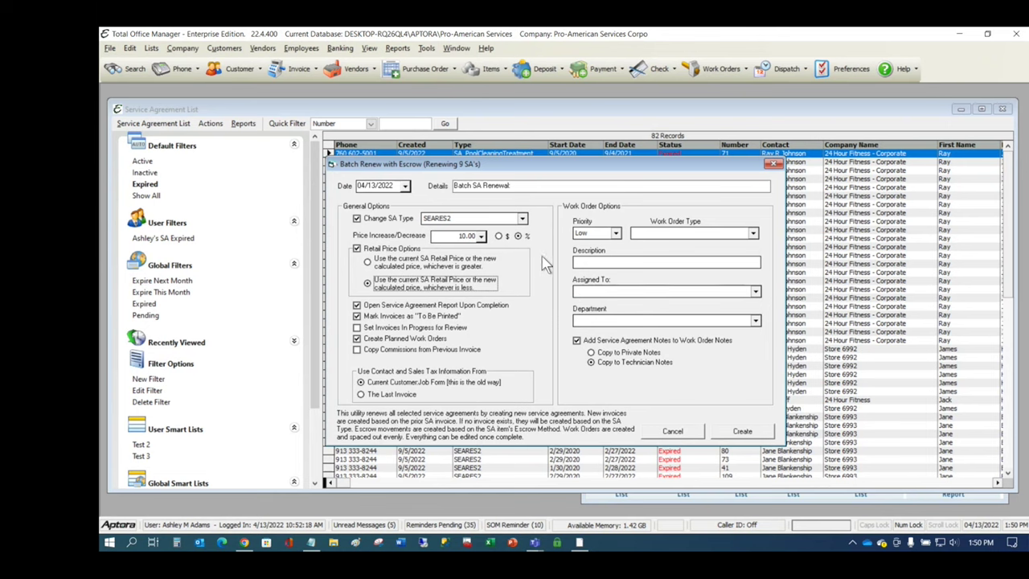
left_click(357, 249)
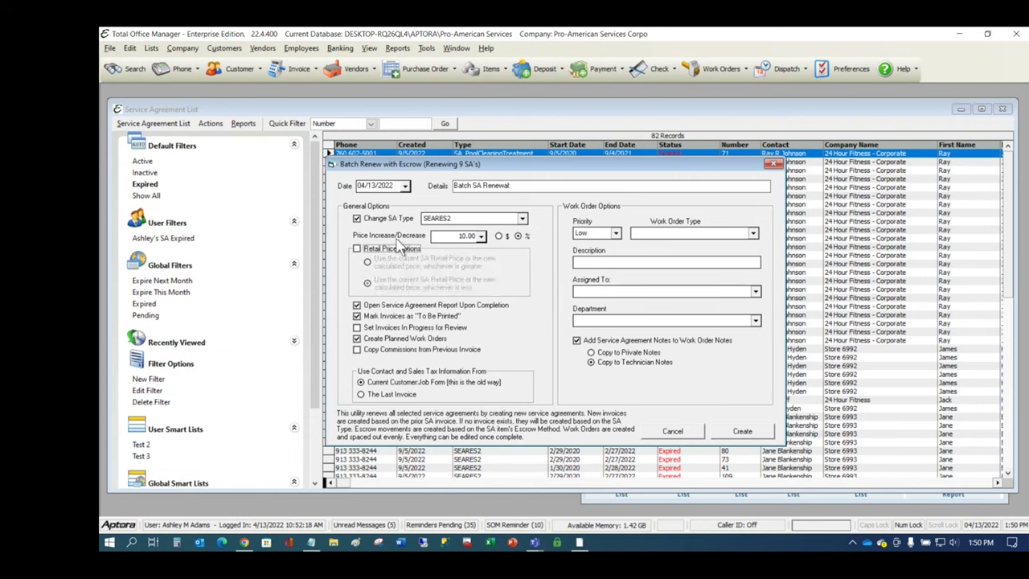
left_click(457, 236)
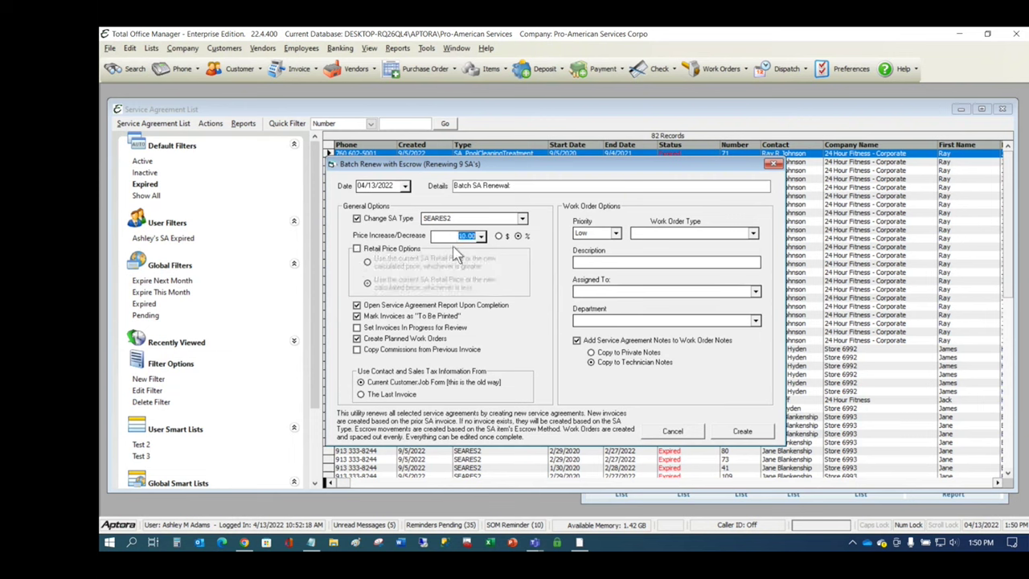
left_click(357, 249)
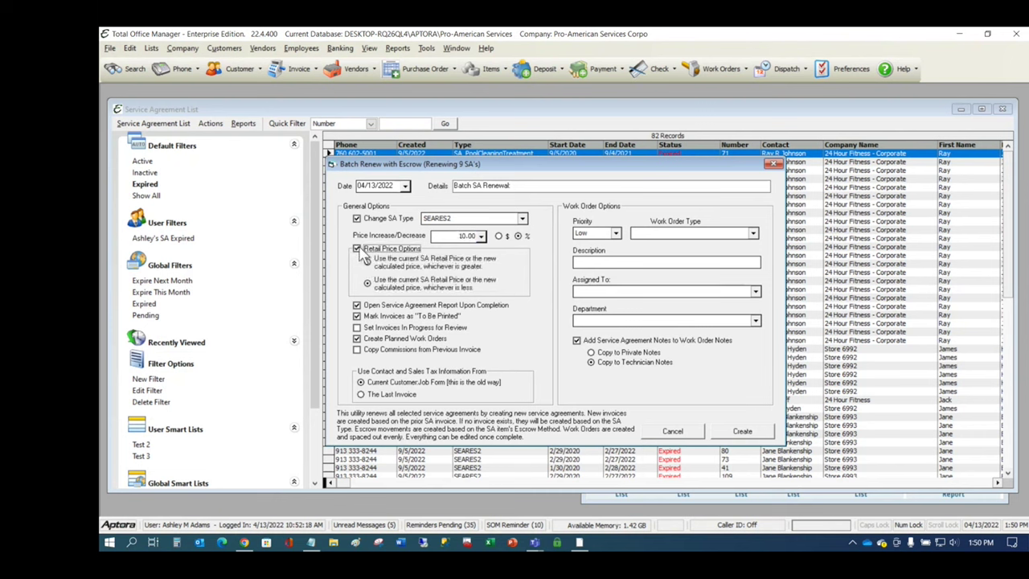
left_click(369, 262)
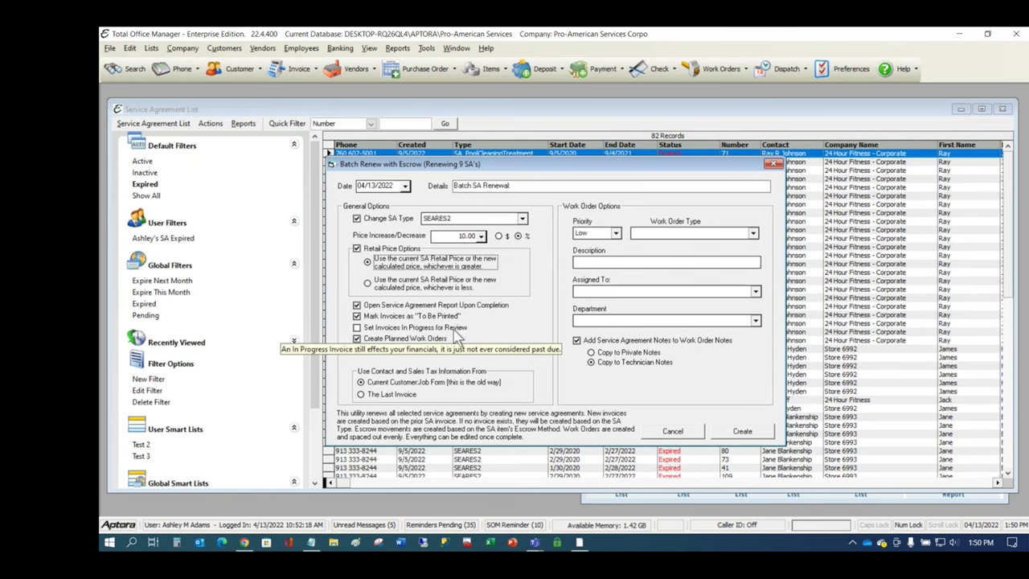
left_click(224, 48)
left_click(248, 110)
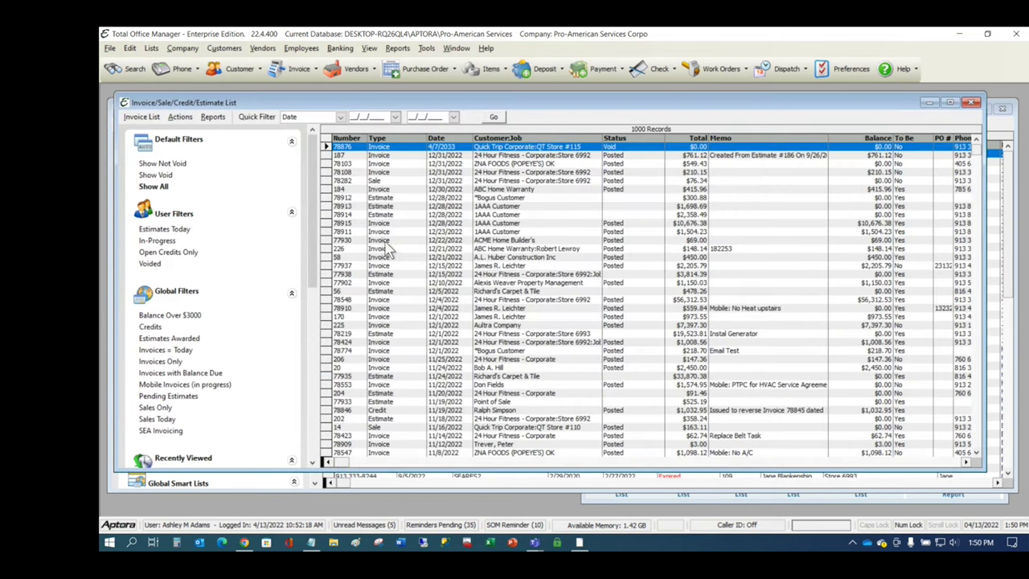
left_click(384, 241)
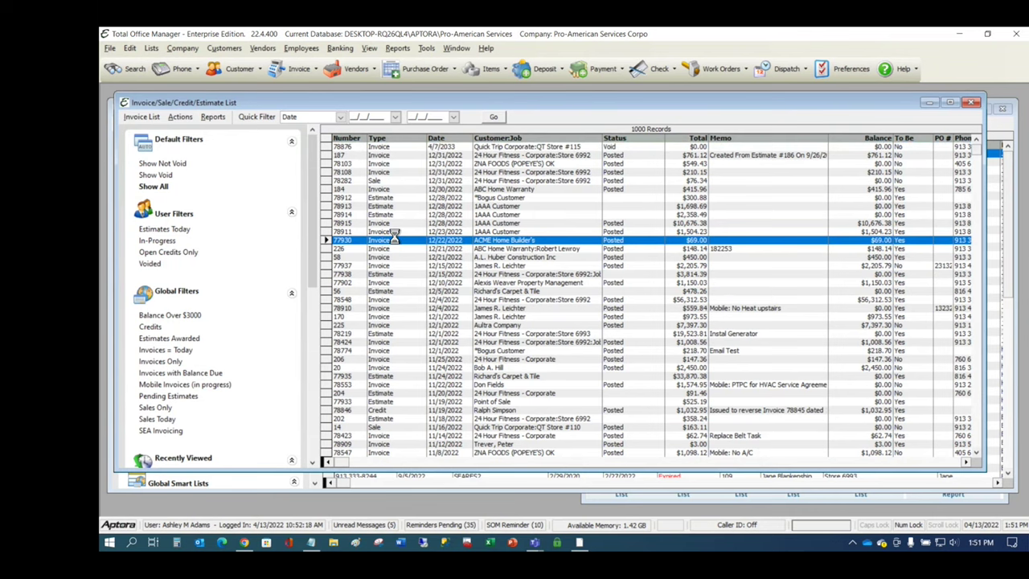
left_click(579, 189)
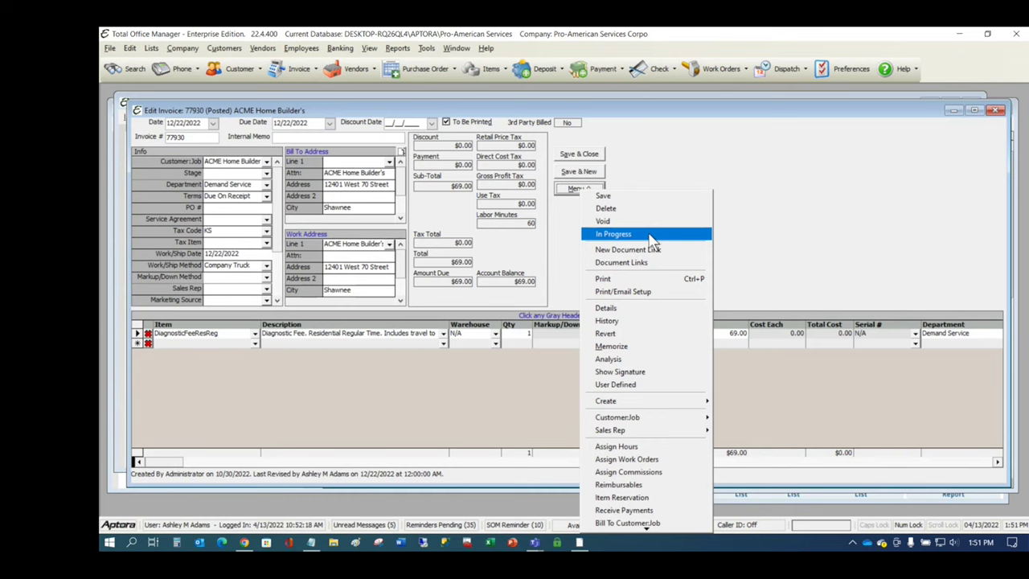
left_click(870, 197)
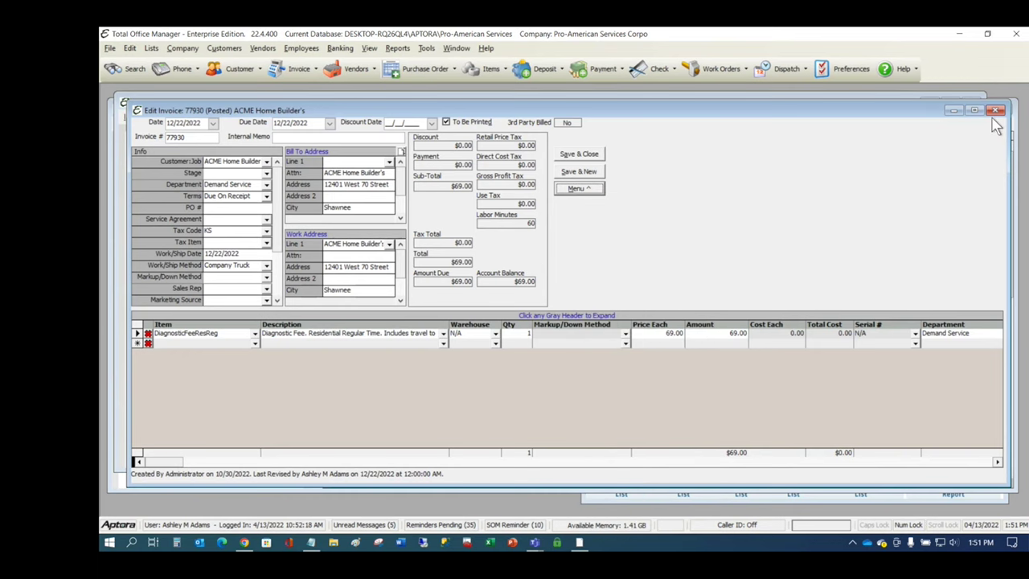
left_click(997, 111)
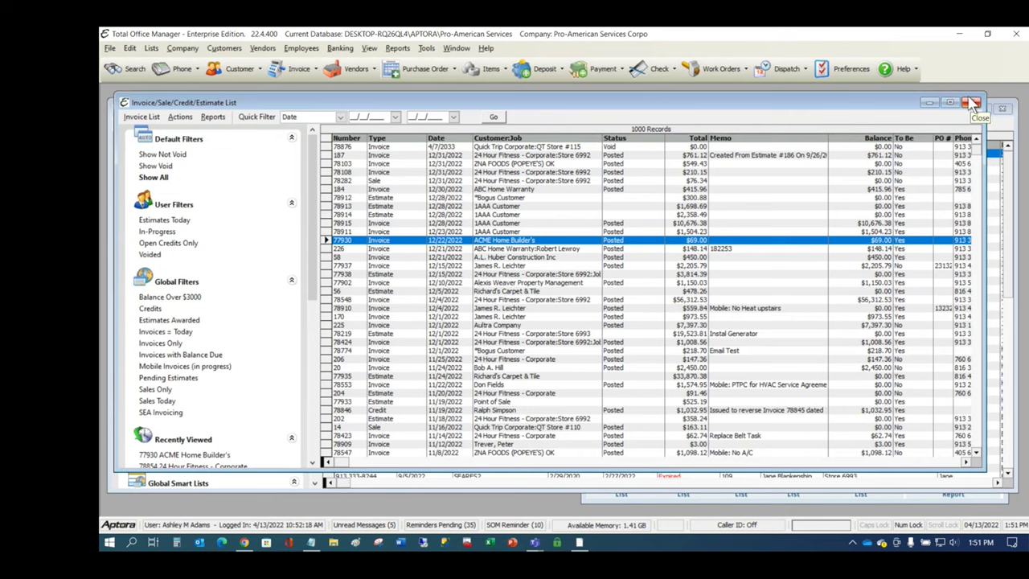
left_click(153, 231)
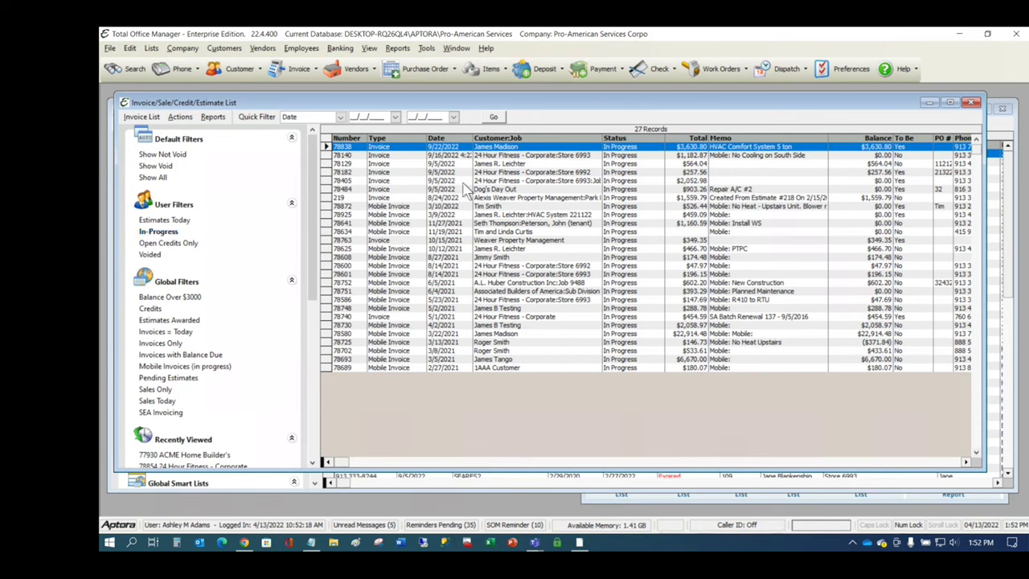
left_click(972, 103)
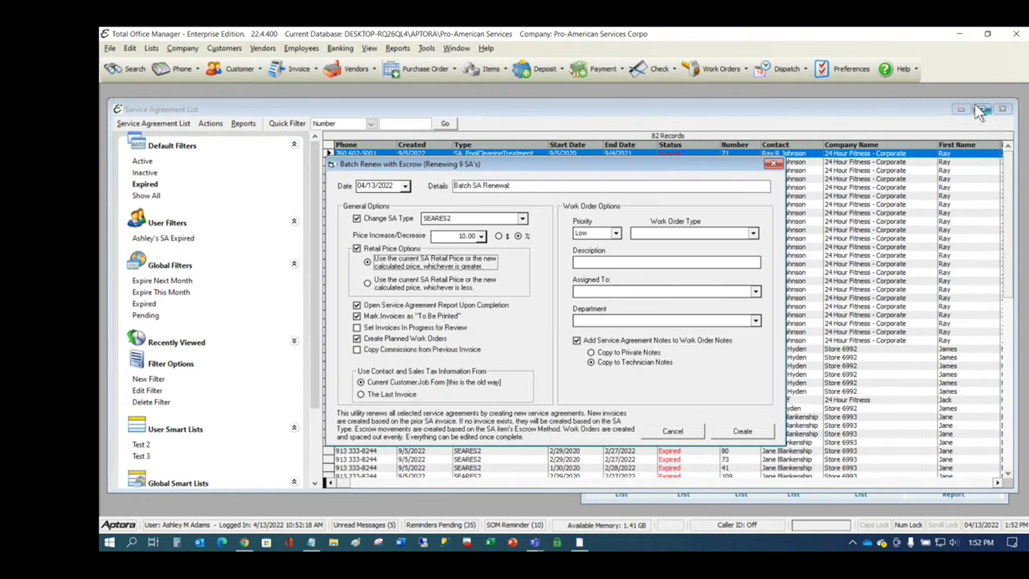
Step: Set renewed invoices In Progress for Review and work order priority to Medium
left_click(411, 329)
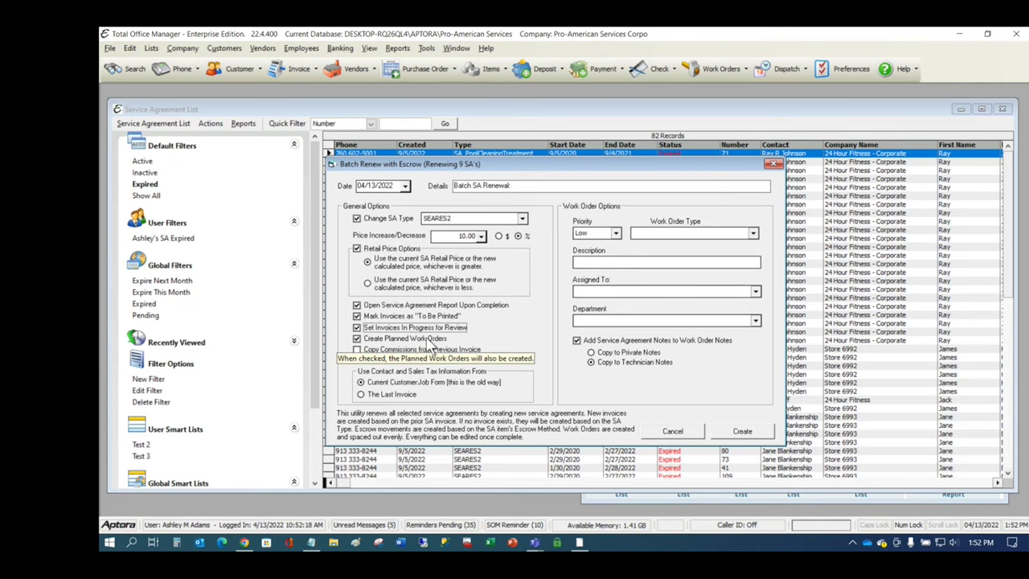
left_click(616, 236)
left_click(599, 251)
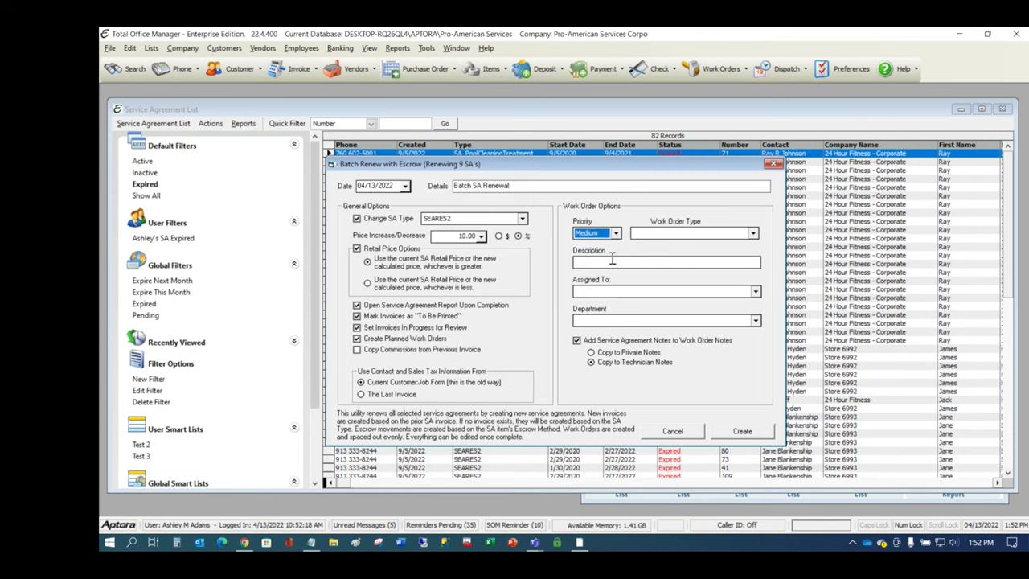
Step: Copy commissions from the previous invoice and stop marking invoices To Be Printed
left_click(754, 233)
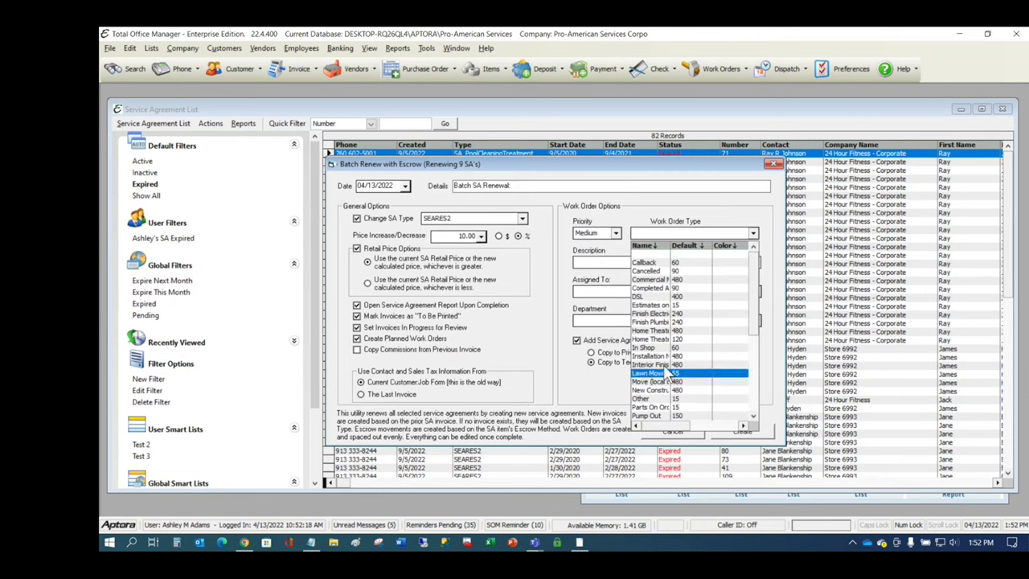
scroll(671, 368, "down", 2)
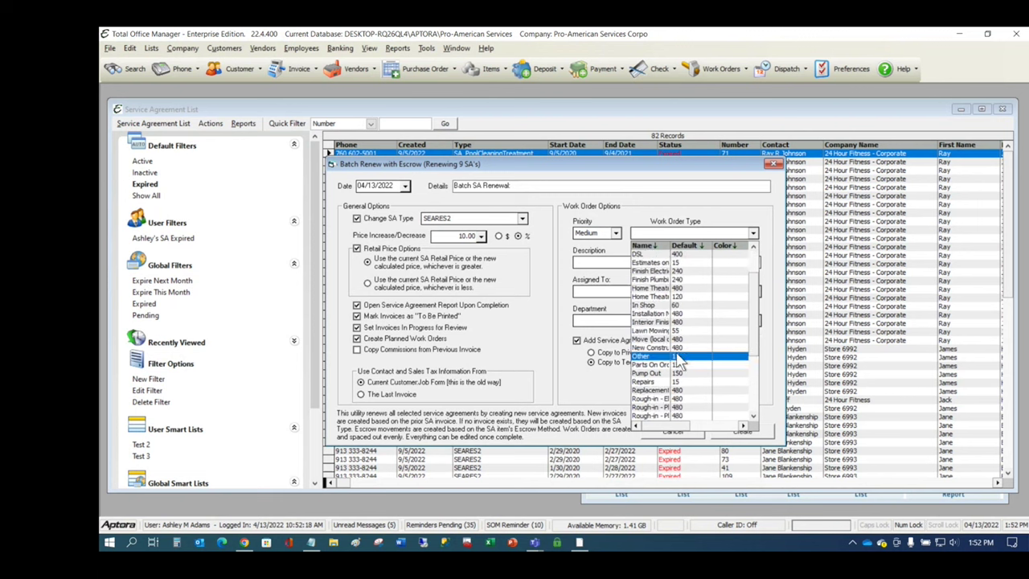
scroll(680, 364, "down", 2)
scroll(680, 364, "up", 3)
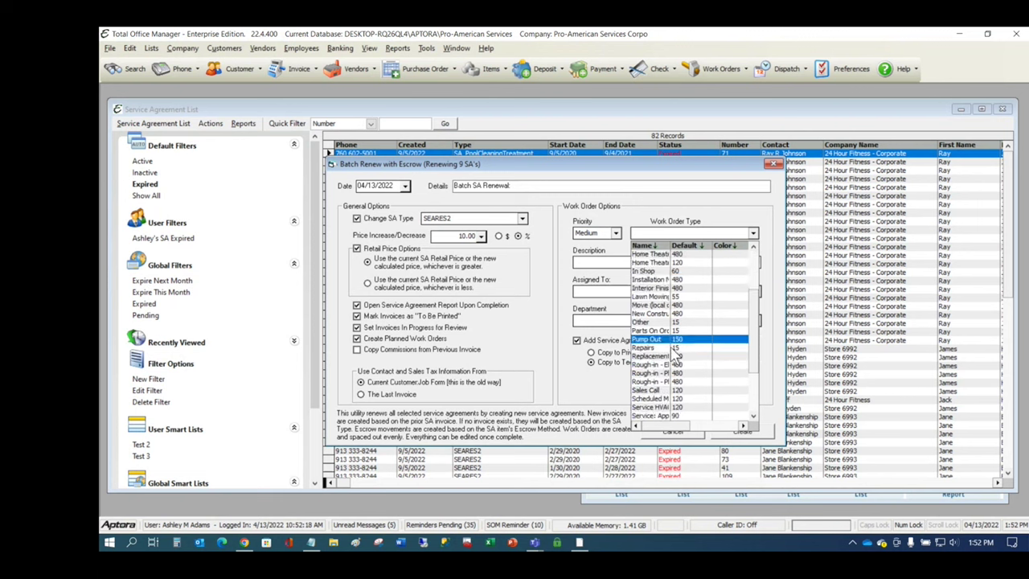
scroll(675, 358, "up", 2)
left_click(581, 267)
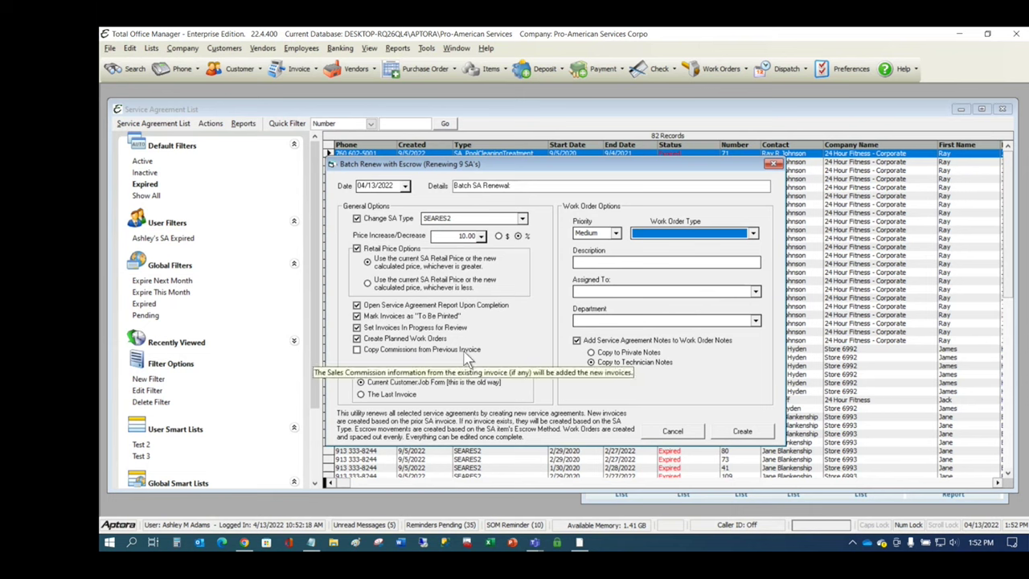
left_click(375, 351)
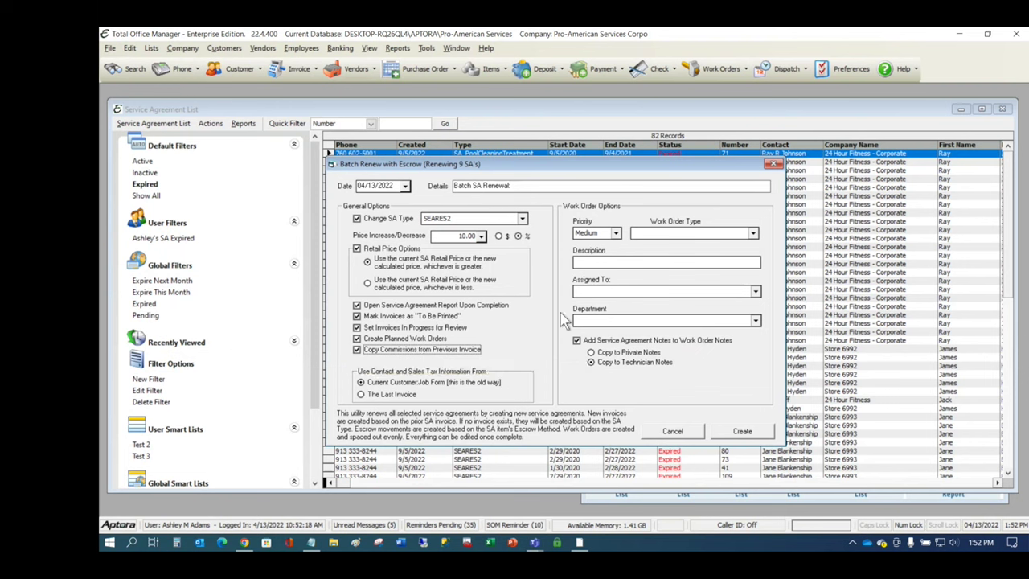
left_click(501, 318)
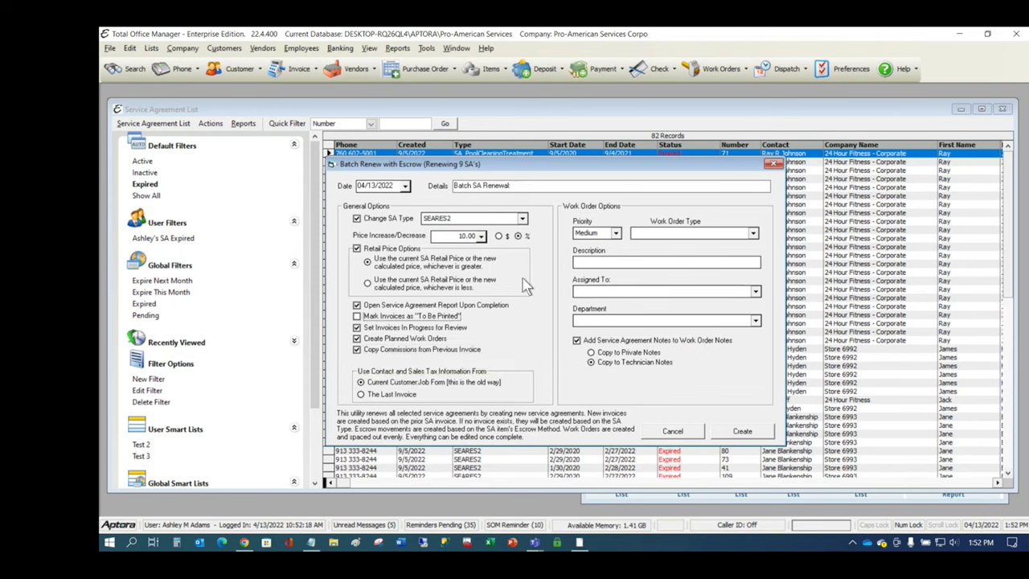
left_click(224, 48)
left_click(273, 112)
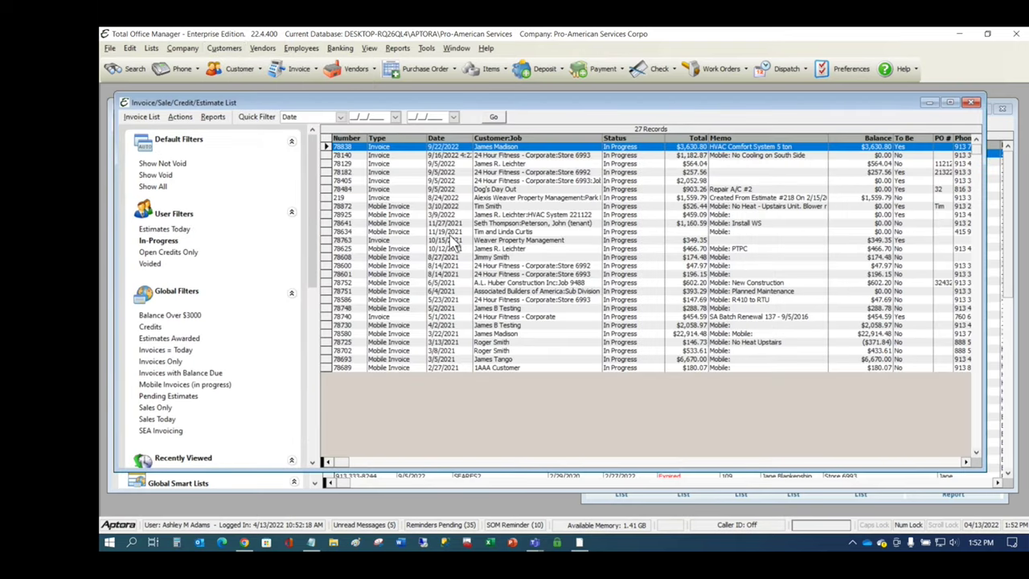
left_click(384, 171)
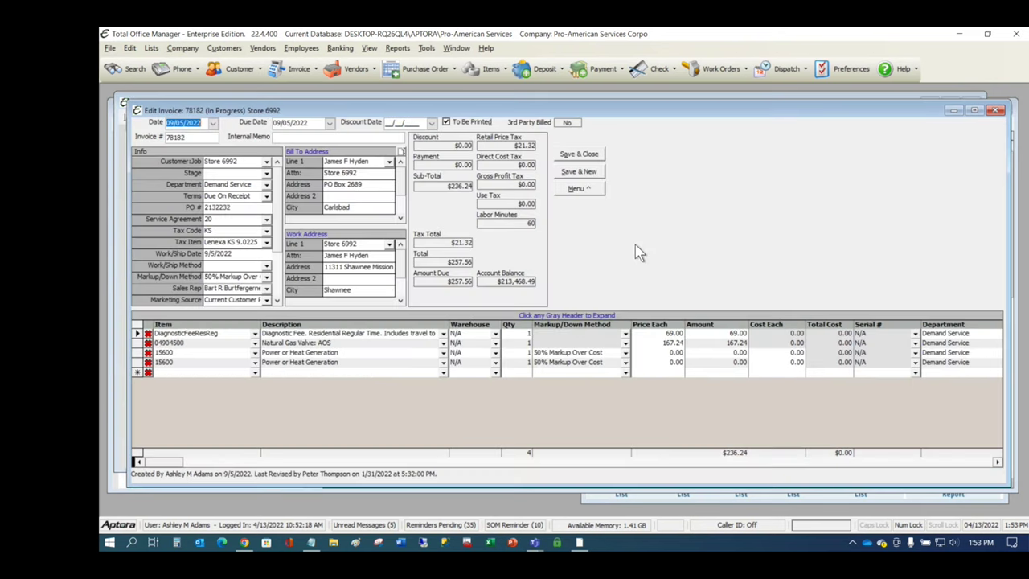
left_click(578, 188)
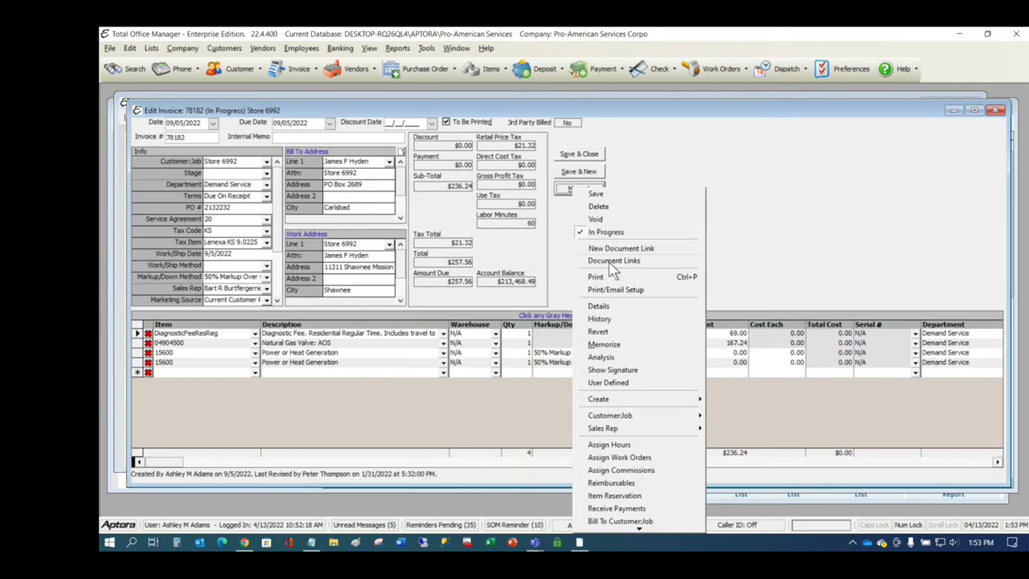
left_click(645, 476)
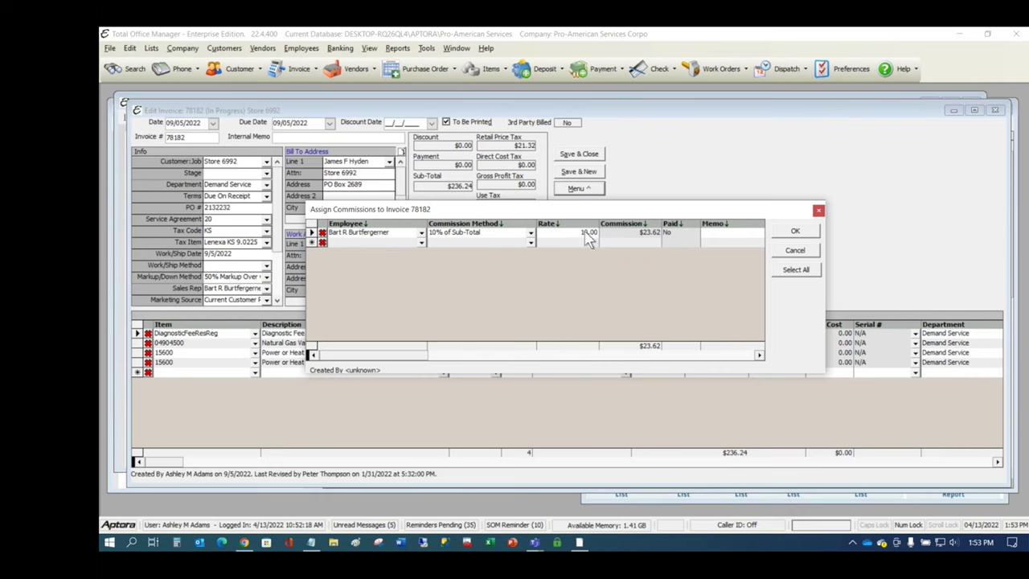
left_click(811, 250)
left_click(996, 112)
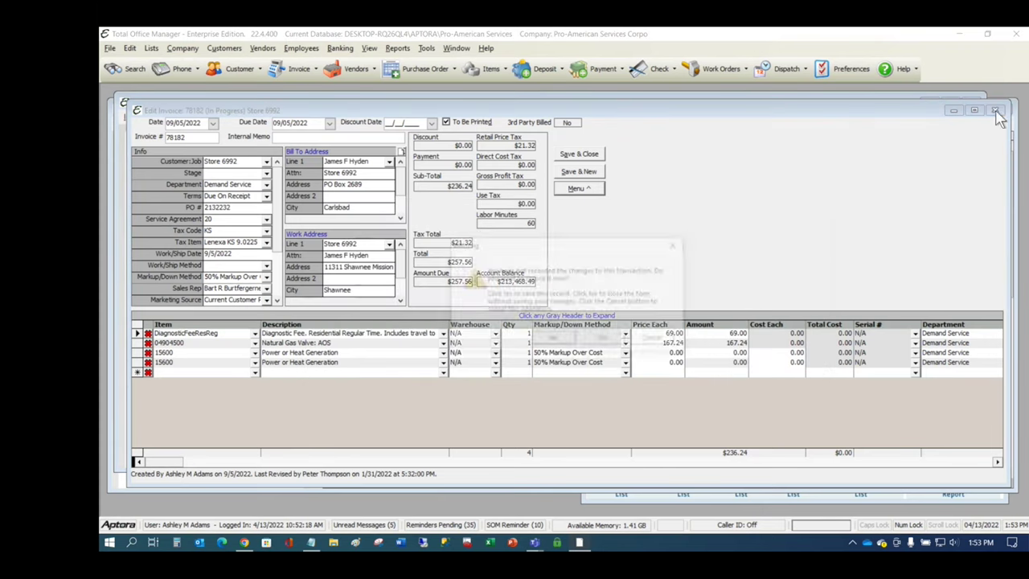
left_click(603, 341)
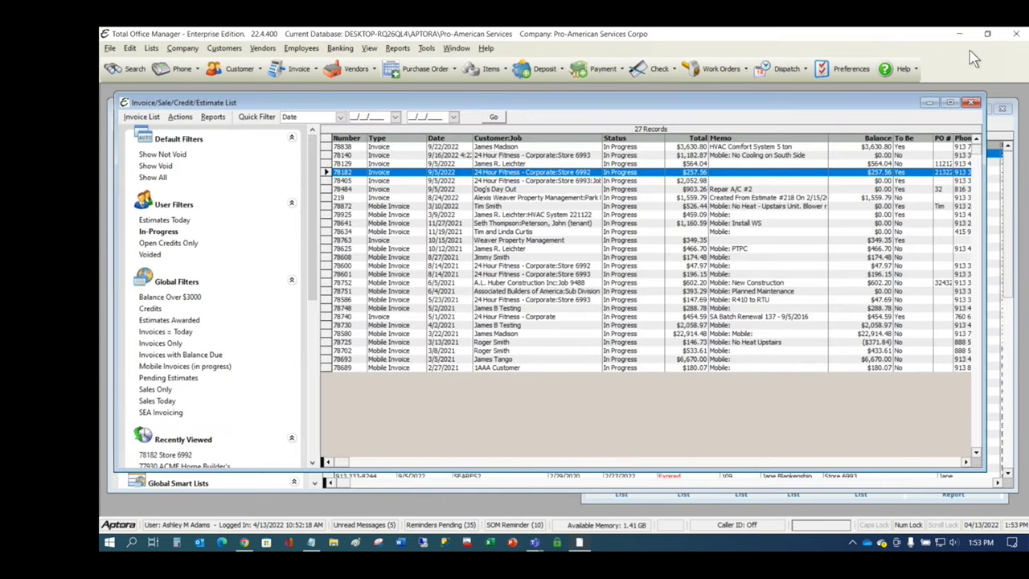
left_click(977, 104)
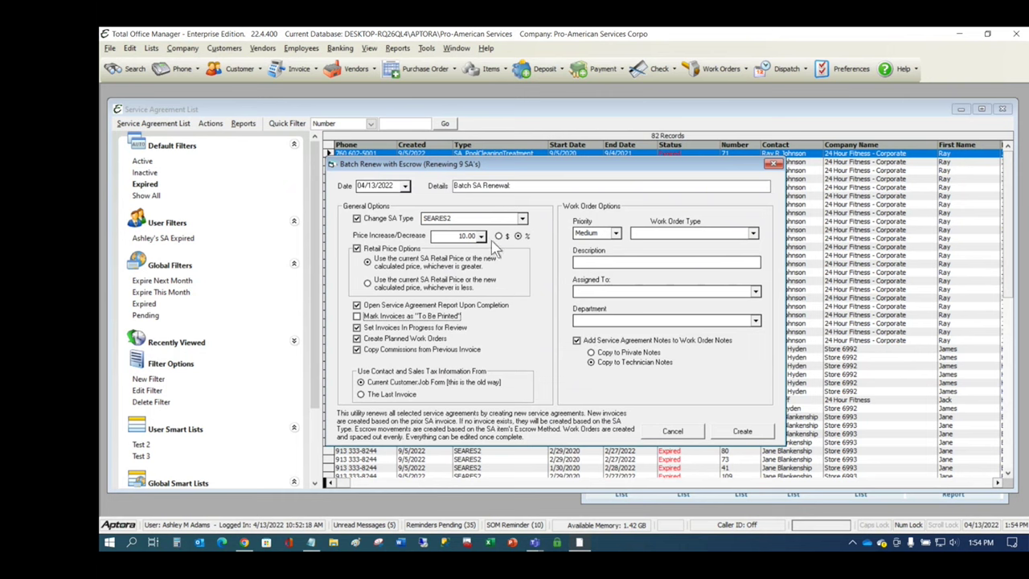
Step: Cancel the nine-agreement Batch Renew with Escrow without creating any renewals
mouse_move(576, 171)
left_mouse_down()
mouse_move(630, 178)
mouse_move(586, 223)
mouse_move(581, 171)
left_mouse_up()
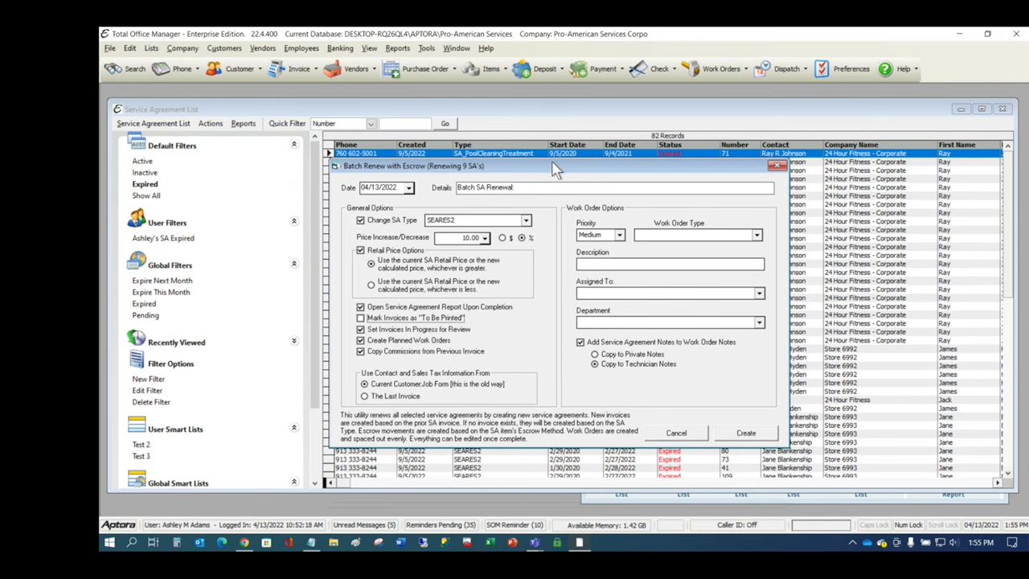
left_click_drag(562, 167, 580, 174)
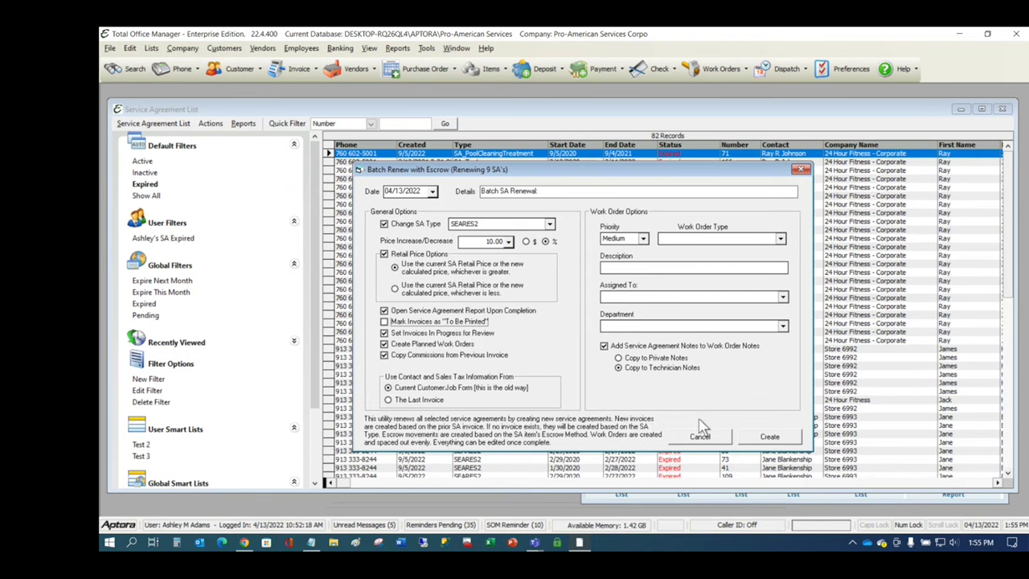
left_click_drag(619, 177, 752, 216)
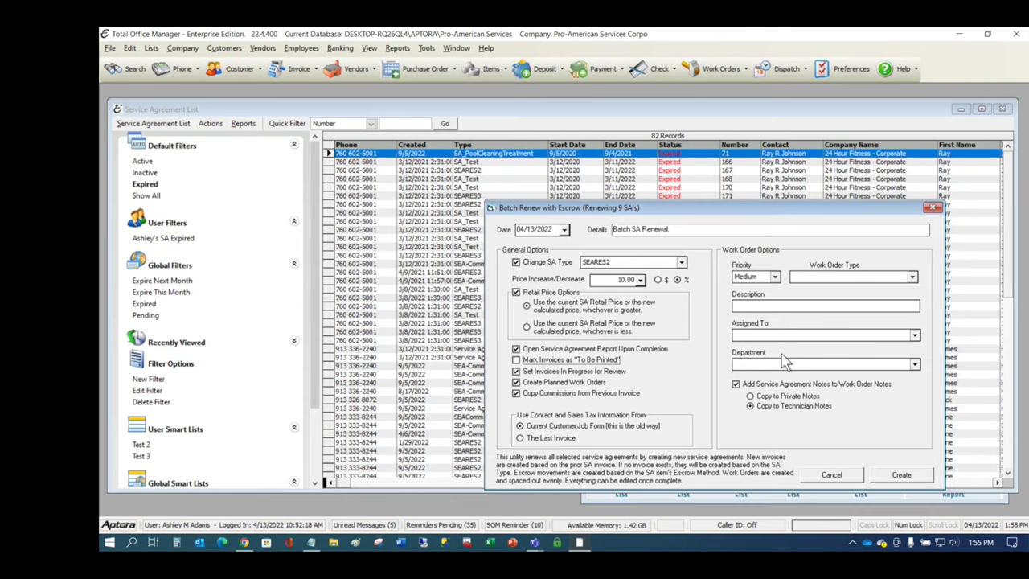
left_click_drag(619, 213, 632, 183)
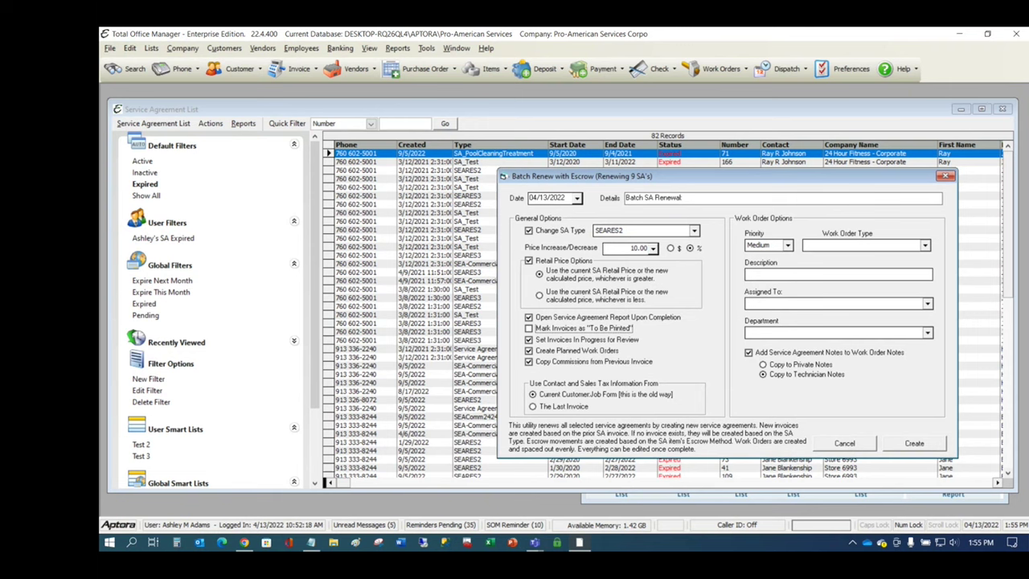
left_click(861, 449)
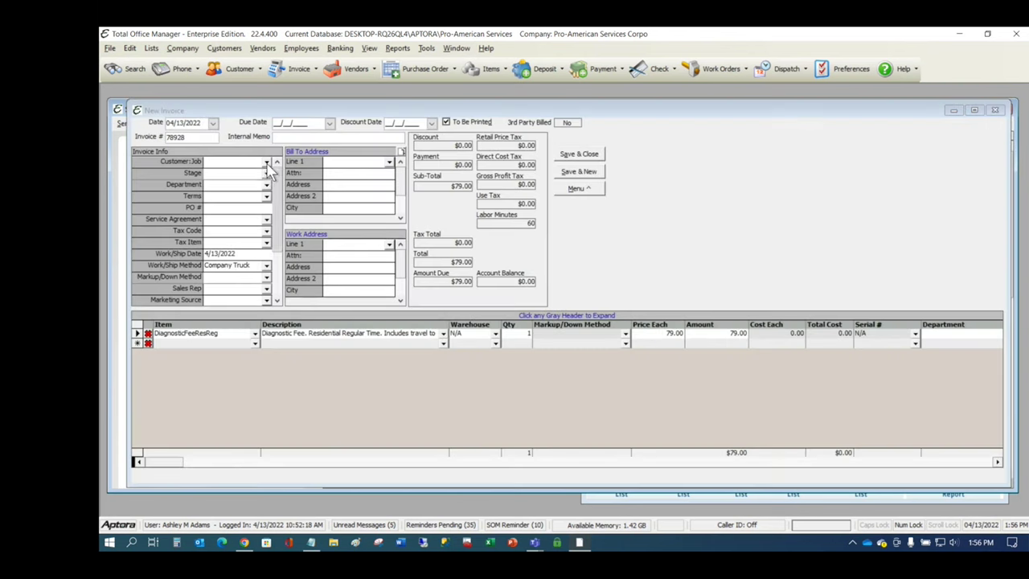
Step: Compare customers' service agreements on the new invoice, then pick ZNA FOODS (POPEYE'S) KS
left_click(266, 162)
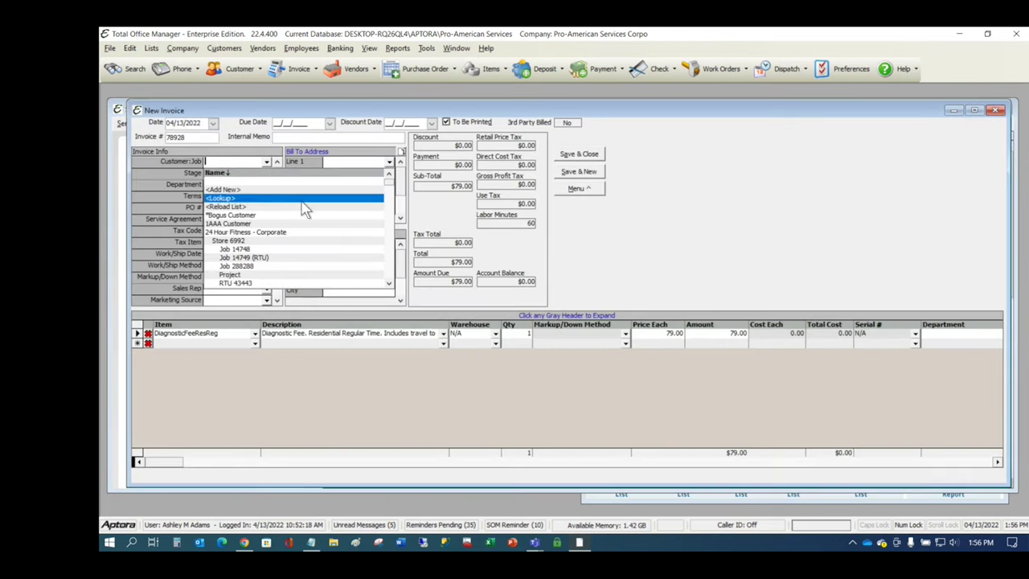
scroll(390, 257, "down", 3)
scroll(390, 258, "down", 5)
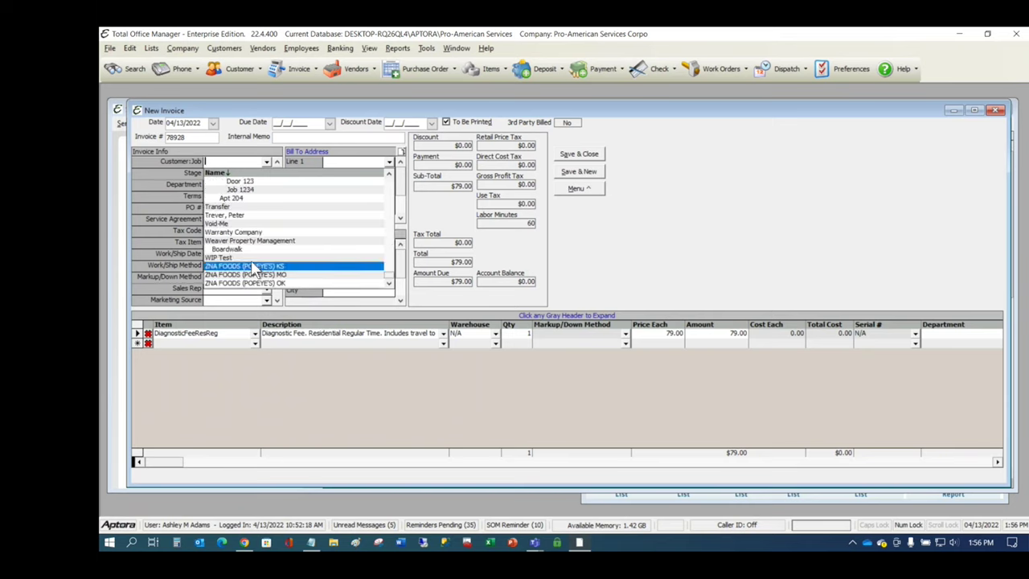
left_click(239, 216)
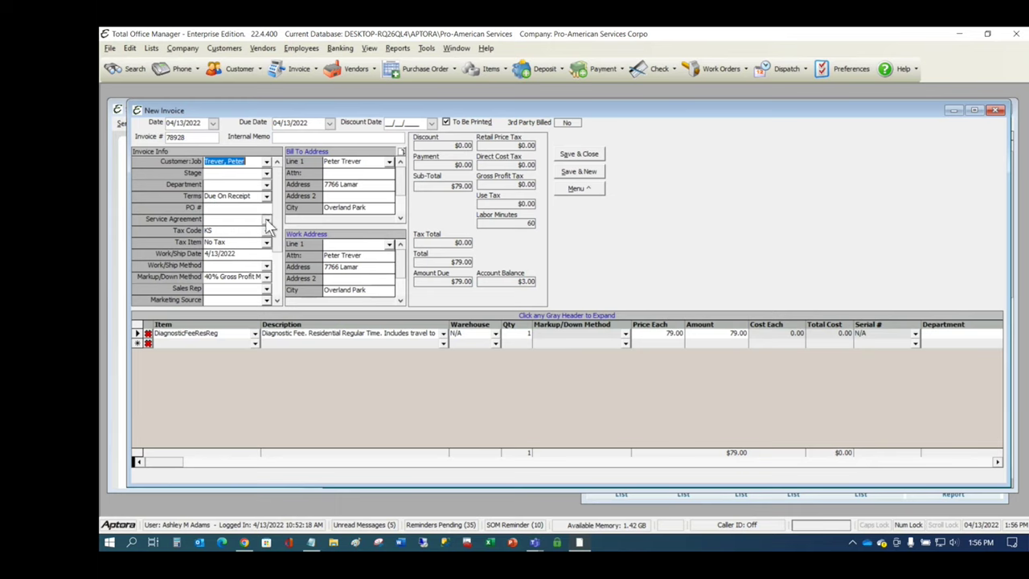
left_click(267, 223)
left_click(267, 161)
left_click(267, 162)
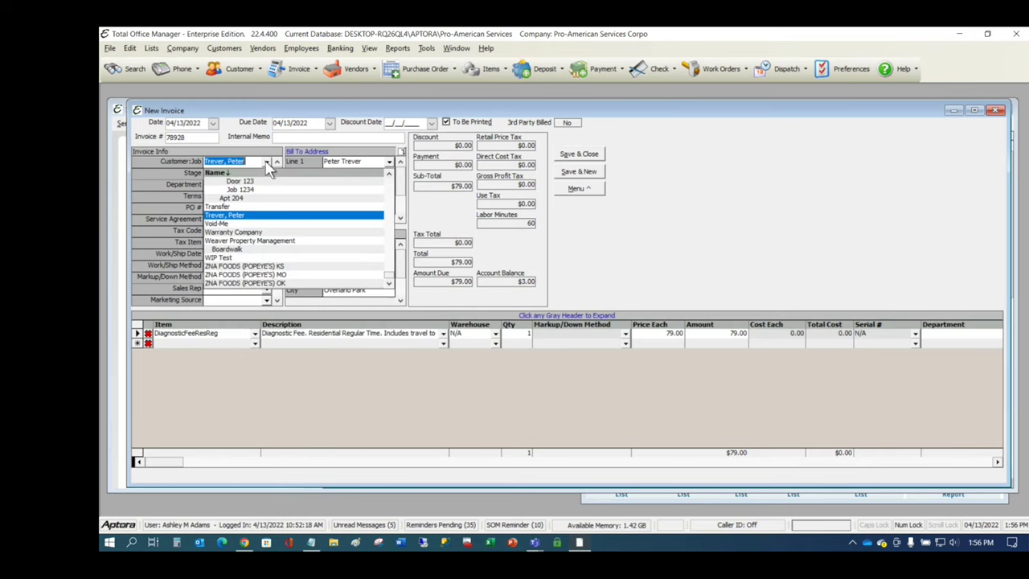
left_click(235, 268)
left_click(266, 221)
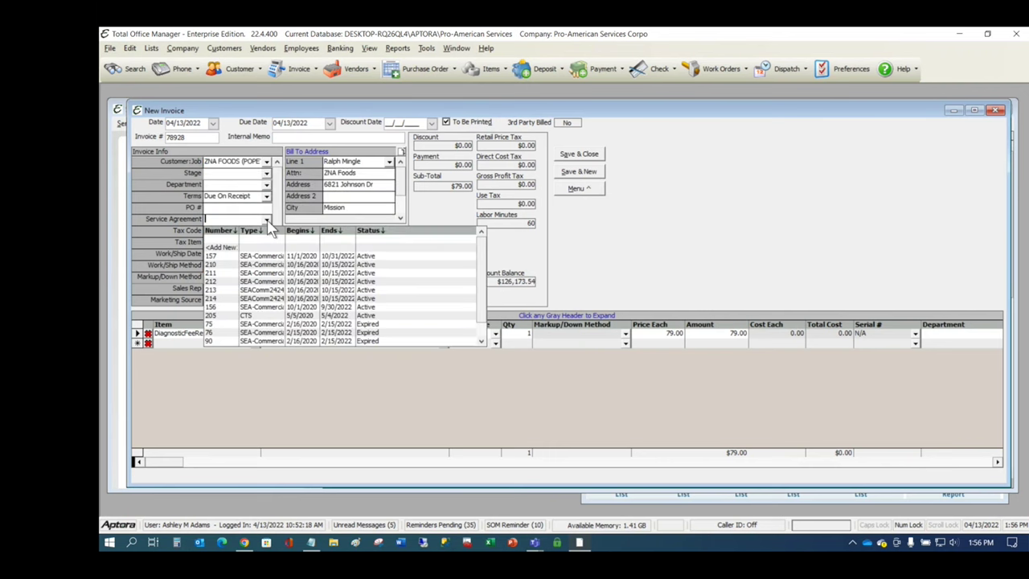
Step: Recheck ZNA Foods' service agreements and compare them with another customer's
left_click(386, 326)
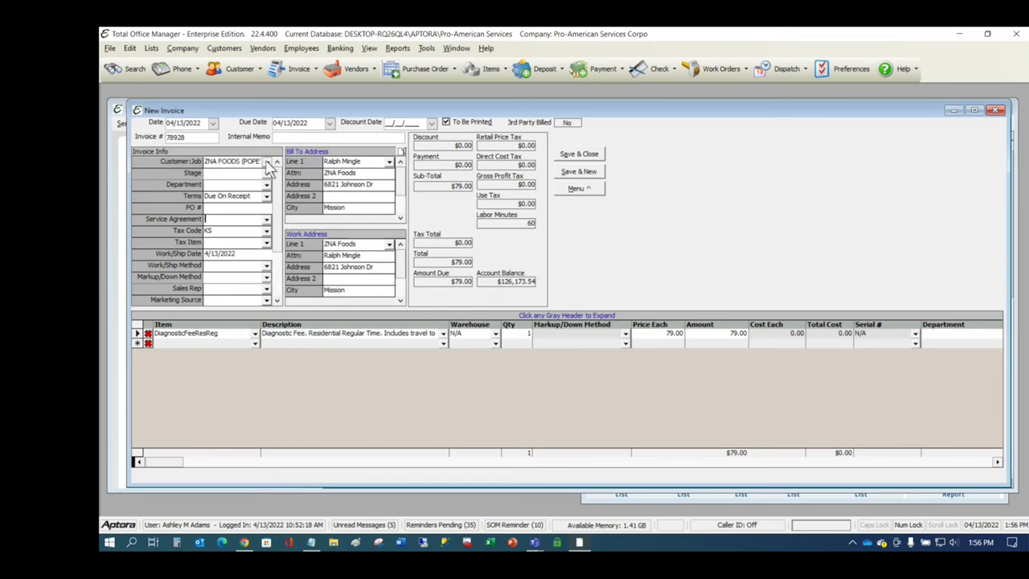
left_click(287, 266)
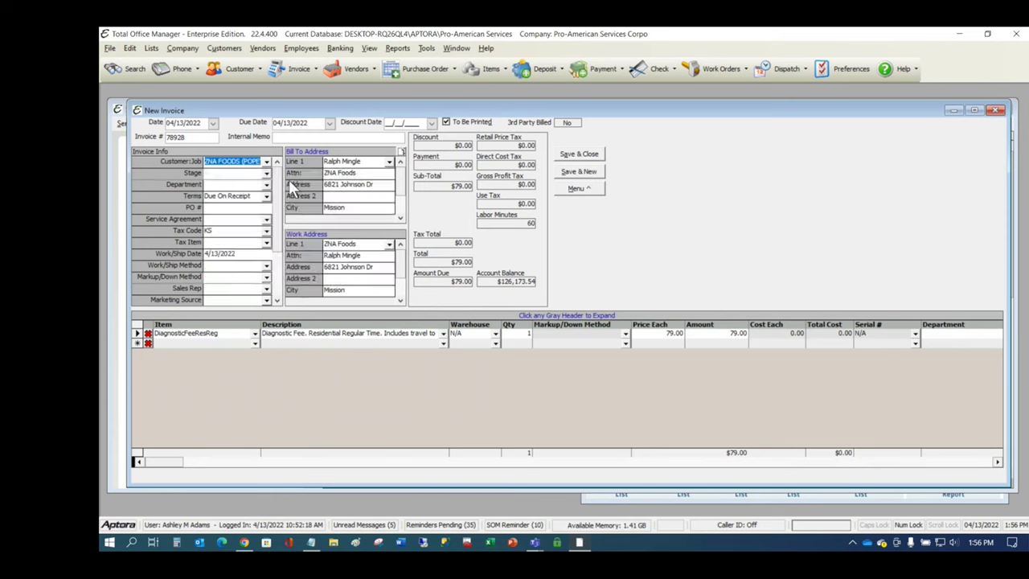
left_click(266, 220)
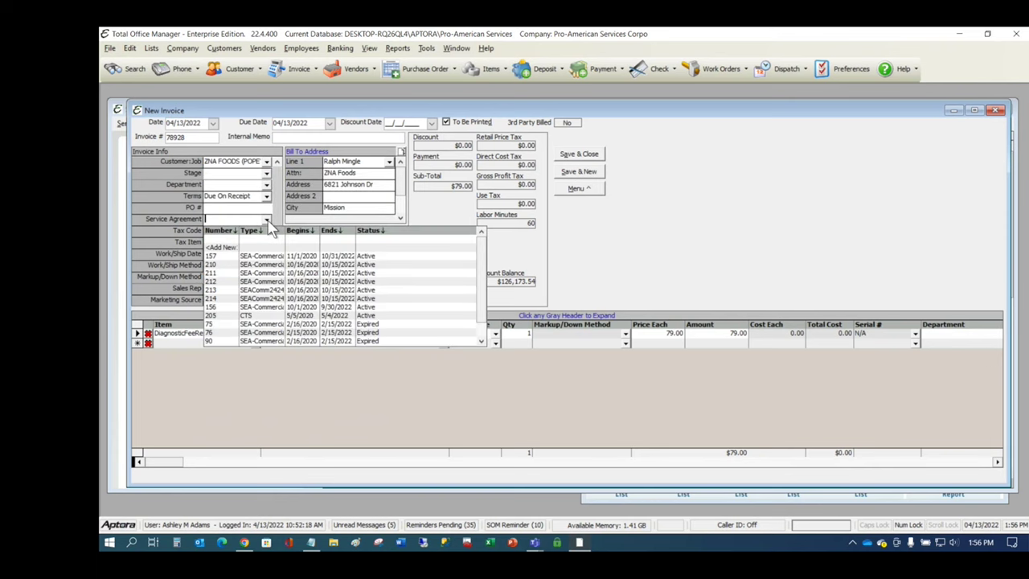
left_click(266, 161)
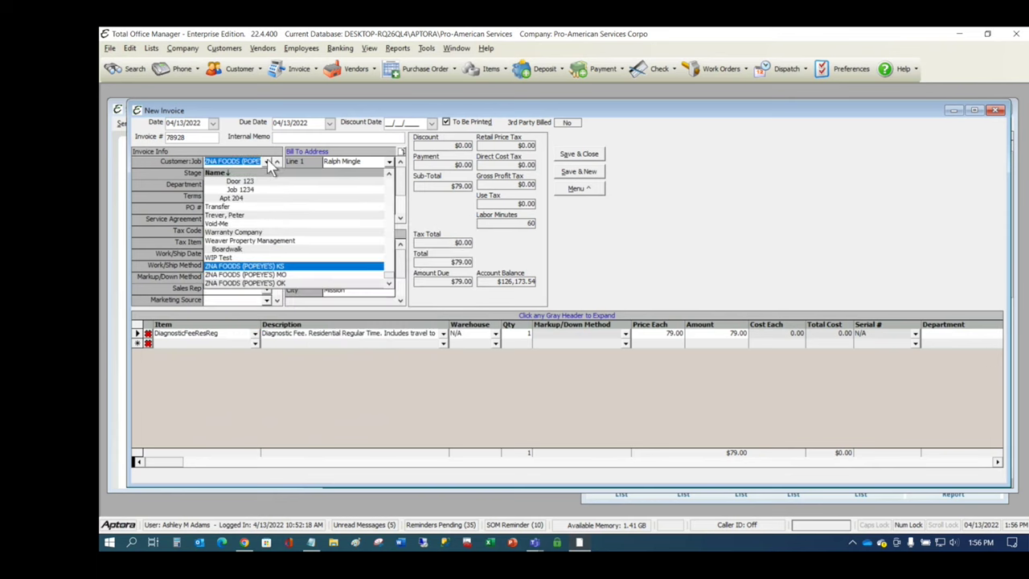
scroll(252, 216, "up", 1)
left_click(249, 197)
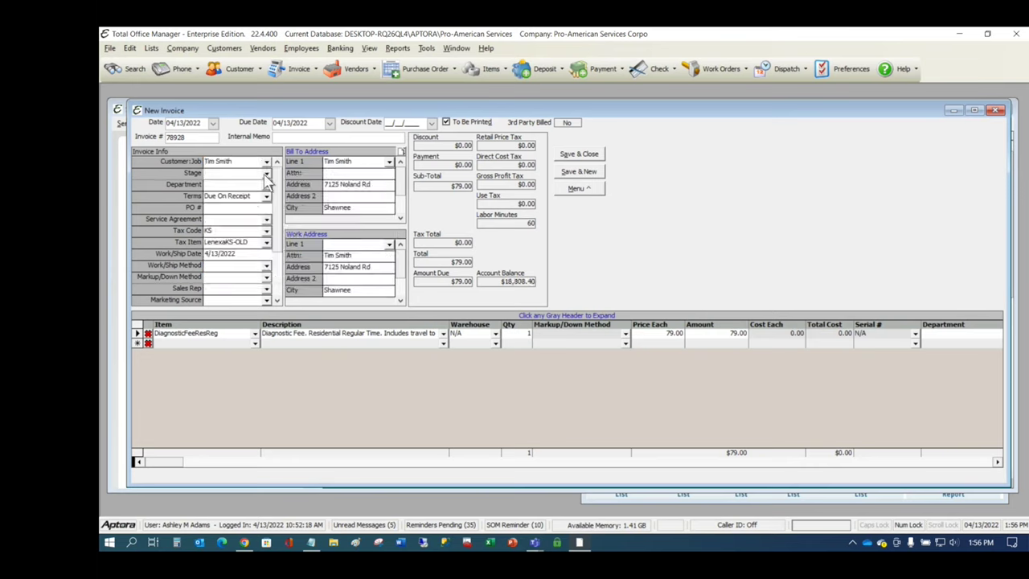
left_click(267, 220)
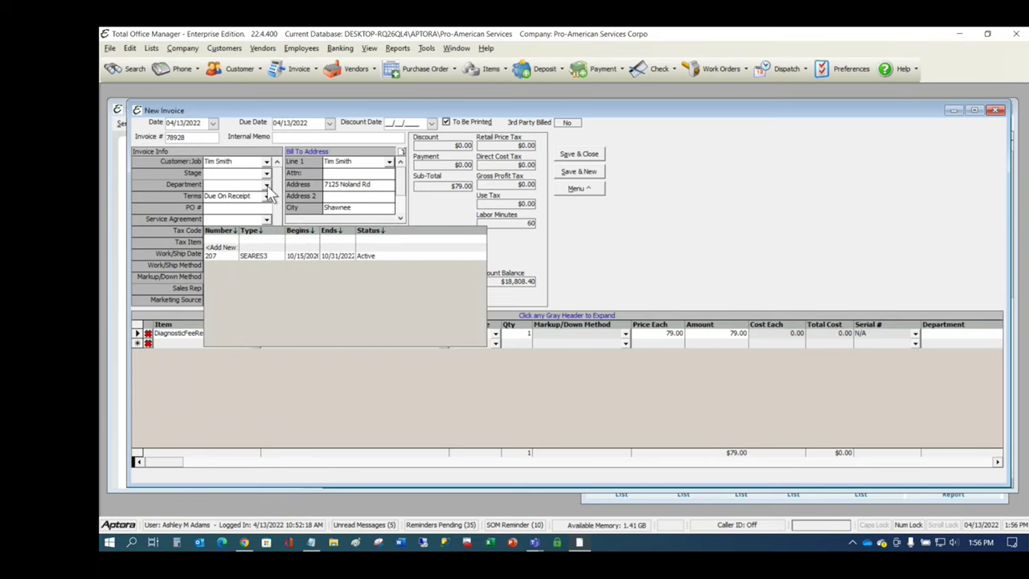
Step: Review one more customer's agreements, then settle on ZNA FOODS (POPEYE'S) KS and open its agreements
left_click(266, 162)
scroll(277, 241, "up", 2)
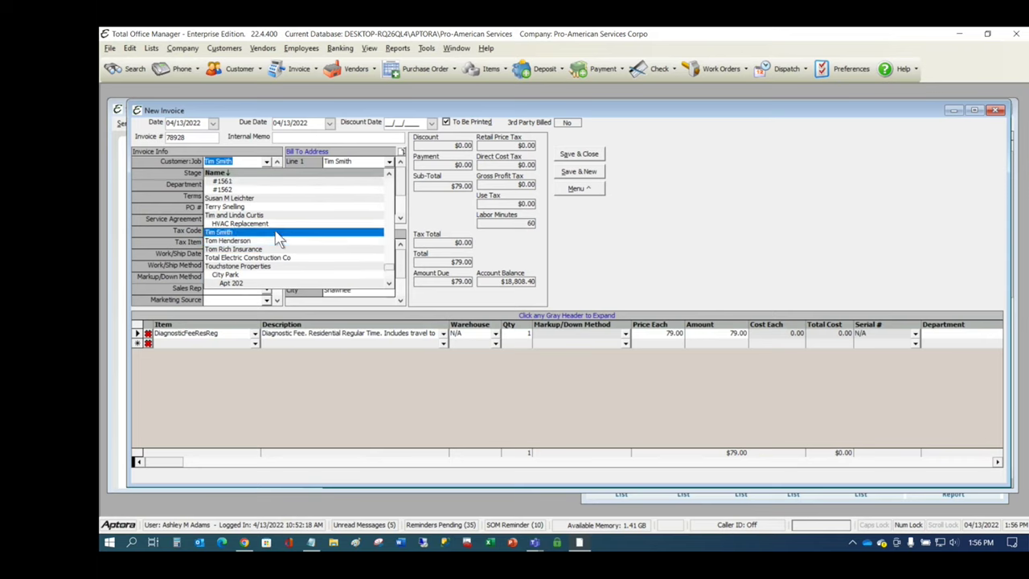
left_click(232, 208)
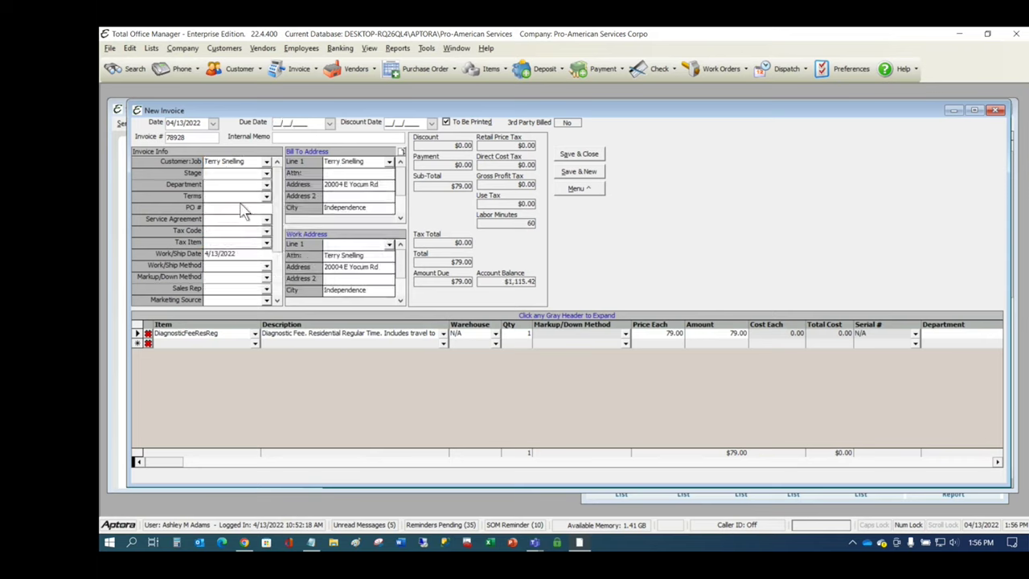
left_click(266, 219)
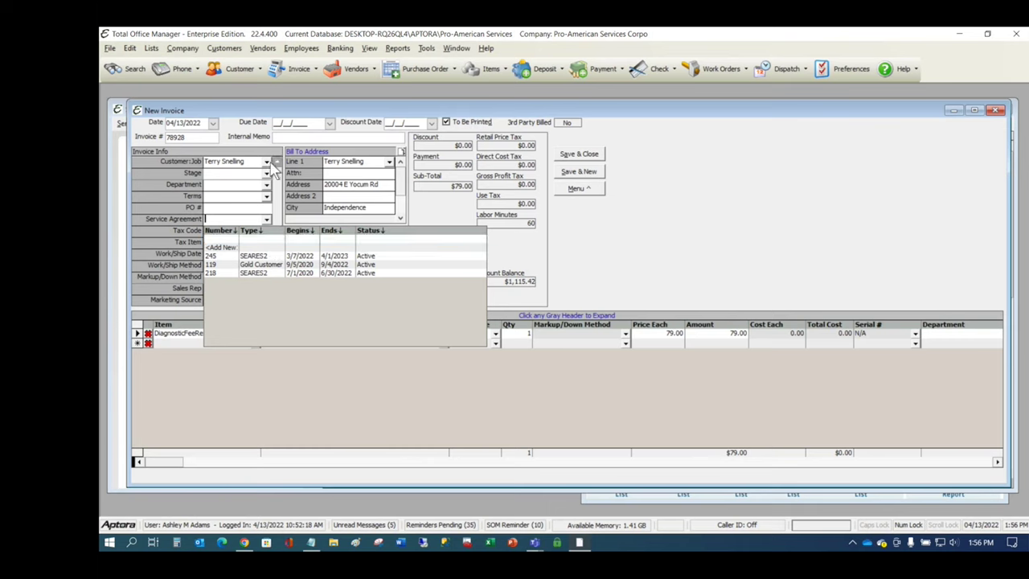
left_click(269, 167)
left_click(266, 162)
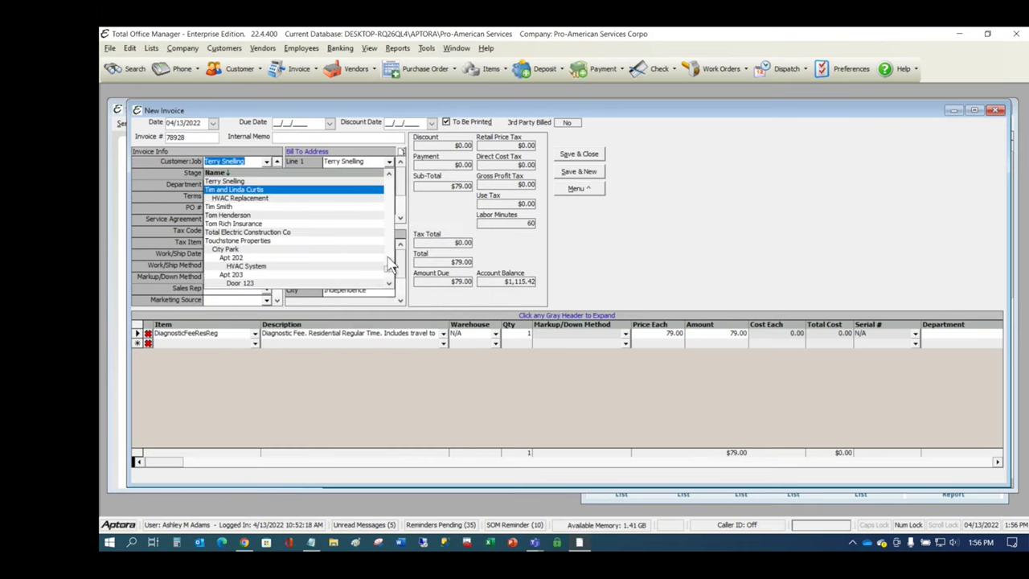
scroll(378, 273, "down", 2)
left_click(338, 266)
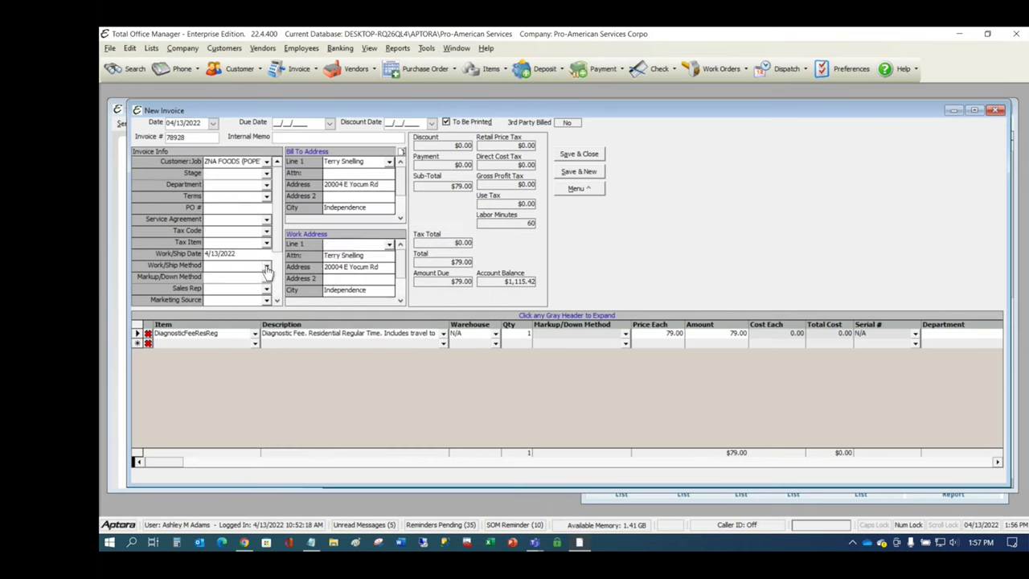
left_click(267, 219)
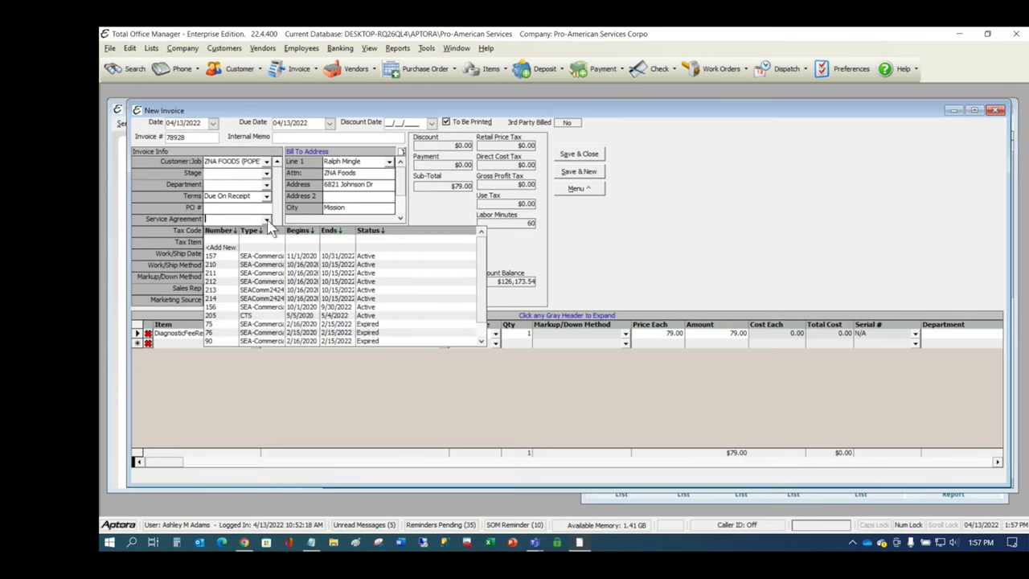
Step: Link the invoice to agreement 75, add a SEAComm2424 line, and delete the DiagnosticFeeResReg line
left_click(367, 328)
left_click(186, 344)
type("SEAComm2424")
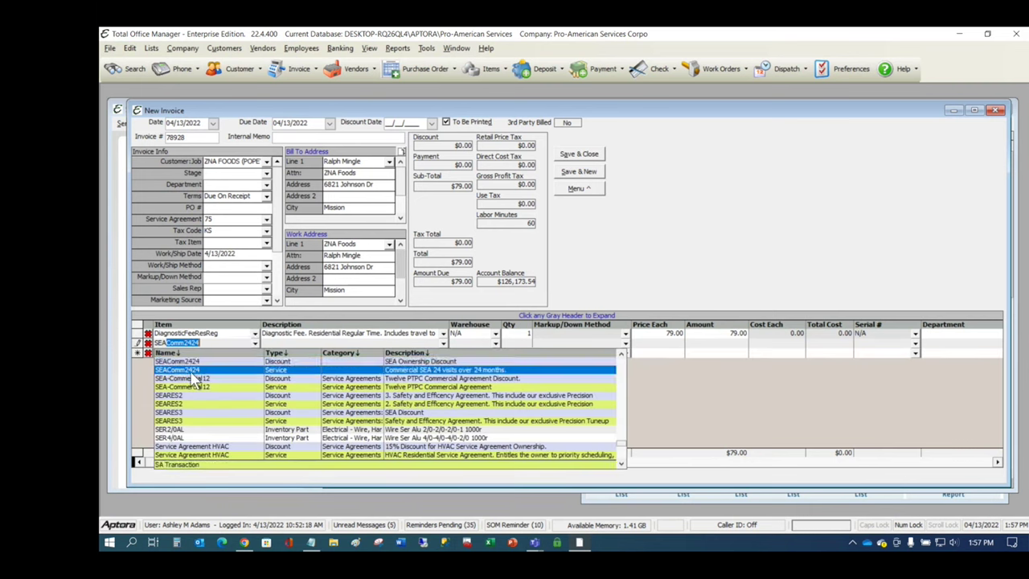
left_click(191, 370)
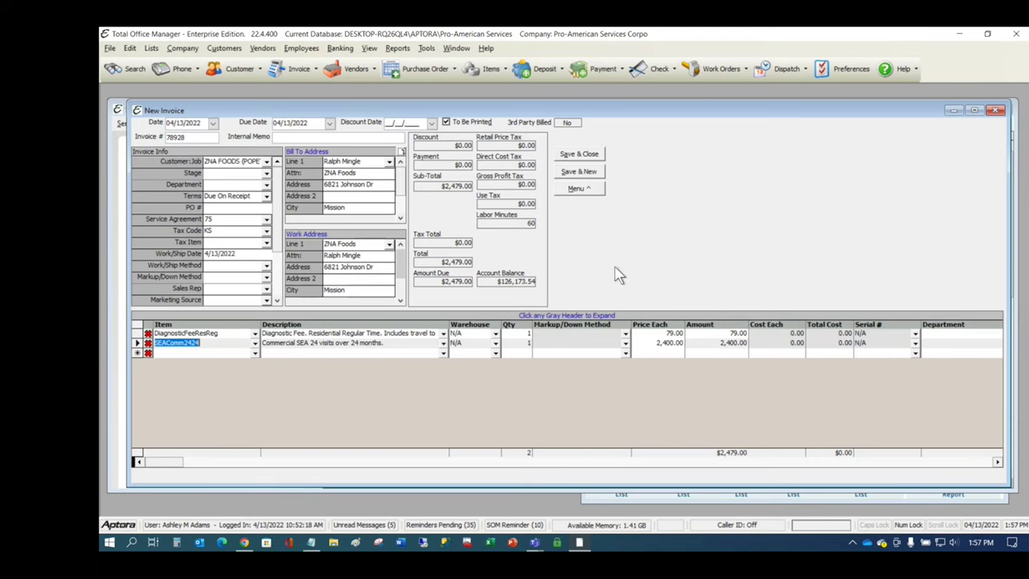
left_click(148, 334)
left_click(563, 320)
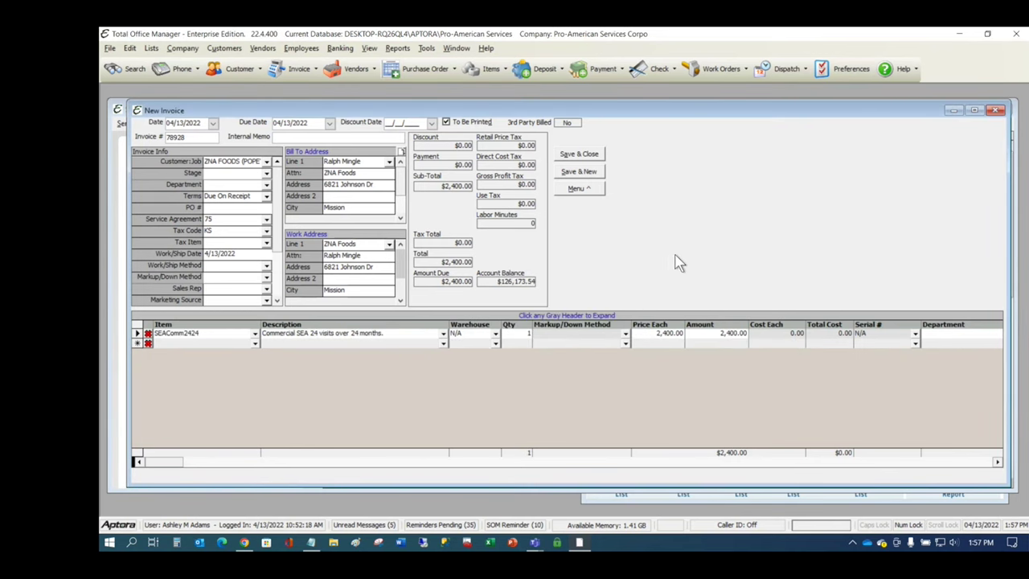
Step: Set the invoice department to Maintenance and apply it to every line
left_click(583, 159)
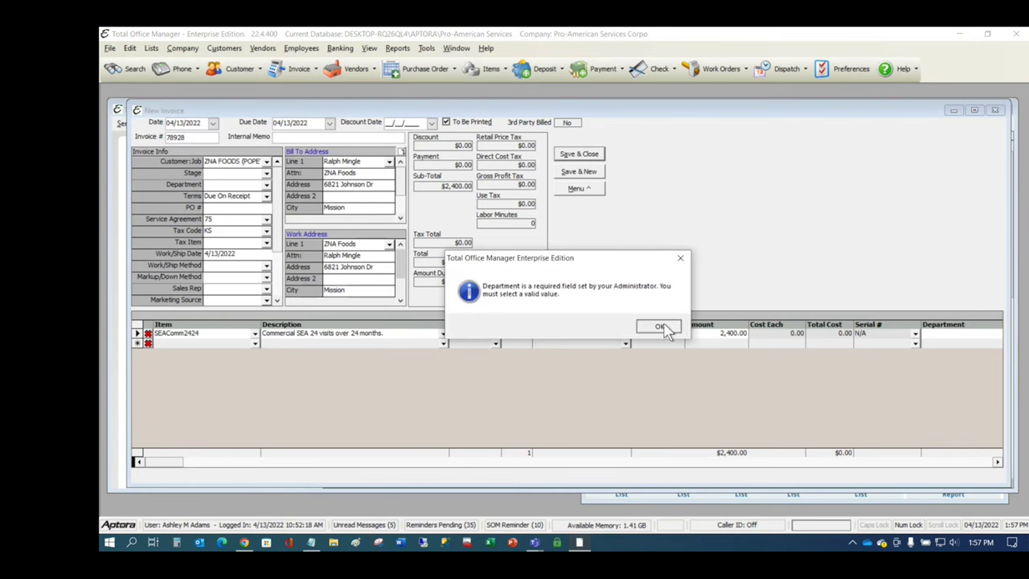
left_click(661, 328)
left_click(267, 185)
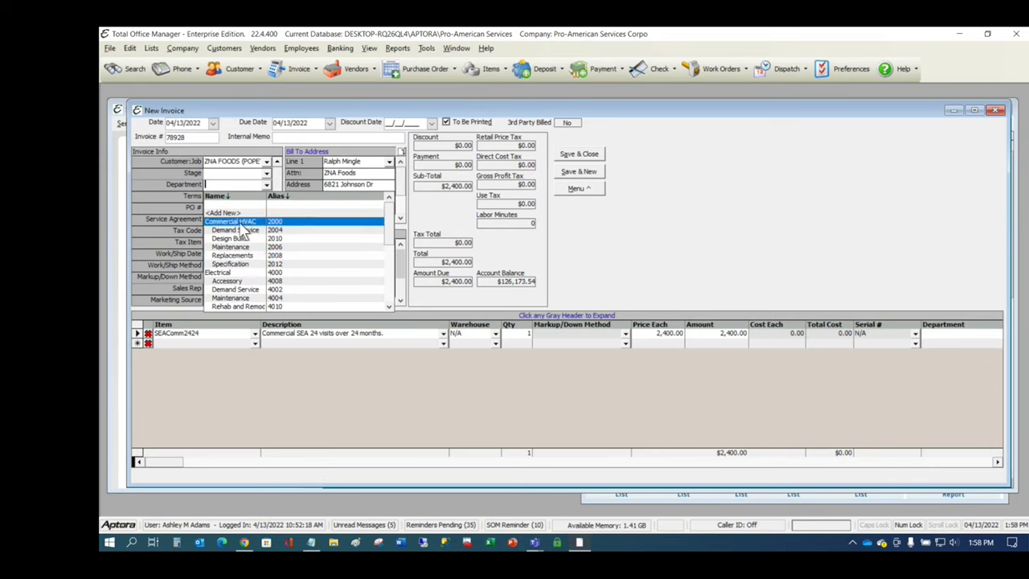
left_click(244, 247)
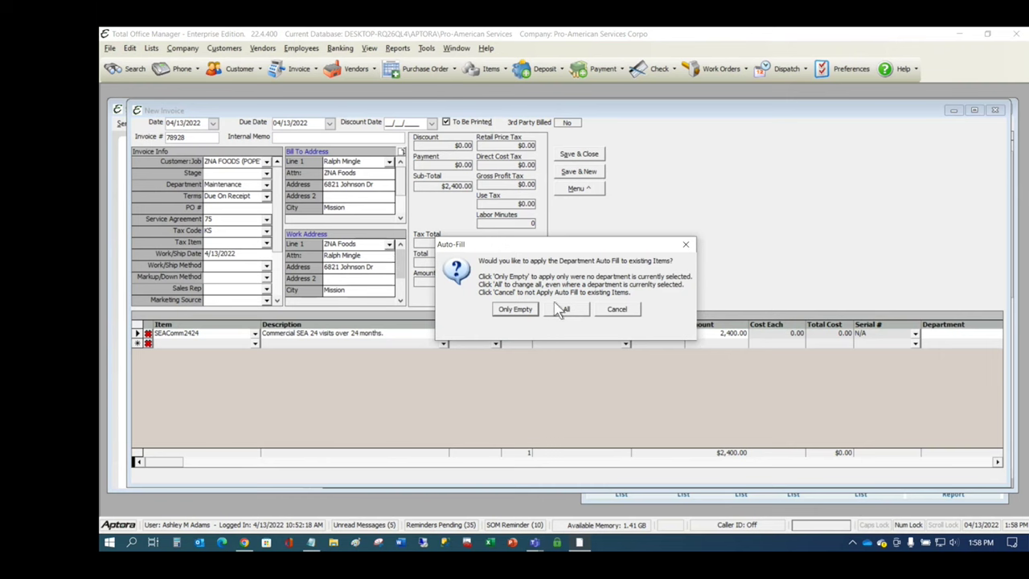
left_click(563, 309)
Step: Save the invoice, declining the unused reimbursables and acknowledging the agreement paperwork notice
left_click(579, 192)
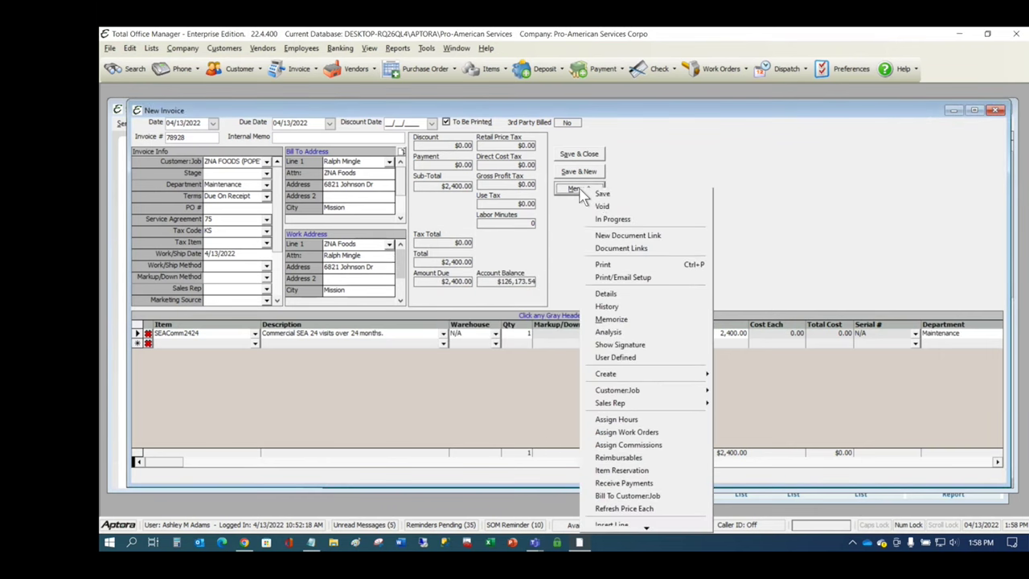
left_click(630, 203)
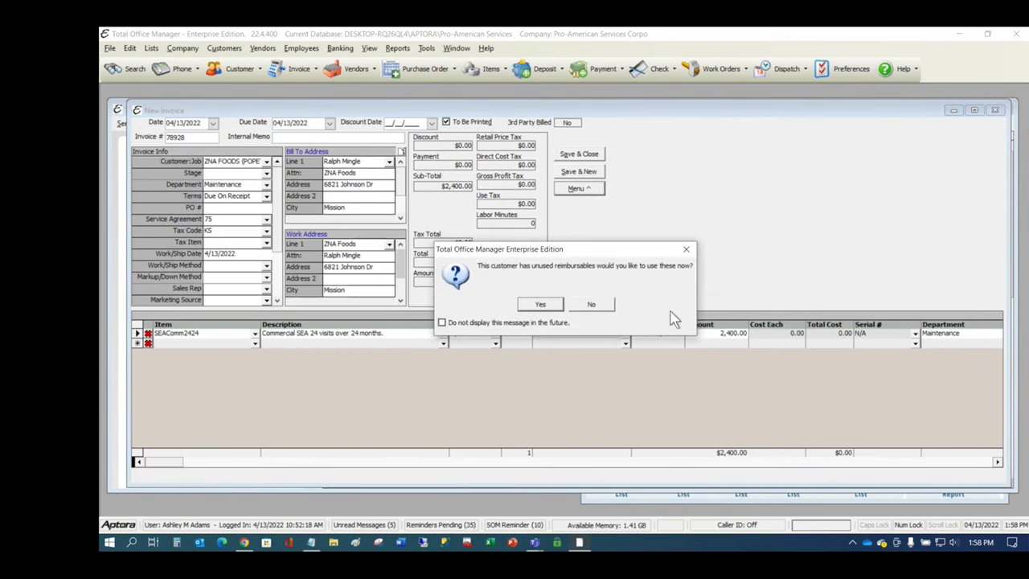
left_click(597, 305)
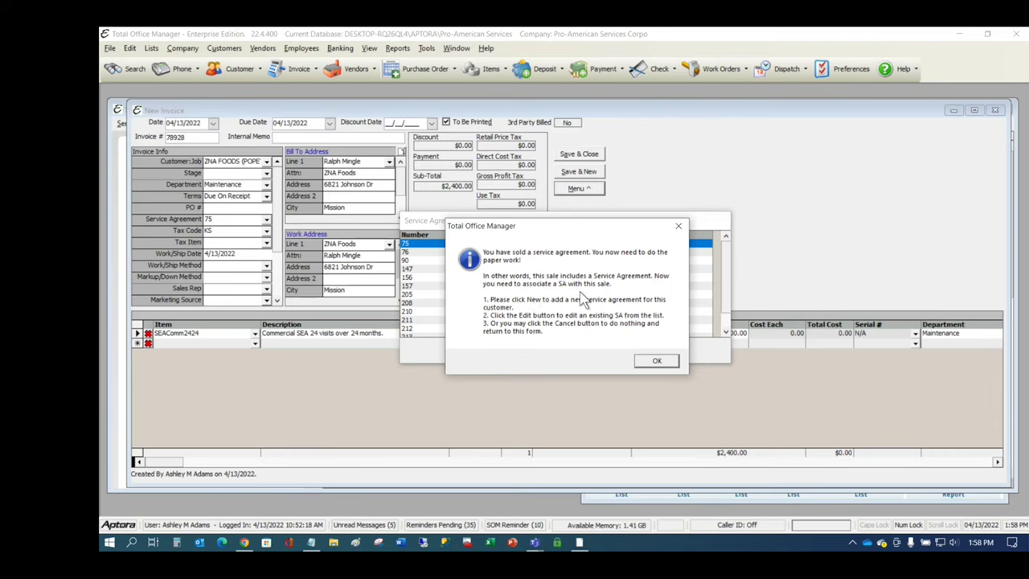
left_click(659, 362)
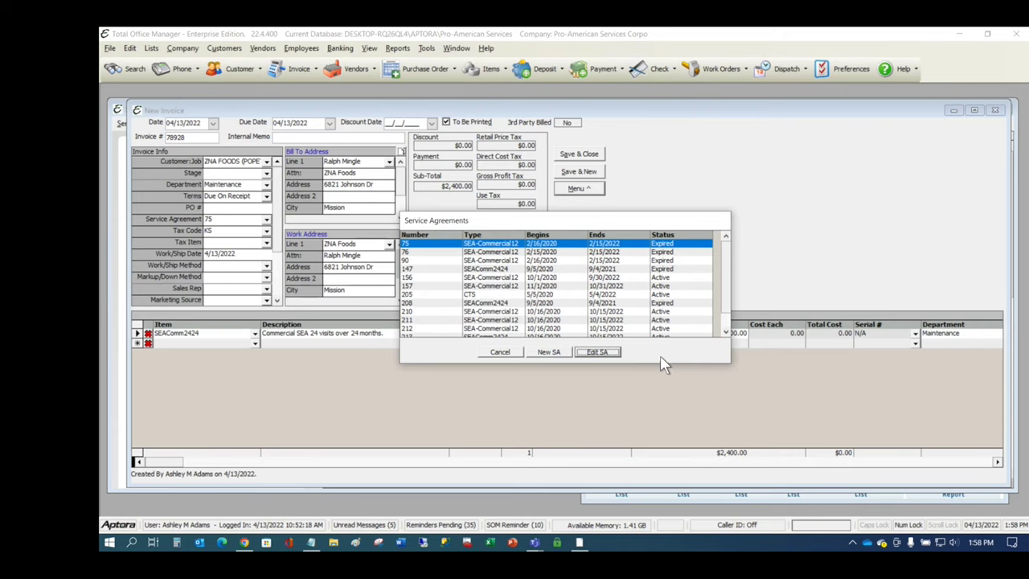
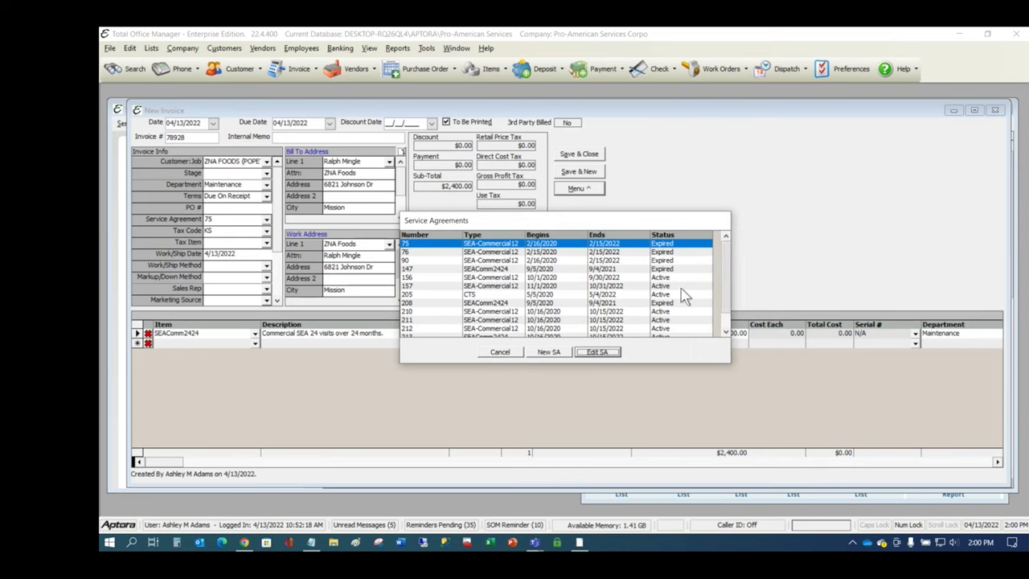
Step: Create new service agreement 247 and reposition its Add Service Agreement window
left_click(548, 352)
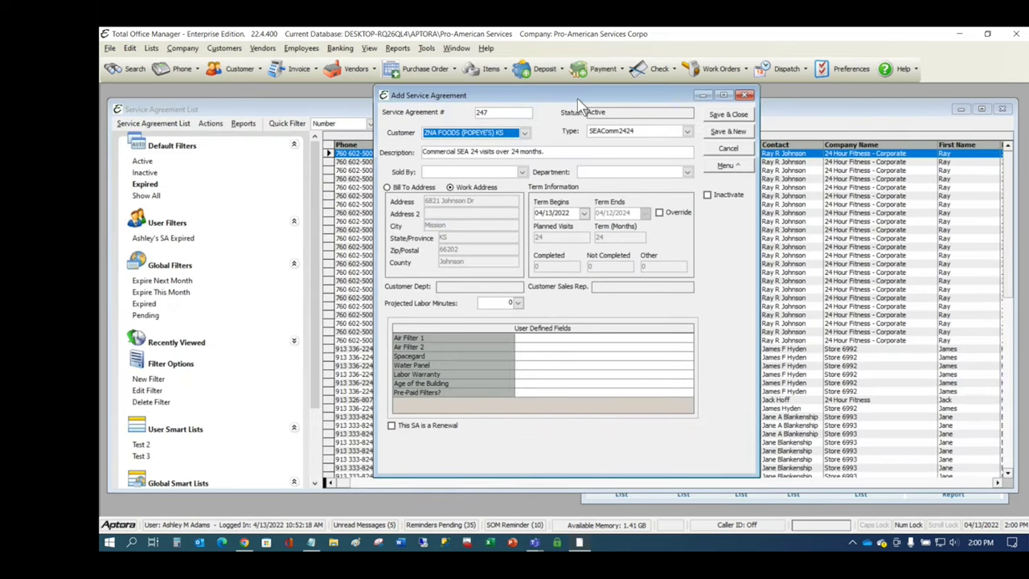
left_click_drag(583, 96, 559, 105)
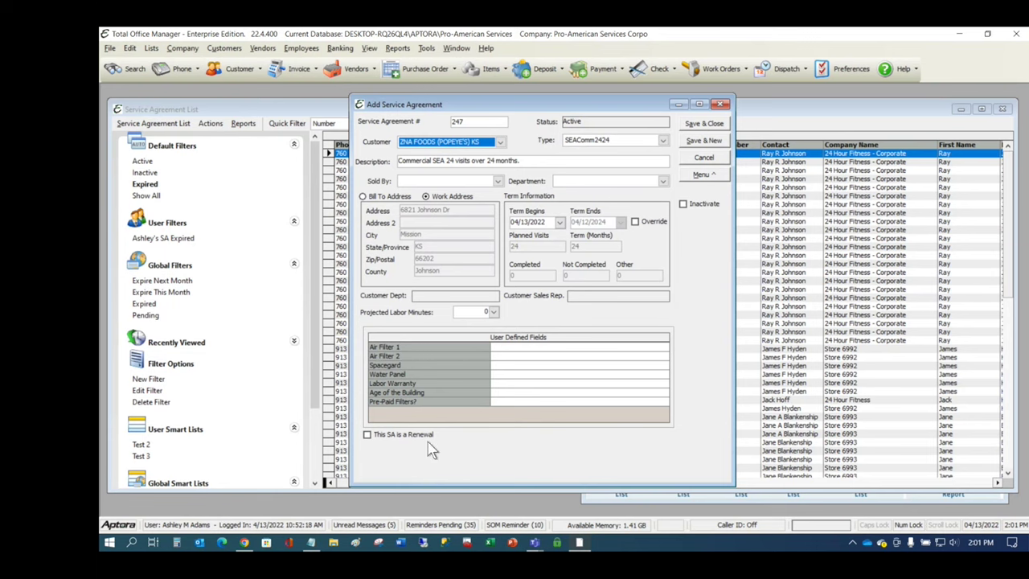
Step: Flag agreement 247 as a renewal and move its window aside to reveal the agreement list
left_click(392, 438)
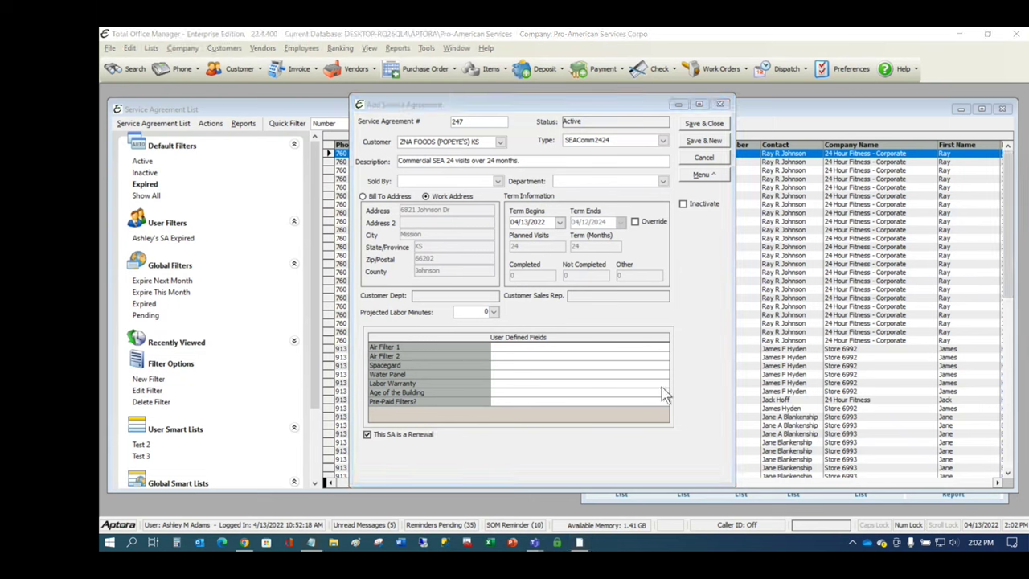
left_click(542, 107)
left_click_drag(542, 107, 451, 97)
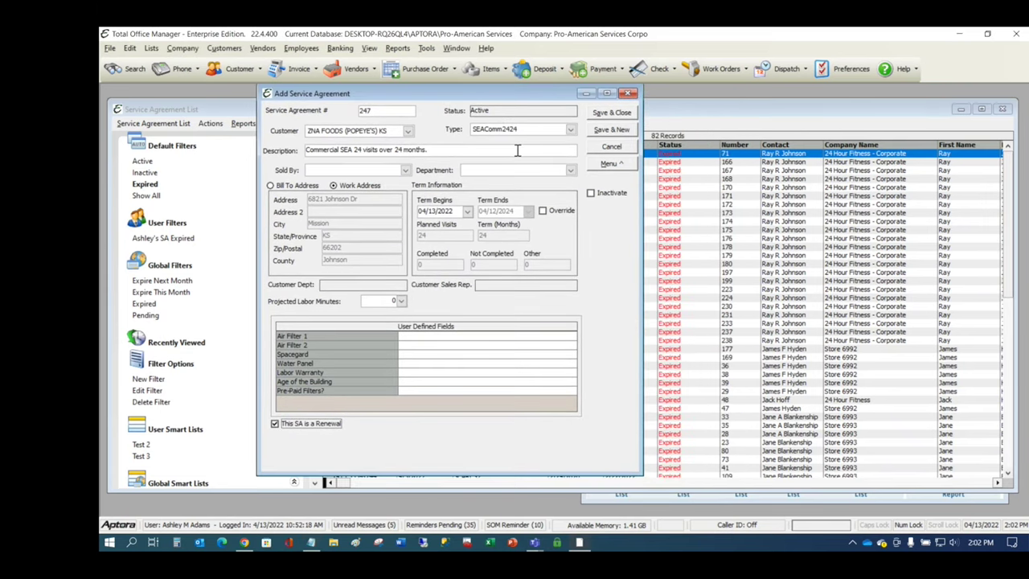
left_click(698, 221)
Step: Launch the Marketing List Generator from the Tools menu and position its window
right_click(466, 198)
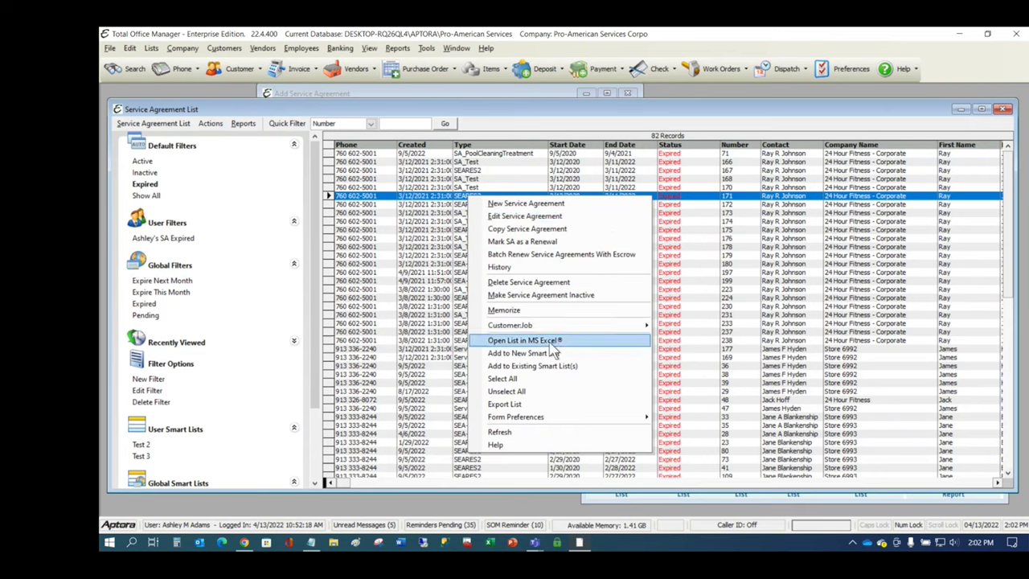
left_click(356, 248)
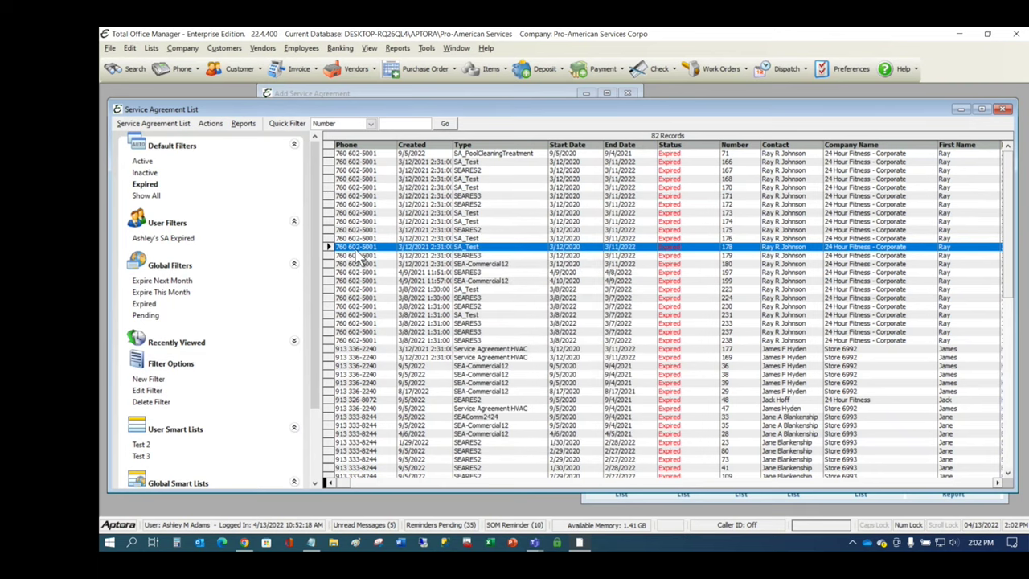
left_click(426, 48)
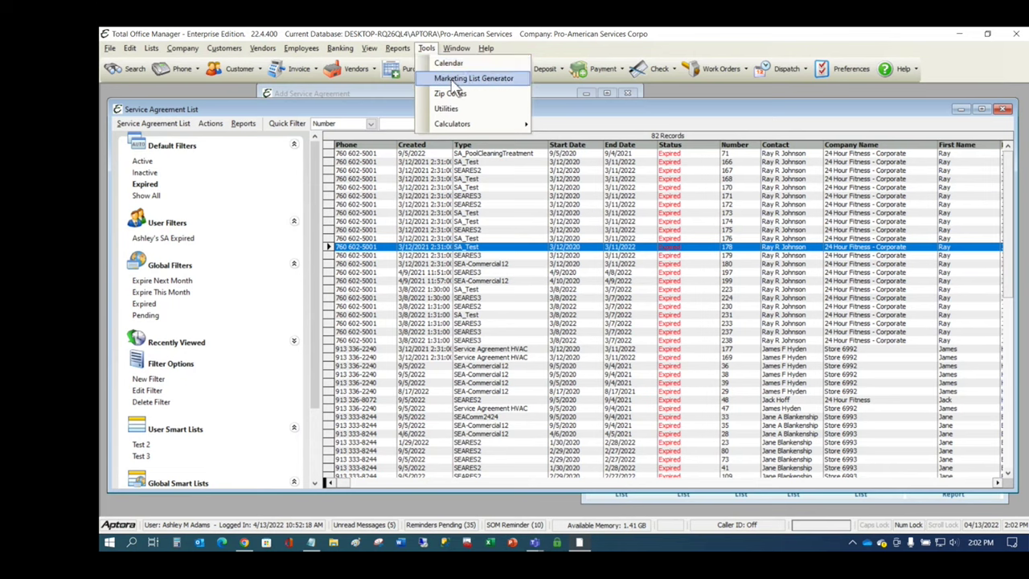
left_click(500, 80)
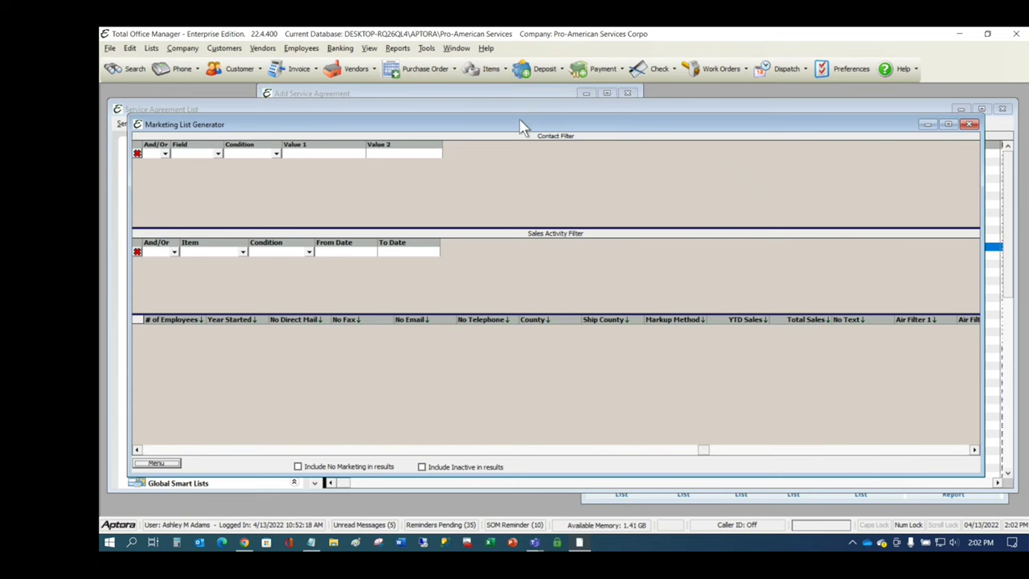
left_click_drag(519, 127, 541, 113)
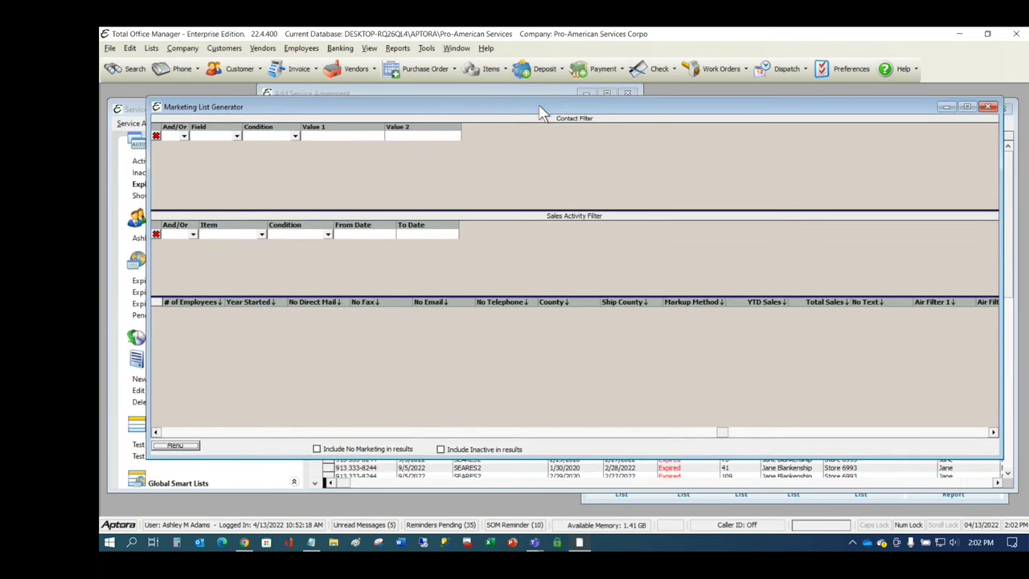
Step: Add a contact filter where Active SA is Equal to False
left_click(184, 136)
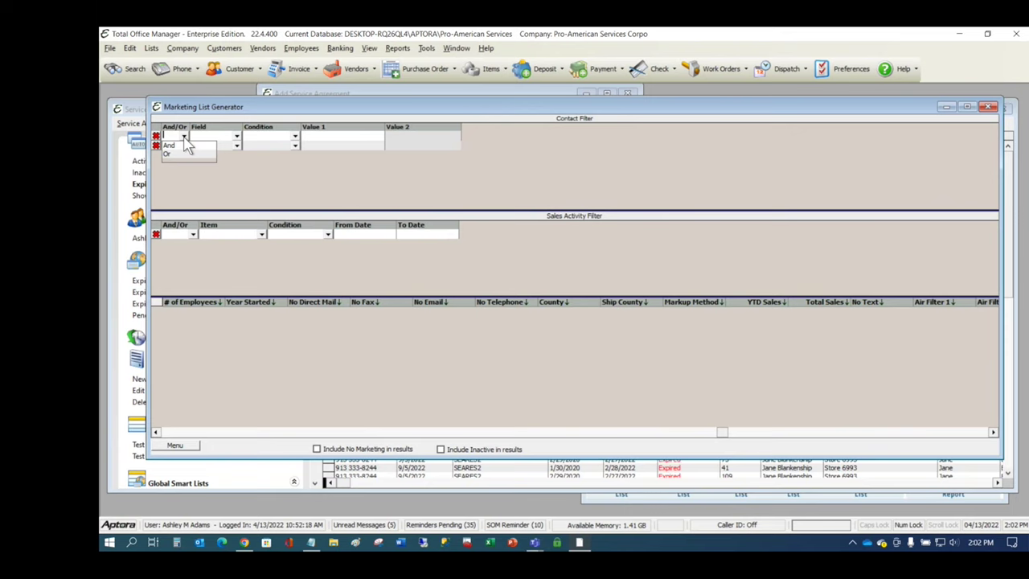
left_click(236, 136)
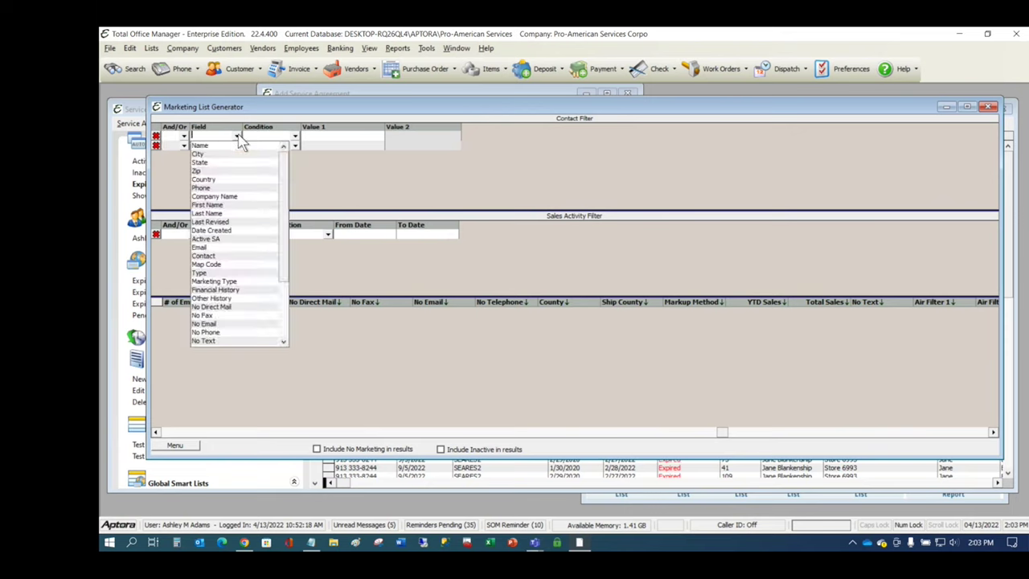
scroll(232, 208, "down", 1)
scroll(233, 216, "down", 1)
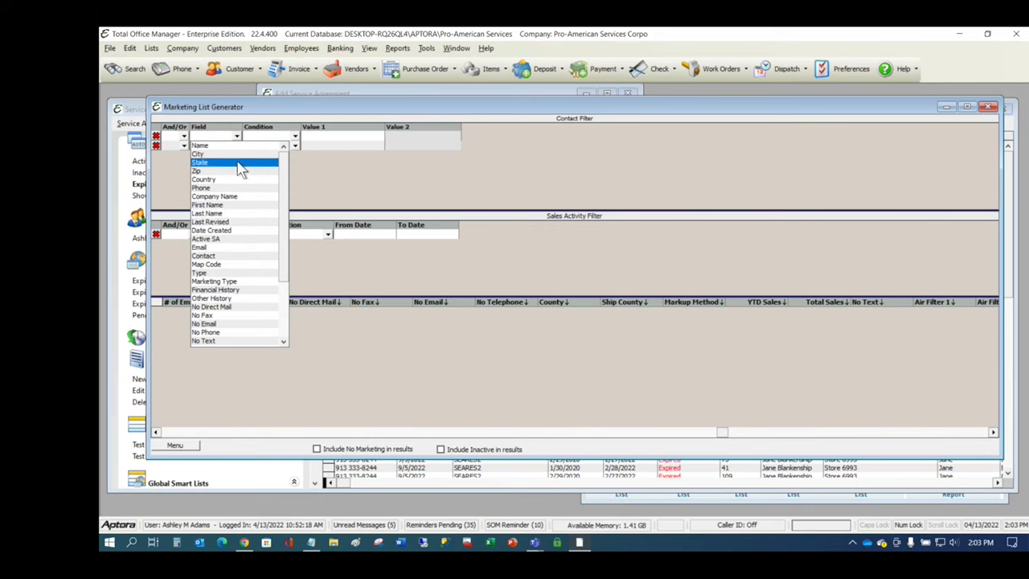
scroll(239, 171, "down", 1)
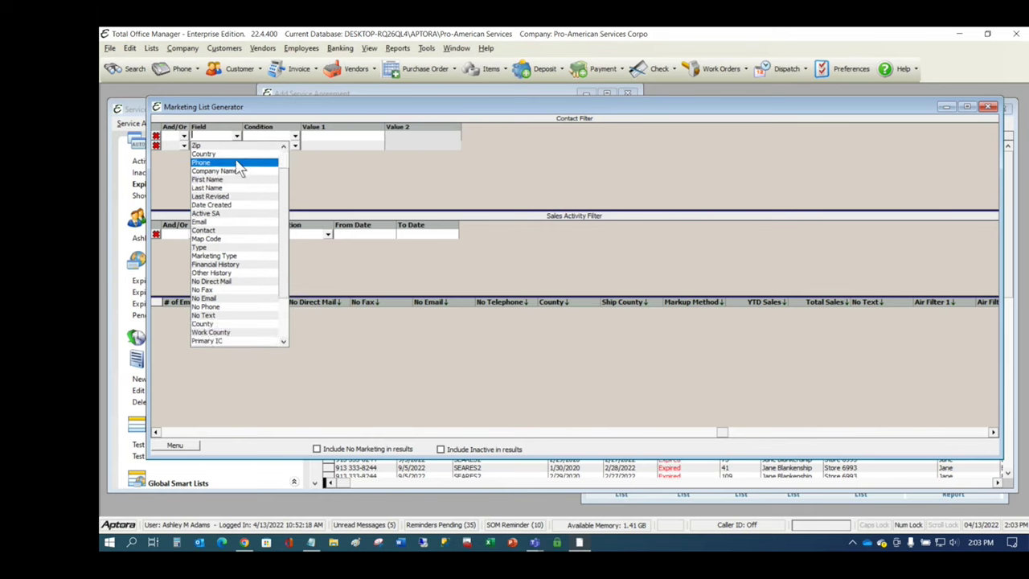
left_click(217, 214)
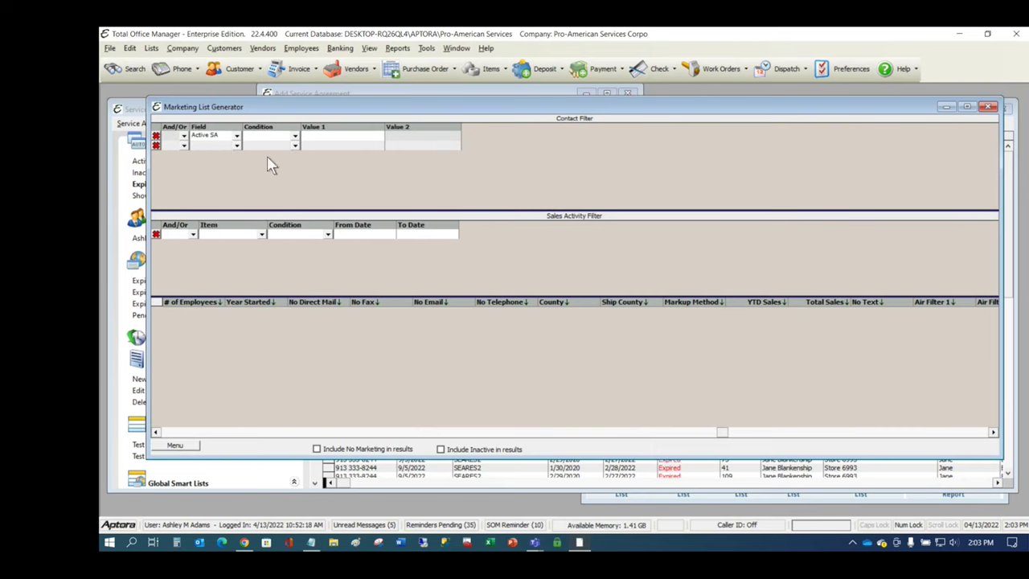
left_click(295, 135)
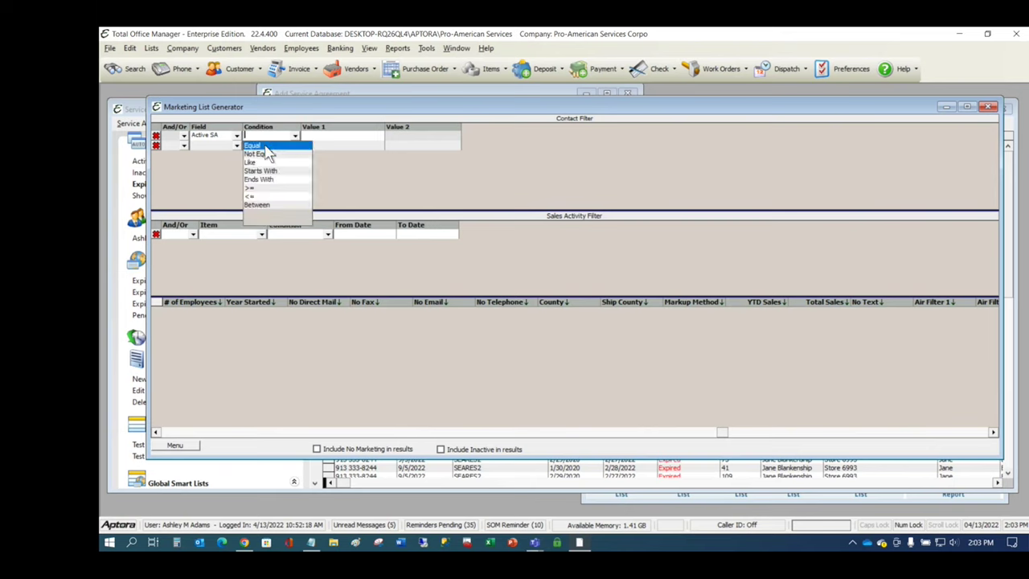
left_click(264, 148)
type("False")
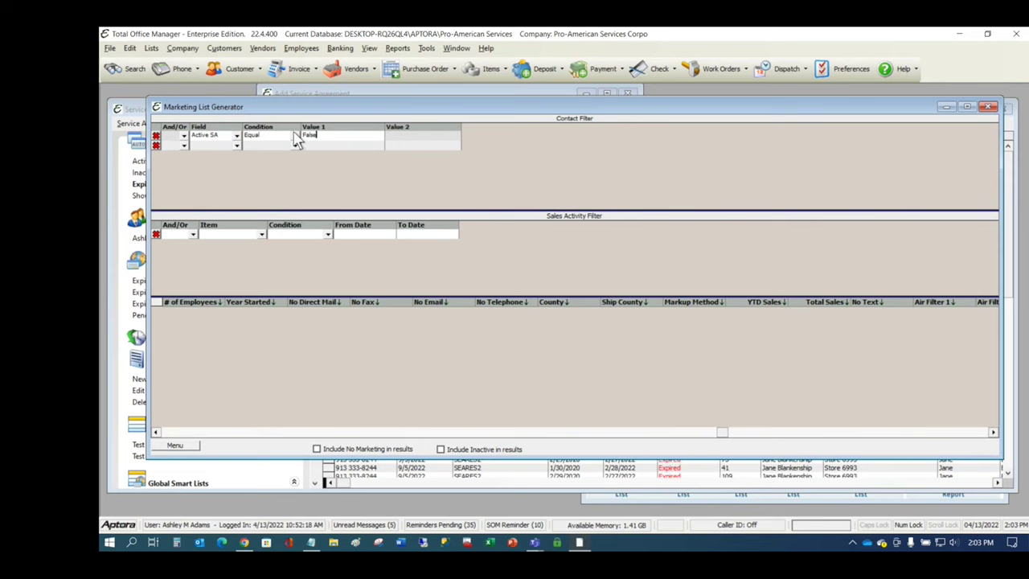
Step: Add a second And filter row on No Email, then delete that extra row
left_click(183, 146)
left_click(172, 154)
left_click(237, 145)
scroll(246, 225, "down", 4)
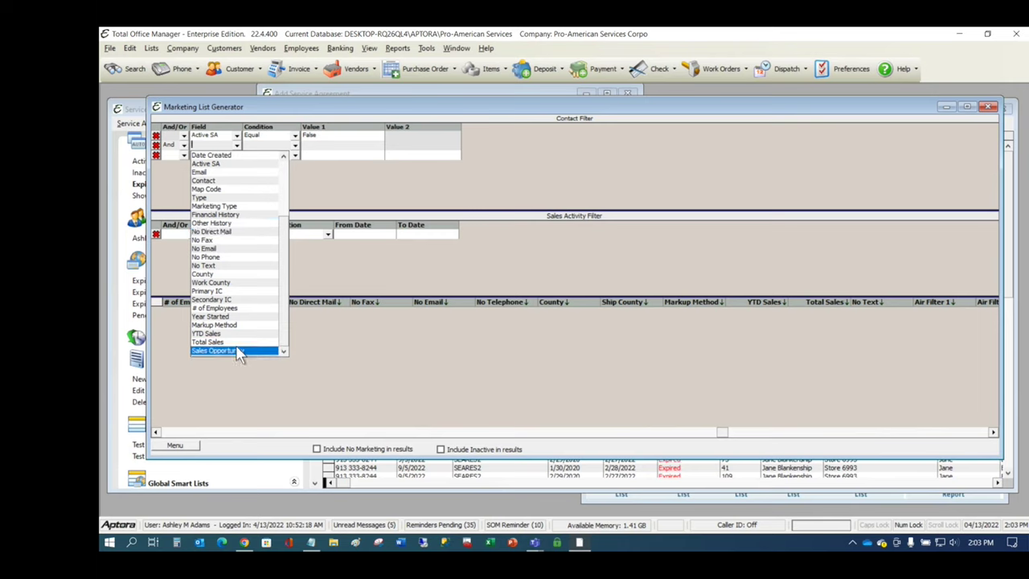
left_click(338, 168)
left_click(156, 144)
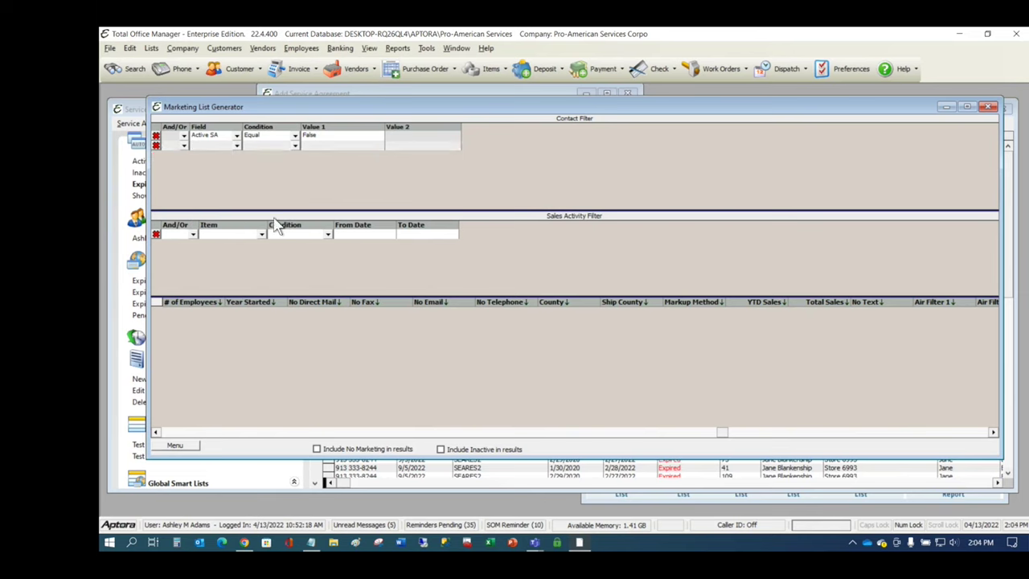
Step: Add a sales activity filter for item SEAComm2424 with condition Not-Purchased
left_click(195, 236)
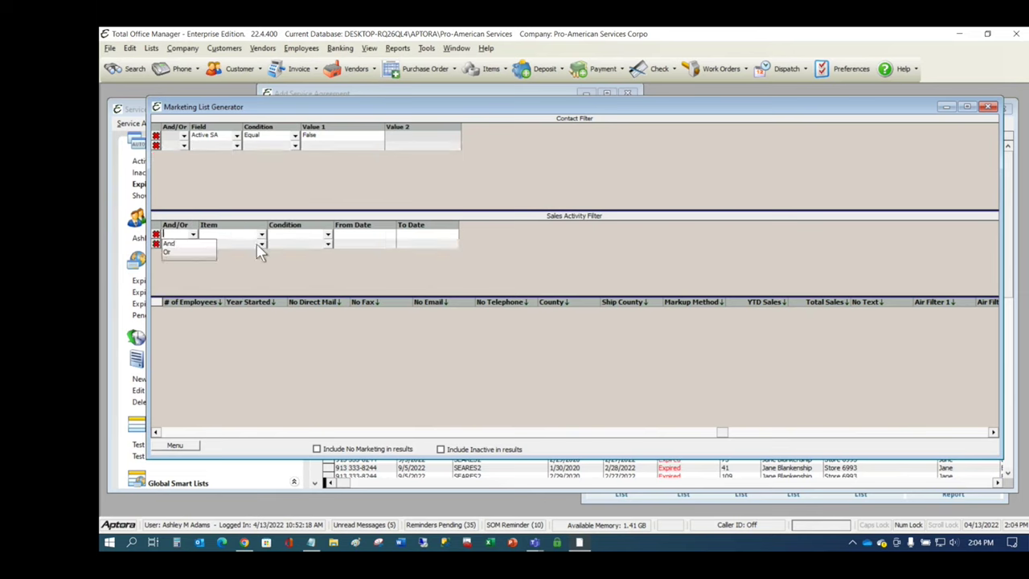
left_click(261, 235)
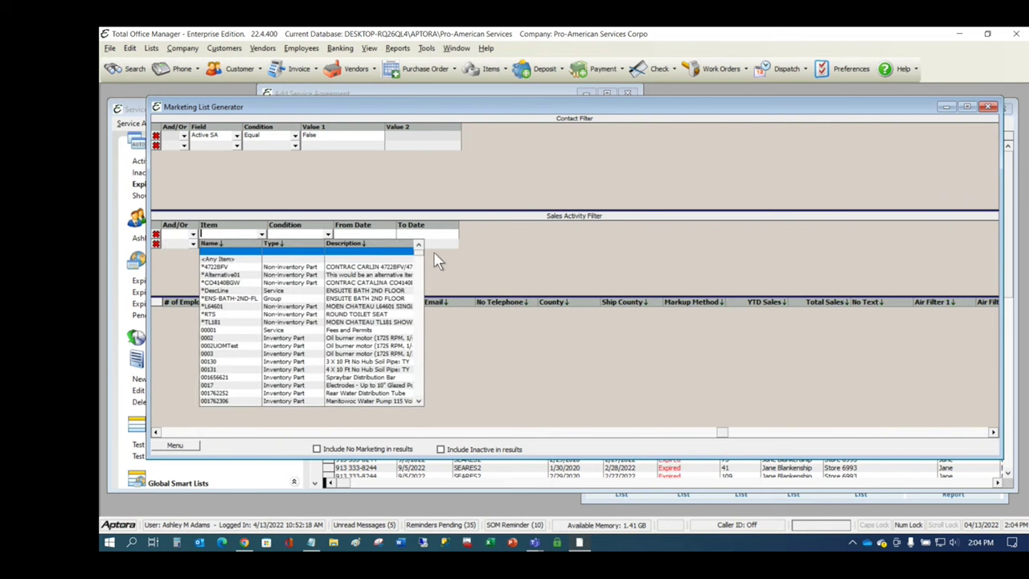
type("SEAComm2424")
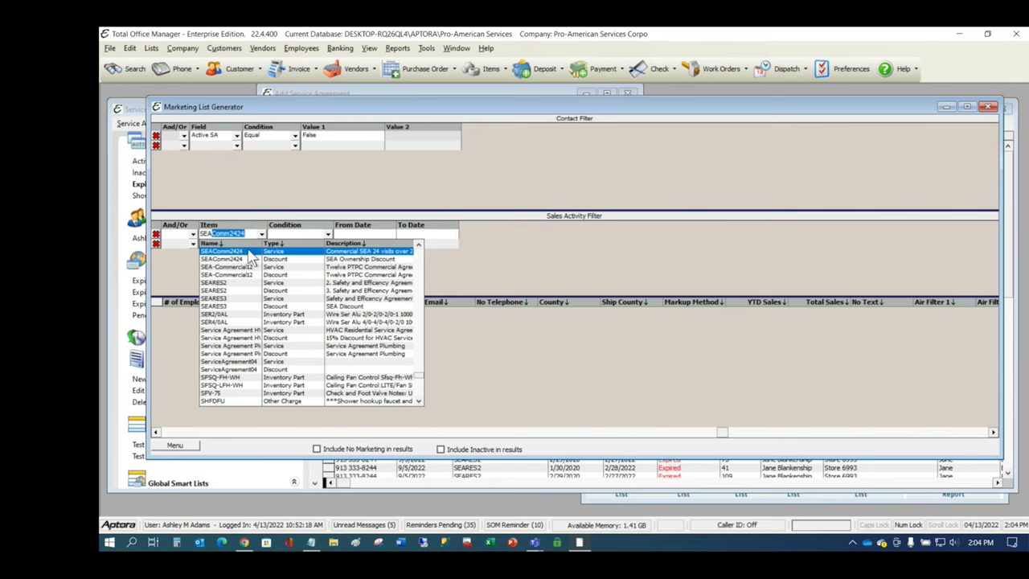
left_click(248, 253)
left_click(328, 234)
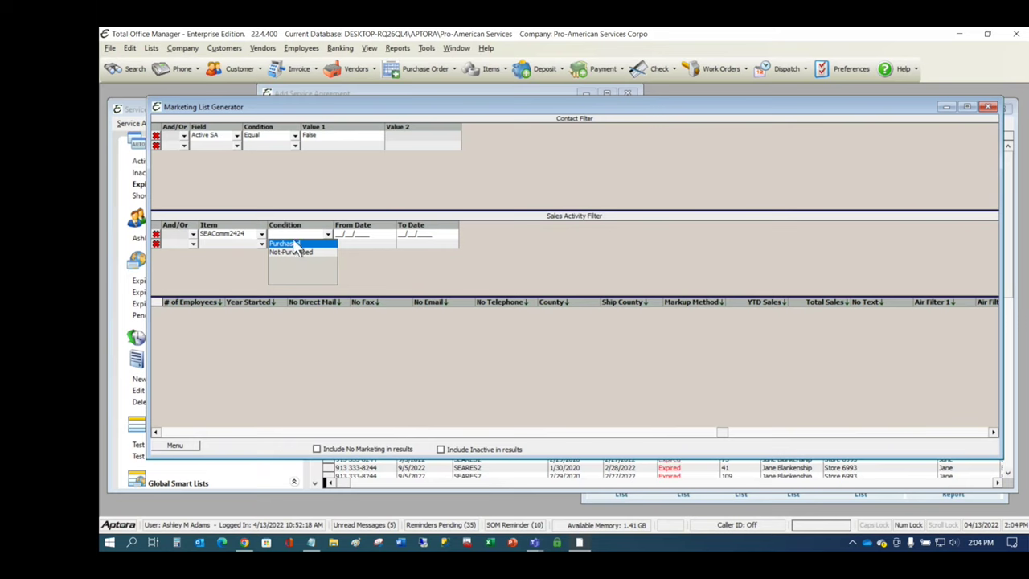
left_click(303, 252)
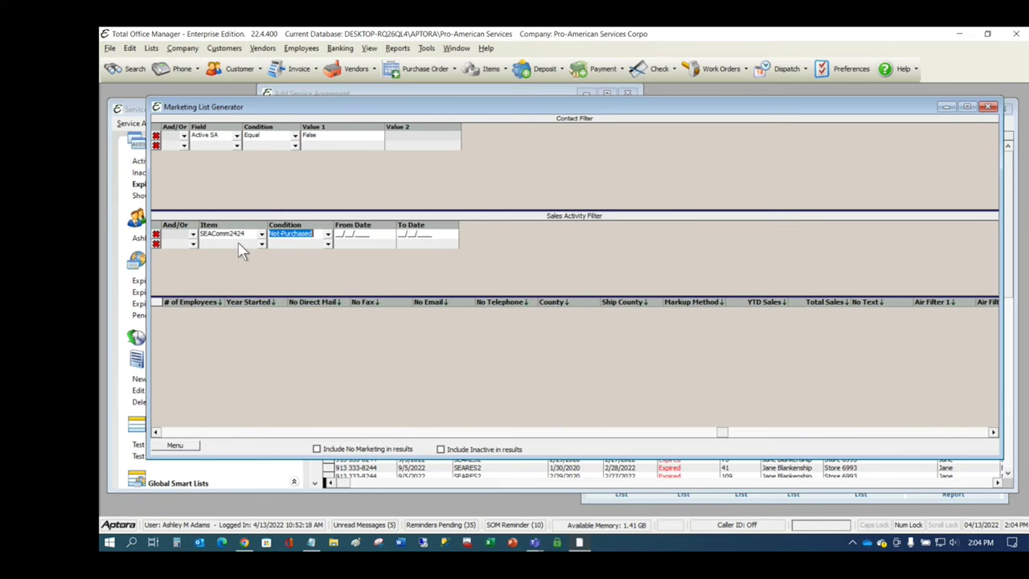
left_click(178, 447)
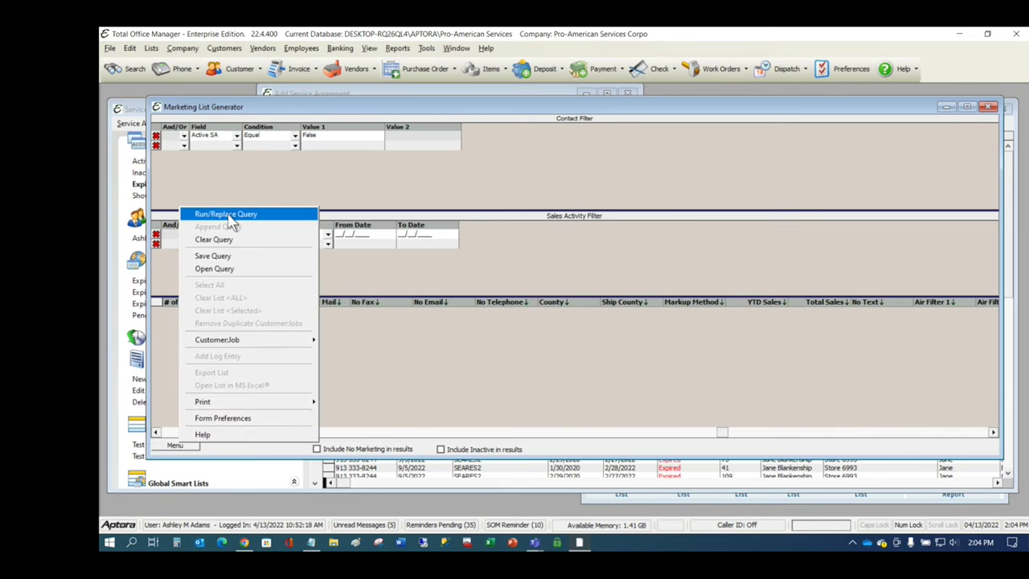
Step: Run the query and print the 147 matches using the A/C Tuneup Offer - Residential template
left_click(228, 214)
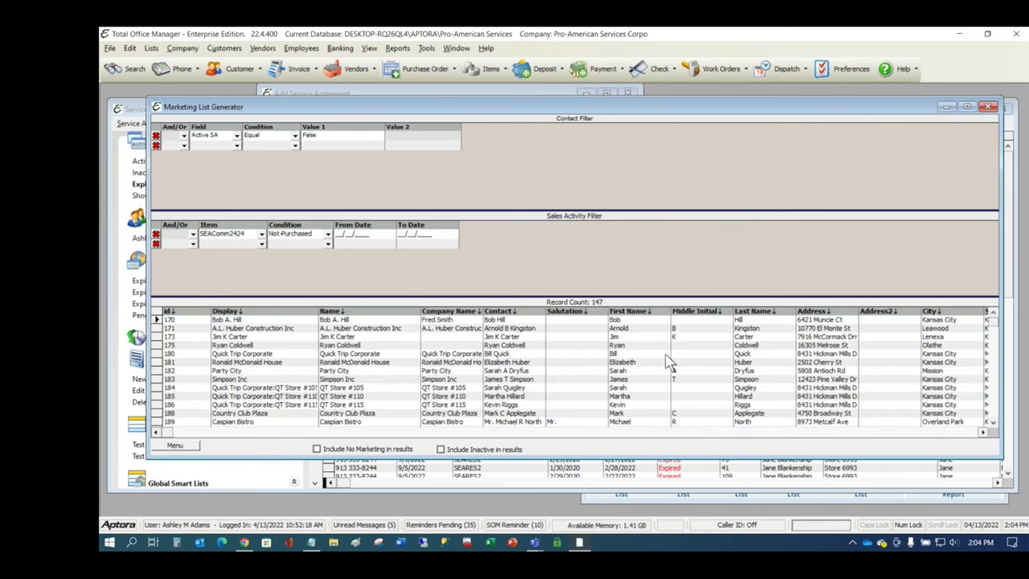
right_click(508, 354)
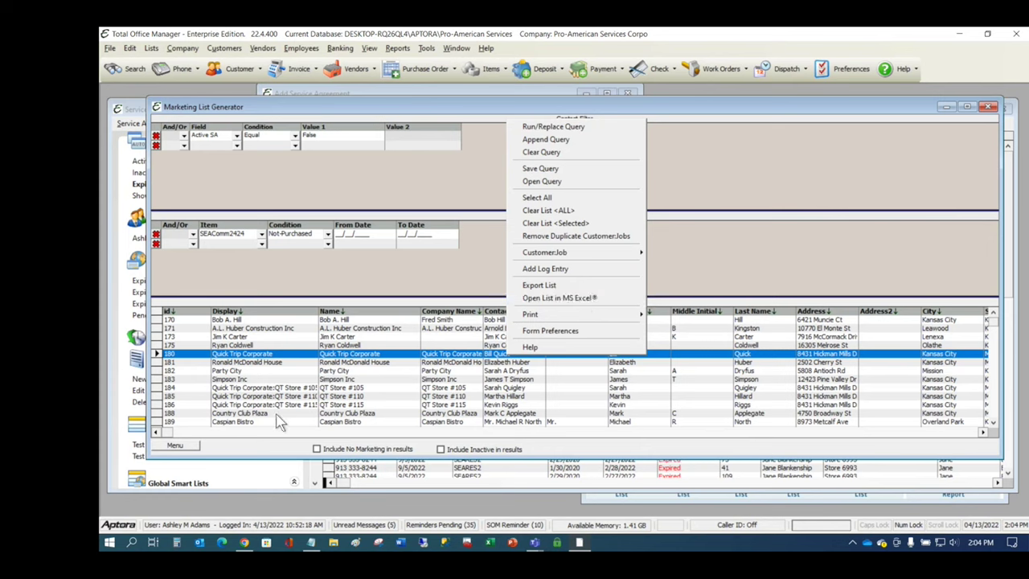
left_click(183, 446)
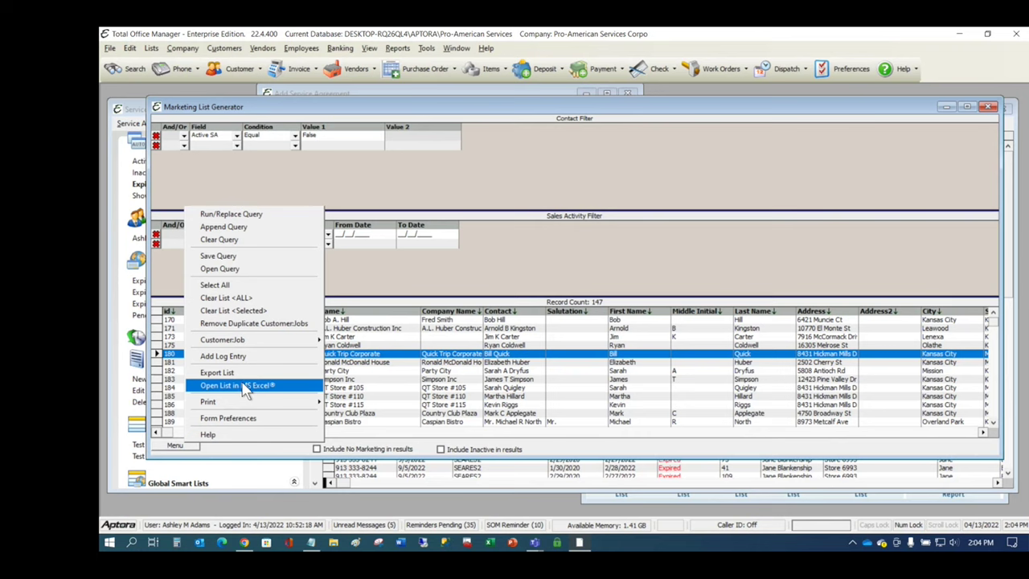
mouse_move(260, 401)
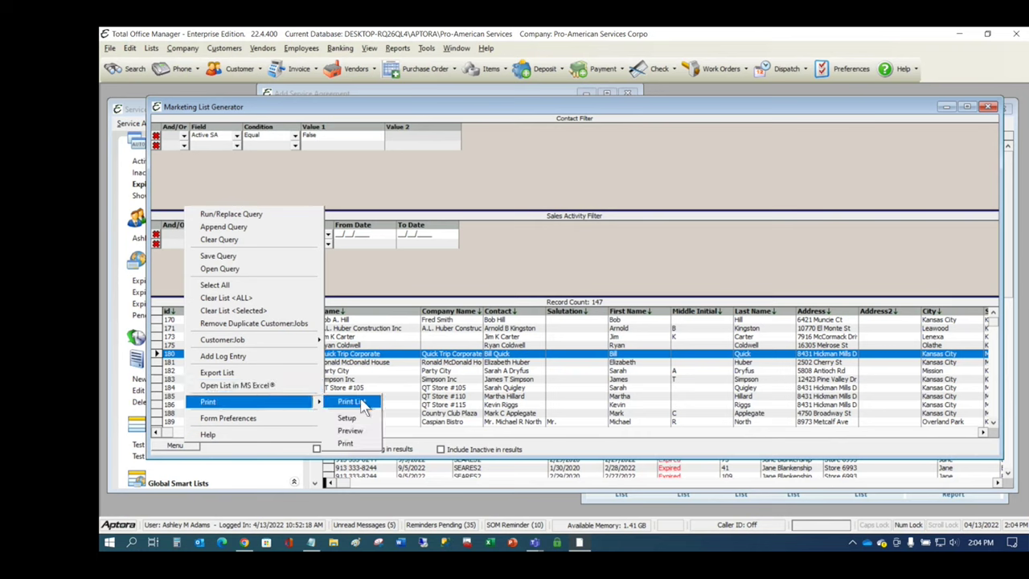
left_click(347, 420)
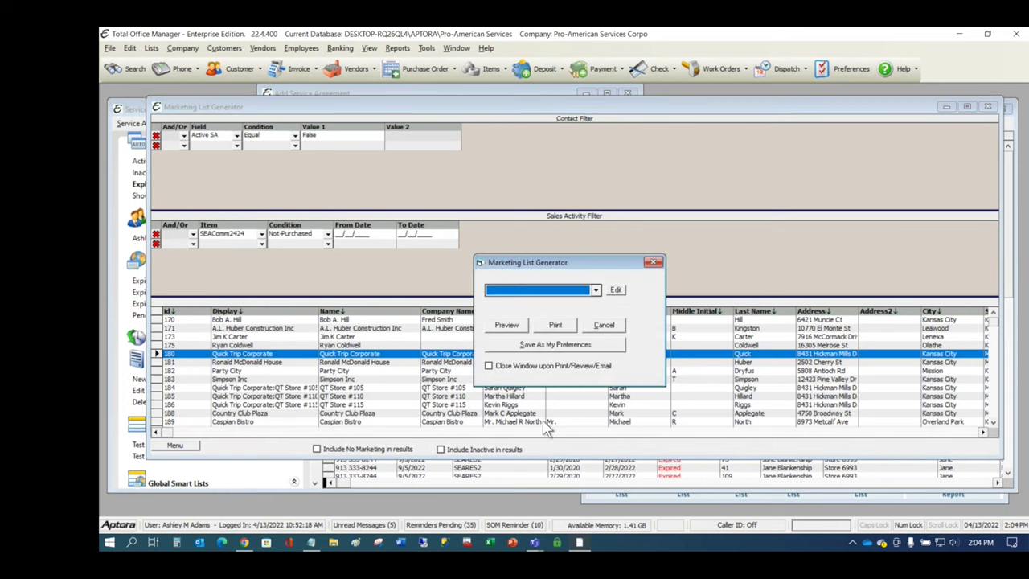
left_click(596, 291)
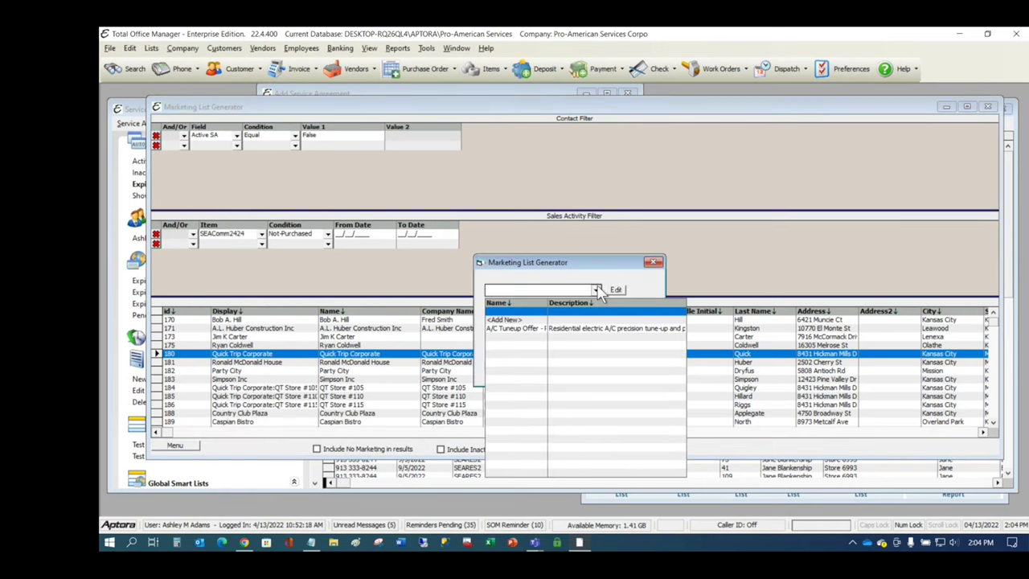
left_click(521, 331)
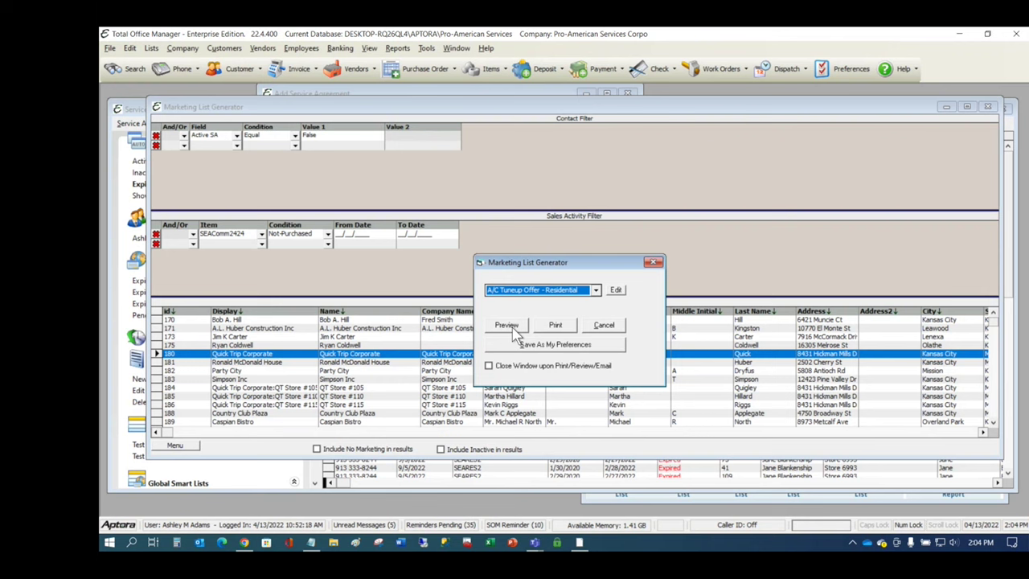
Step: Dismiss the leftover dialog and menu, and open the A/C Tuneup Offer letter for editing
key("Escape")
right_click(617, 292)
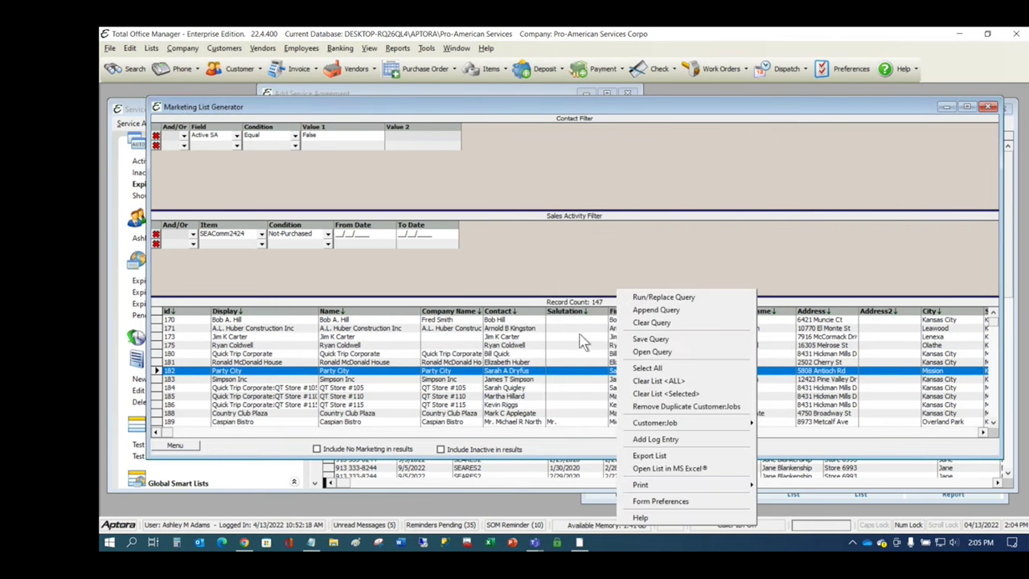
key("Escape")
double_click(372, 412)
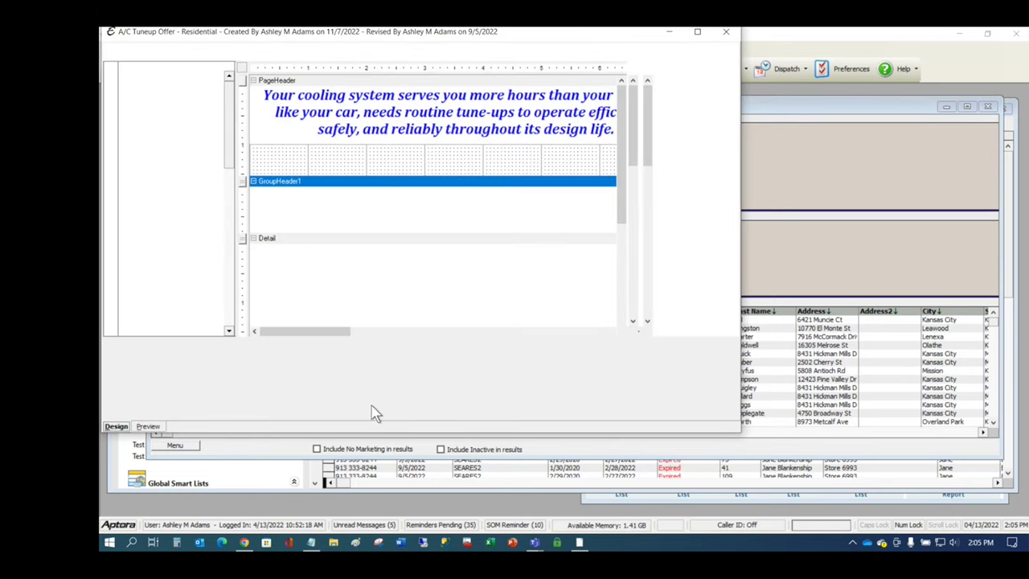
Step: Move and widen the letter designer window
left_click_drag(539, 31, 629, 49)
mouse_move(713, 172)
left_mouse_down()
mouse_move(721, 345)
mouse_move(713, 153)
left_mouse_up()
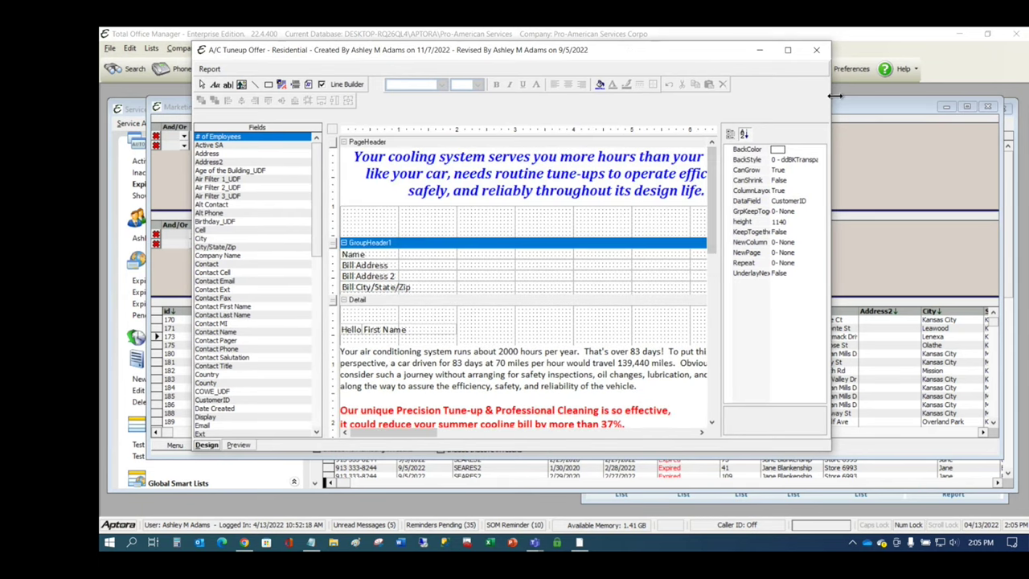
left_click_drag(836, 96, 956, 97)
mouse_move(820, 133)
left_mouse_down()
mouse_move(811, 311)
mouse_move(804, 124)
left_mouse_up()
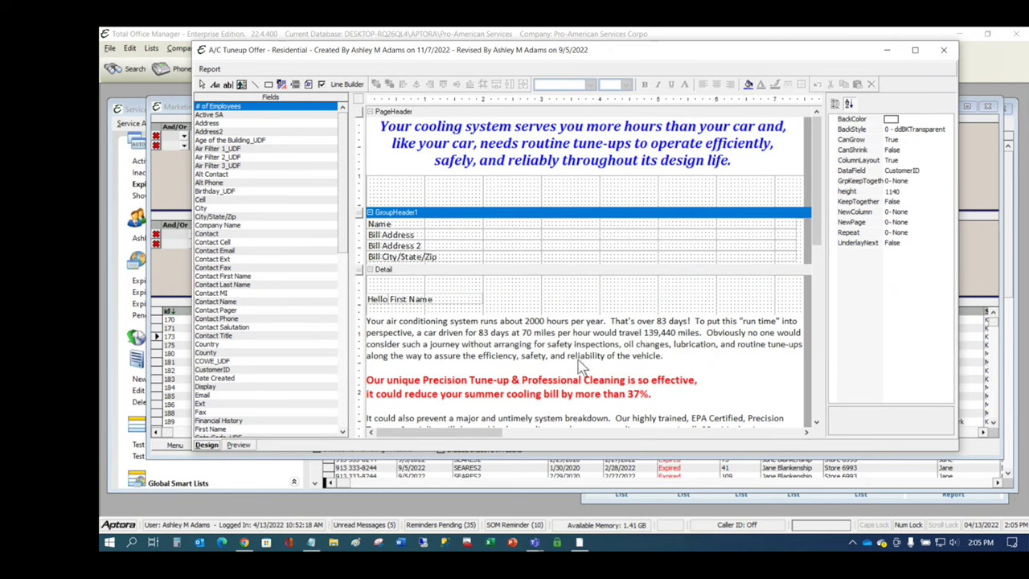
left_click(681, 350)
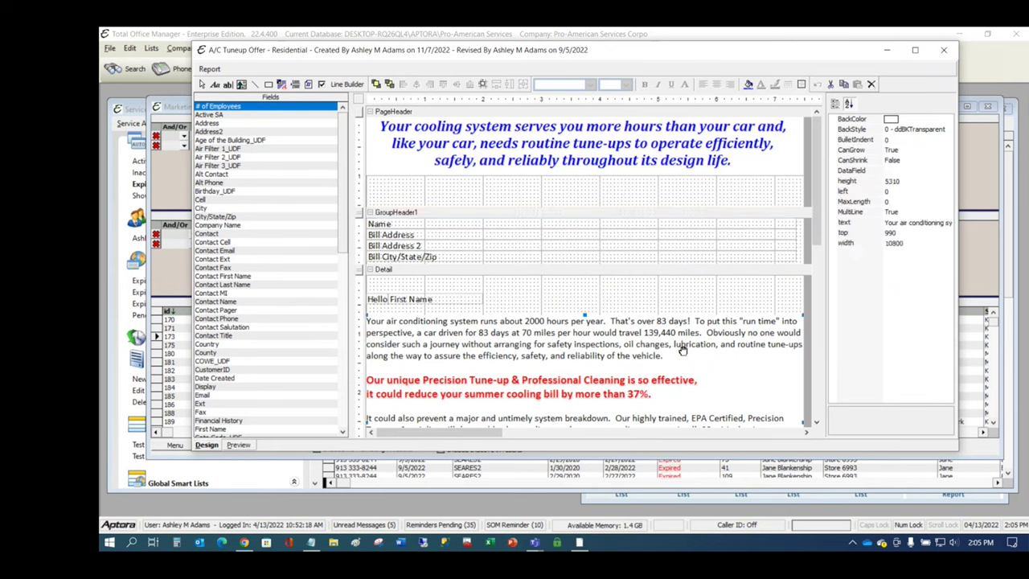
Step: Preview the letter addressed to Bob and scroll through it
left_click(239, 444)
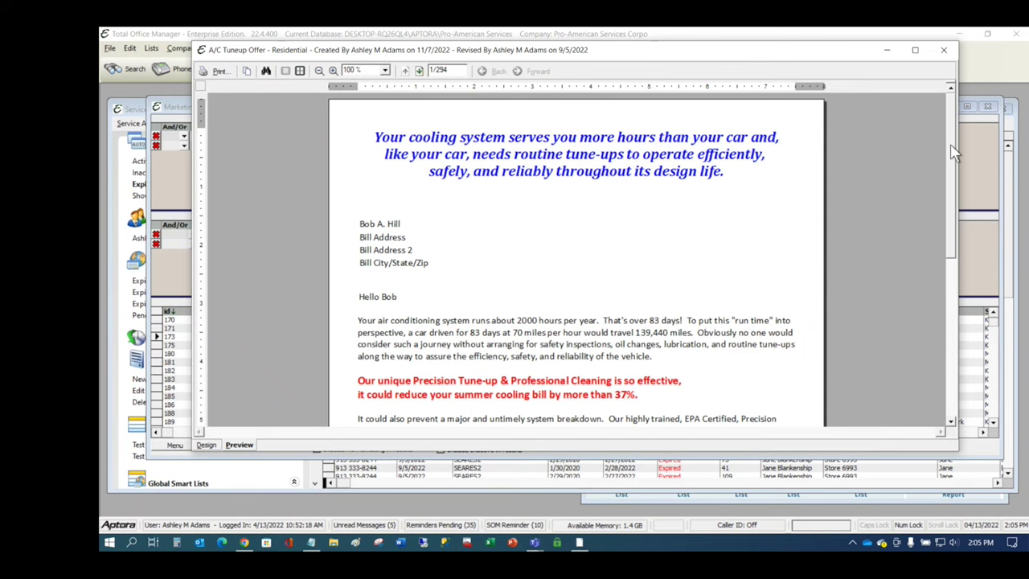
scroll(956, 199, "down", 2)
scroll(957, 199, "down", 5)
scroll(957, 181, "up", 7)
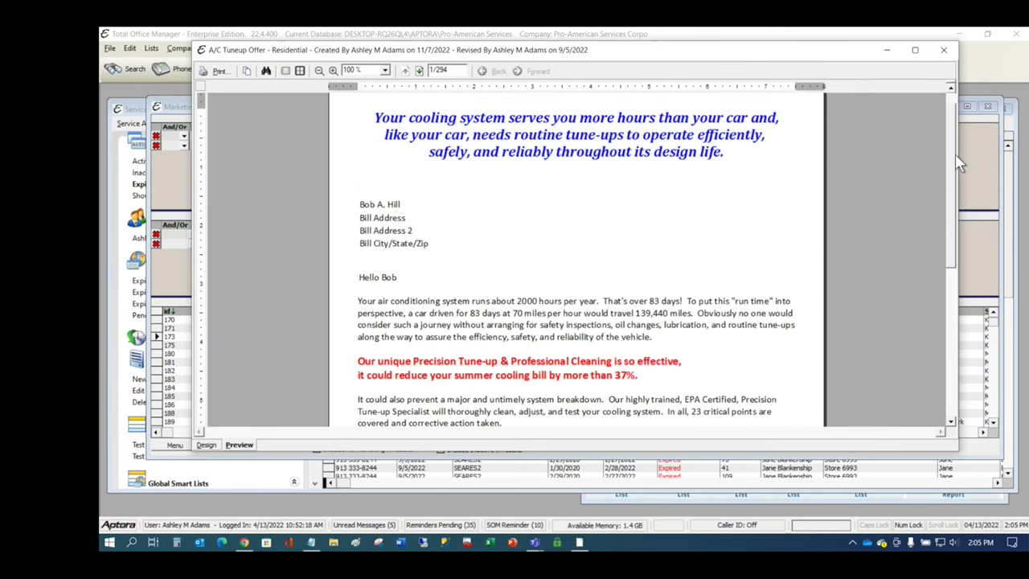
scroll(957, 165, "down", 5)
scroll(957, 165, "up", 5)
scroll(957, 165, "down", 5)
scroll(933, 112, "up", 6)
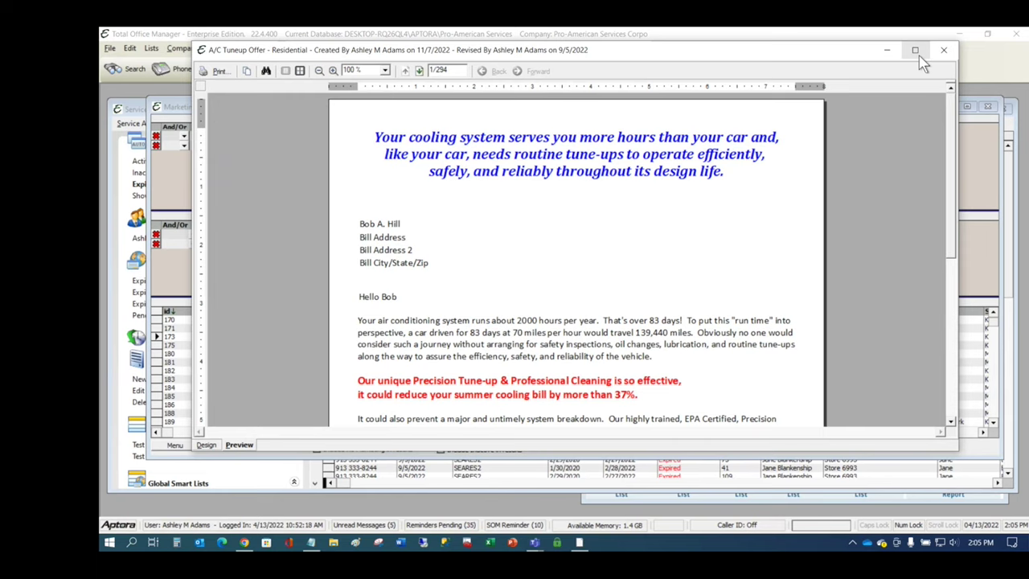
Step: Close the letter preview and both Marketing List Generator windows
left_click(945, 51)
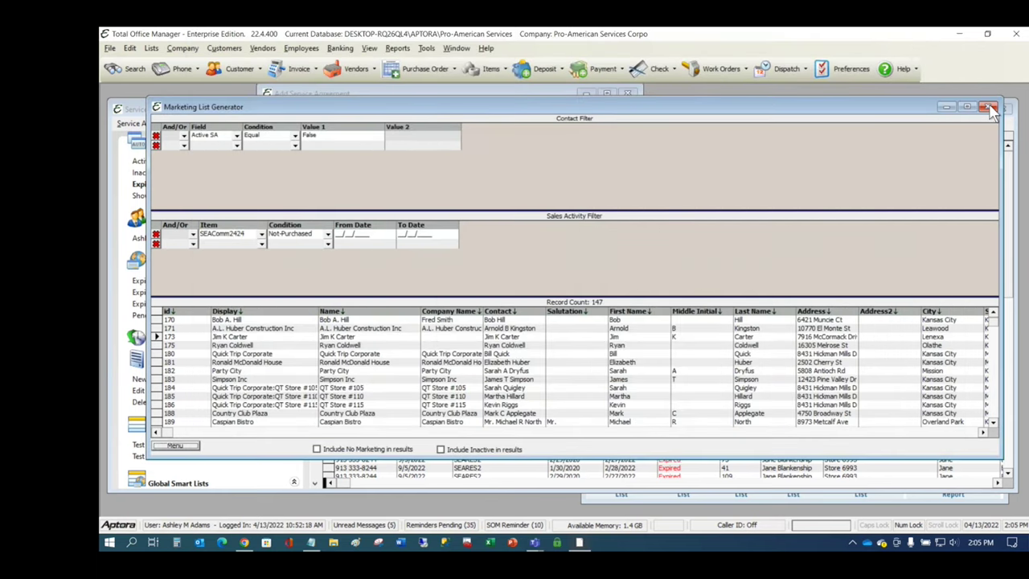
left_click(989, 108)
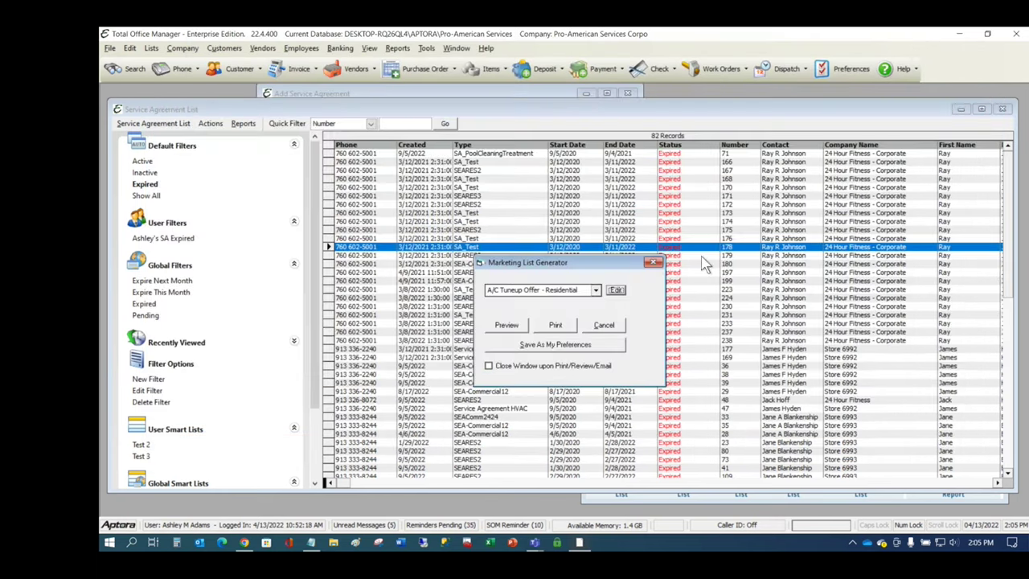
left_click(653, 264)
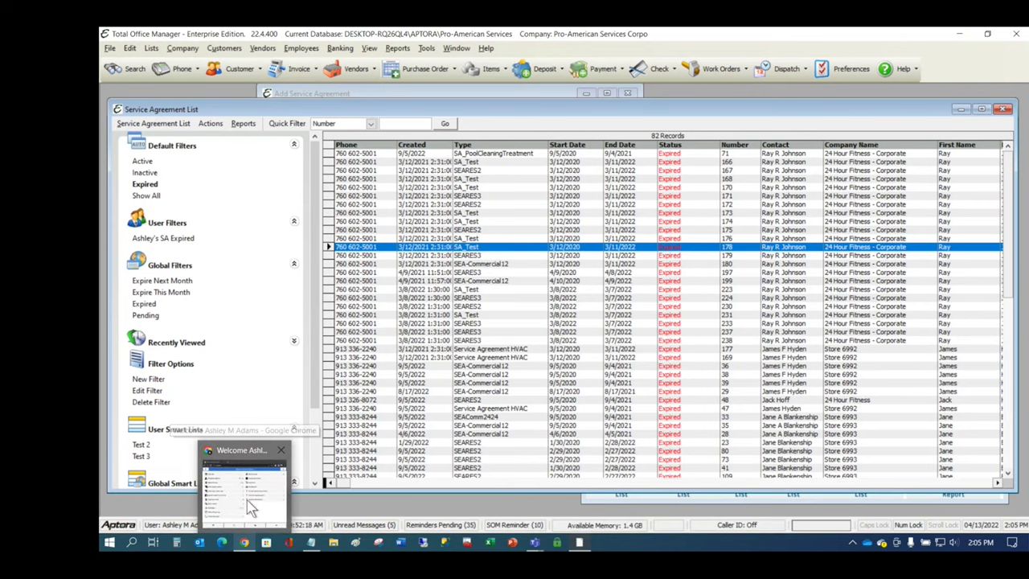
Step: Bring the mobile site forward, enlarge its window, and go to More Lists via the menu
left_click(244, 543)
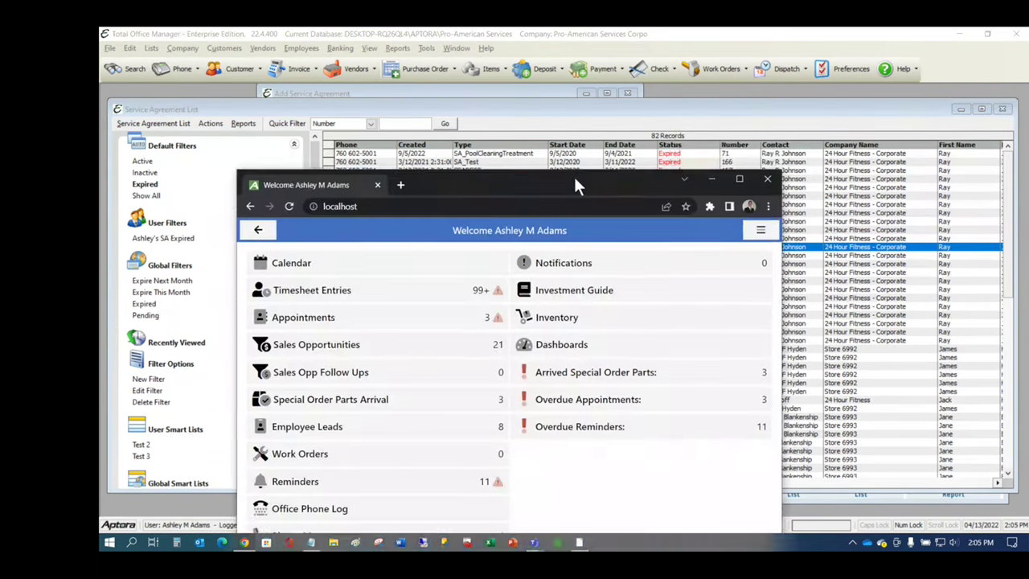
left_click_drag(573, 175, 494, 63)
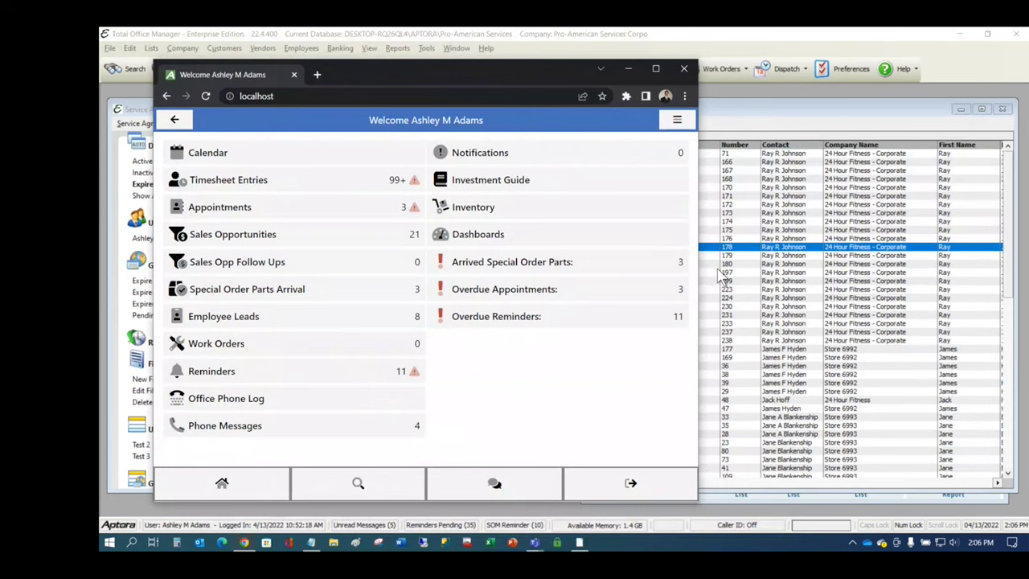
left_click_drag(698, 173, 910, 178)
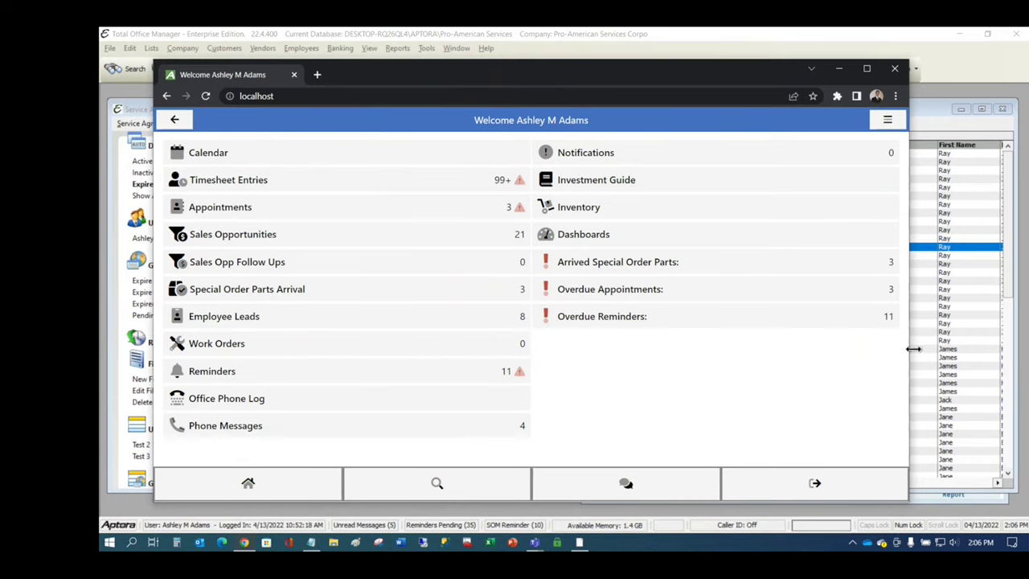
left_click(888, 122)
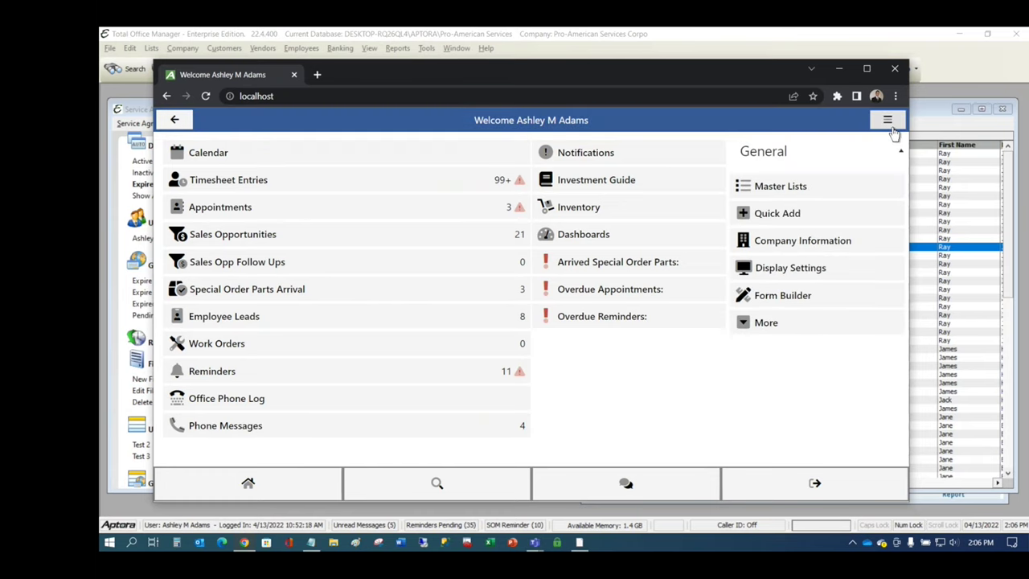
left_click(769, 323)
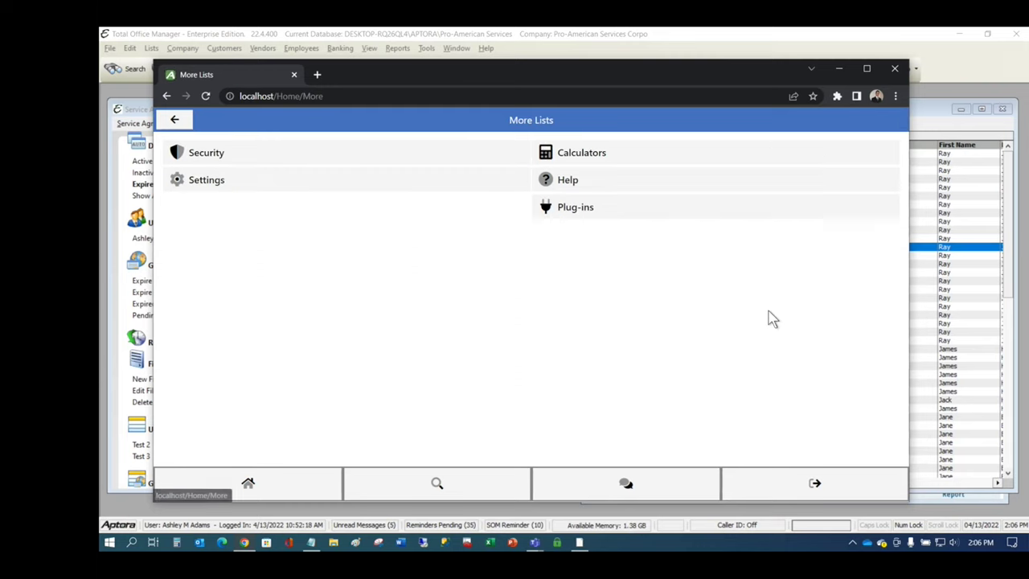
Step: Review Service Agreement discount settings (automatic, 15%), leaving Copy Settings to All Users at No
left_click(232, 184)
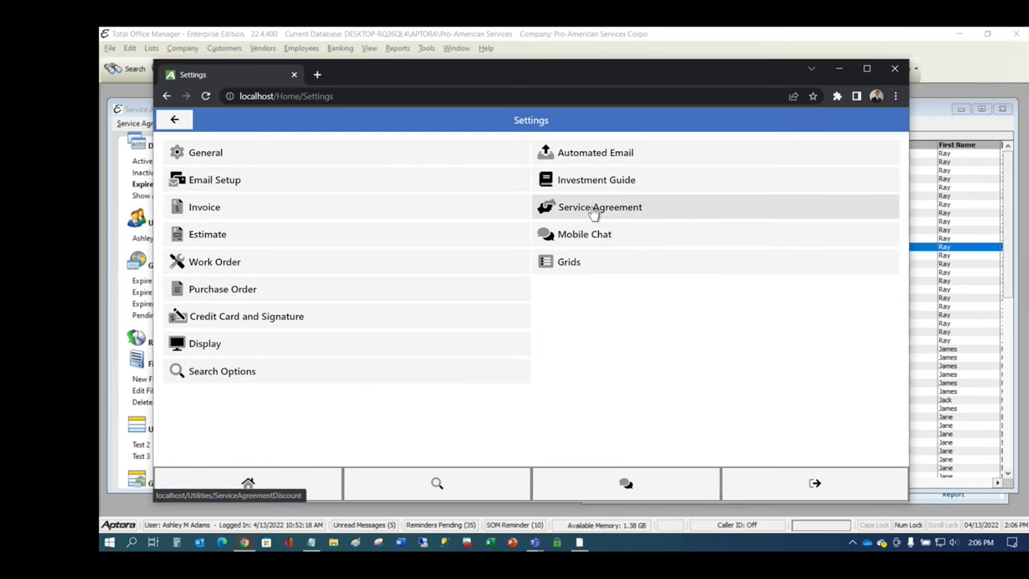
left_click(595, 211)
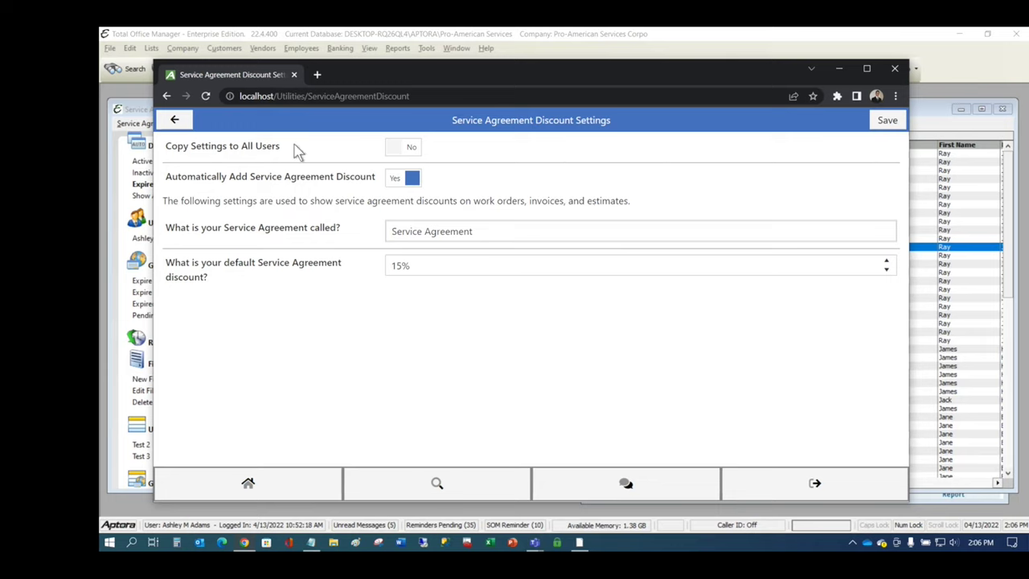
left_click(413, 148)
left_click(394, 148)
left_click(485, 231)
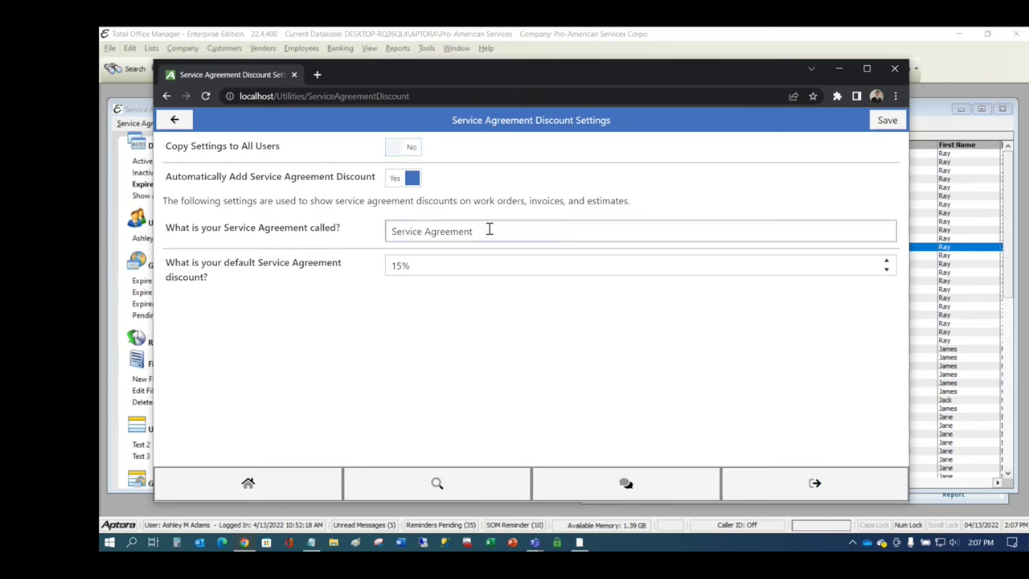
left_click(489, 230)
left_click_drag(489, 230, 305, 232)
left_click(485, 231)
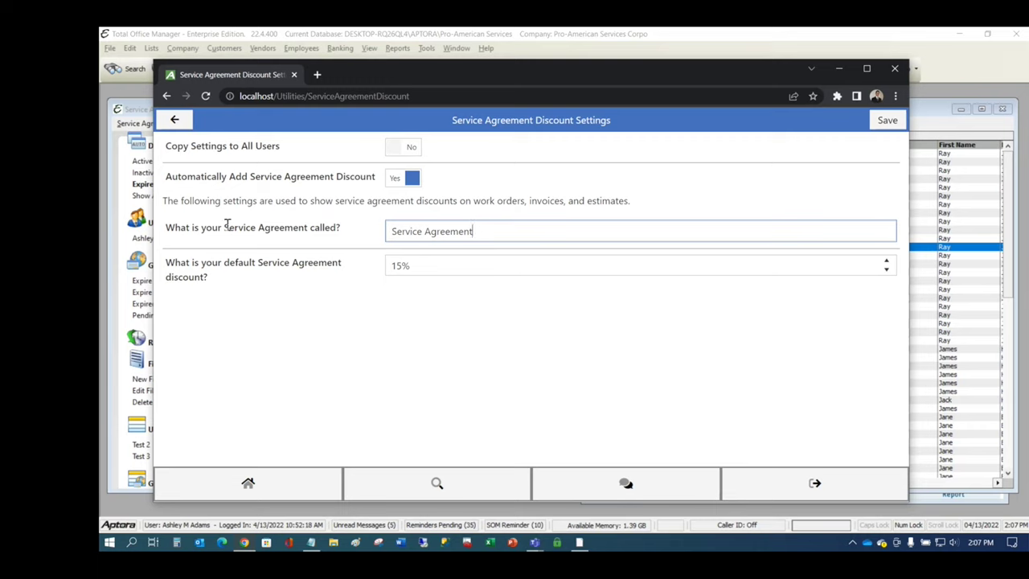
left_click_drag(226, 226, 342, 229)
left_click(328, 228)
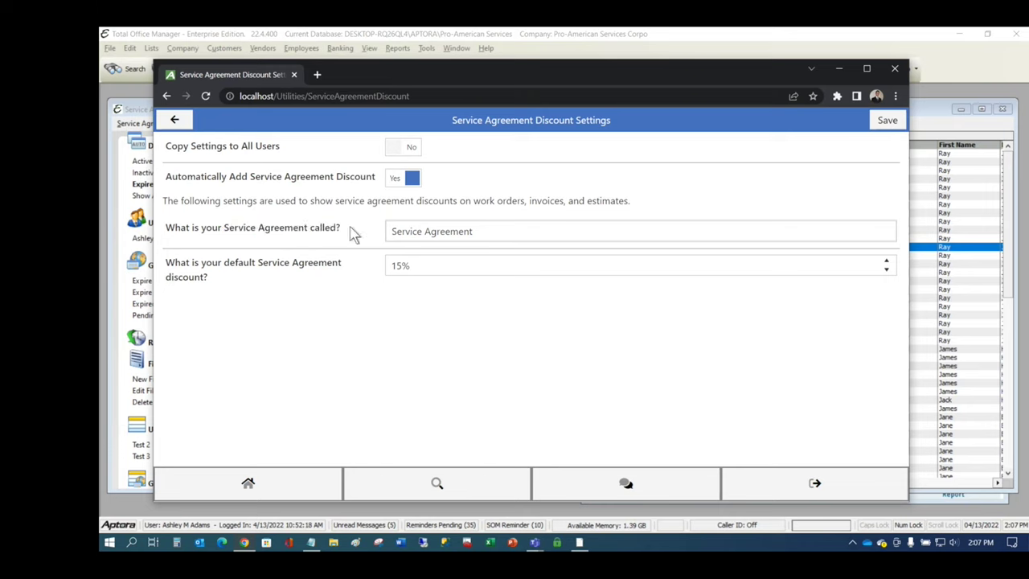
left_click_drag(487, 229, 344, 244)
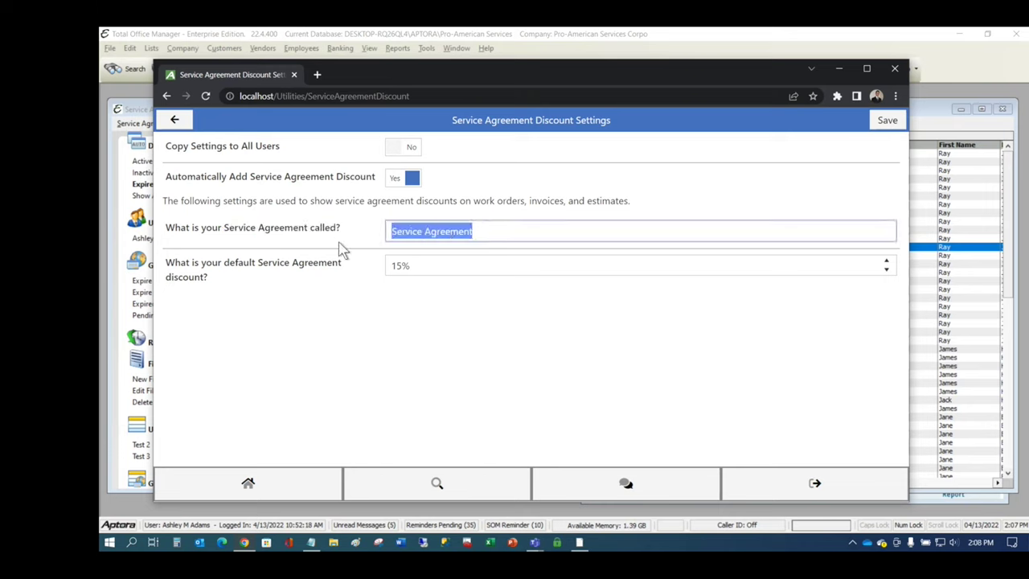
left_click(488, 231)
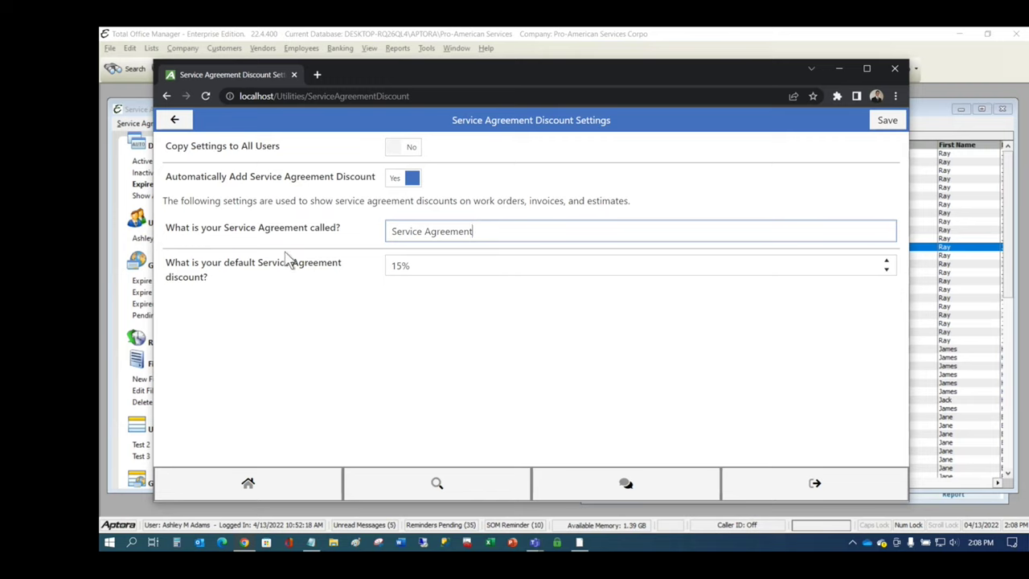
left_click(397, 262)
left_click(423, 263)
left_click(301, 290)
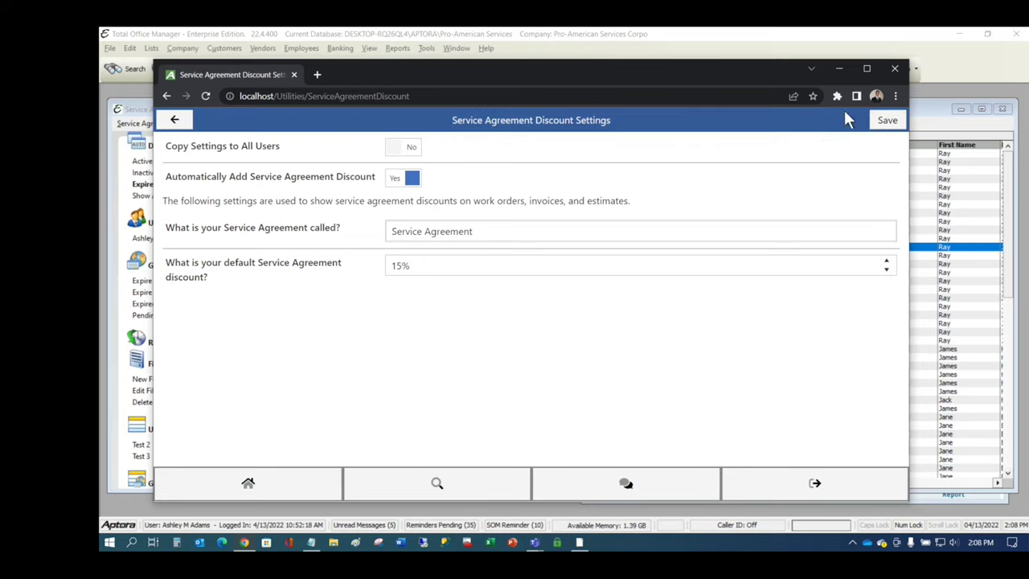
left_click(246, 486)
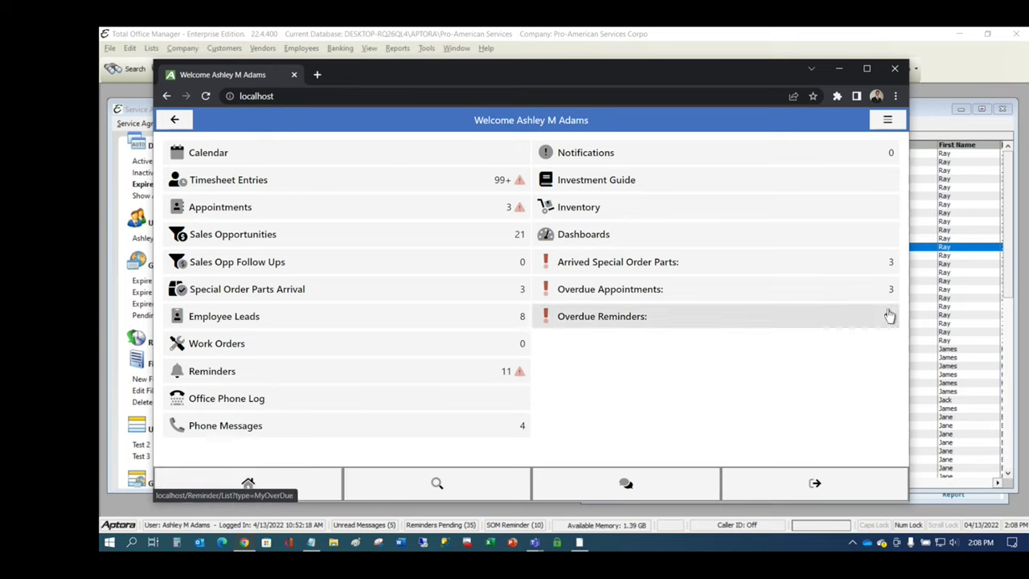
Step: Open work order 1350 from the Master Lists work order list
left_click(888, 120)
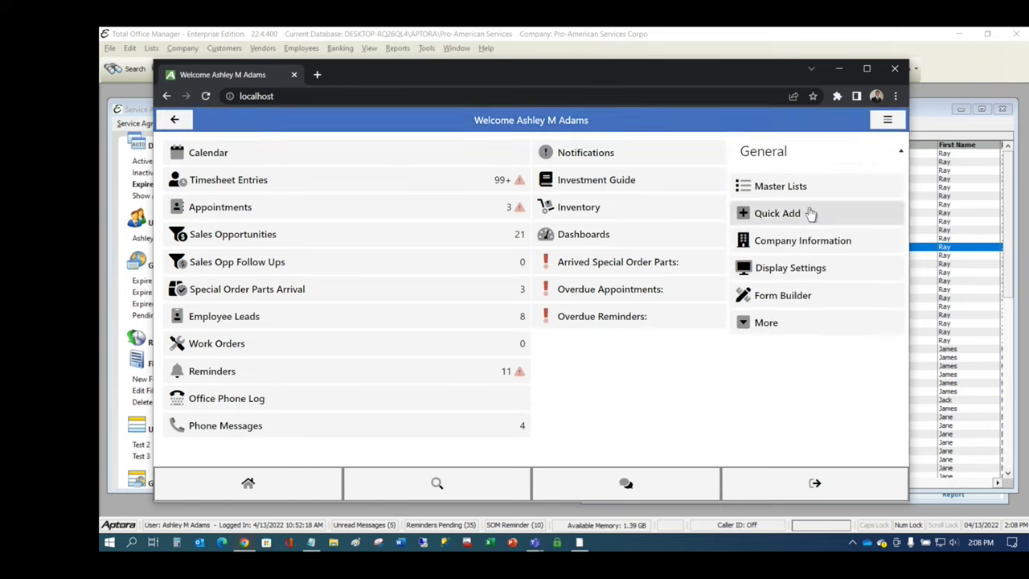
left_click(792, 189)
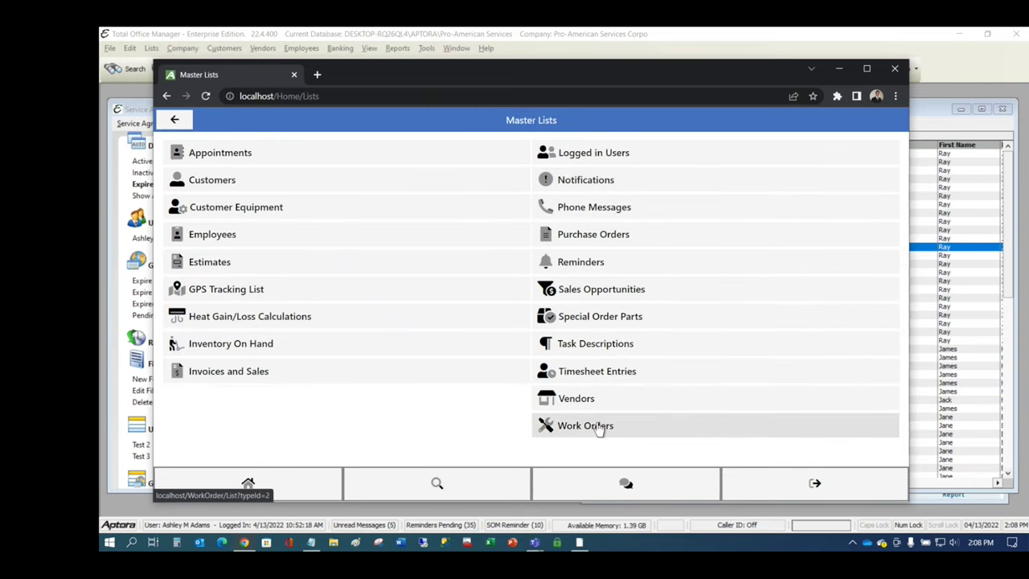
left_click(598, 430)
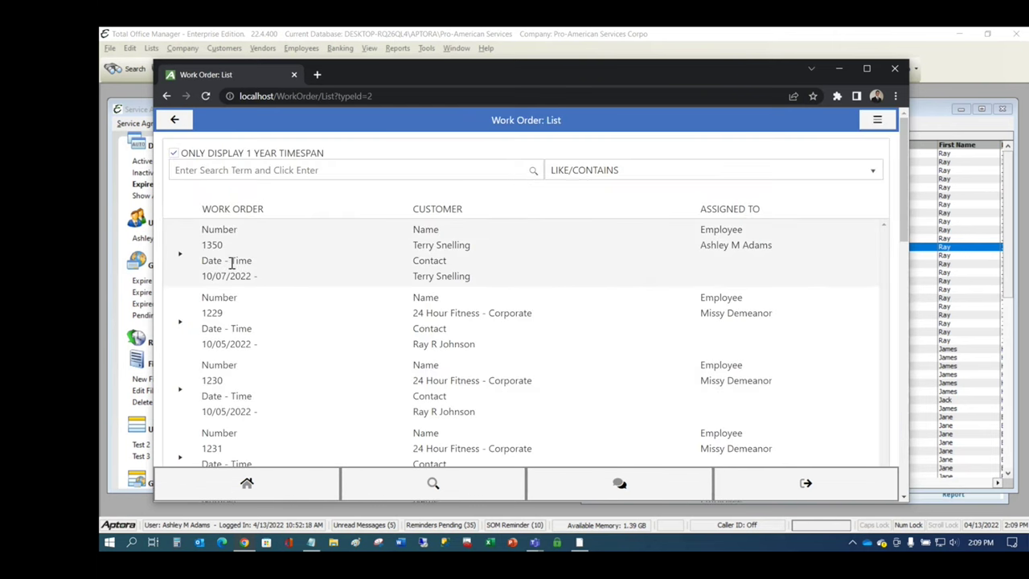
double_click(231, 262)
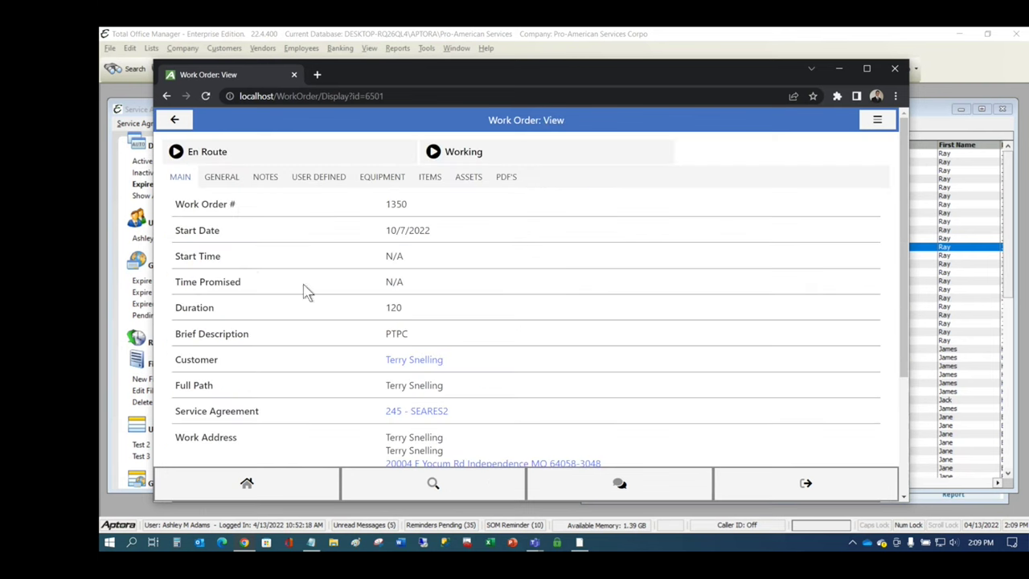
Step: Open Work Order Settings from the work order's Links options
left_click(877, 121)
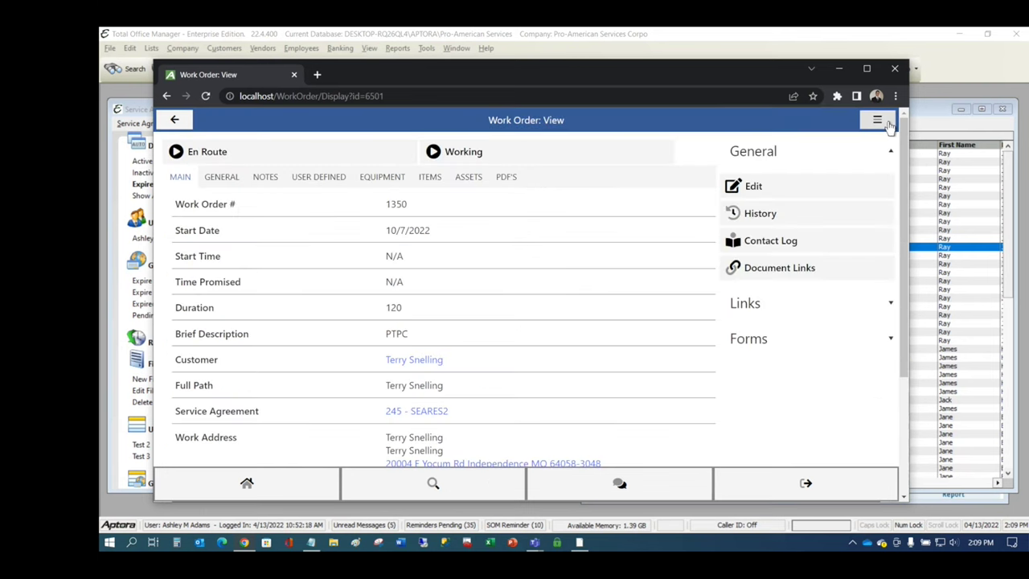
left_click(864, 303)
scroll(850, 322, "down", 3)
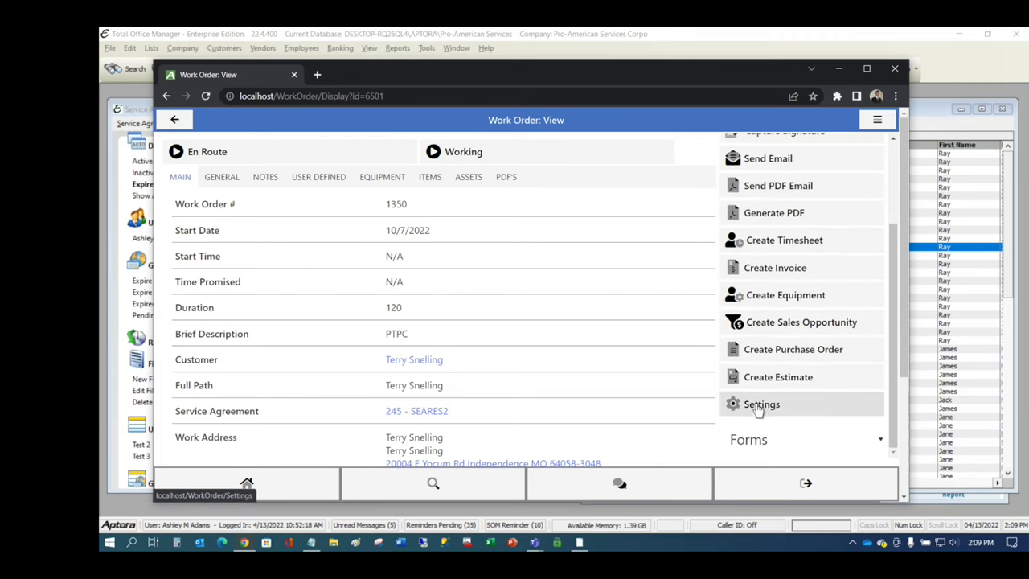
left_click(759, 410)
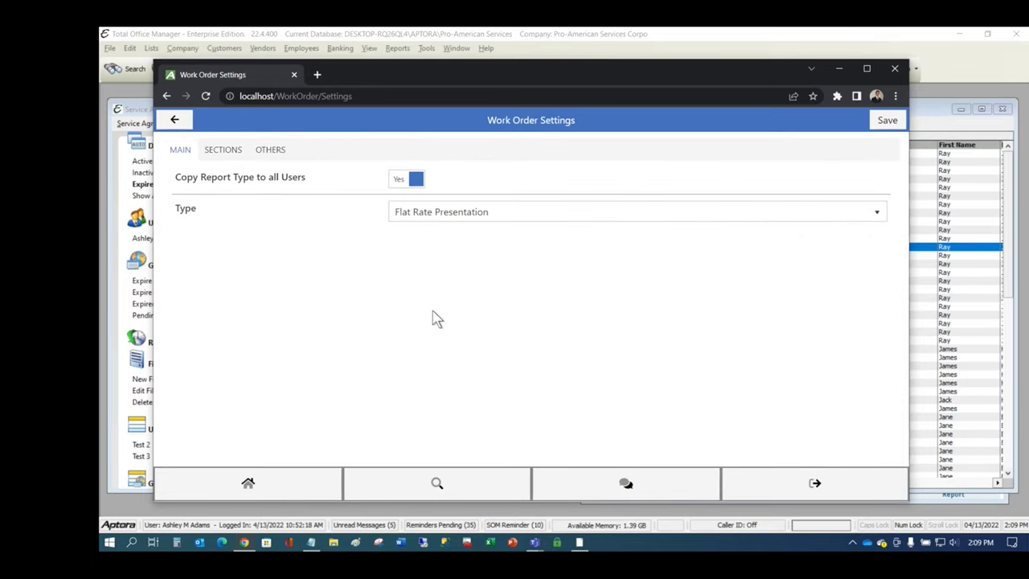
Step: Review the Sections and Others tabs (SA Savings Summary, Logo, Footer), then return to work order 1350
left_click(229, 157)
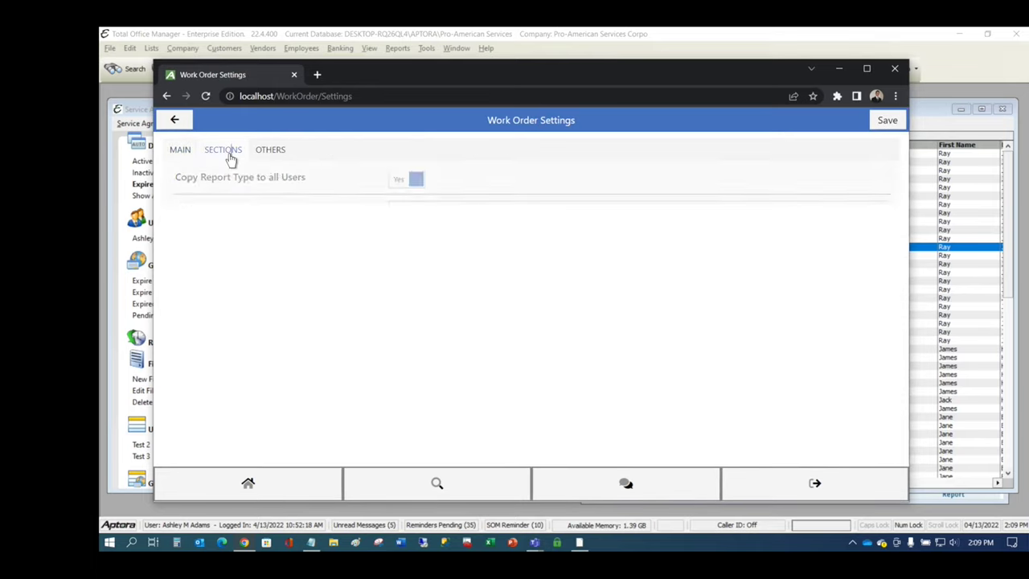
left_click(269, 155)
scroll(529, 318, "down", 5)
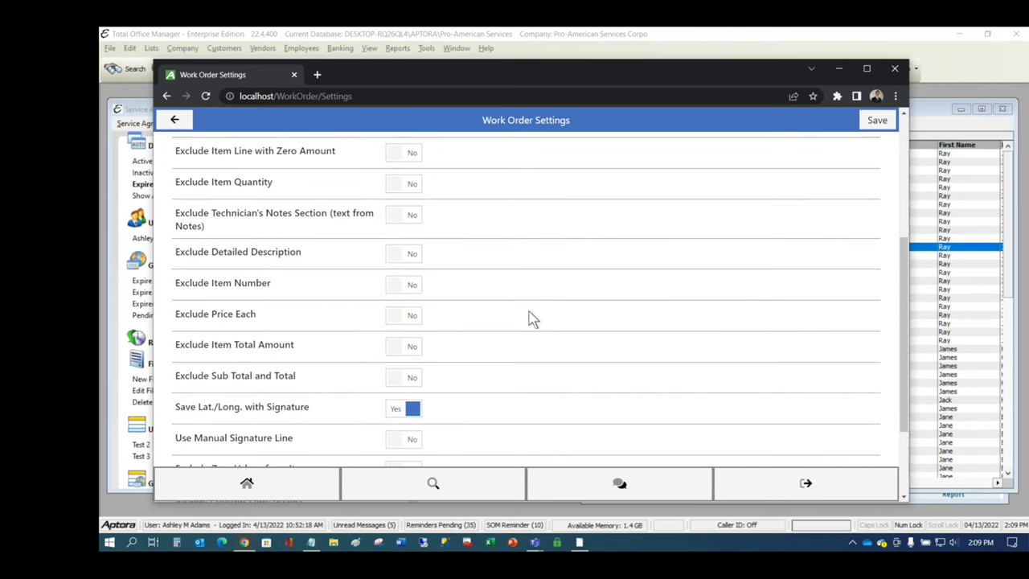
scroll(529, 318, "down", 2)
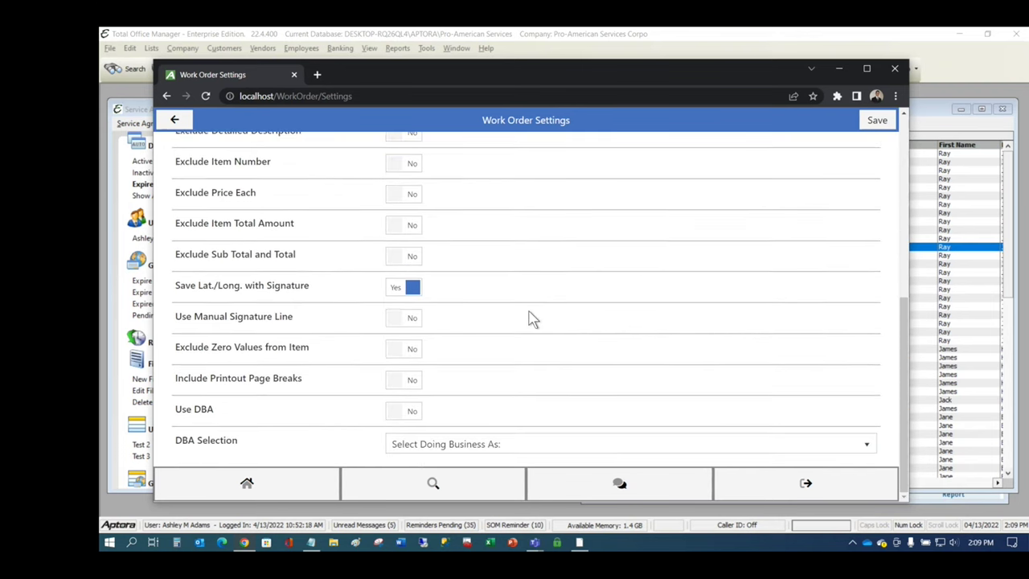
scroll(531, 318, "up", 6)
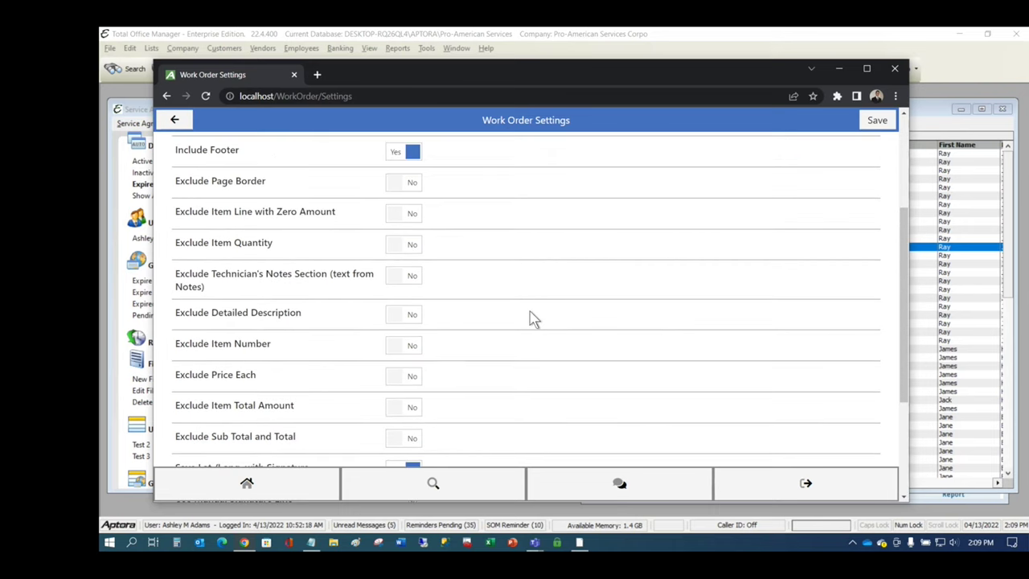
scroll(531, 318, "up", 2)
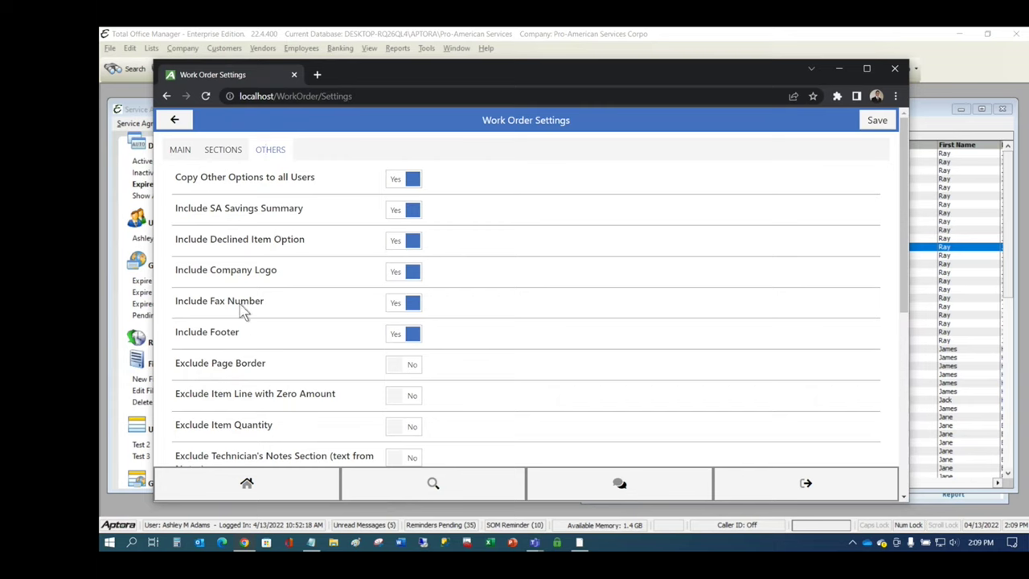
left_click(175, 120)
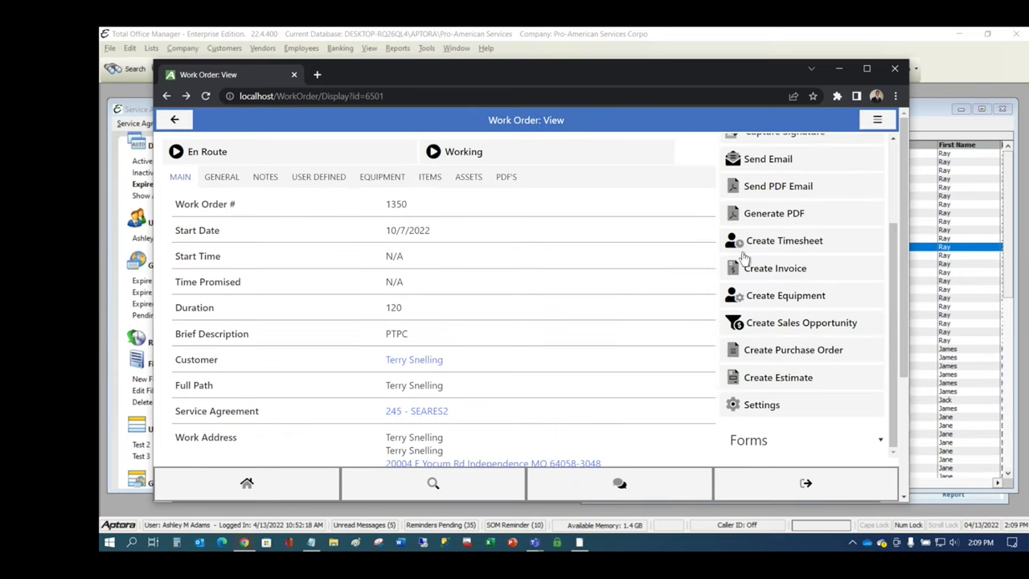
Step: Add the *4722BFV toilet at $390 to work order 1350's items and return to the work order
scroll(742, 257, "up", 3)
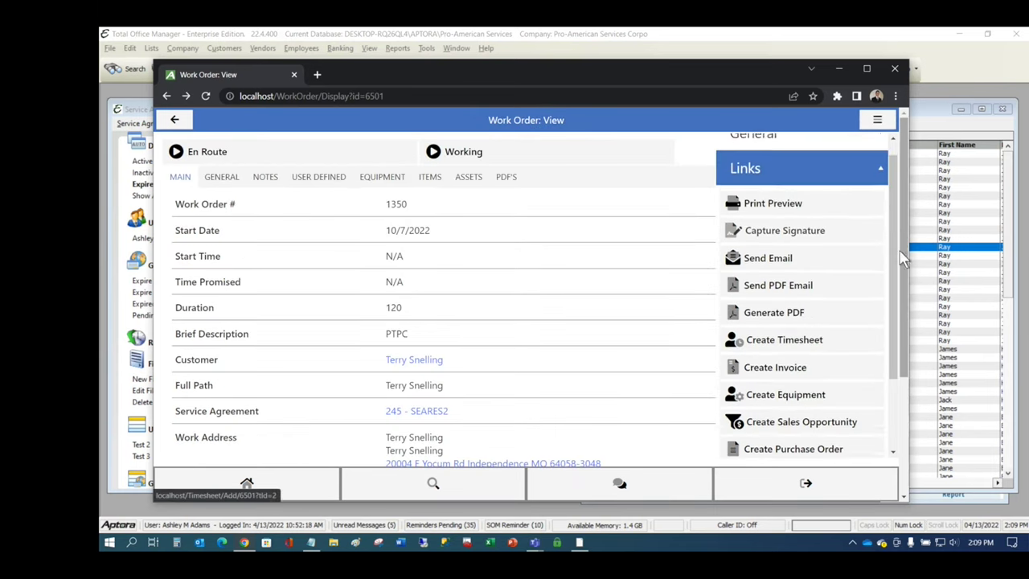
left_click(430, 178)
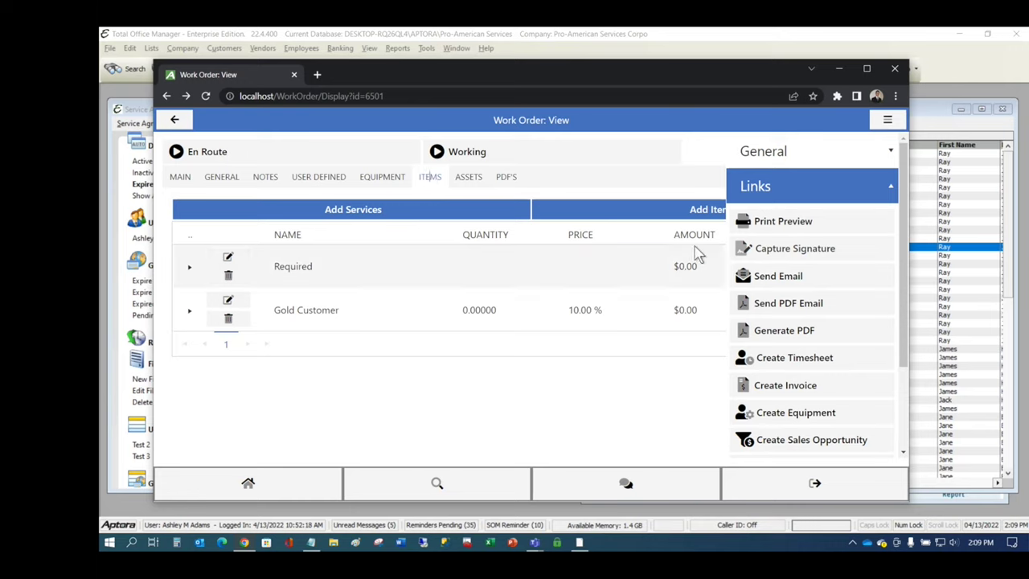
left_click(888, 119)
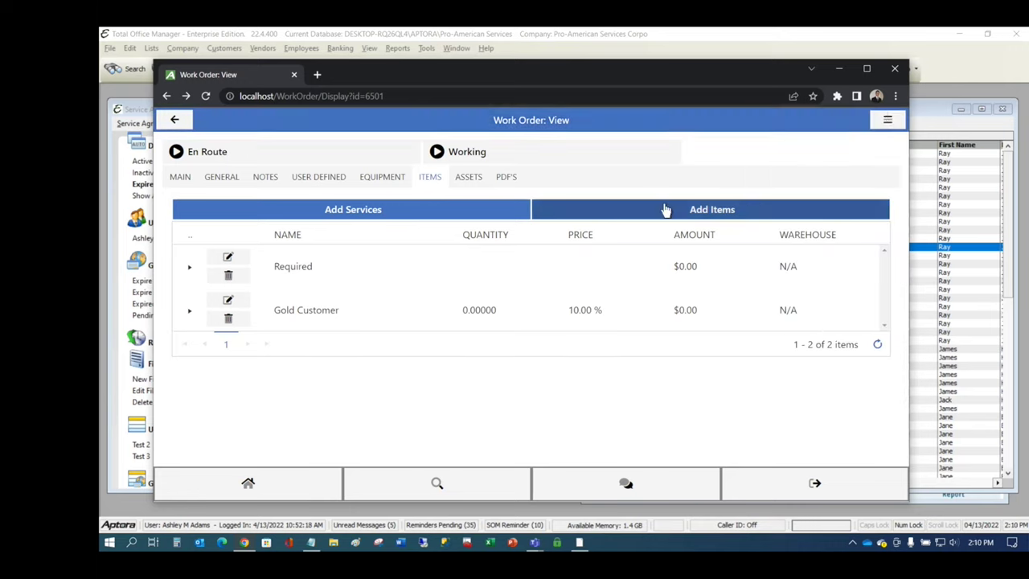
left_click(747, 214)
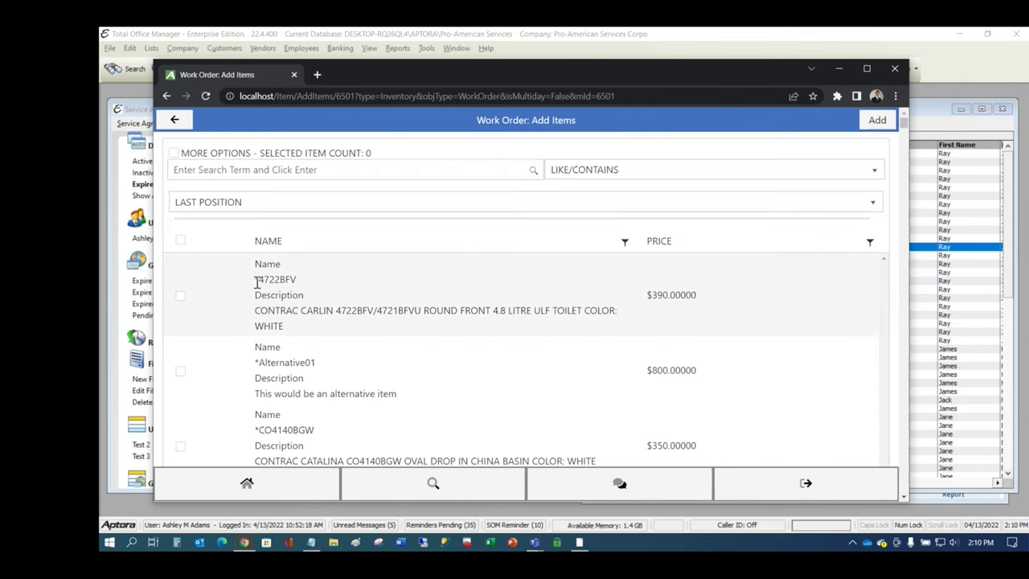
left_click(181, 296)
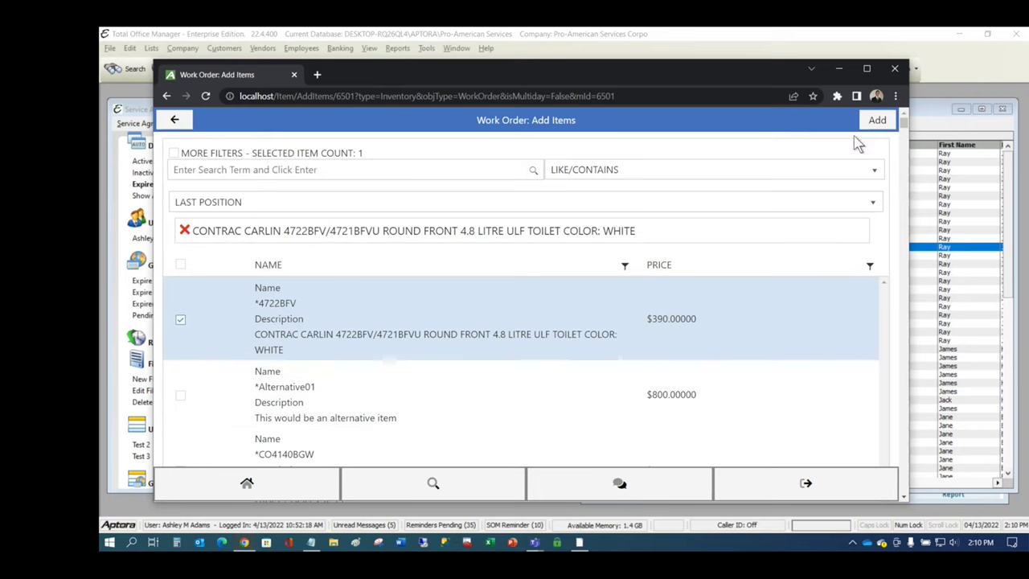
left_click(876, 122)
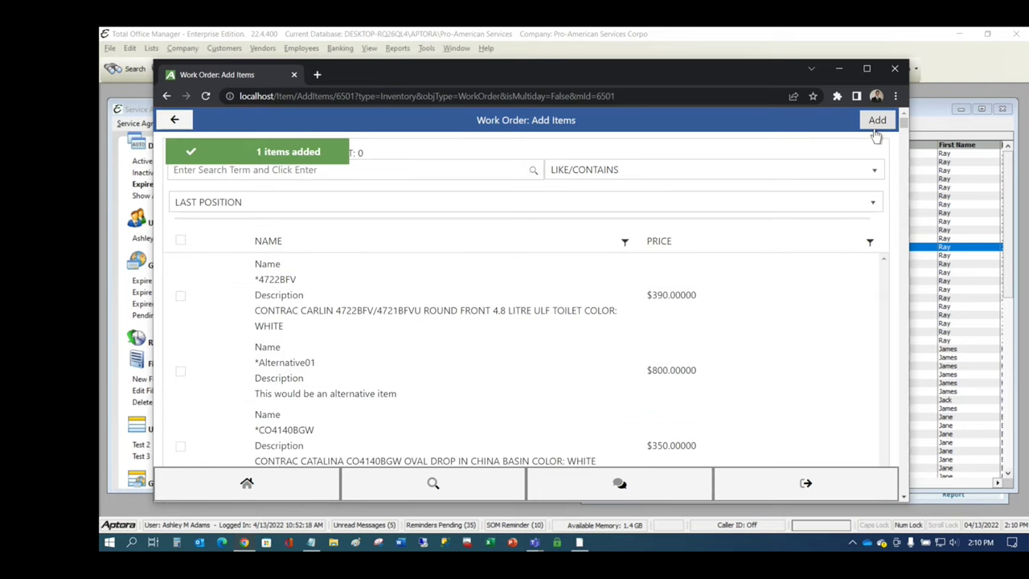
left_click(176, 120)
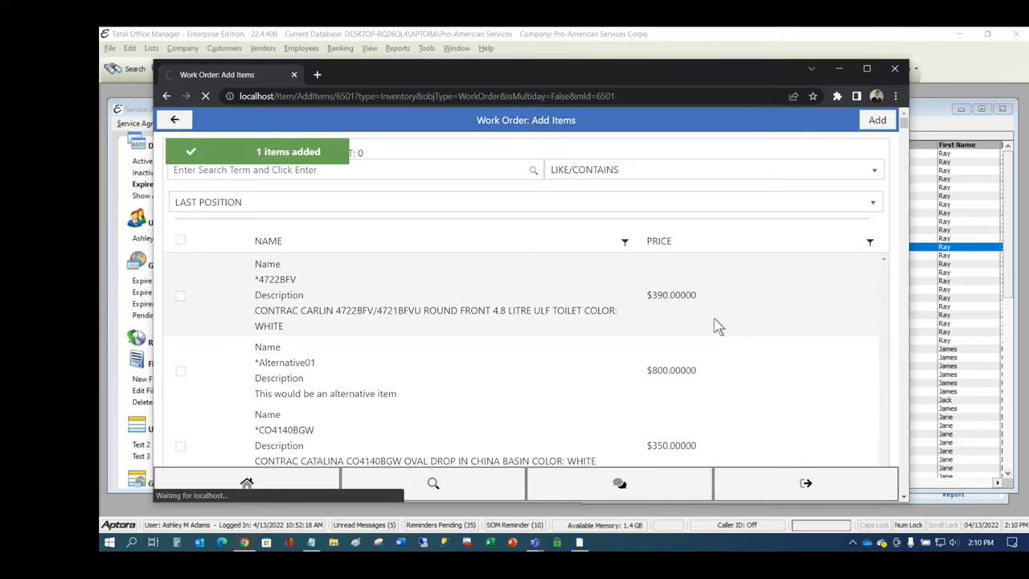
left_click(878, 122)
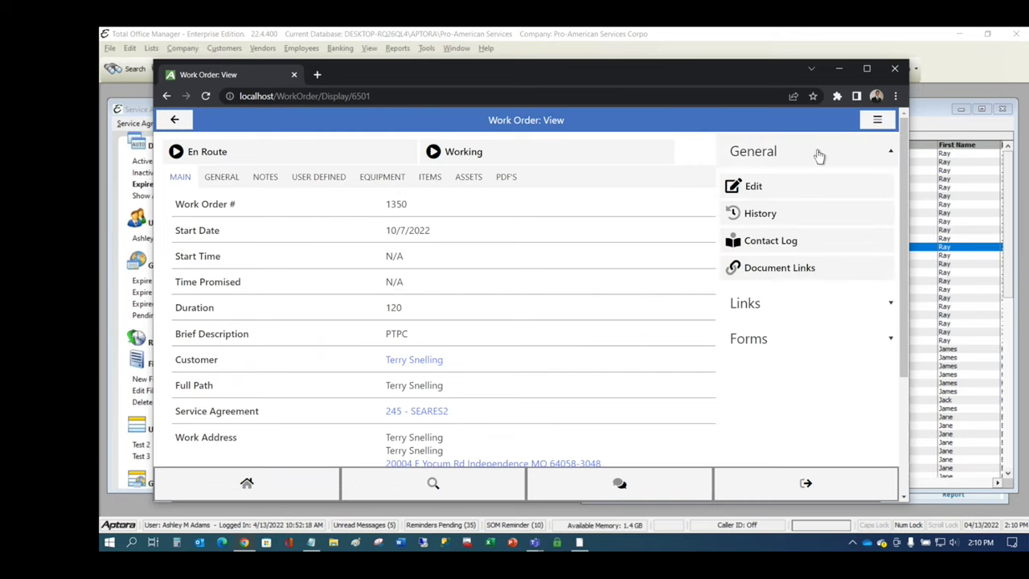
Step: Open work order 1350's print preview from Links and scroll through its $390.00 total
left_click(773, 305)
left_click(792, 227)
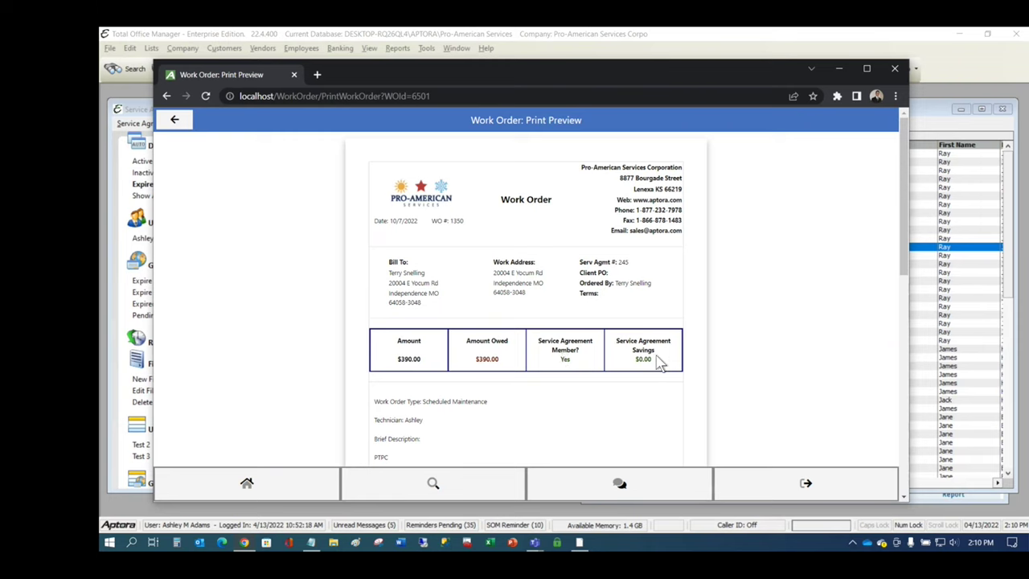
scroll(657, 362, "down", 4)
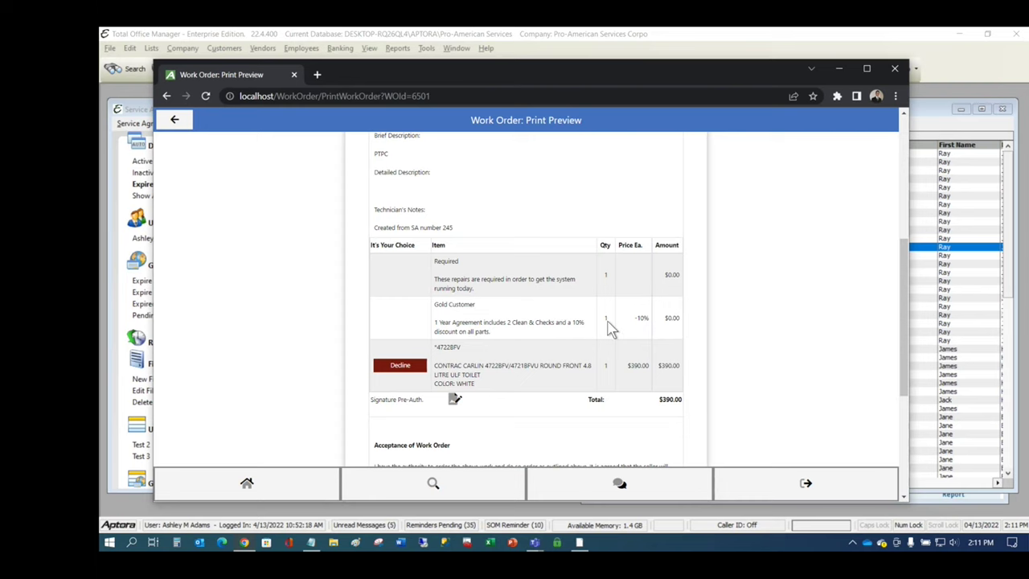
scroll(663, 300, "up", 3)
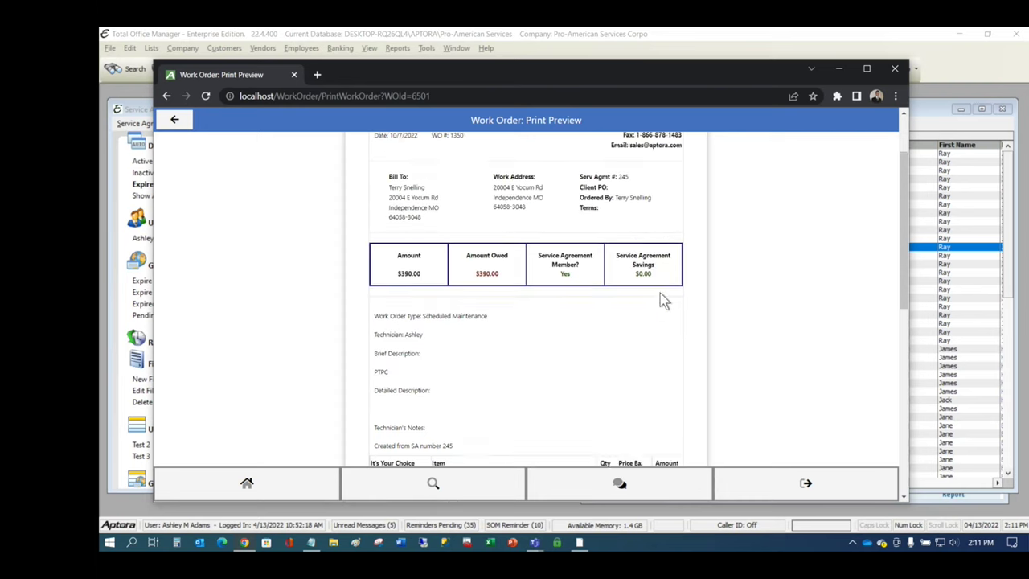
scroll(662, 301, "up", 2)
Step: Delete the Required and Gold Customer lines from work order 1350's items, confirming each deletion
left_click(175, 120)
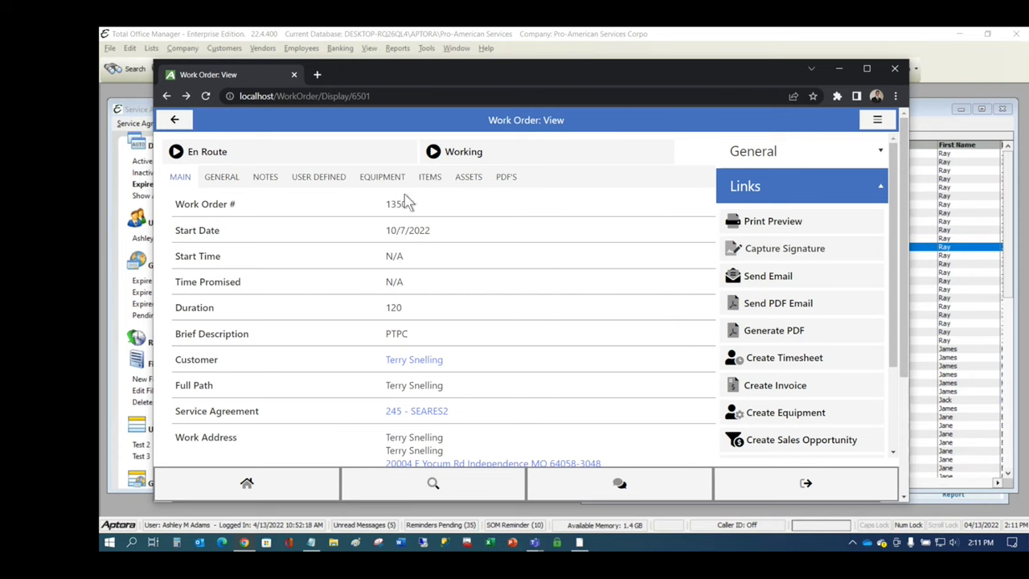
left_click(429, 178)
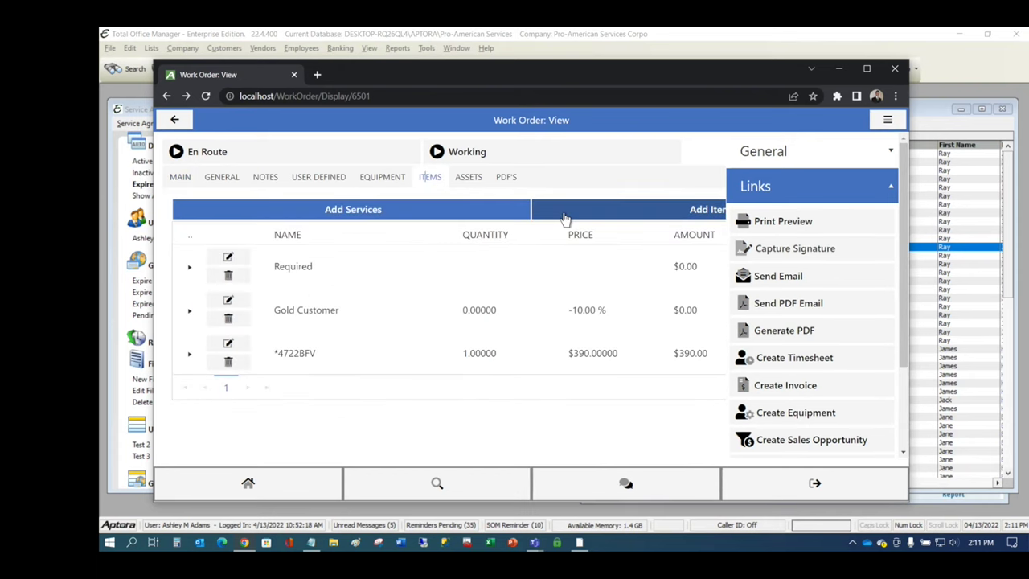
left_click(229, 276)
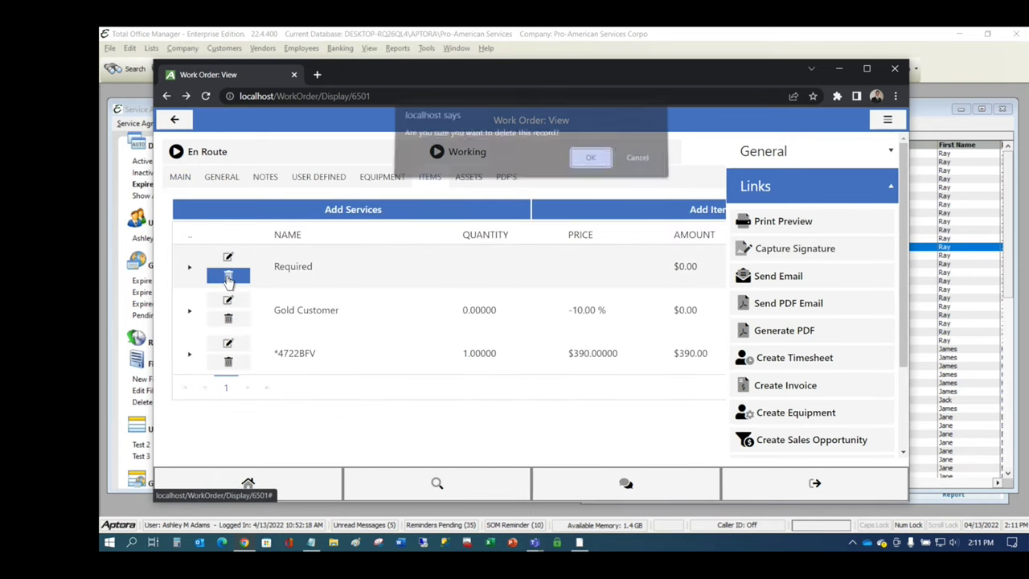
left_click(591, 161)
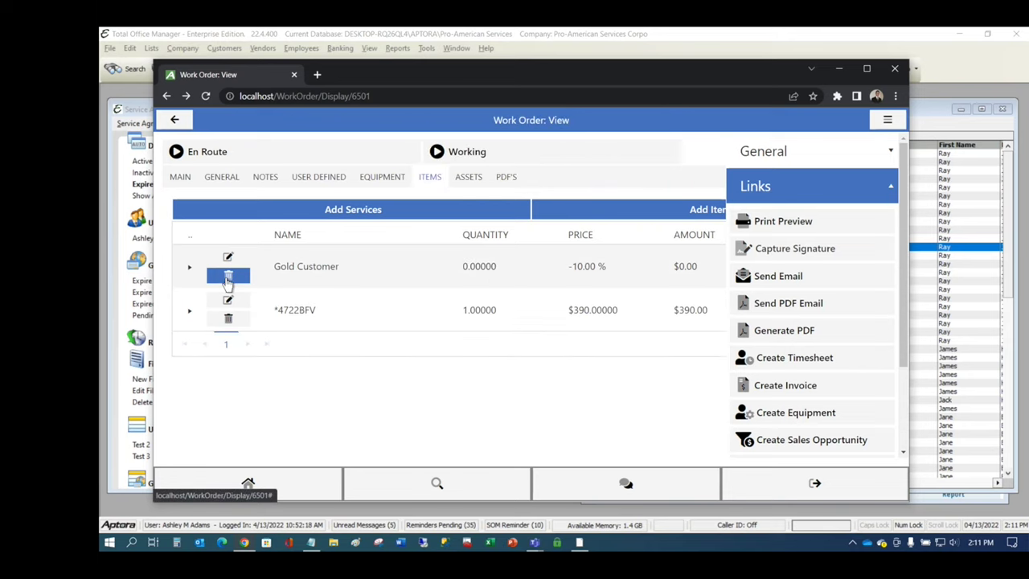
left_click(226, 278)
left_click(586, 164)
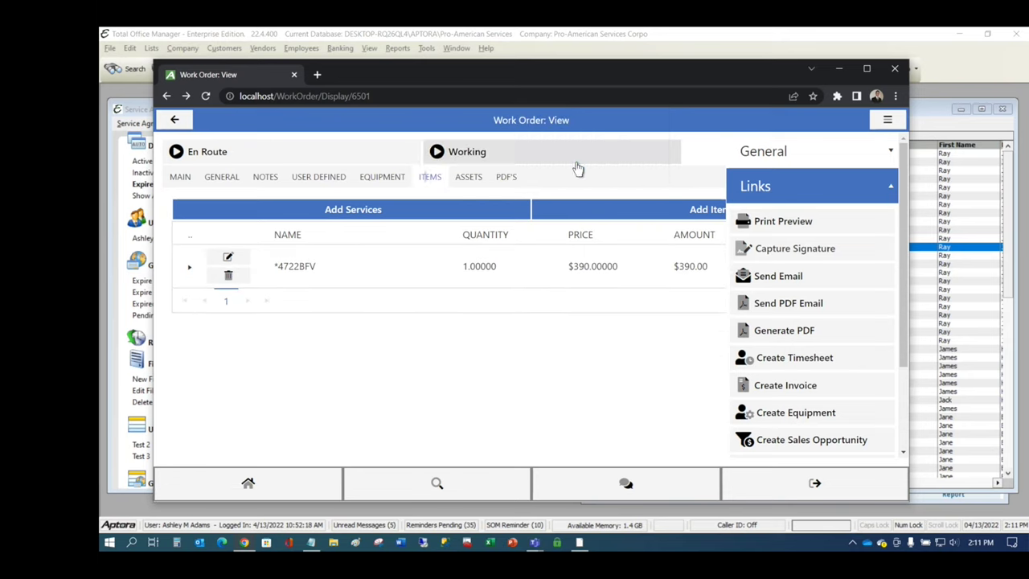
Step: Search the item catalogue for 'discount' and scroll the results to find DiscountPR
left_click(690, 211)
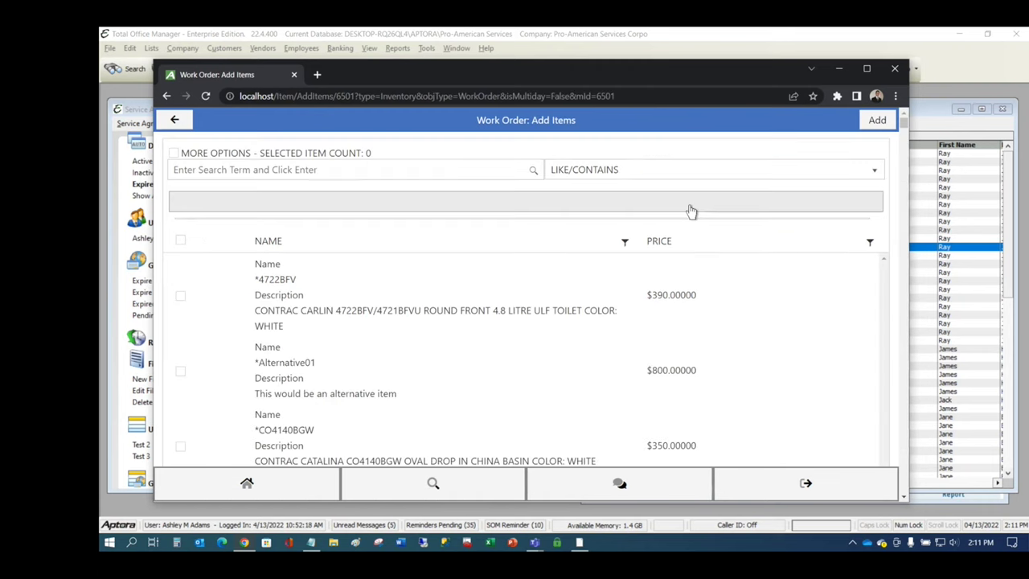
left_click(216, 209)
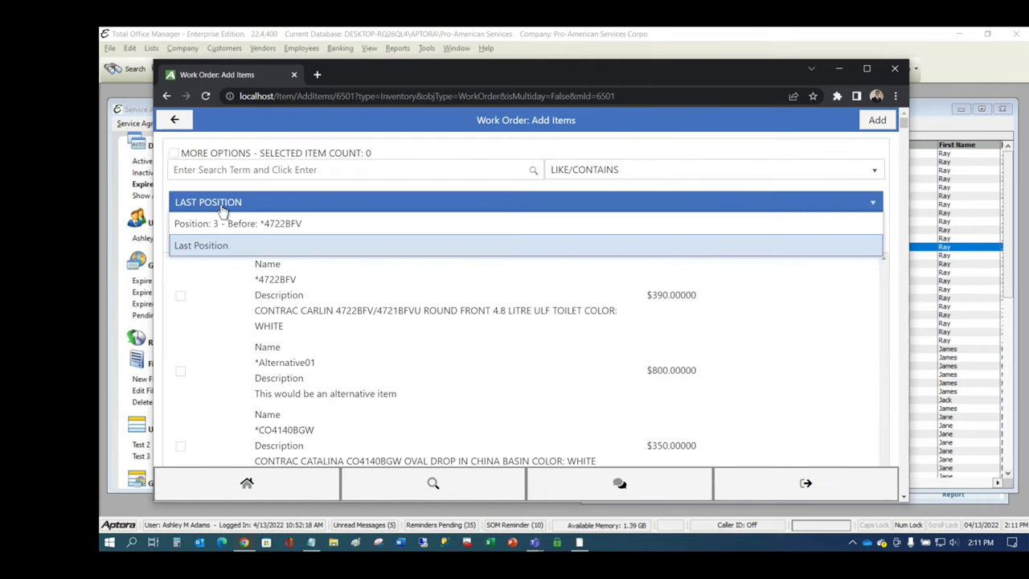
left_click(240, 174)
type("sea")
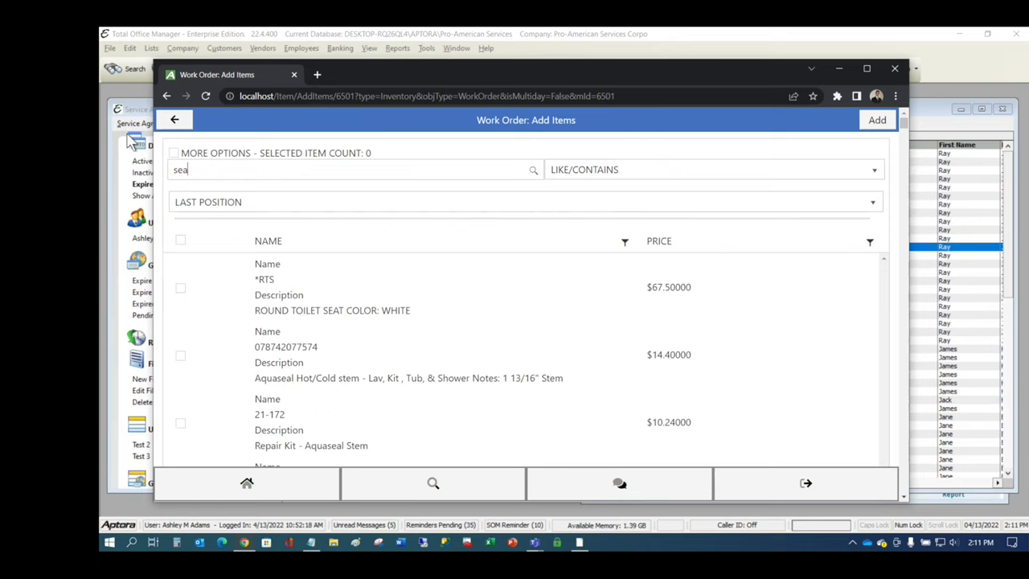
scroll(426, 352, "down", 2)
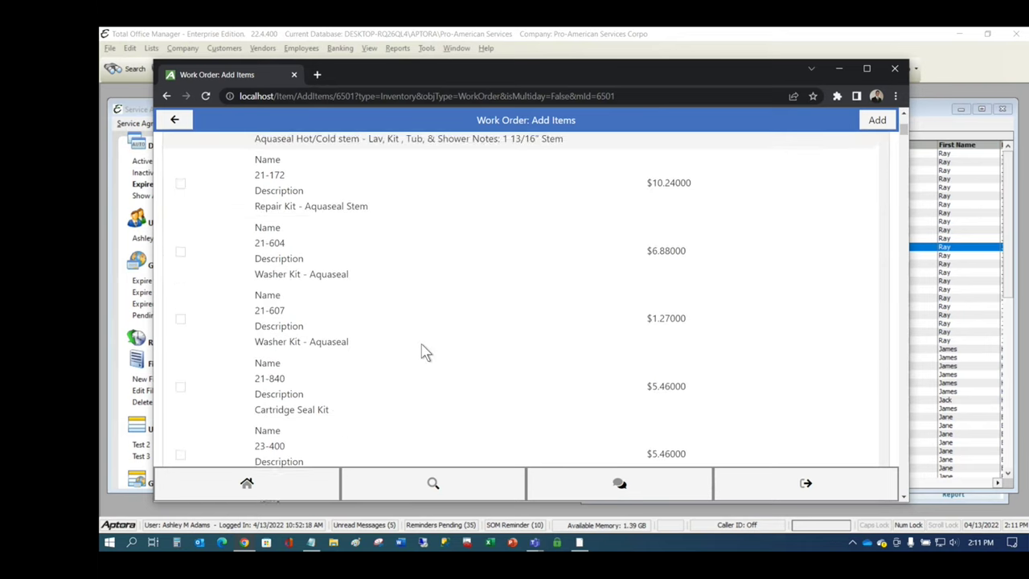
scroll(426, 353, "up", 2)
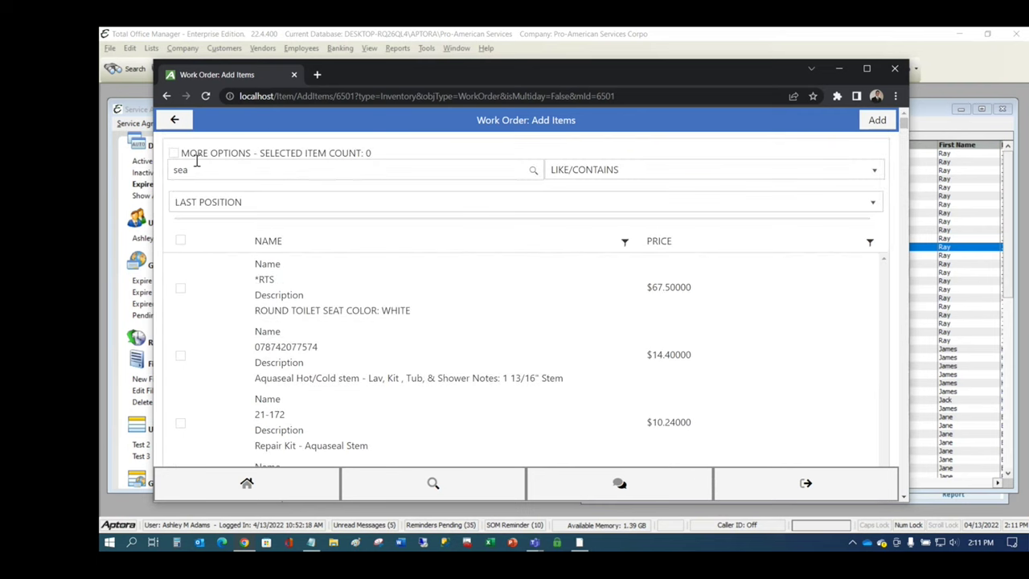
left_click_drag(198, 165, 120, 166)
type("disc")
scroll(427, 374, "down", 4)
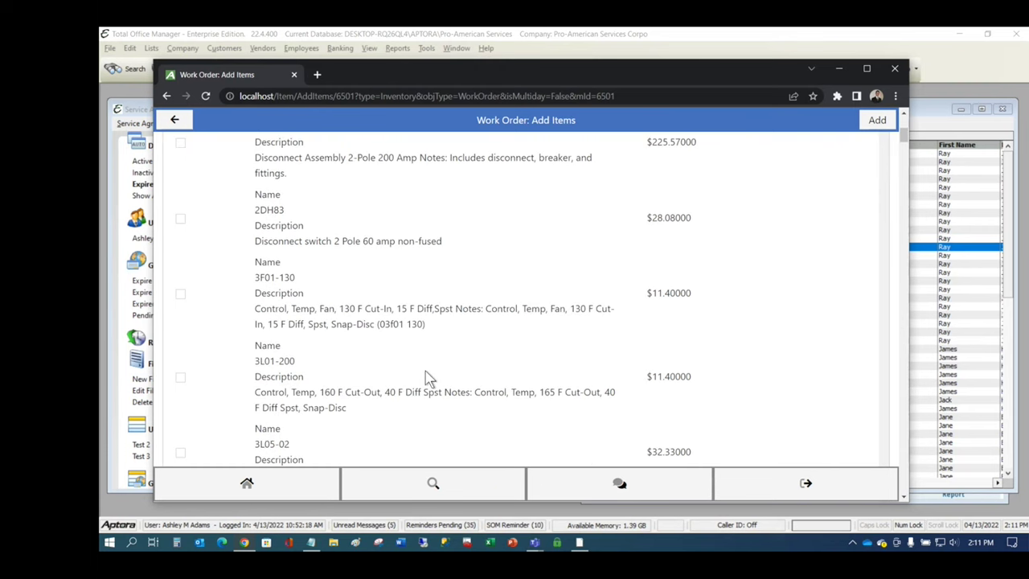
scroll(426, 378, "up", 4)
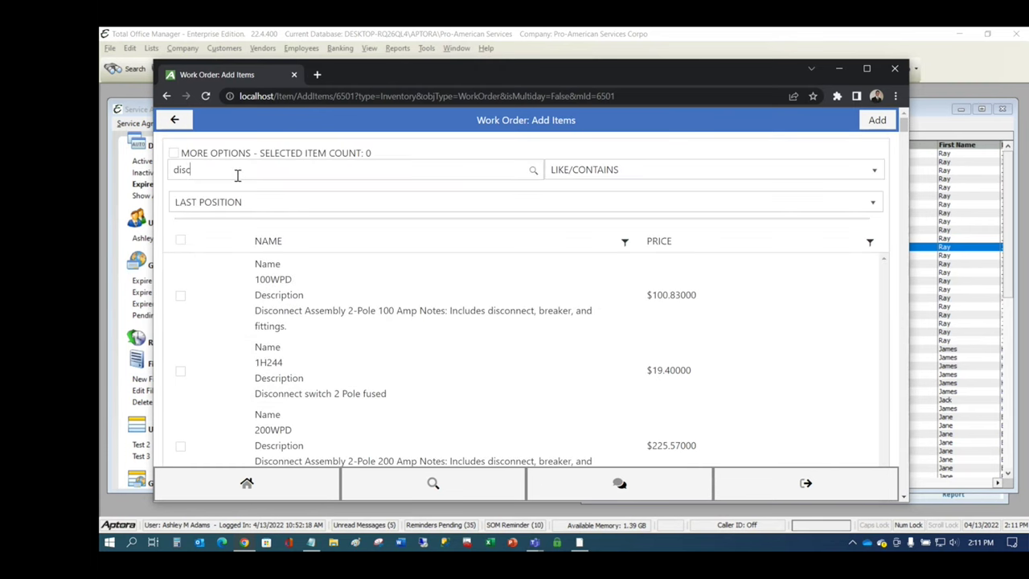
type("scount")
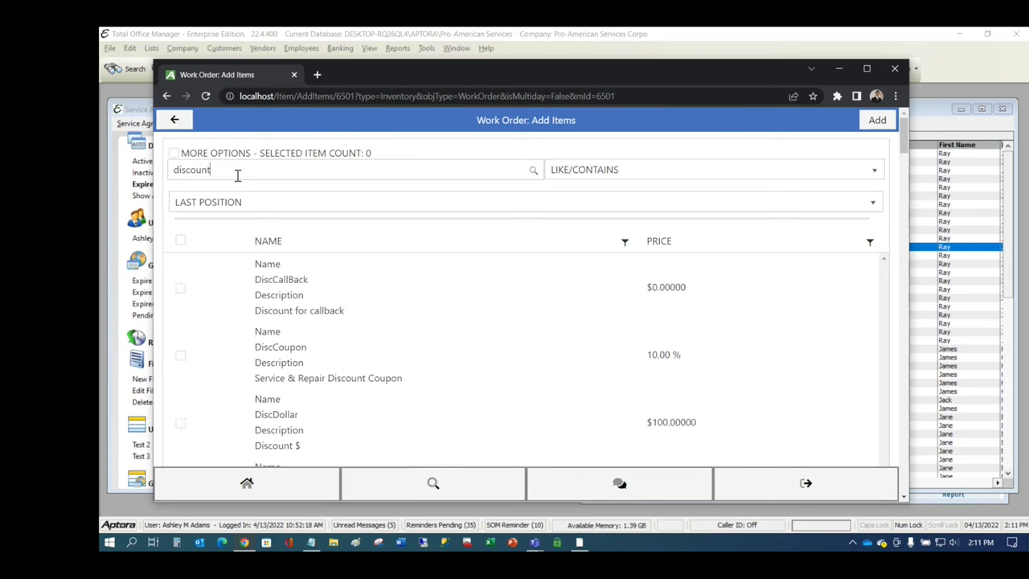
scroll(381, 298, "down", 6)
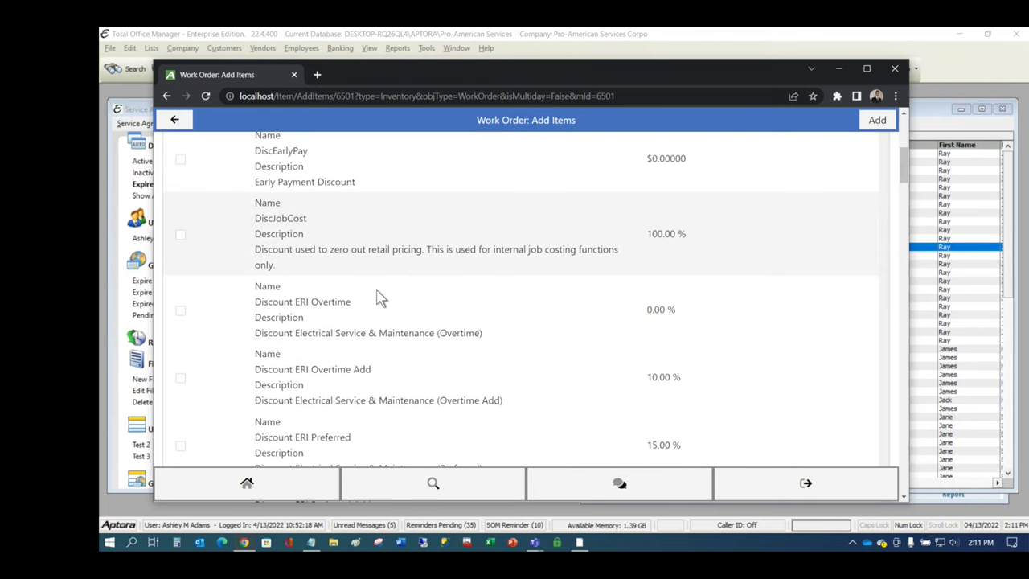
scroll(380, 297, "down", 2)
scroll(403, 318, "down", 4)
scroll(404, 318, "down", 5)
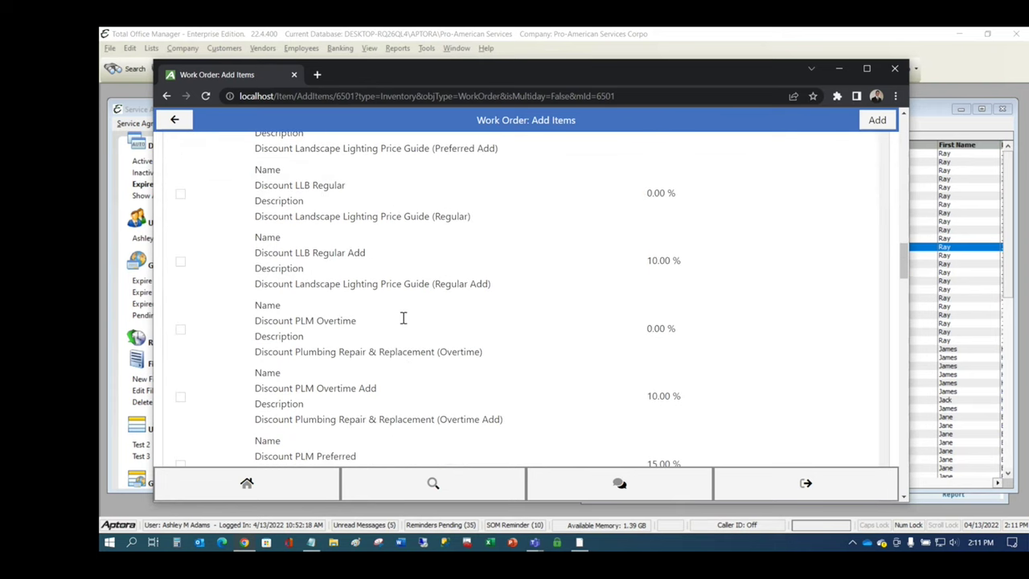
scroll(406, 325, "down", 8)
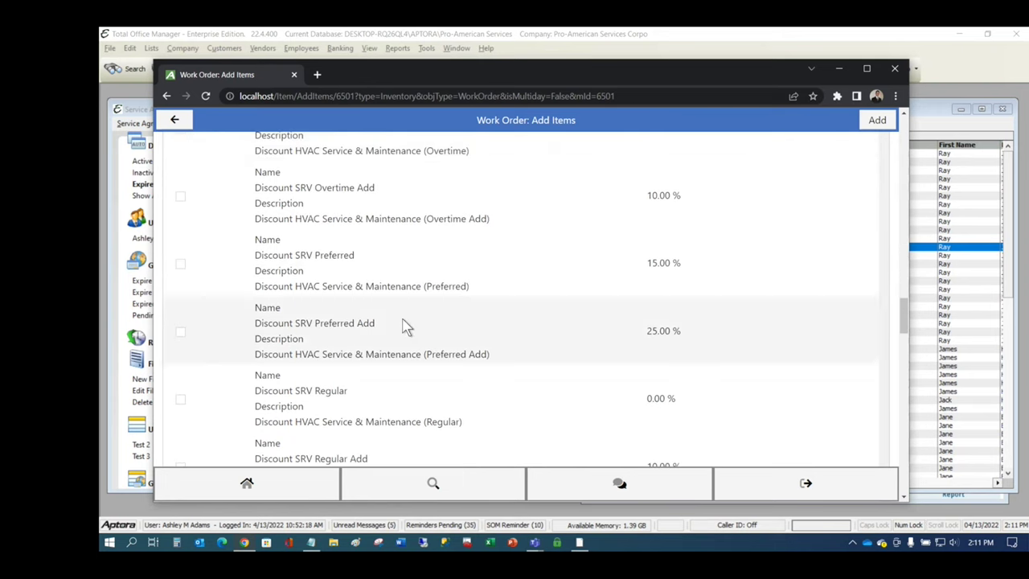
scroll(407, 325, "down", 8)
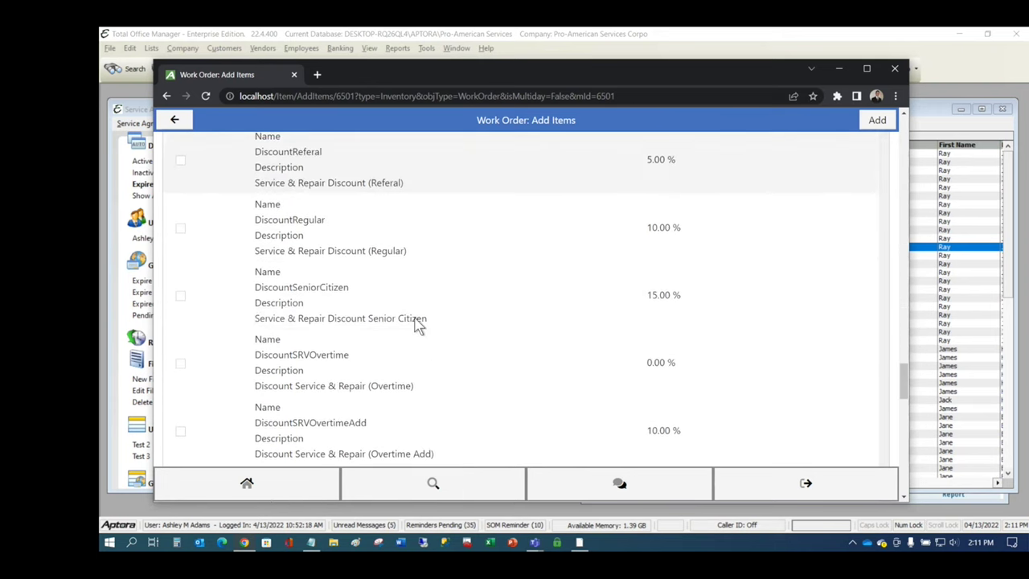
scroll(415, 322, "down", 3)
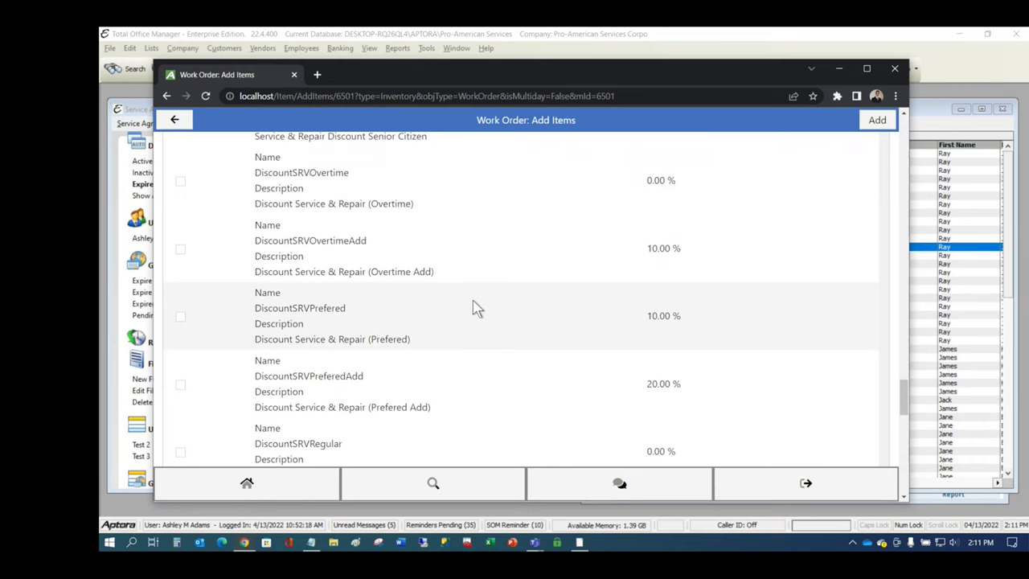
scroll(478, 308, "down", 5)
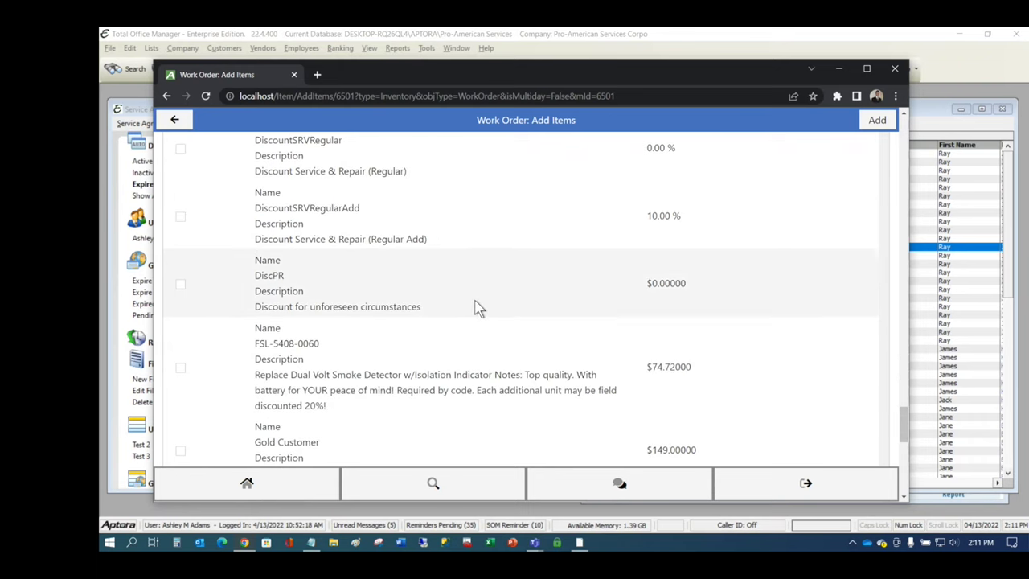
scroll(478, 308, "up", 7)
scroll(478, 308, "up", 8)
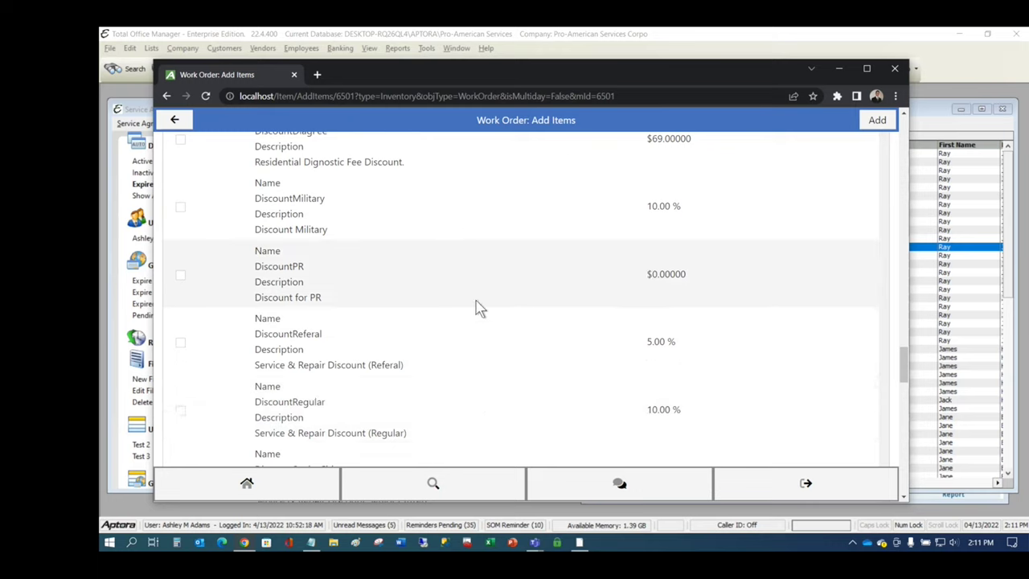
scroll(479, 308, "up", 5)
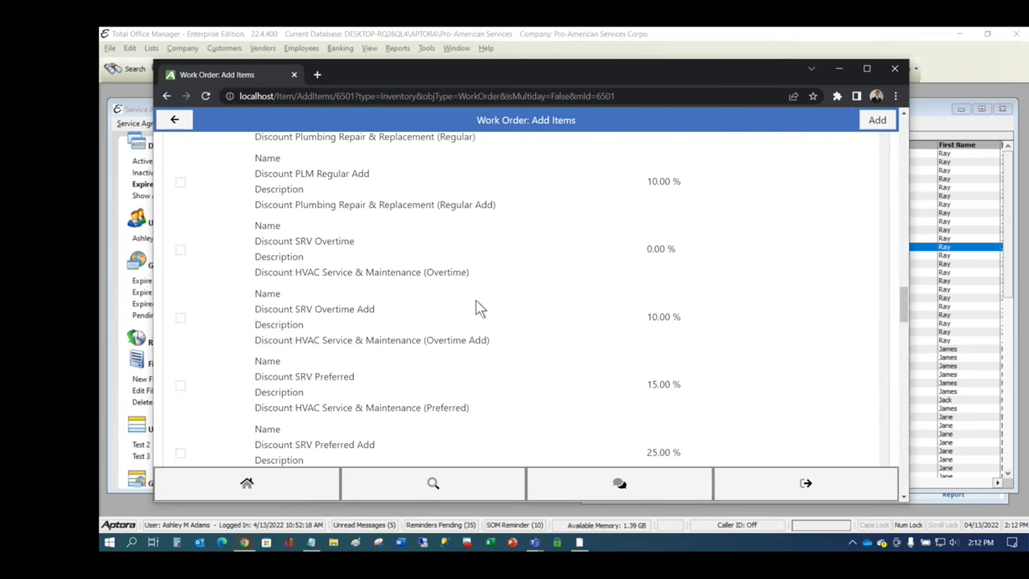
scroll(479, 308, "up", 10)
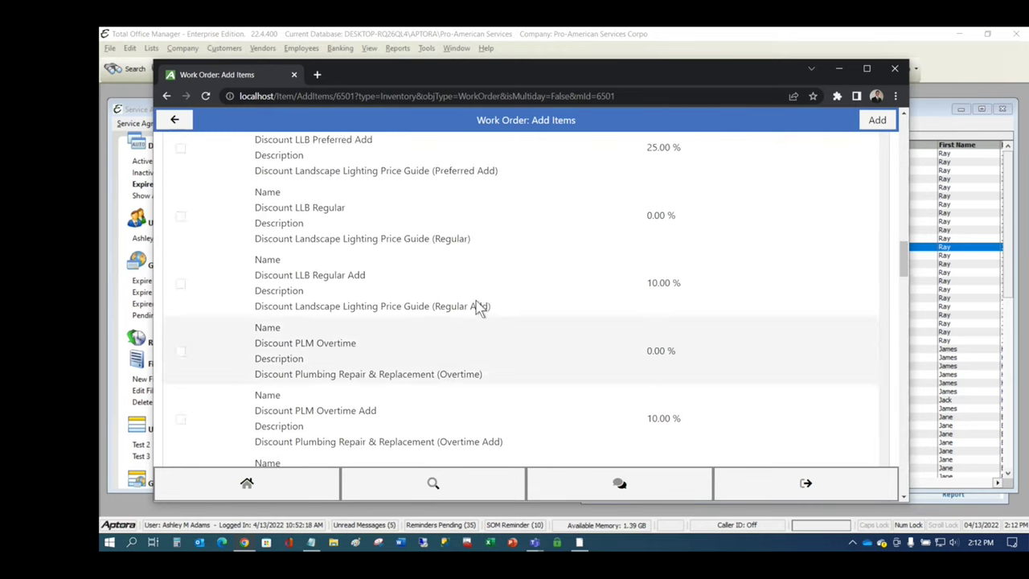
scroll(479, 308, "up", 1)
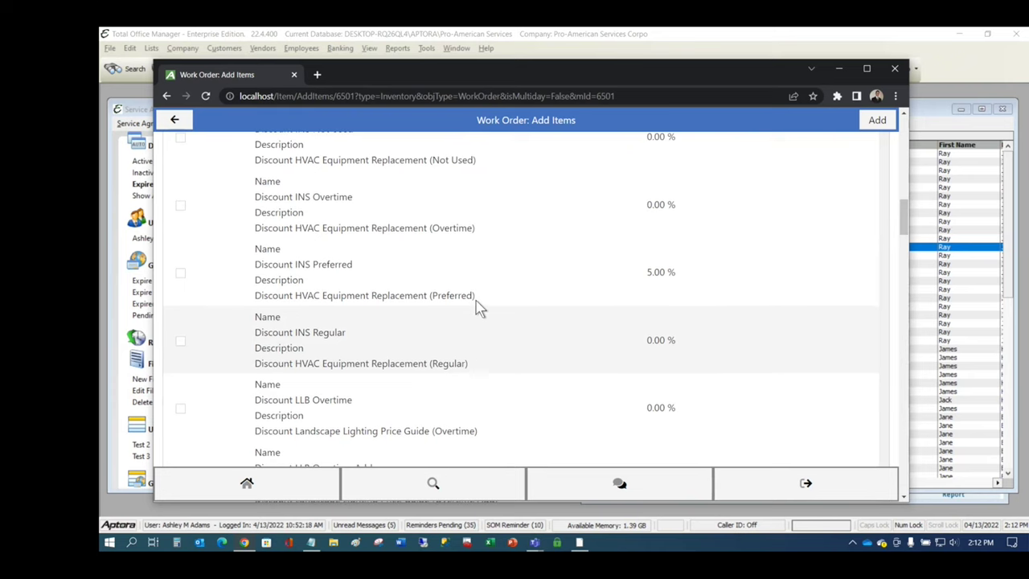
scroll(478, 308, "down", 11)
scroll(477, 300, "down", 5)
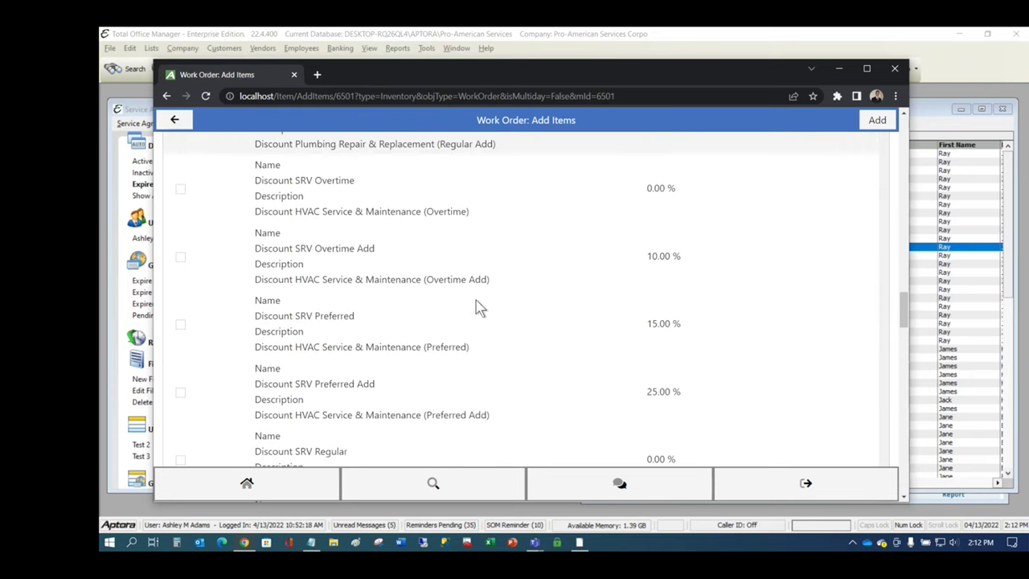
scroll(480, 308, "down", 2)
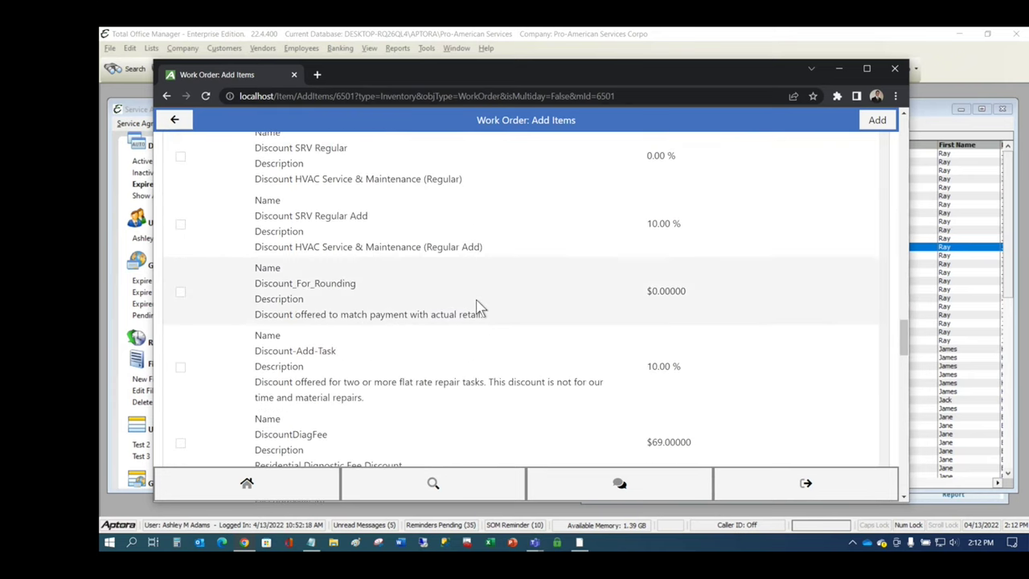
scroll(479, 308, "down", 3)
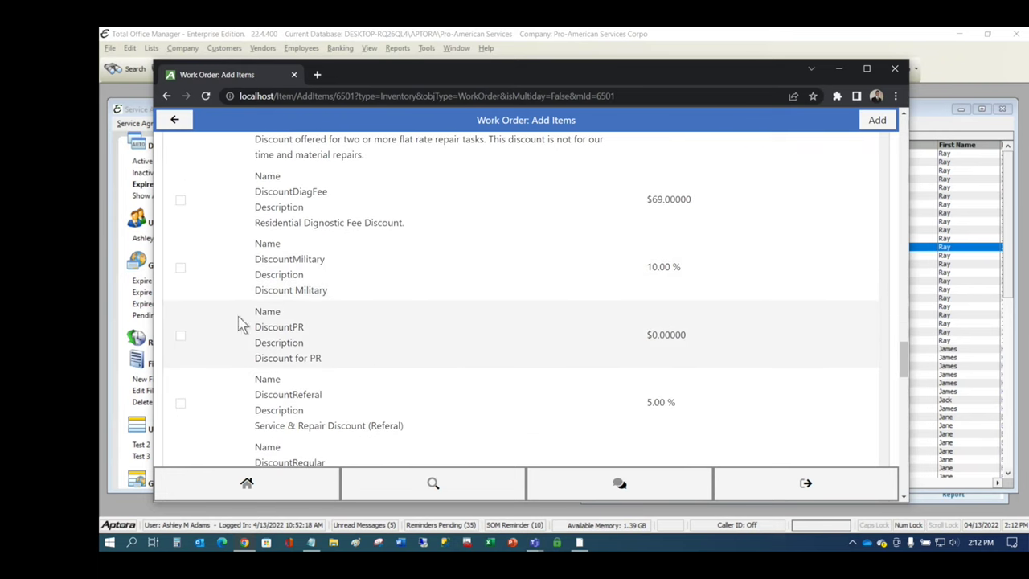
Step: Check DiscountPR, set the position to Last Position, and add it to the work order
left_click(180, 336)
scroll(763, 232, "up", 1)
left_click_drag(903, 345, 904, 129)
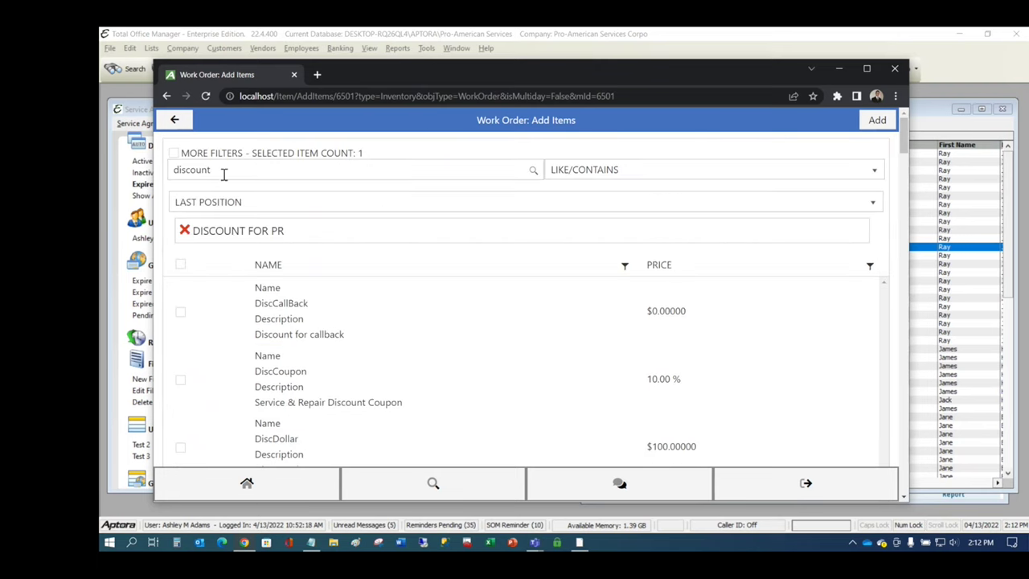
left_click(191, 206)
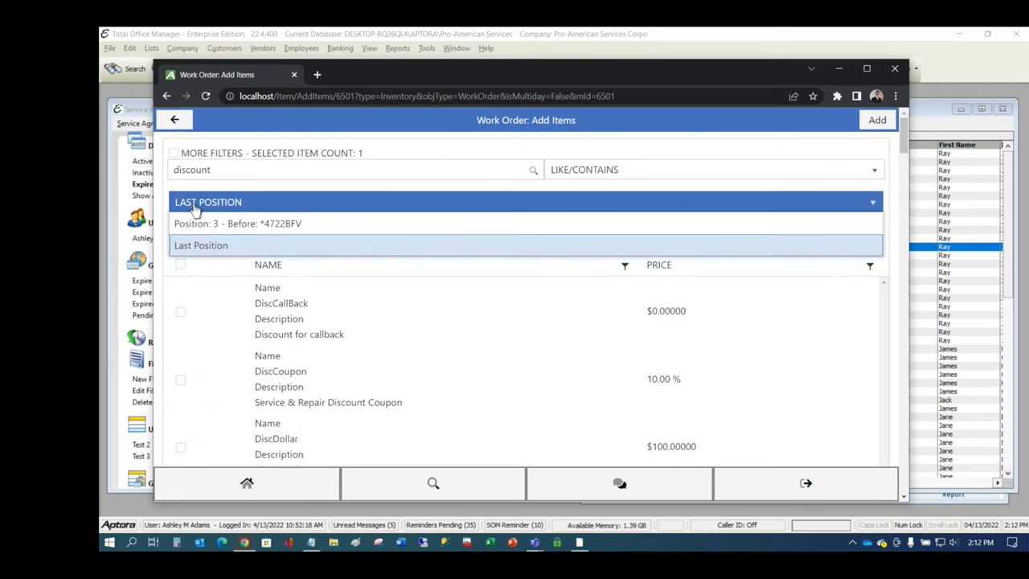
left_click(213, 249)
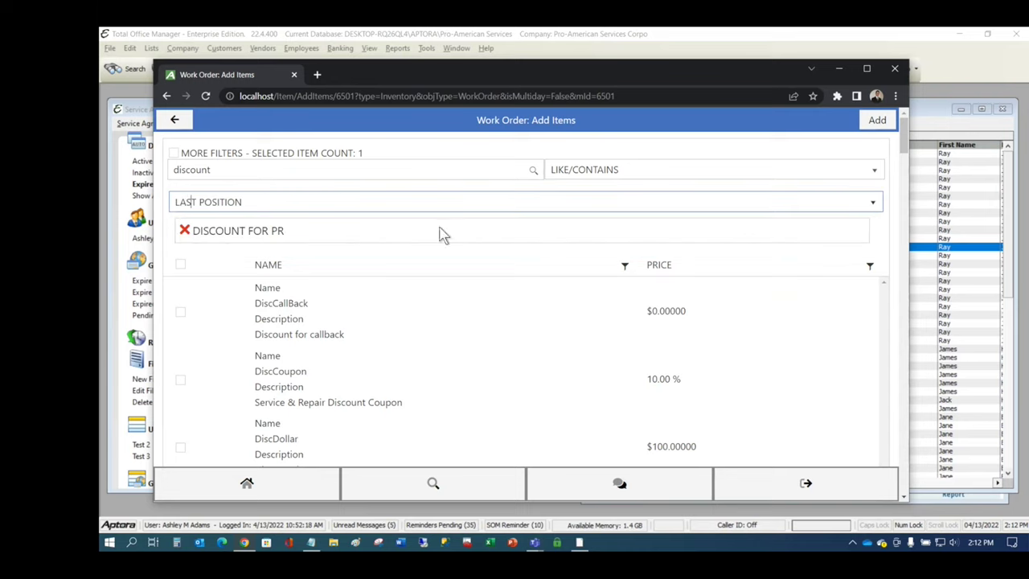
left_click(878, 124)
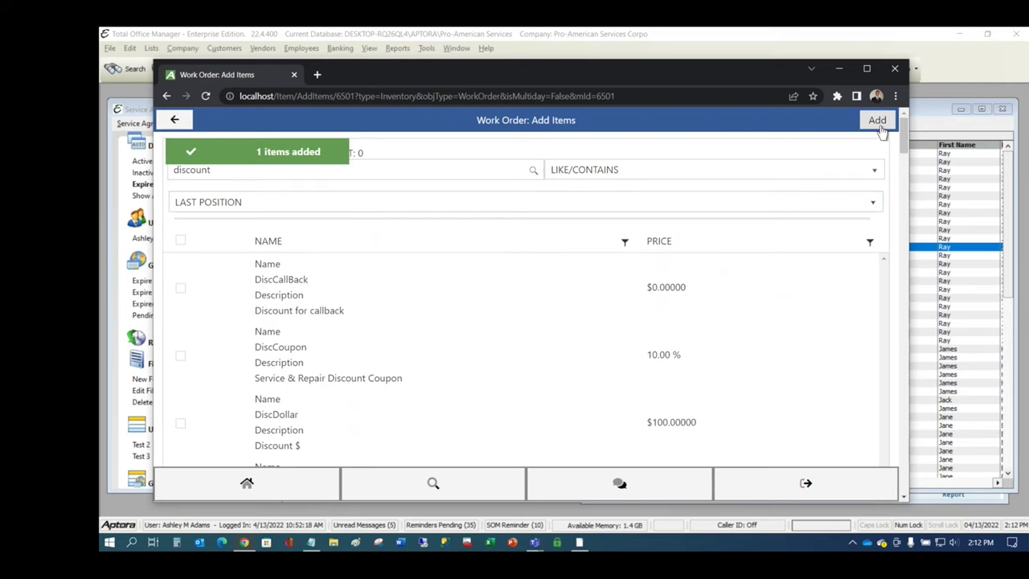
Step: Set the DiscountPR line's price to $15.00 on work order 1350, then return home
left_click(175, 119)
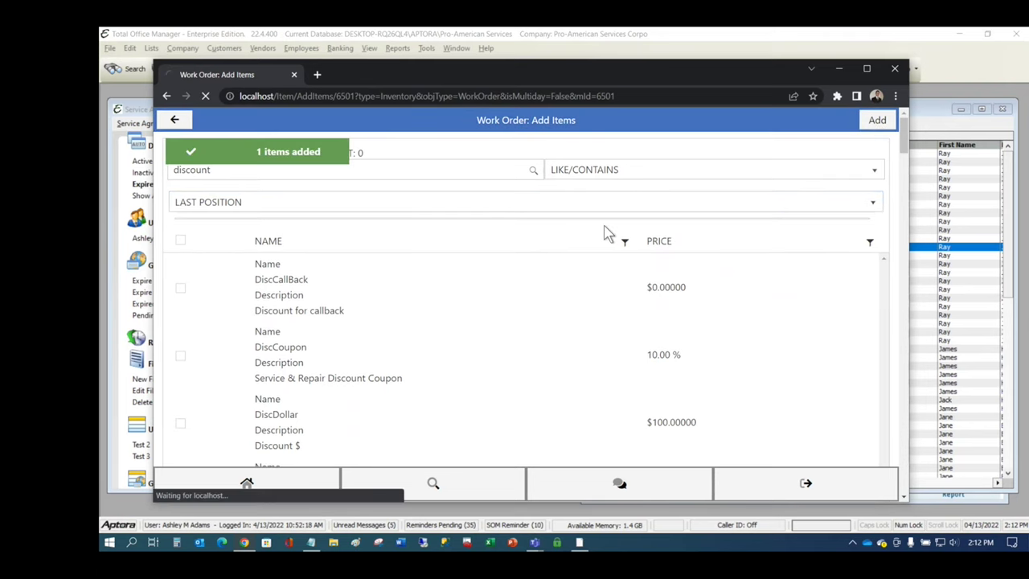
left_click(429, 177)
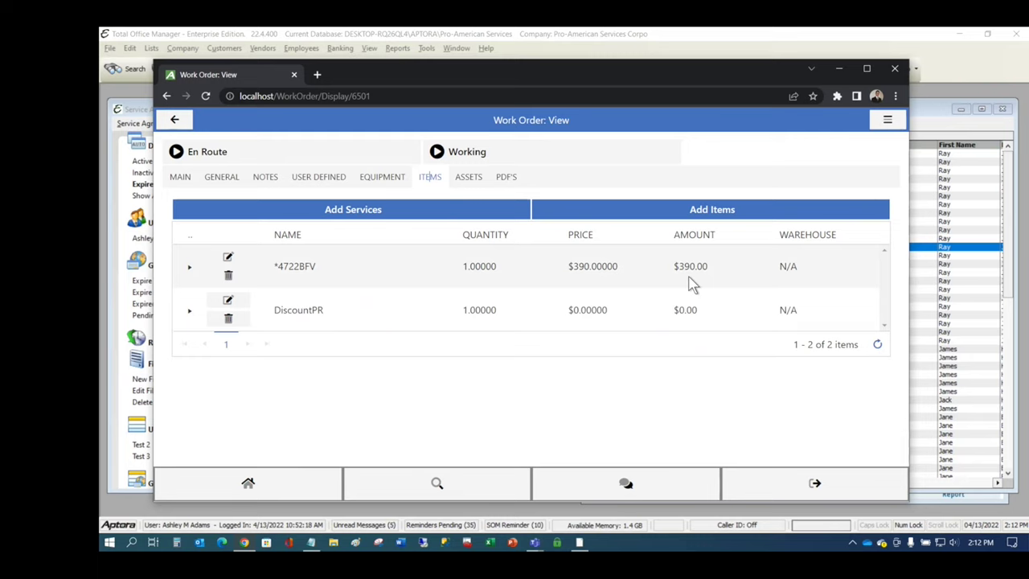
left_click(228, 301)
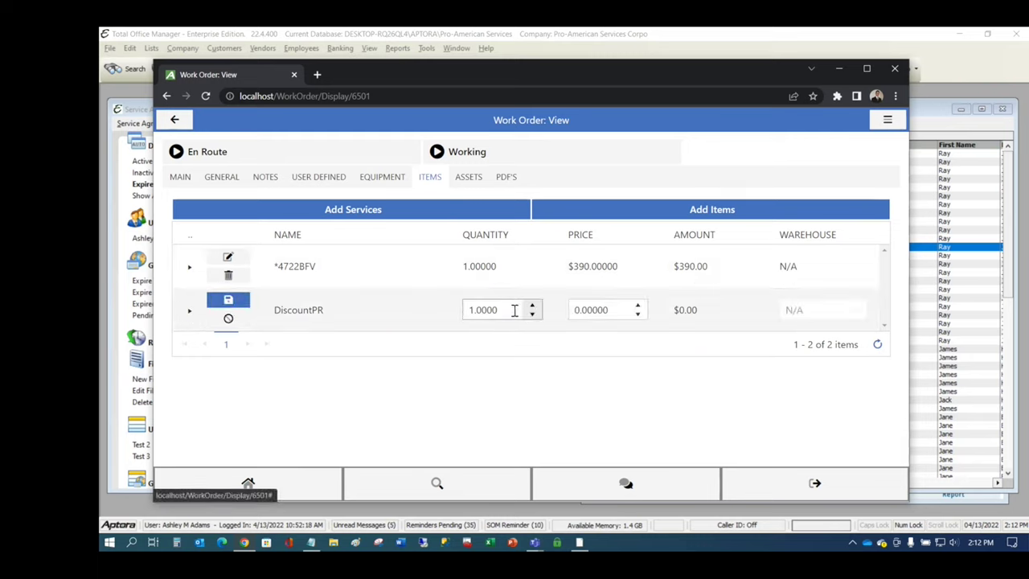
left_click(610, 308)
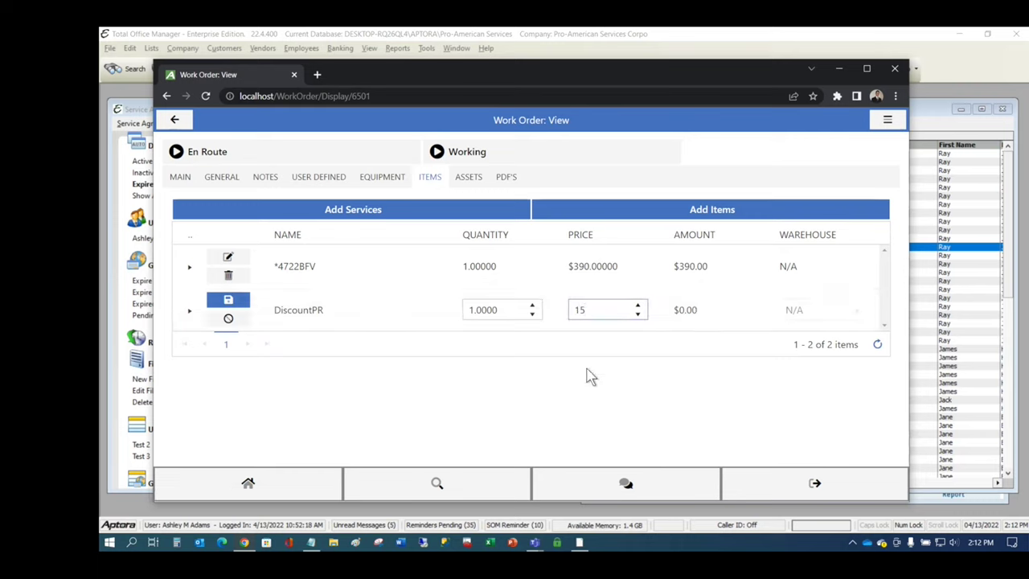
left_click(229, 300)
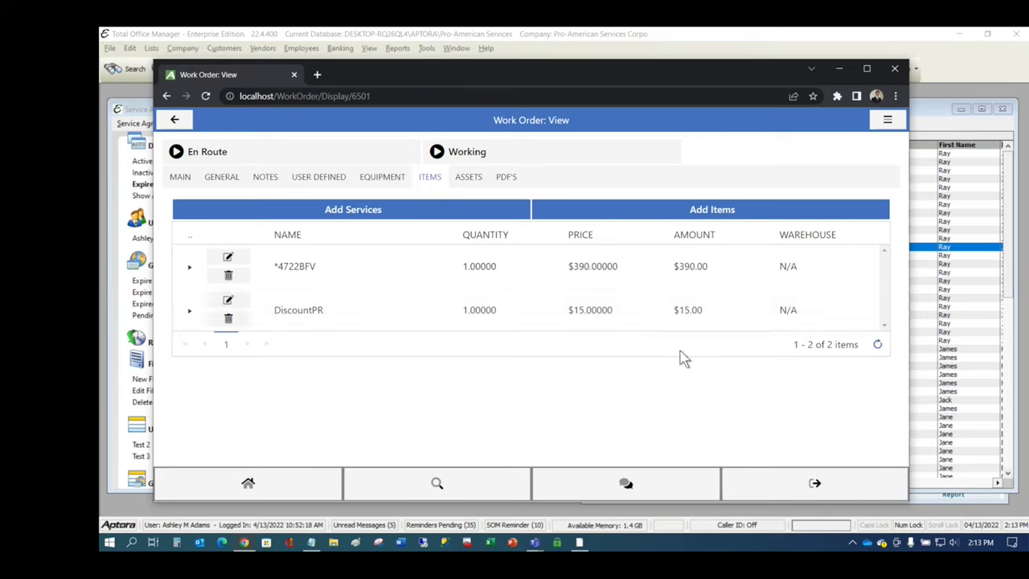
left_click(249, 488)
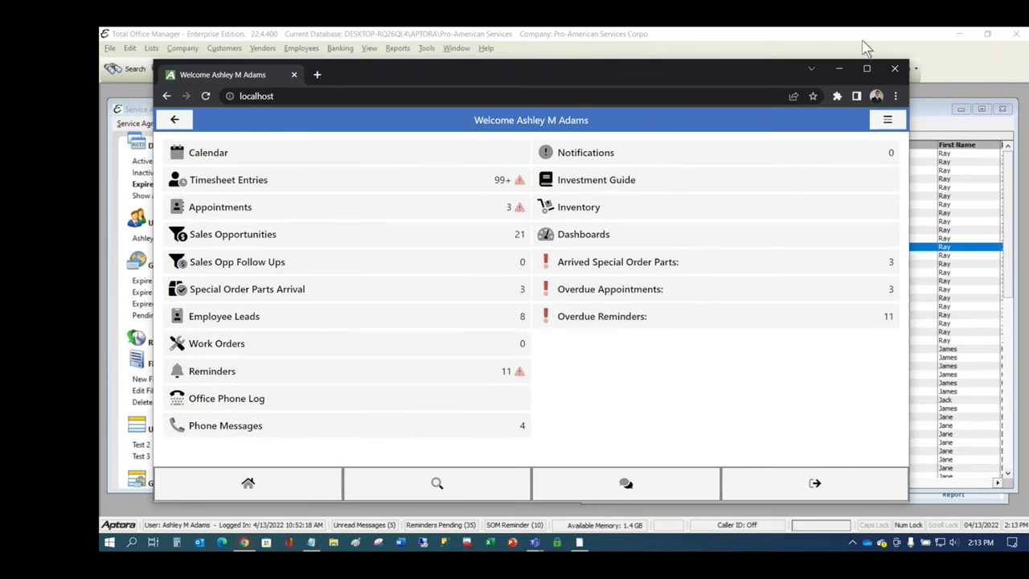
left_click(888, 121)
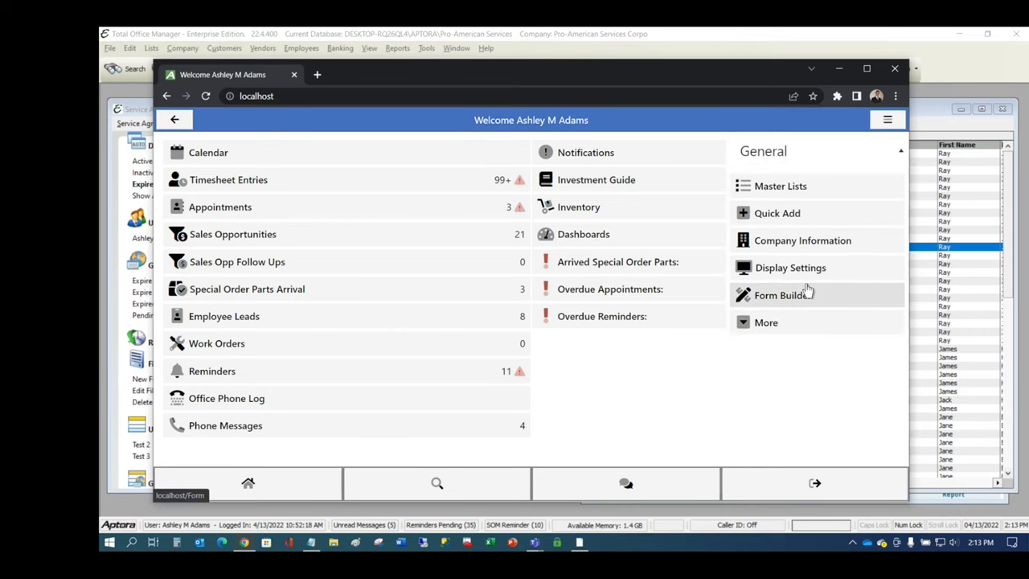
left_click(792, 214)
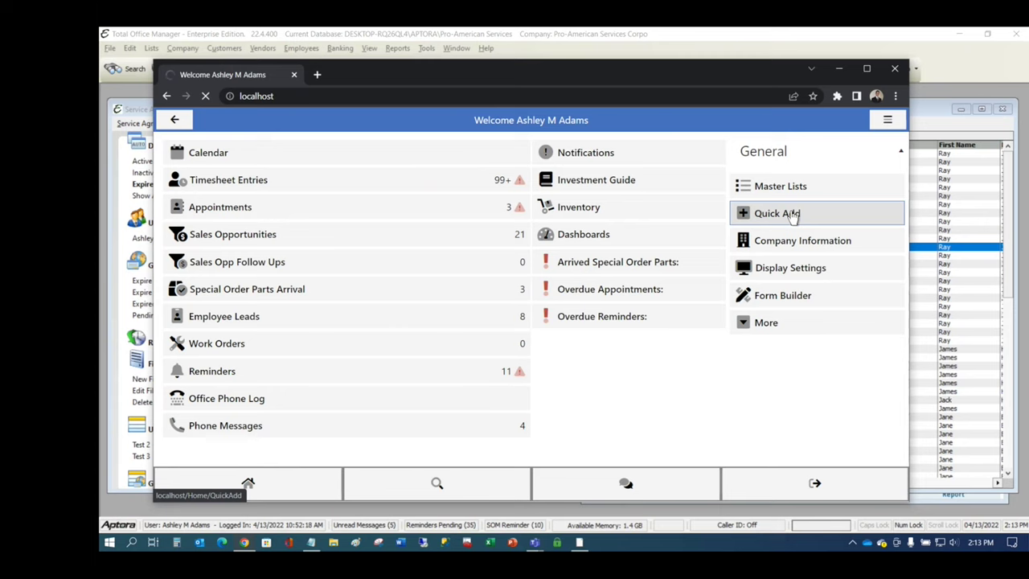
left_click(237, 207)
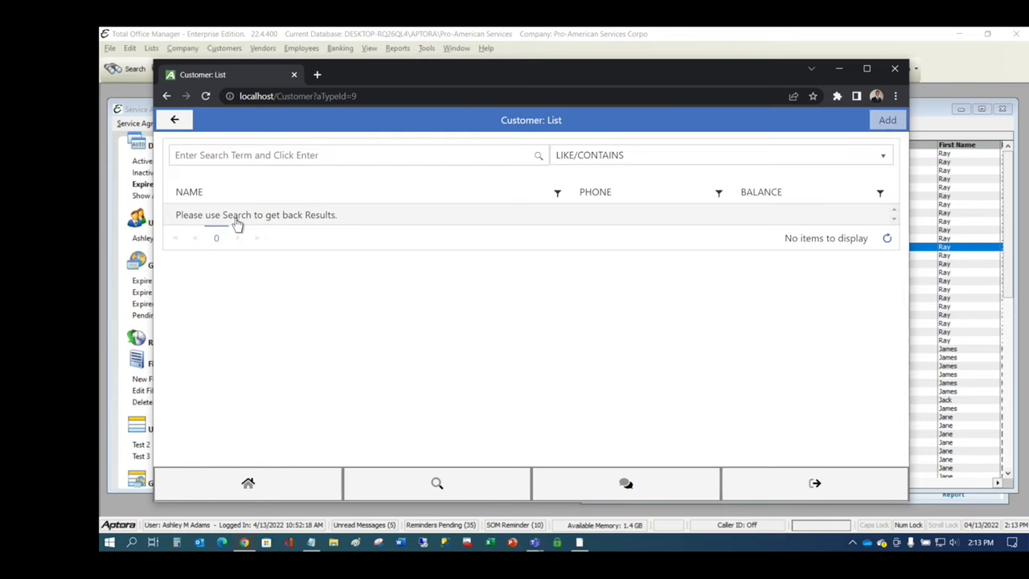
left_click(222, 155)
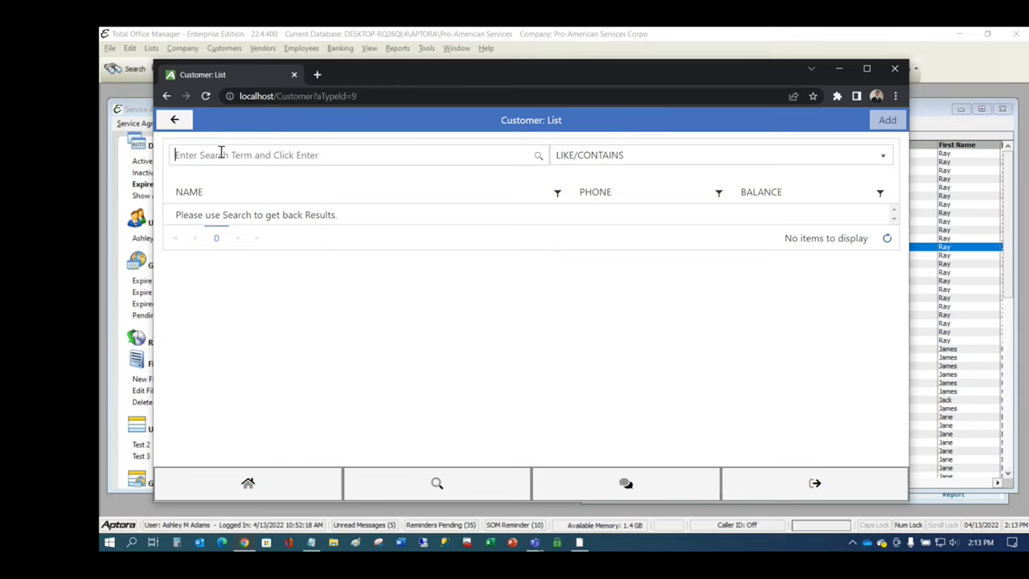
type("tim")
key("Return")
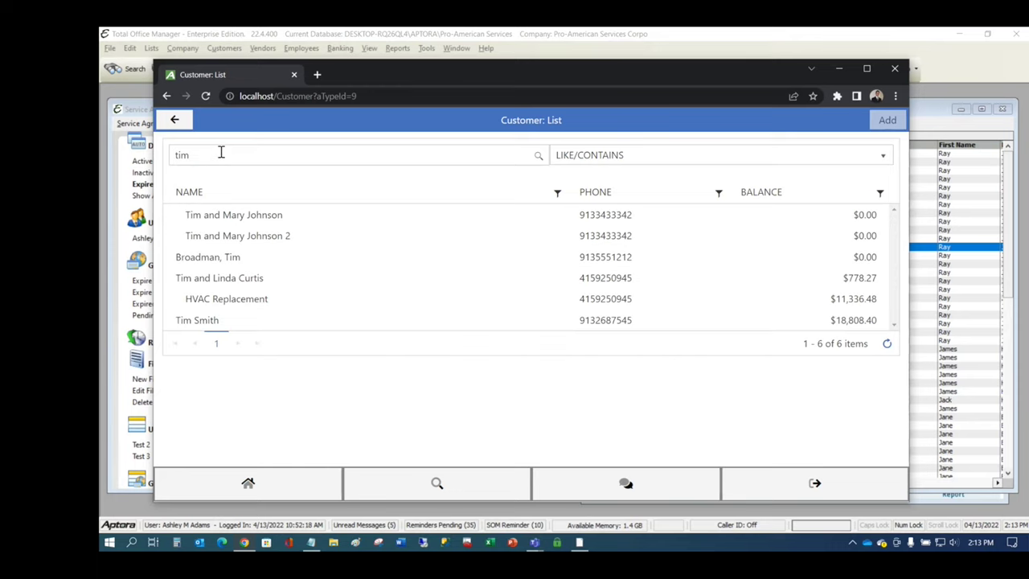
left_click(250, 278)
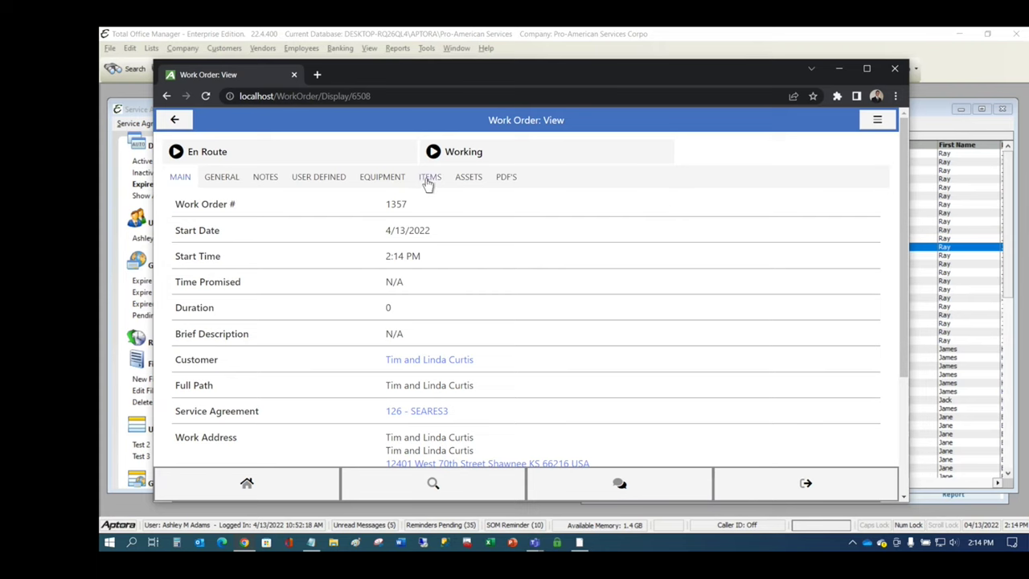
left_click(429, 178)
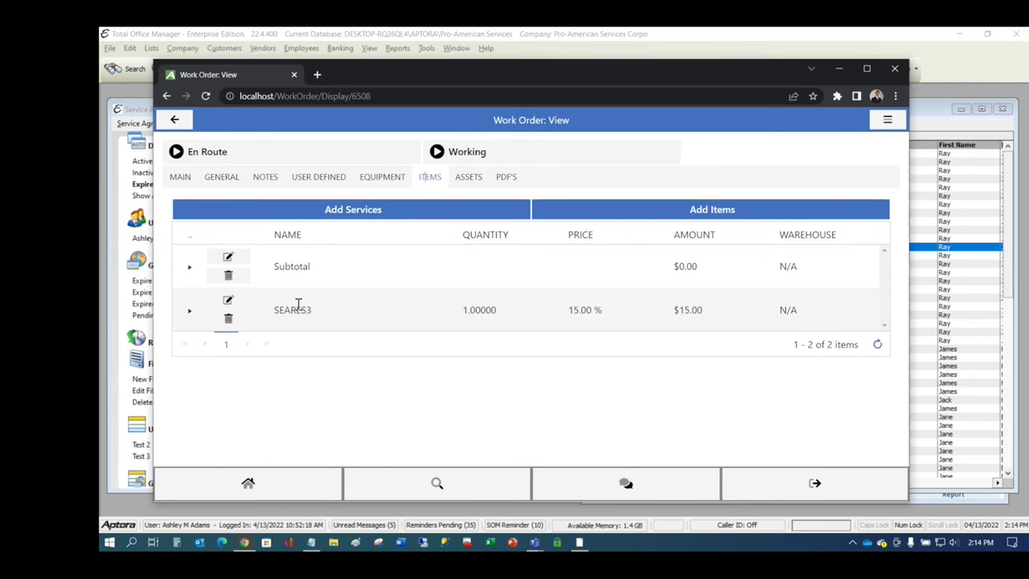
Step: Search items for 'diagn' and select the $59.00 trip charge AAA-9906-0000
left_click(725, 211)
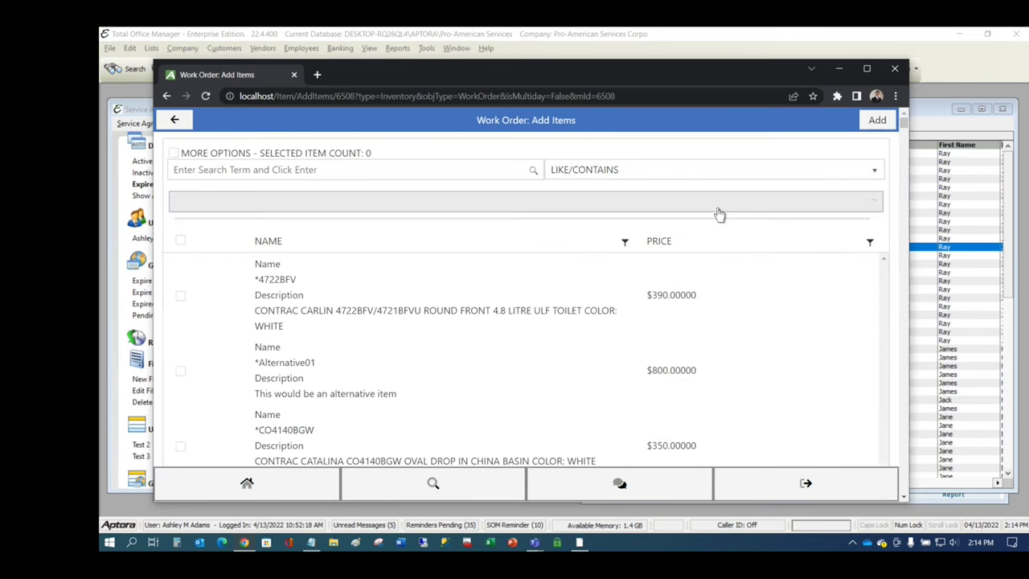
left_click(223, 202)
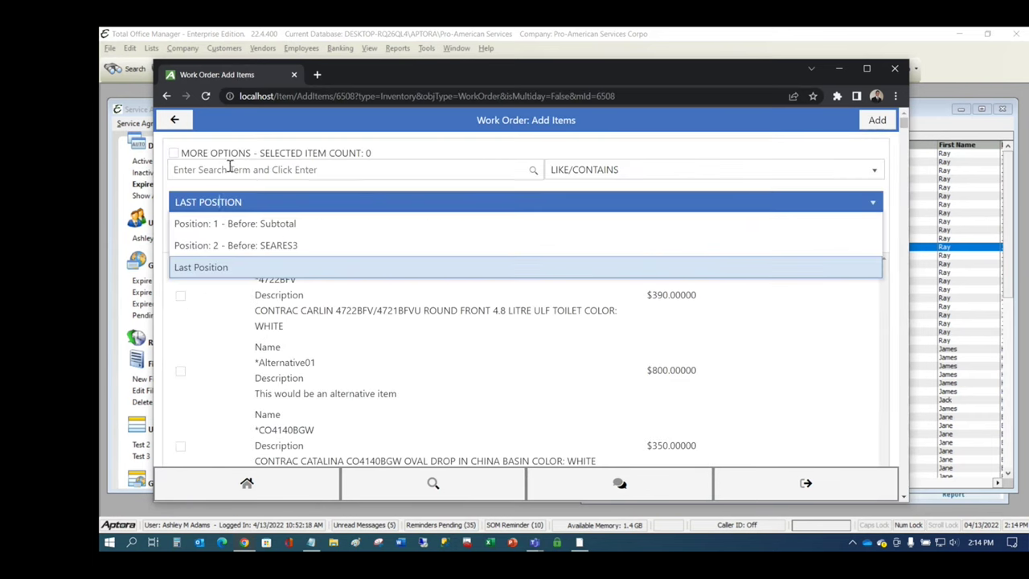
left_click(230, 168)
type("diagn")
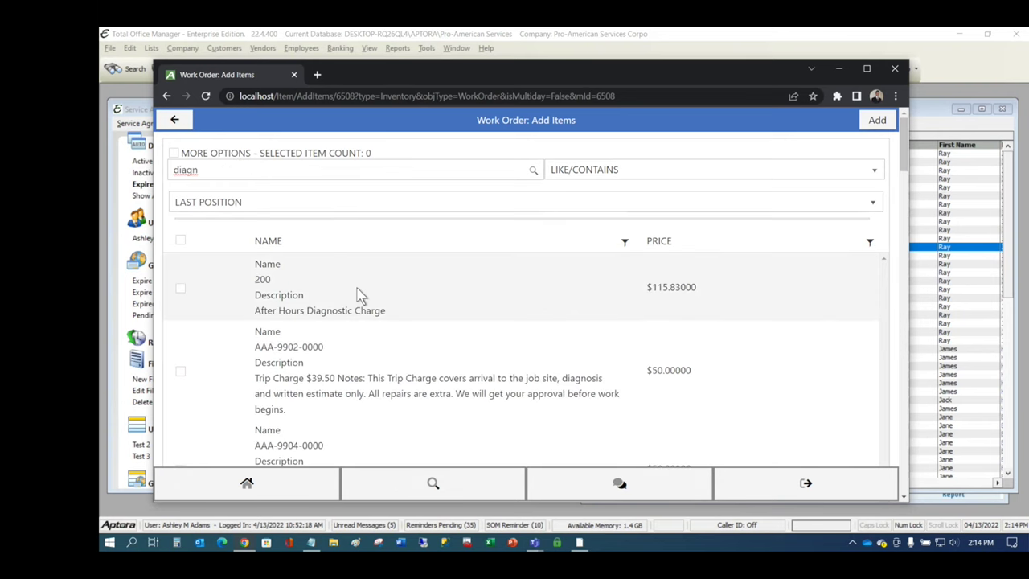
scroll(379, 390, "down", 3)
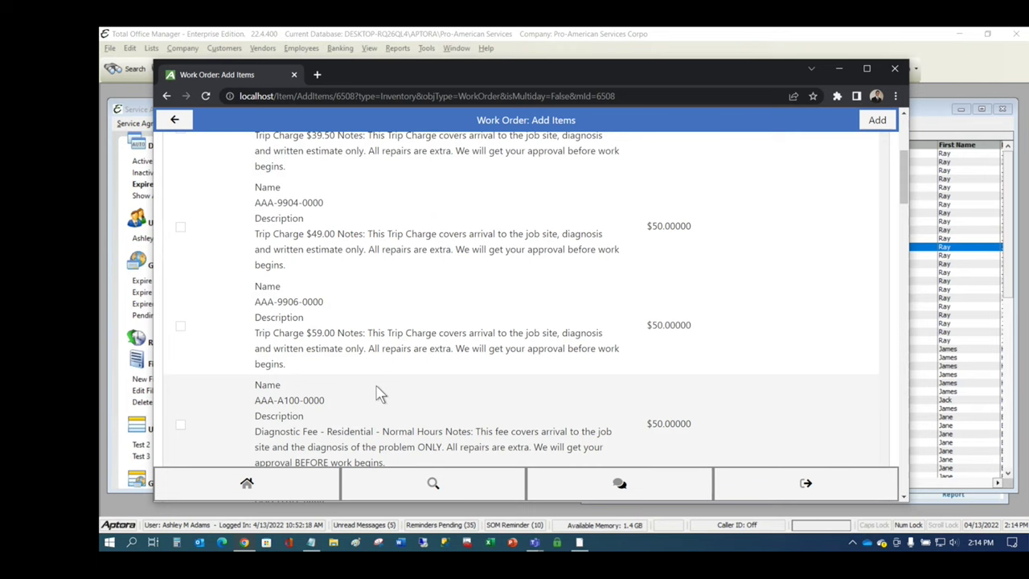
left_click(180, 330)
Step: Select the 4M228 1/2HP motor, place both items before Subtotal, and add them
left_click_drag(222, 168, 113, 164)
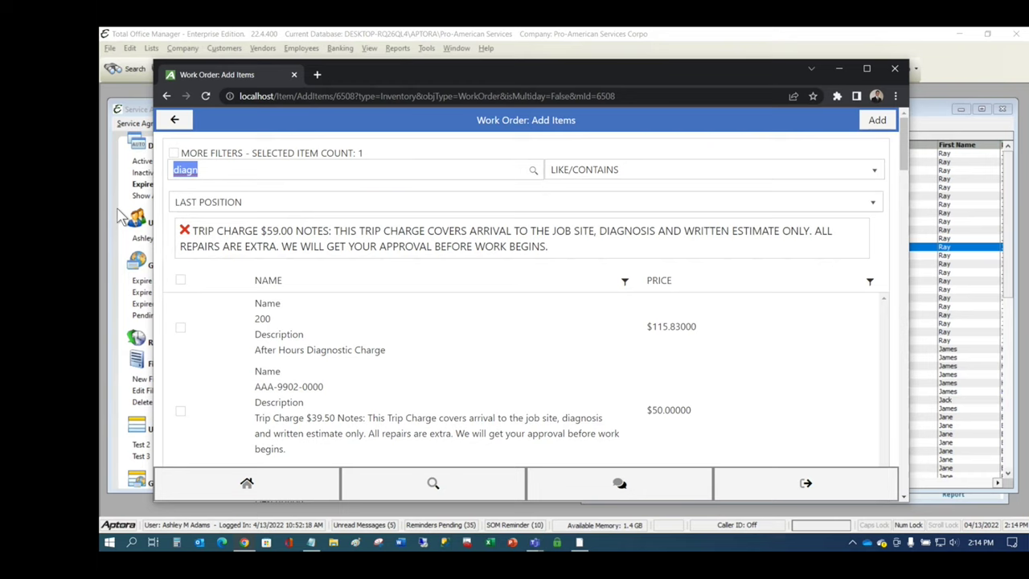
type("1/2hp")
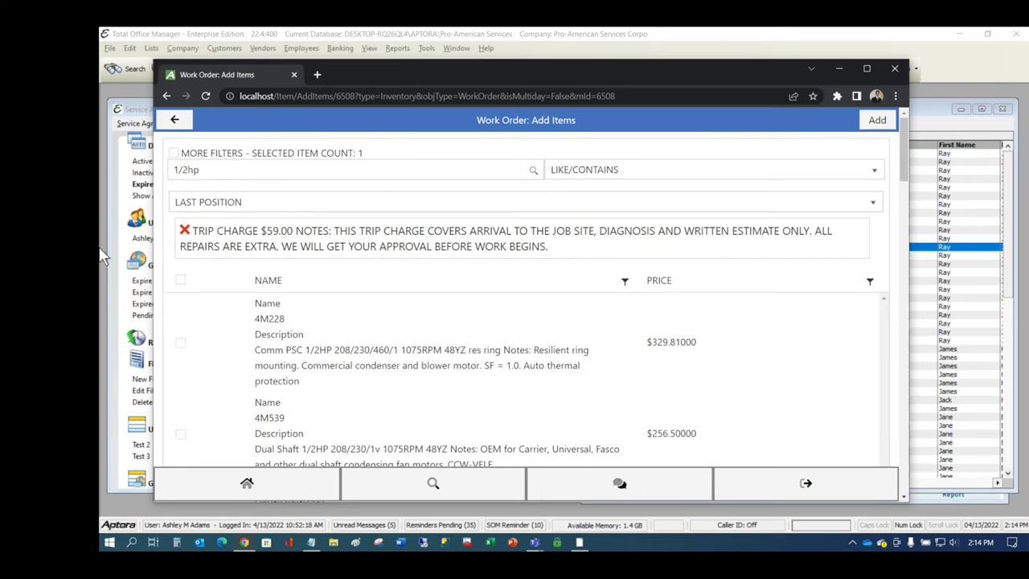
scroll(611, 330, "down", 3)
scroll(635, 360, "up", 2)
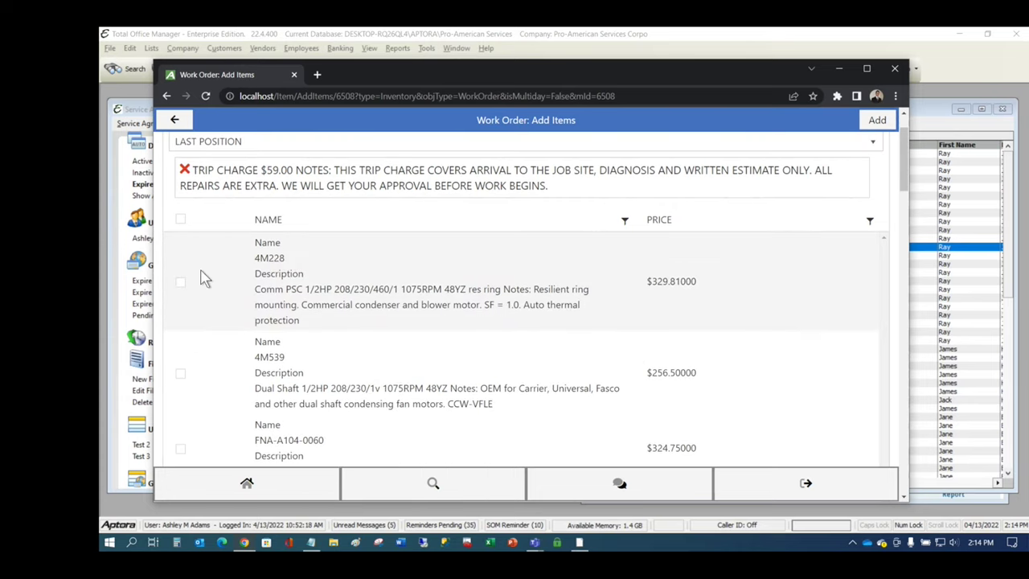
left_click(180, 282)
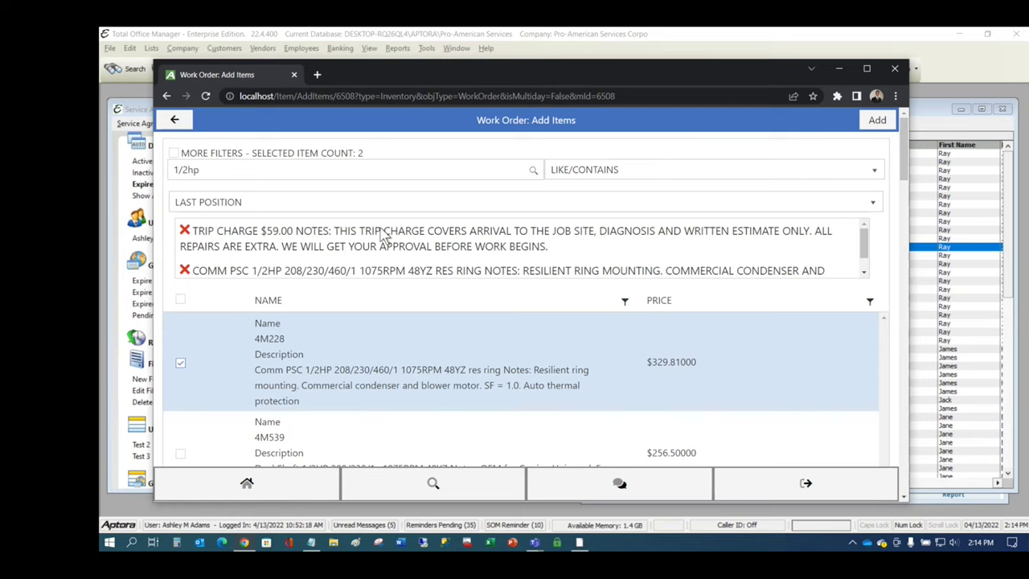
left_click(186, 204)
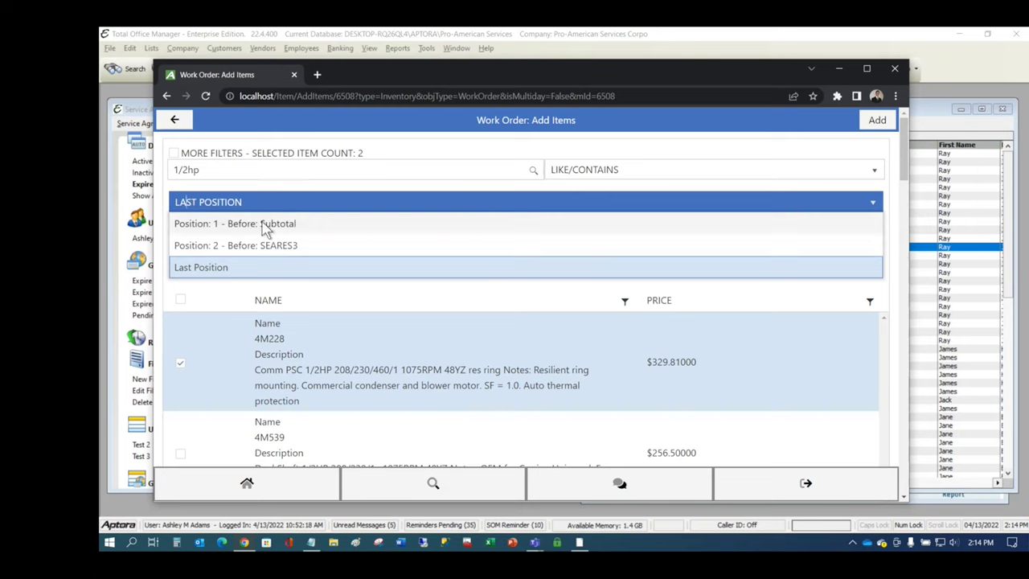
left_click(238, 228)
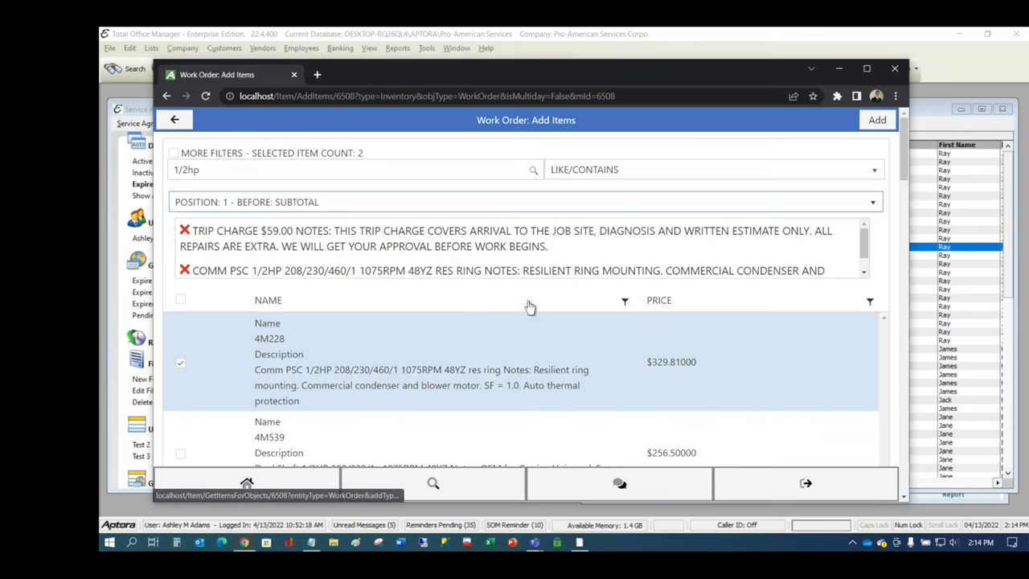
left_click(878, 119)
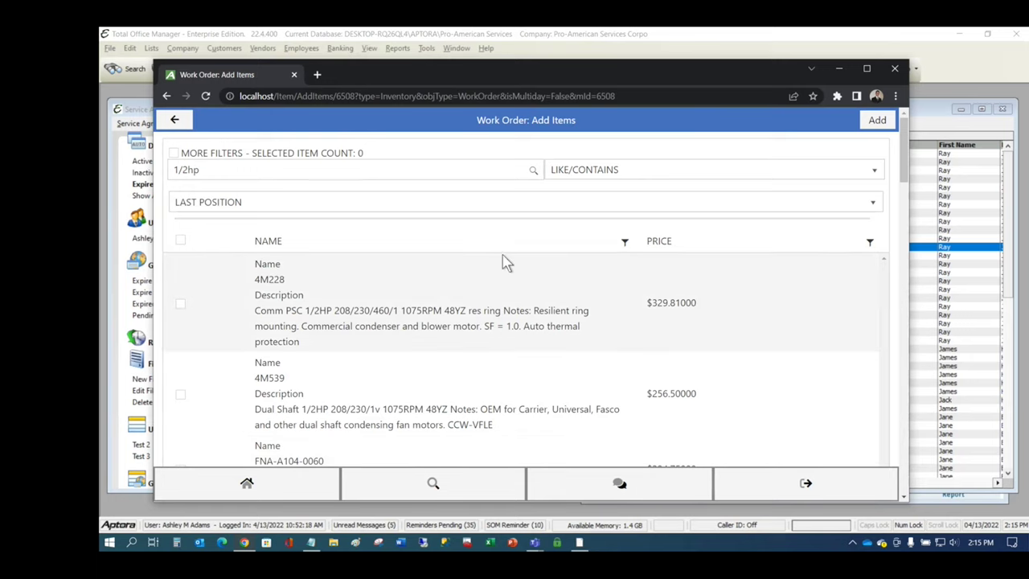
Step: Show work order 1357's item lines with the $374.81 subtotal and ($56.22) SEARES3 discount
left_click(176, 123)
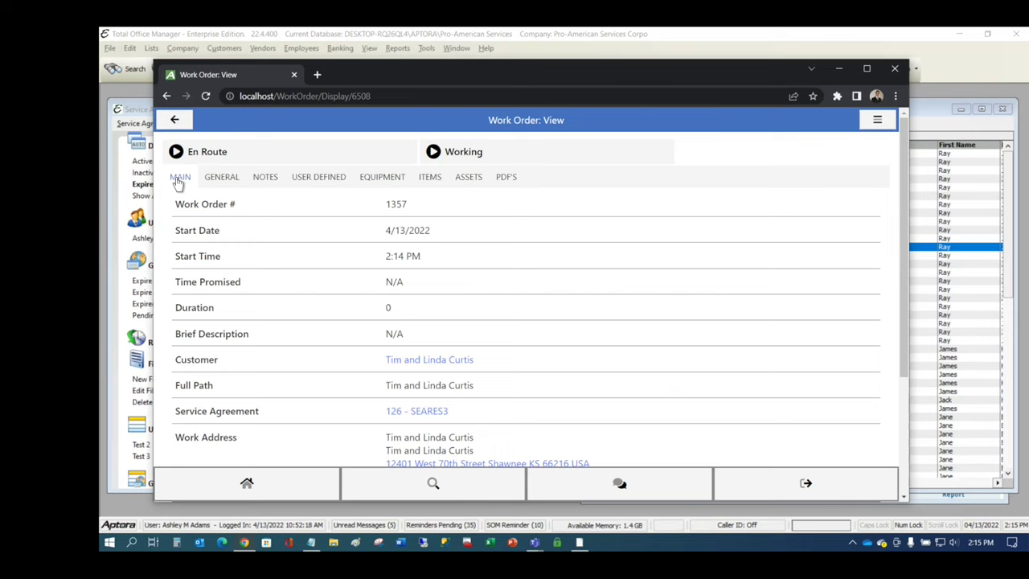
left_click(431, 178)
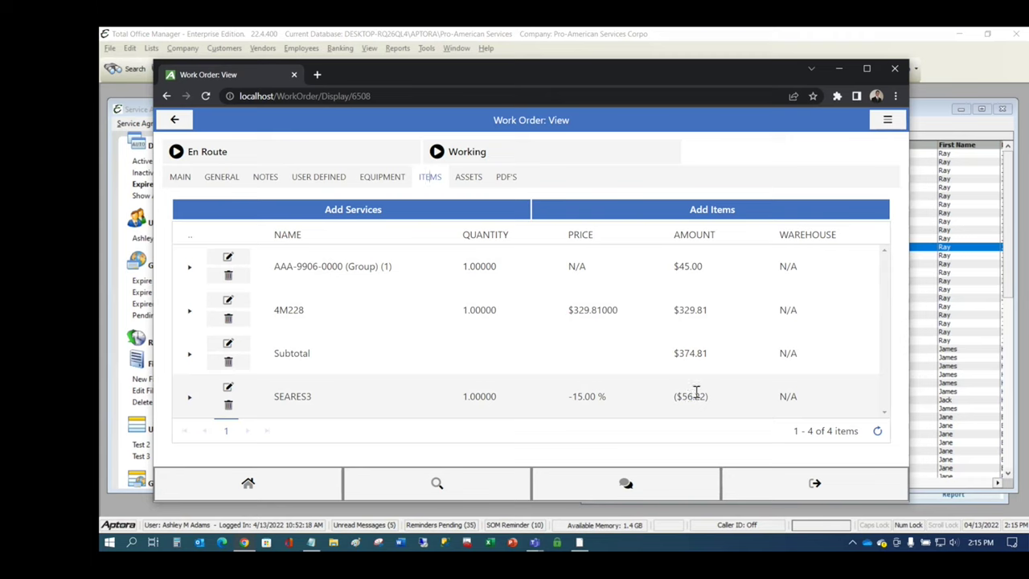
left_click(888, 119)
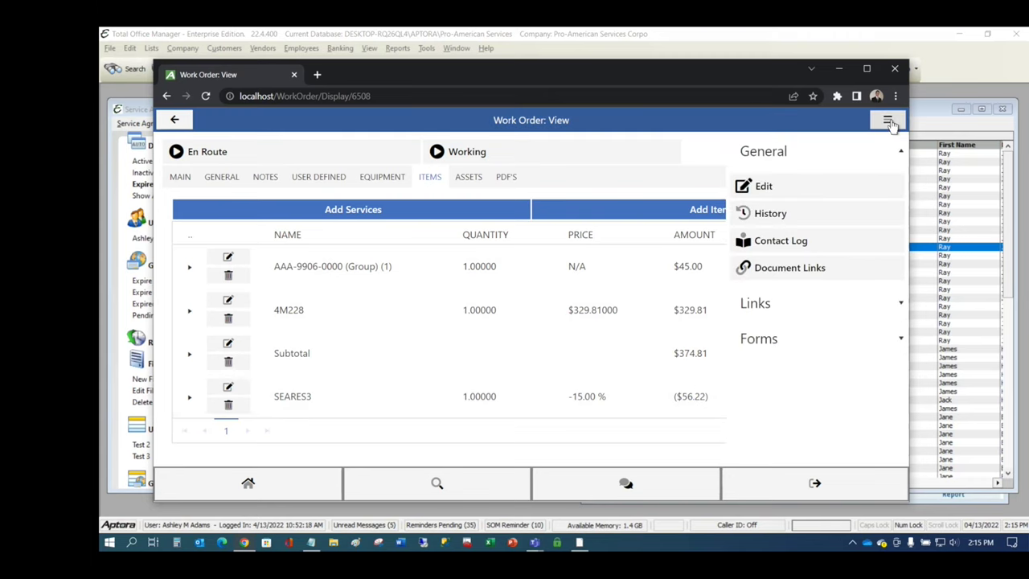
Step: Open work order 1357's print preview from the Links section
left_click(823, 304)
left_click(806, 232)
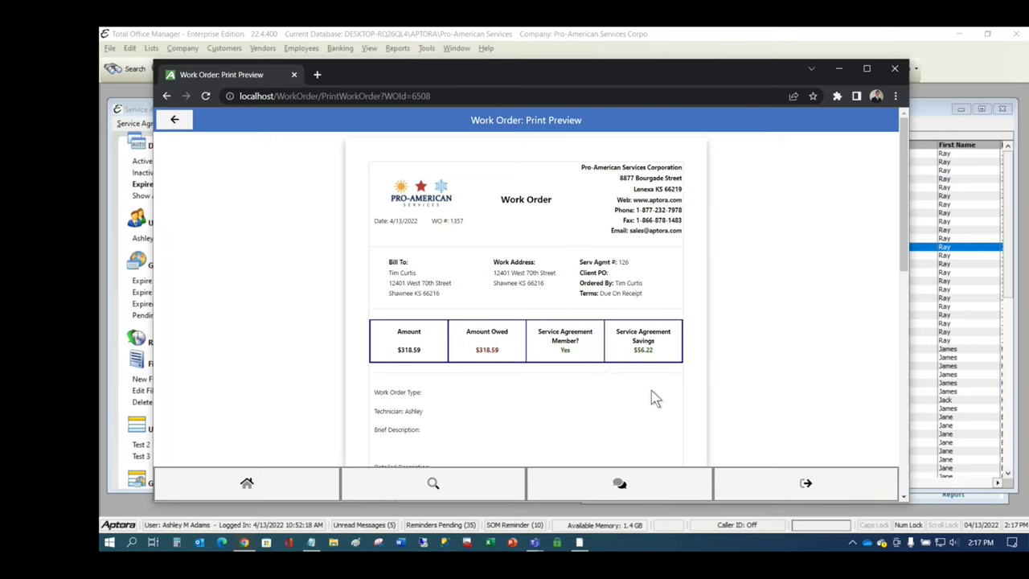
scroll(655, 398, "down", 1)
scroll(655, 398, "down", 2)
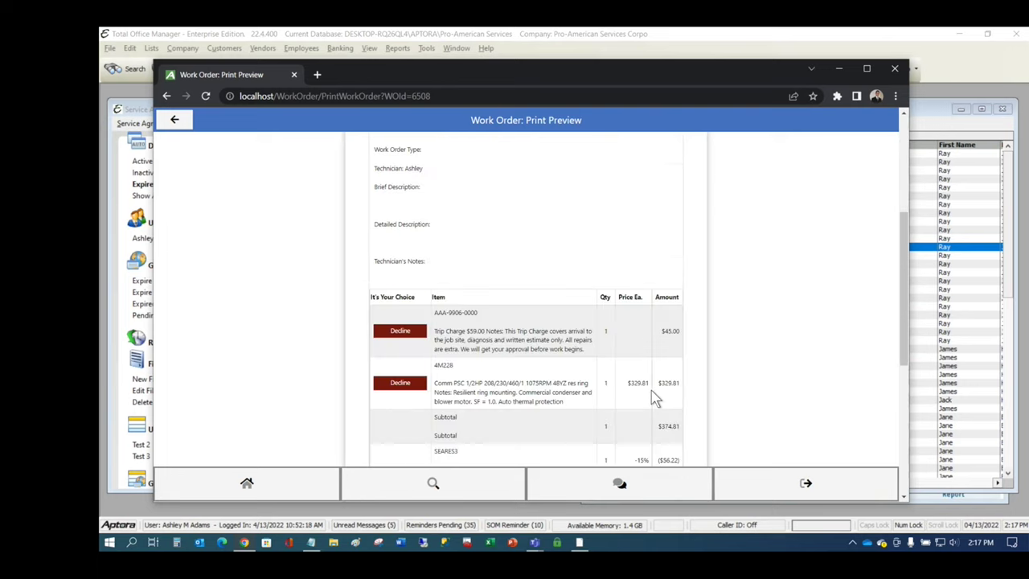
scroll(656, 398, "up", 1)
scroll(656, 398, "down", 2)
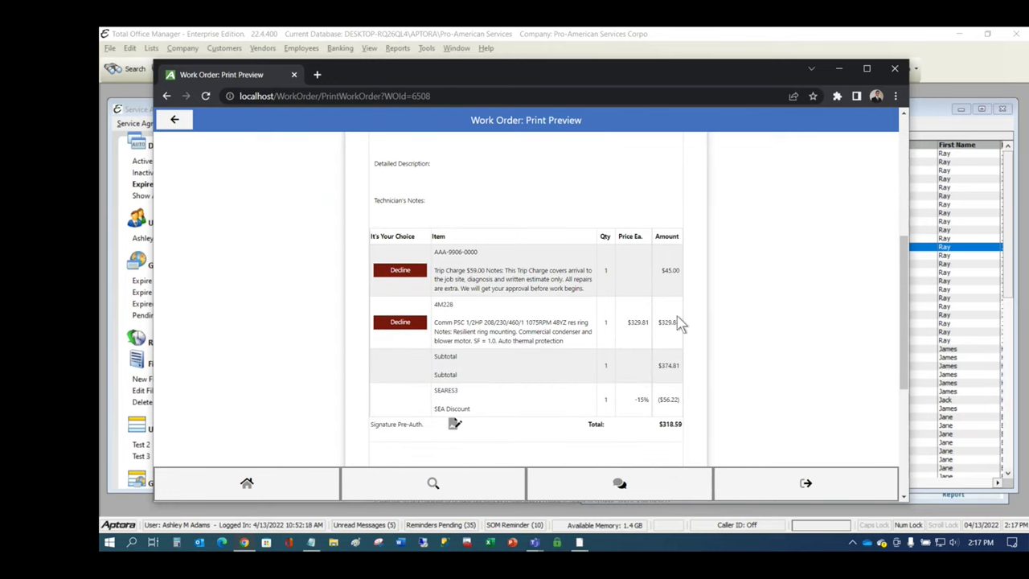
scroll(670, 322, "down", 1)
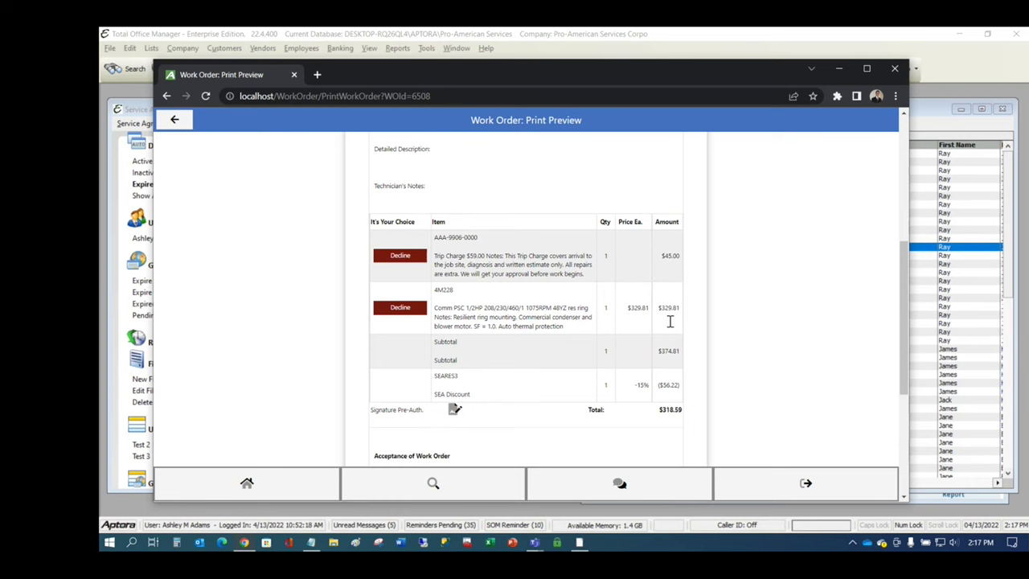
scroll(669, 321, "down", 3)
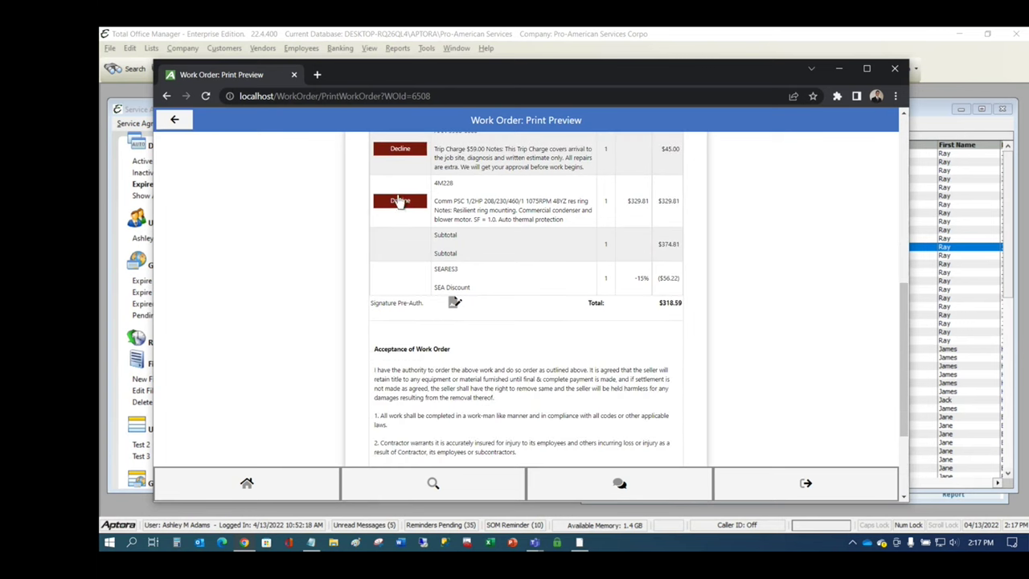
scroll(406, 288, "up", 3)
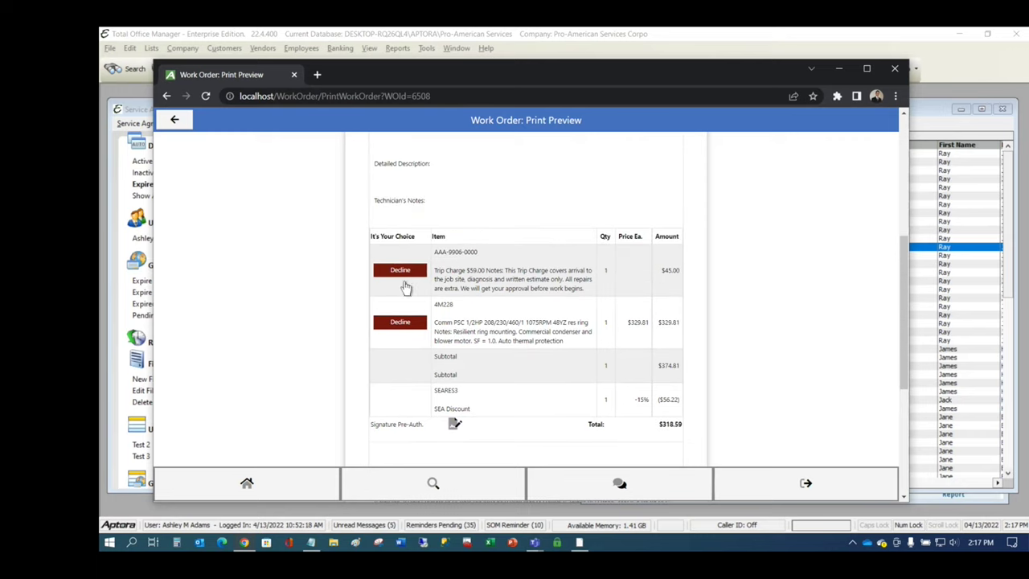
scroll(731, 335, "up", 7)
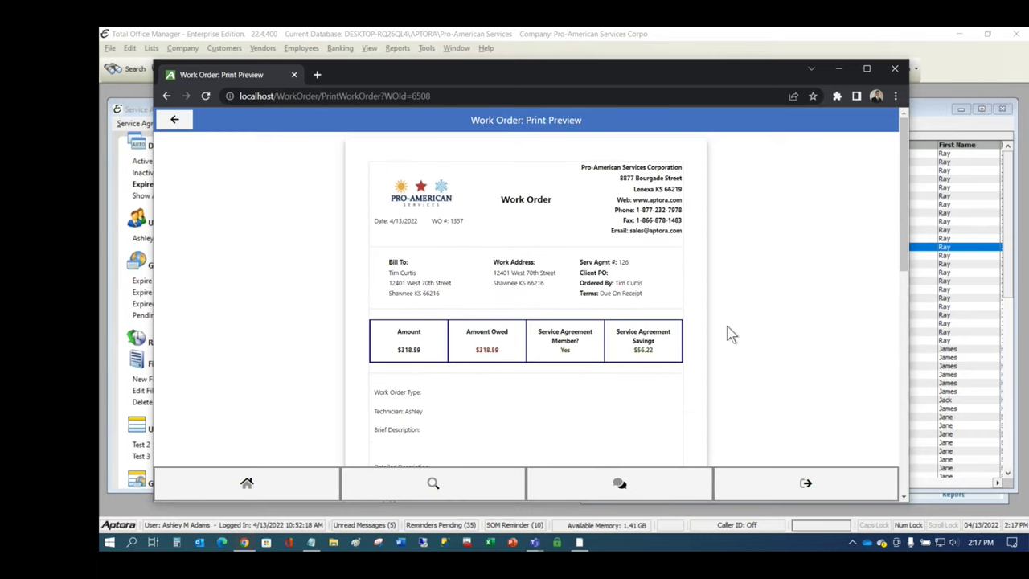
scroll(731, 335, "down", 3)
scroll(731, 333, "up", 3)
scroll(656, 344, "down", 10)
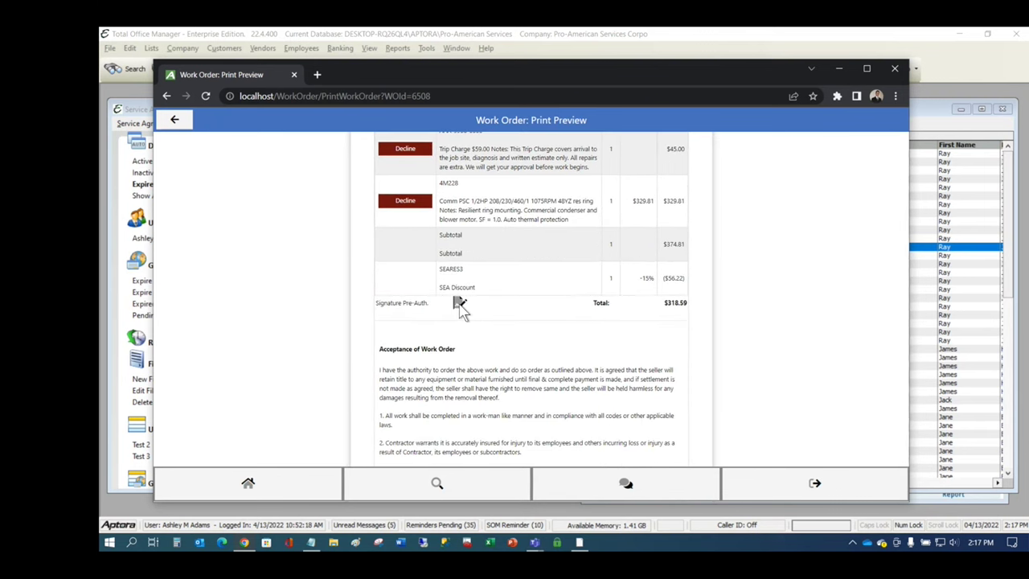
left_click(461, 308)
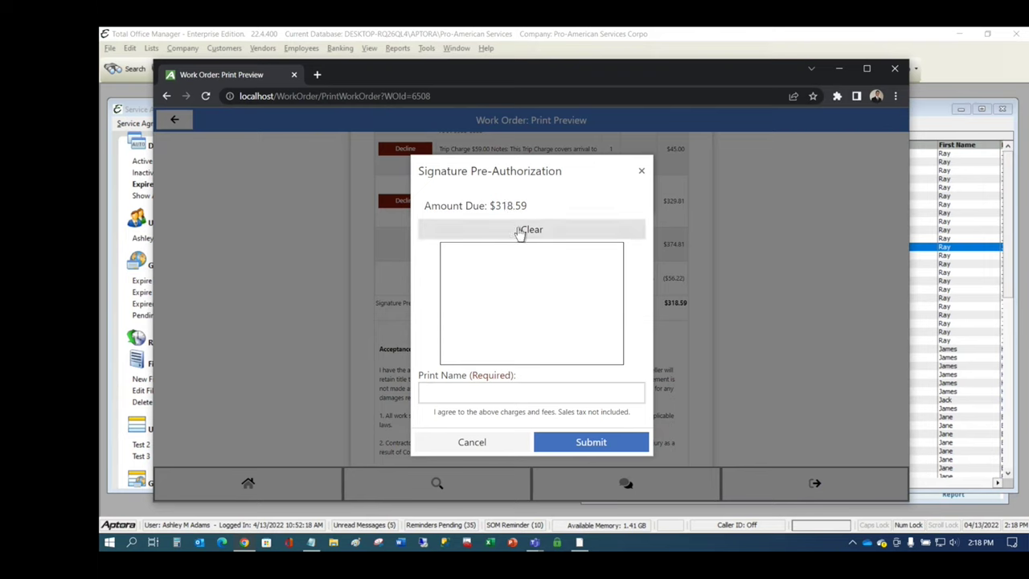
left_click(466, 445)
scroll(779, 295, "up", 3)
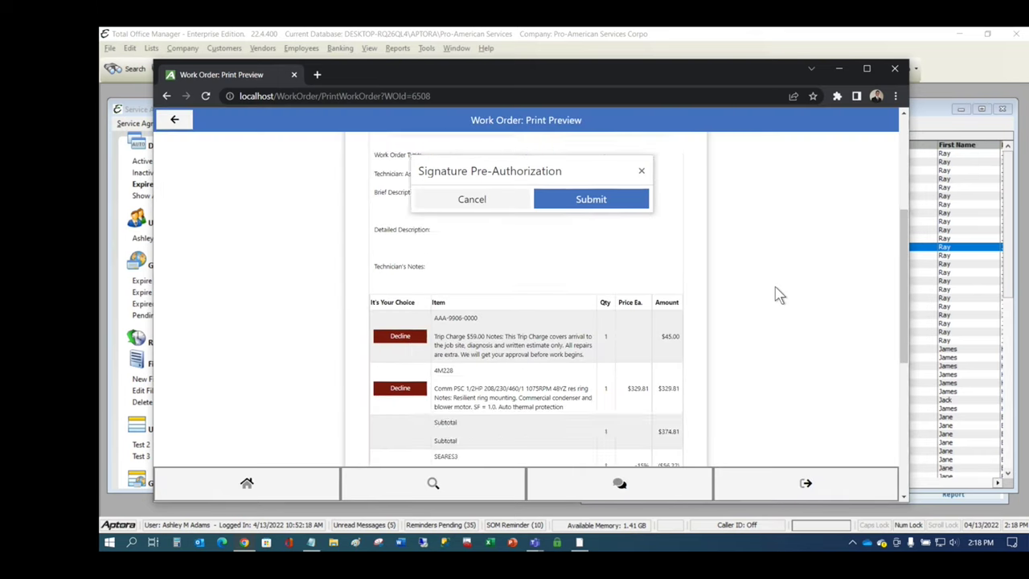
scroll(778, 294, "up", 1)
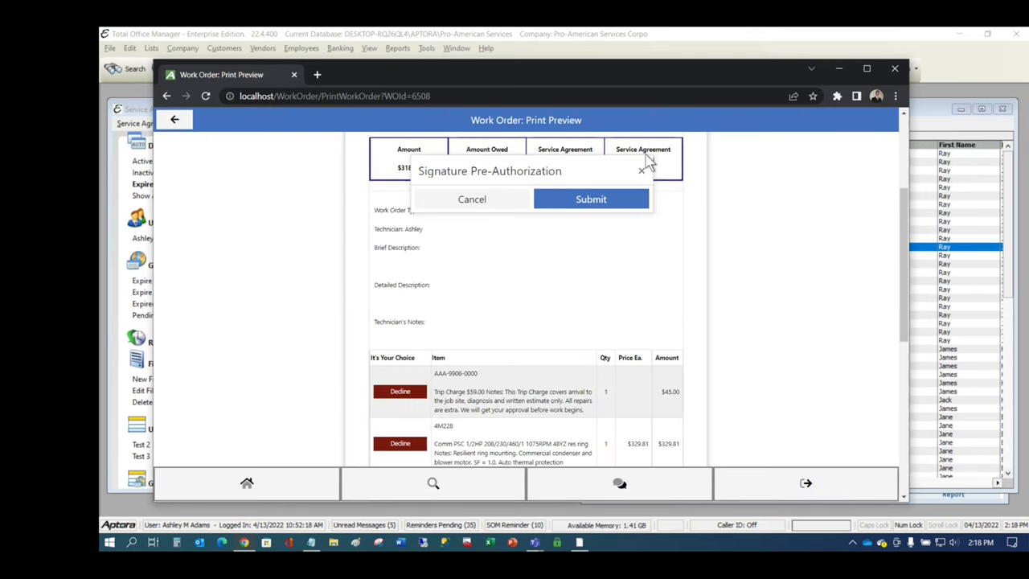
left_click(643, 169)
Step: Go back to work order 1357 and hide the side panel to show its items
left_click(173, 121)
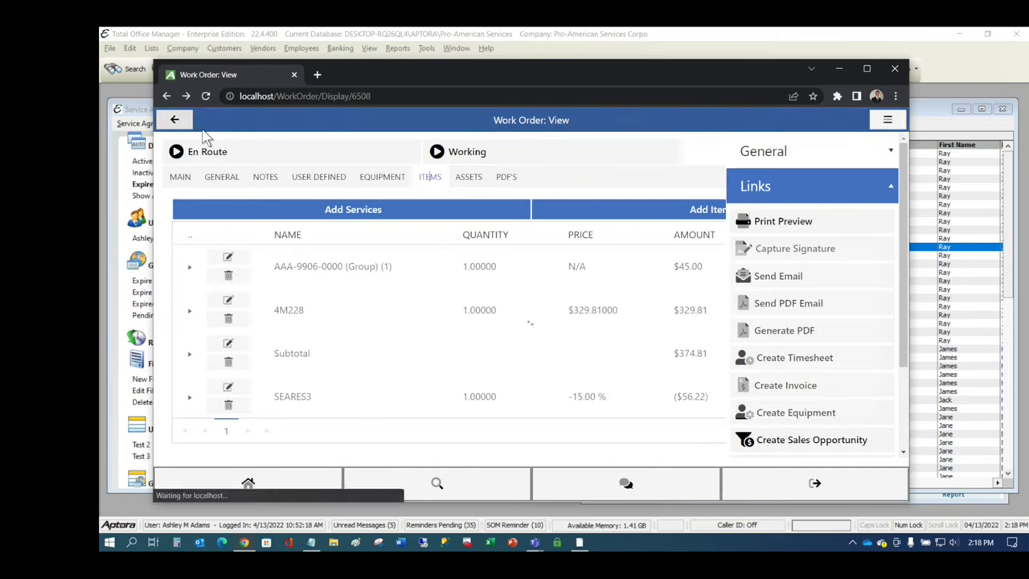
left_click(887, 120)
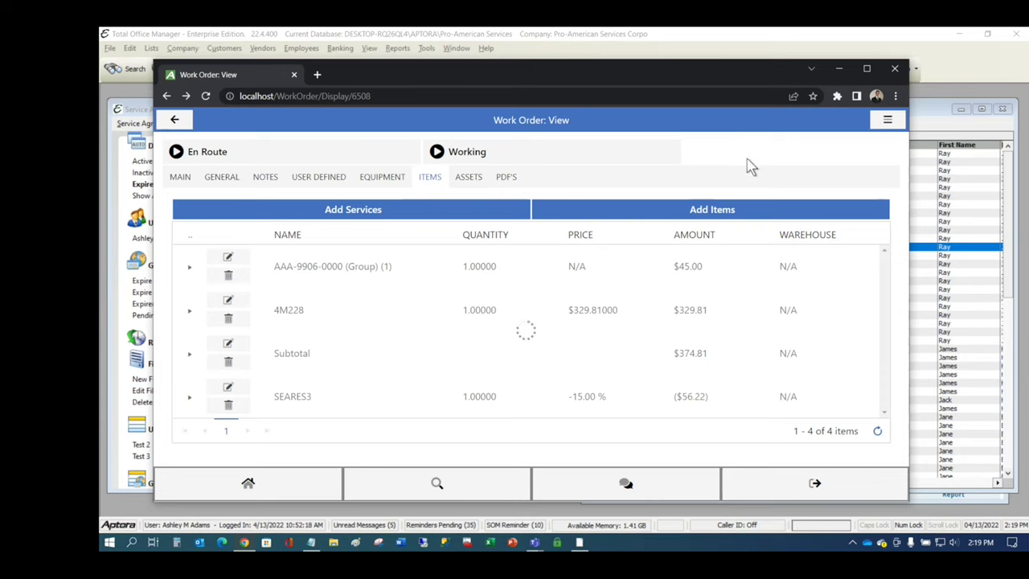
left_click(763, 211)
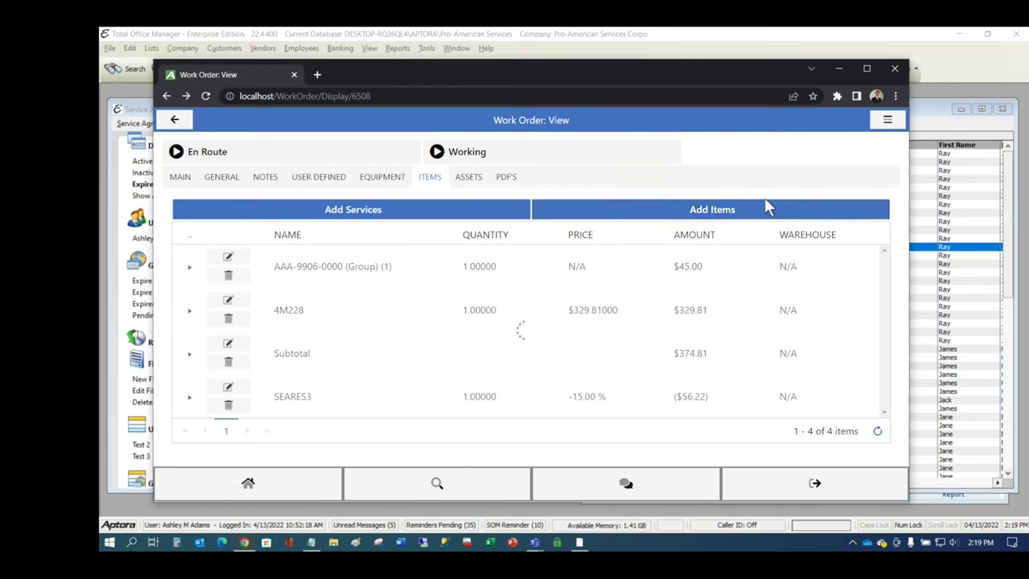